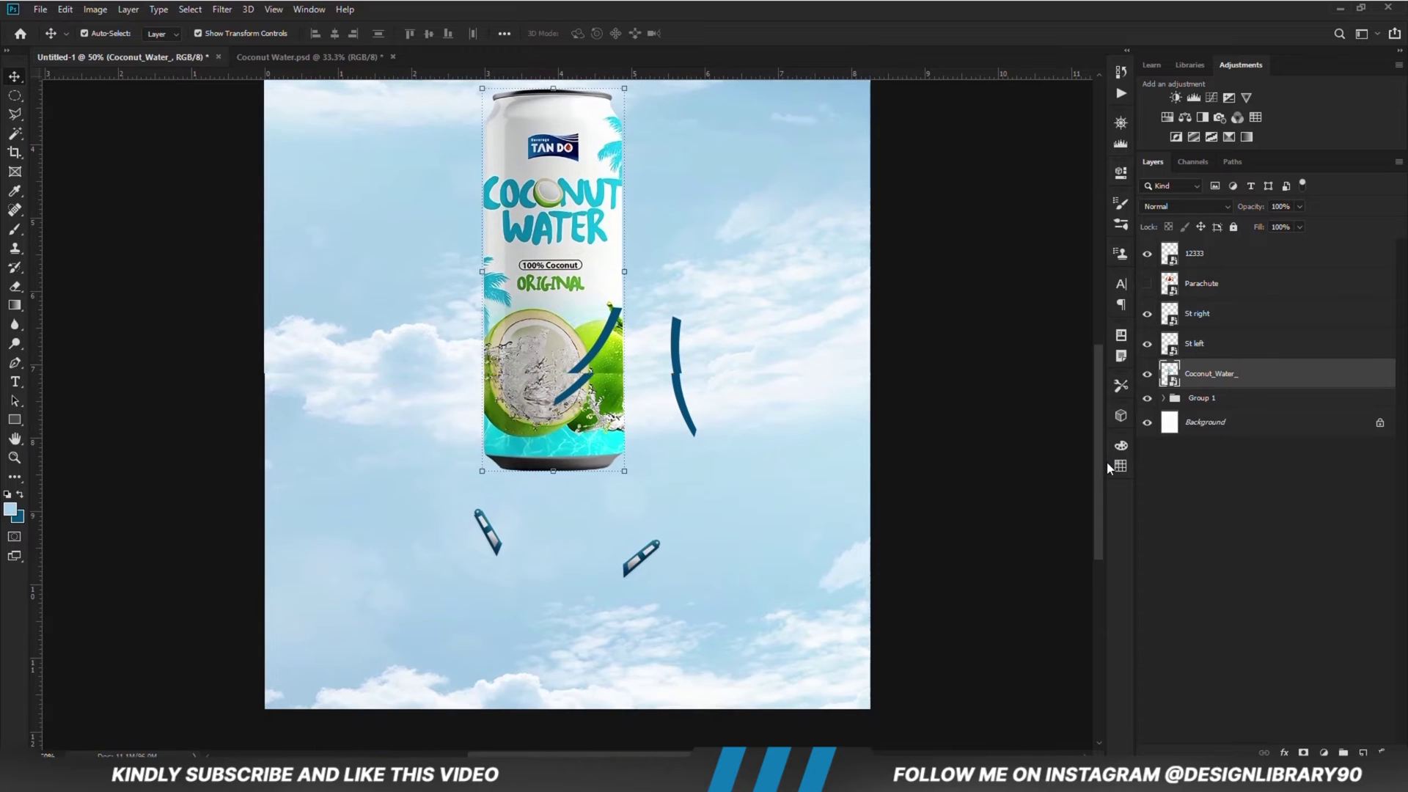
- Shift the coconut water can slightly down and right, and convert the Coconut_Water_ layer to a smart object
left_click_drag(565, 253, 579, 288)
right_click(1208, 373)
left_click(1048, 292)
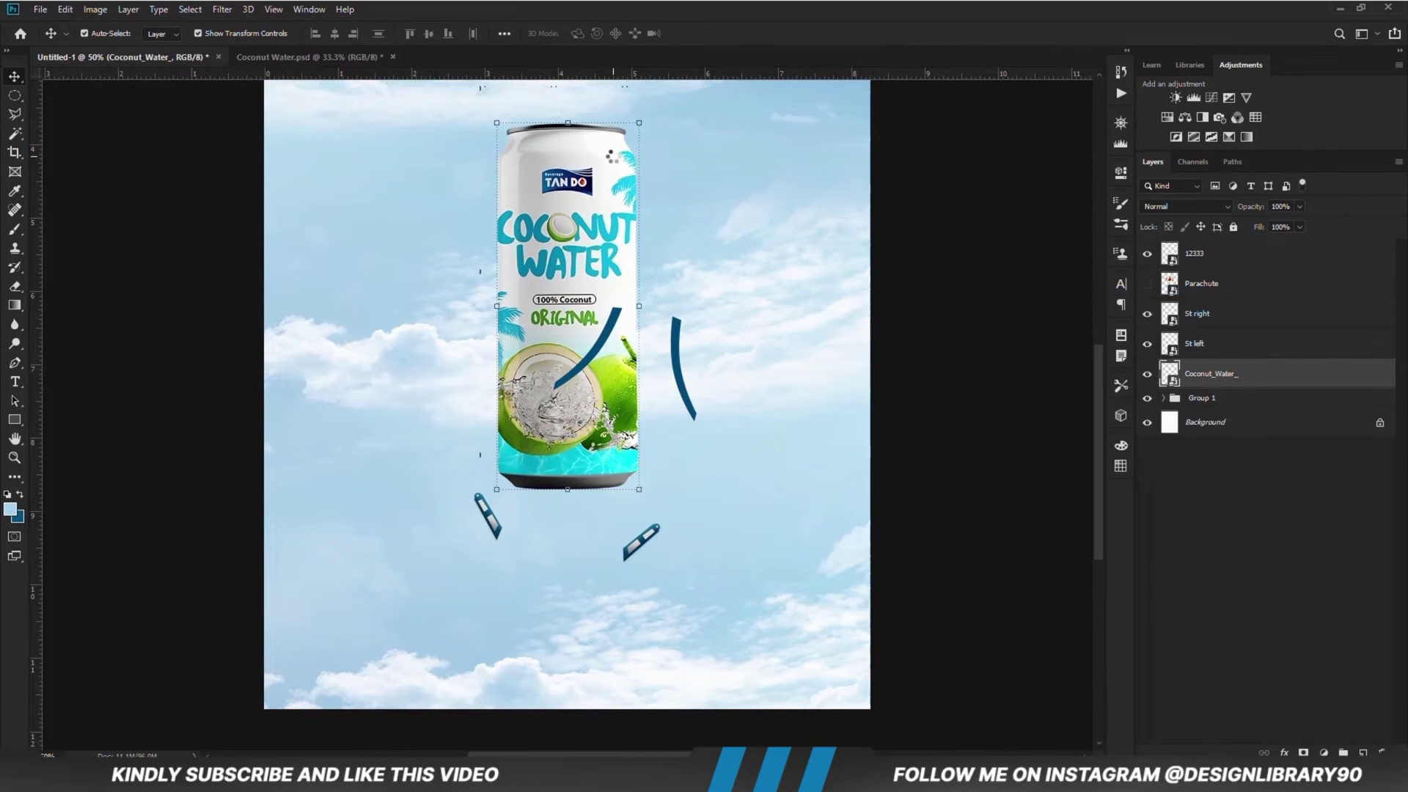
- Rotate the coconut water can clockwise by about 5.7 degrees
key("ctrl+t")
left_click_drag(650, 118, 658, 126)
key("Return")
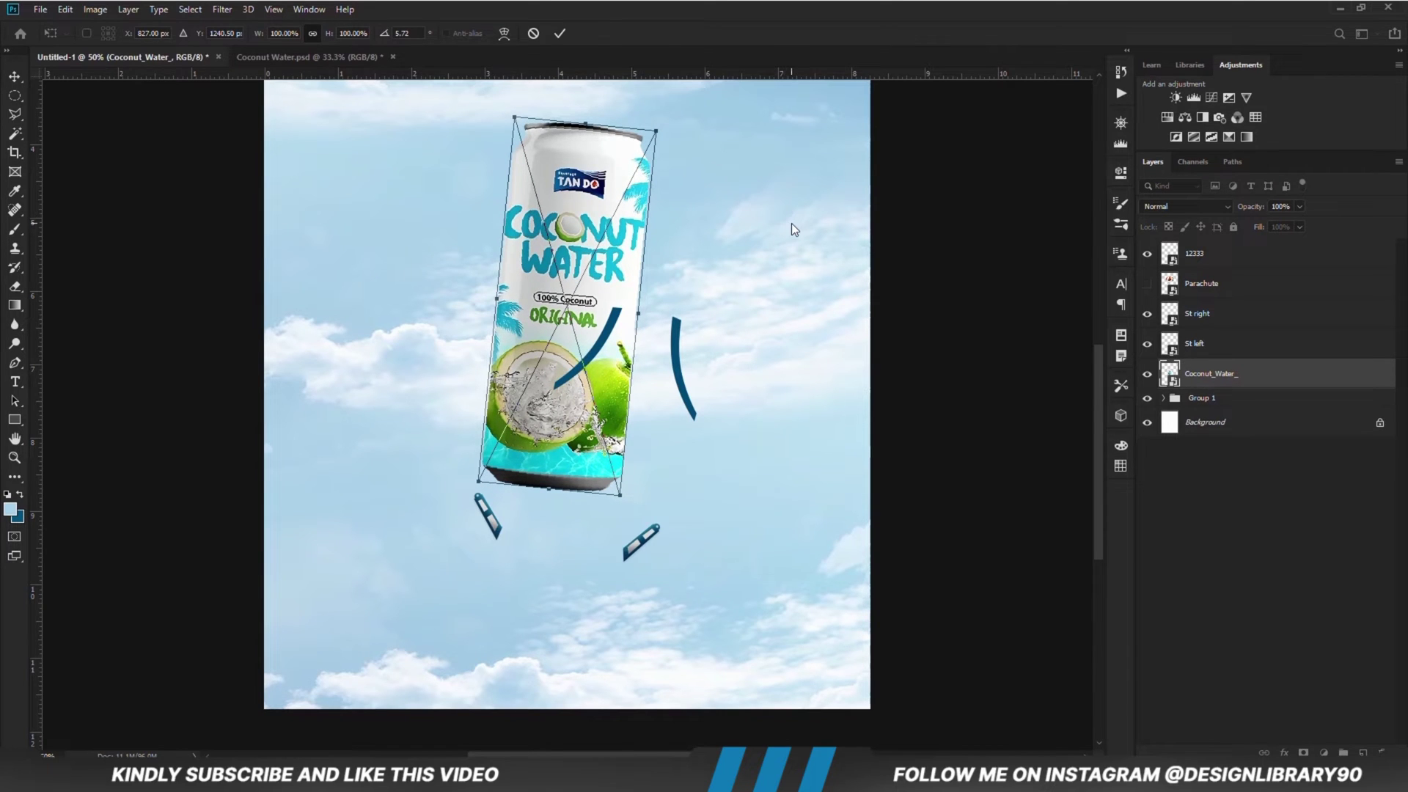
- Hide the 12333 layer holding the strap buckles and move the can slightly down
left_click_drag(493, 532, 307, 562)
left_click(1147, 256)
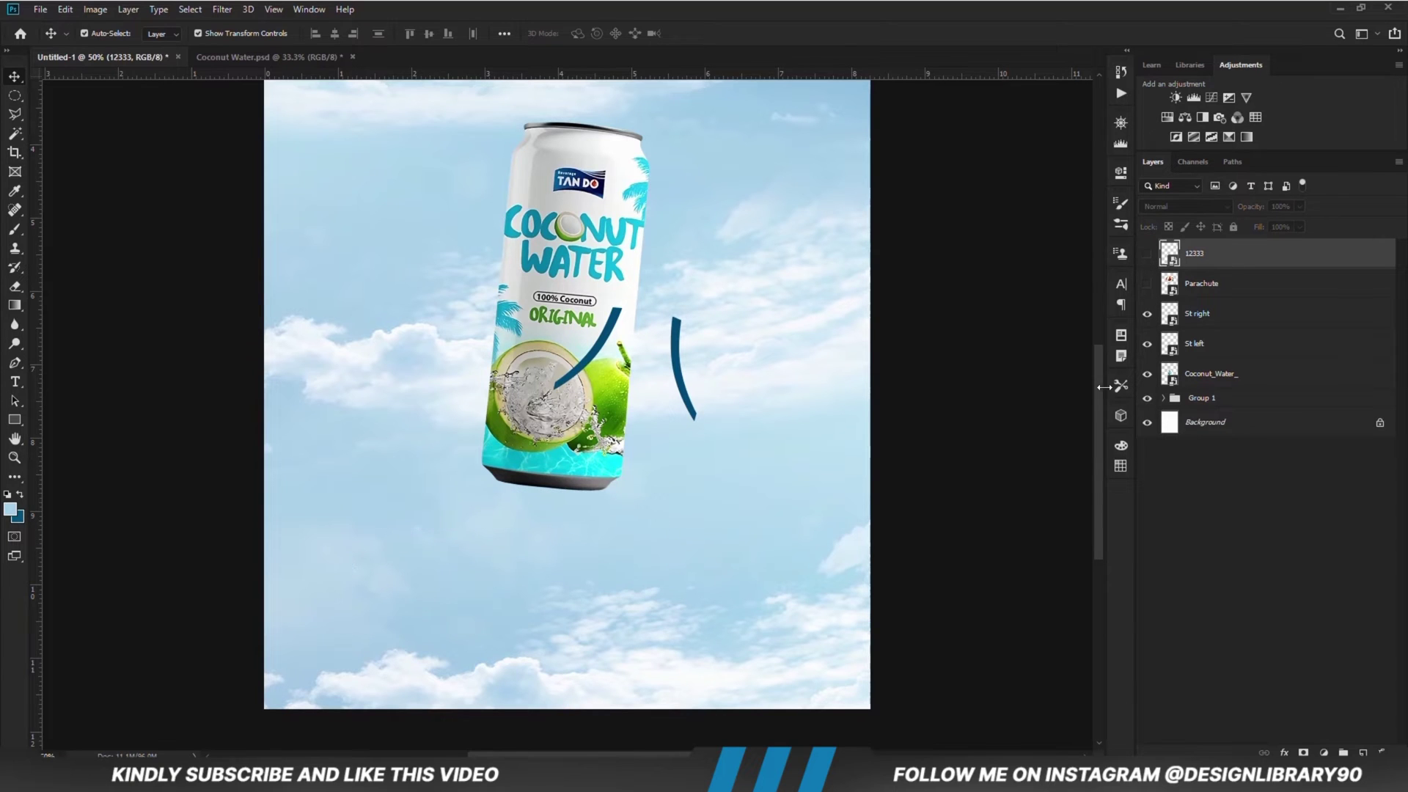
scroll(1098, 406, "up", 2)
left_click_drag(559, 504, 561, 529)
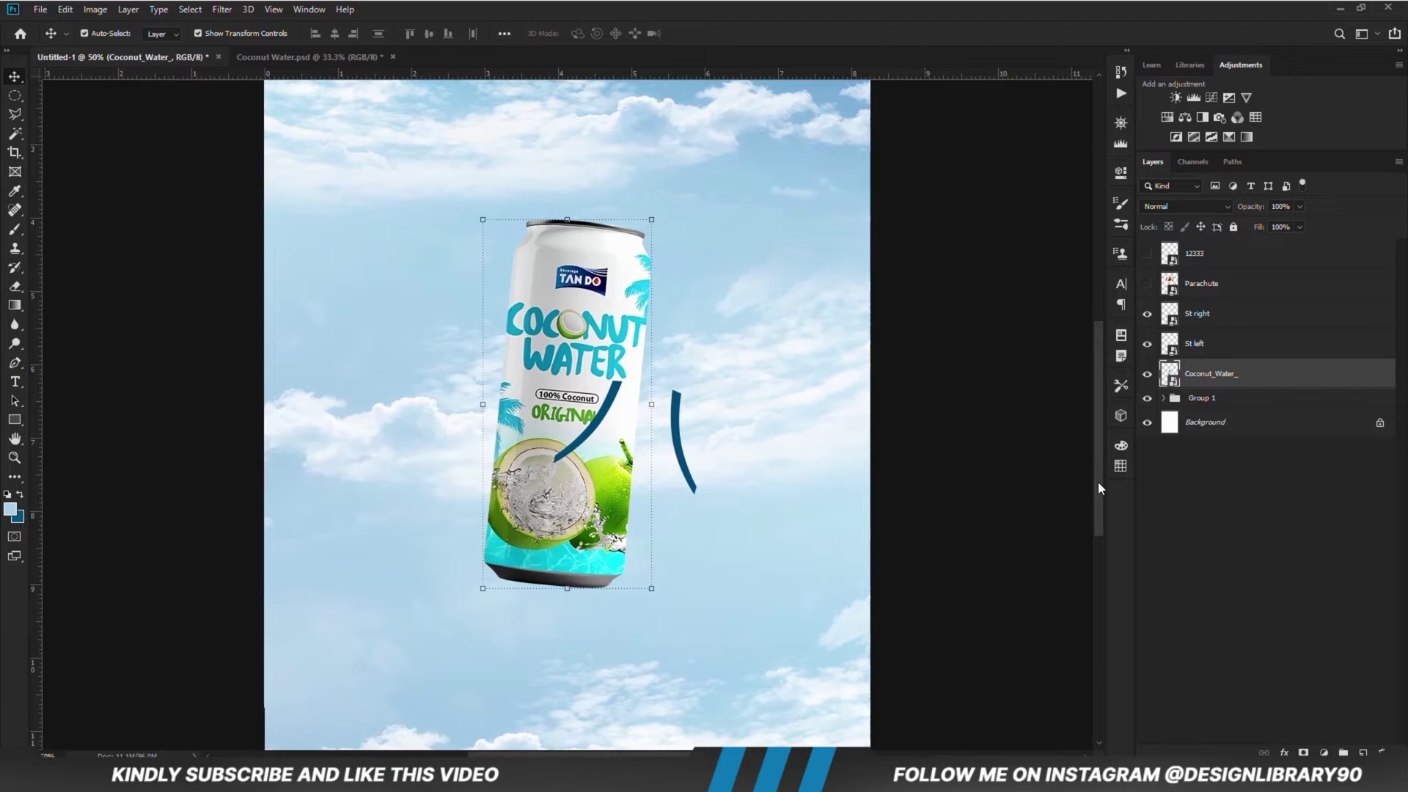
- Show the Parachute layer, centred above the can and stacked directly beneath the Coconut_Water_ layer
scroll(1098, 481, "down", 1)
left_click_drag(1098, 483, 1095, 418)
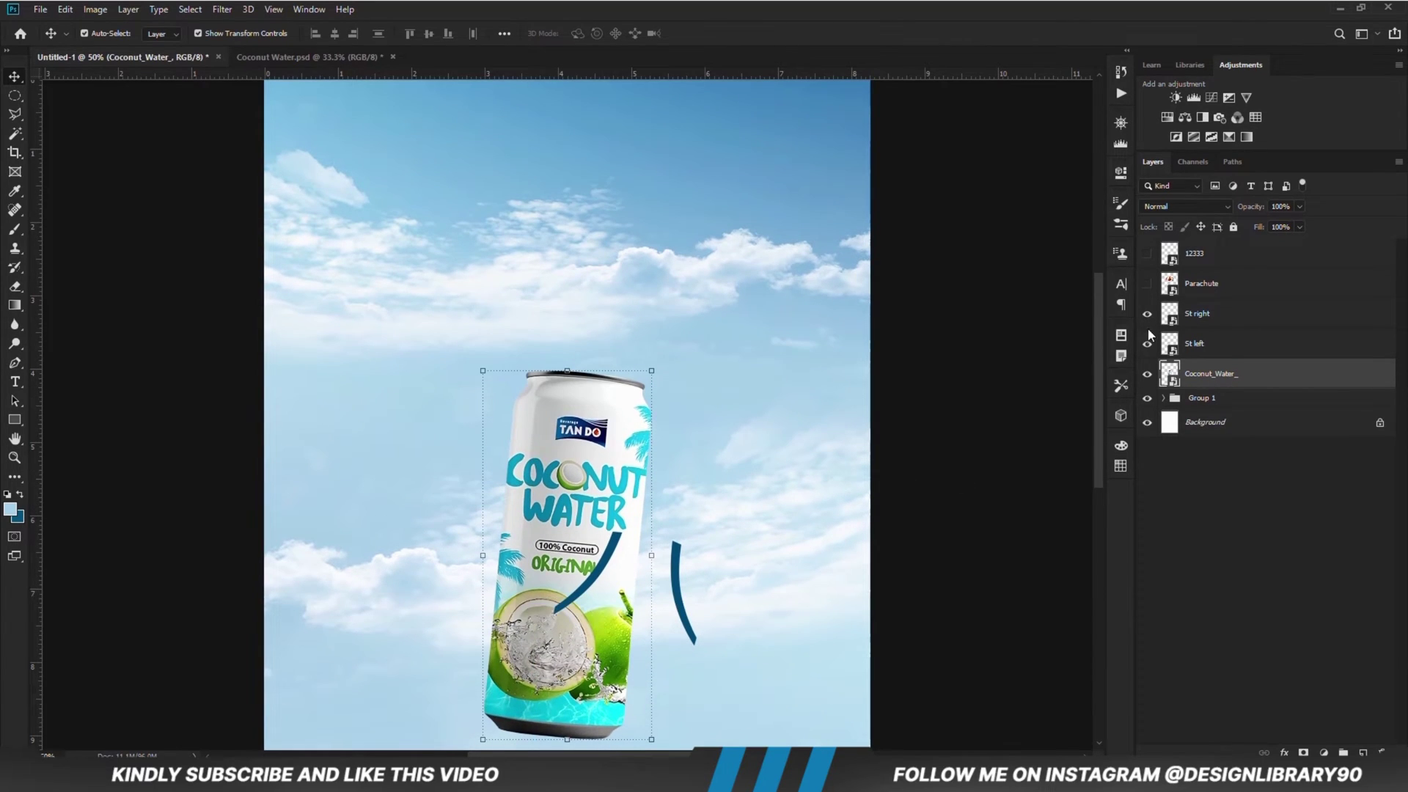
left_click(1147, 286)
left_click(1203, 283)
left_click_drag(571, 294, 618, 229)
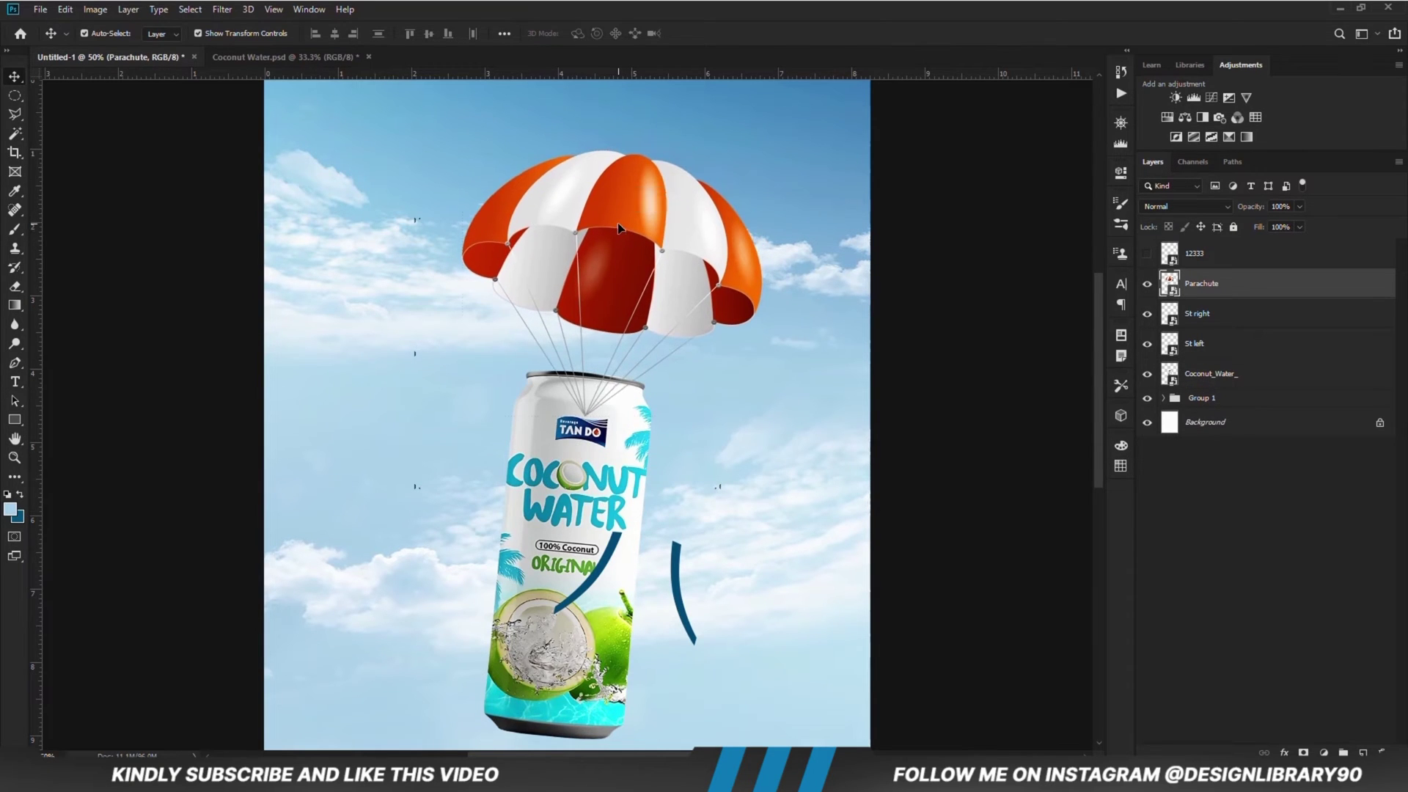
left_click_drag(1219, 280, 1188, 385)
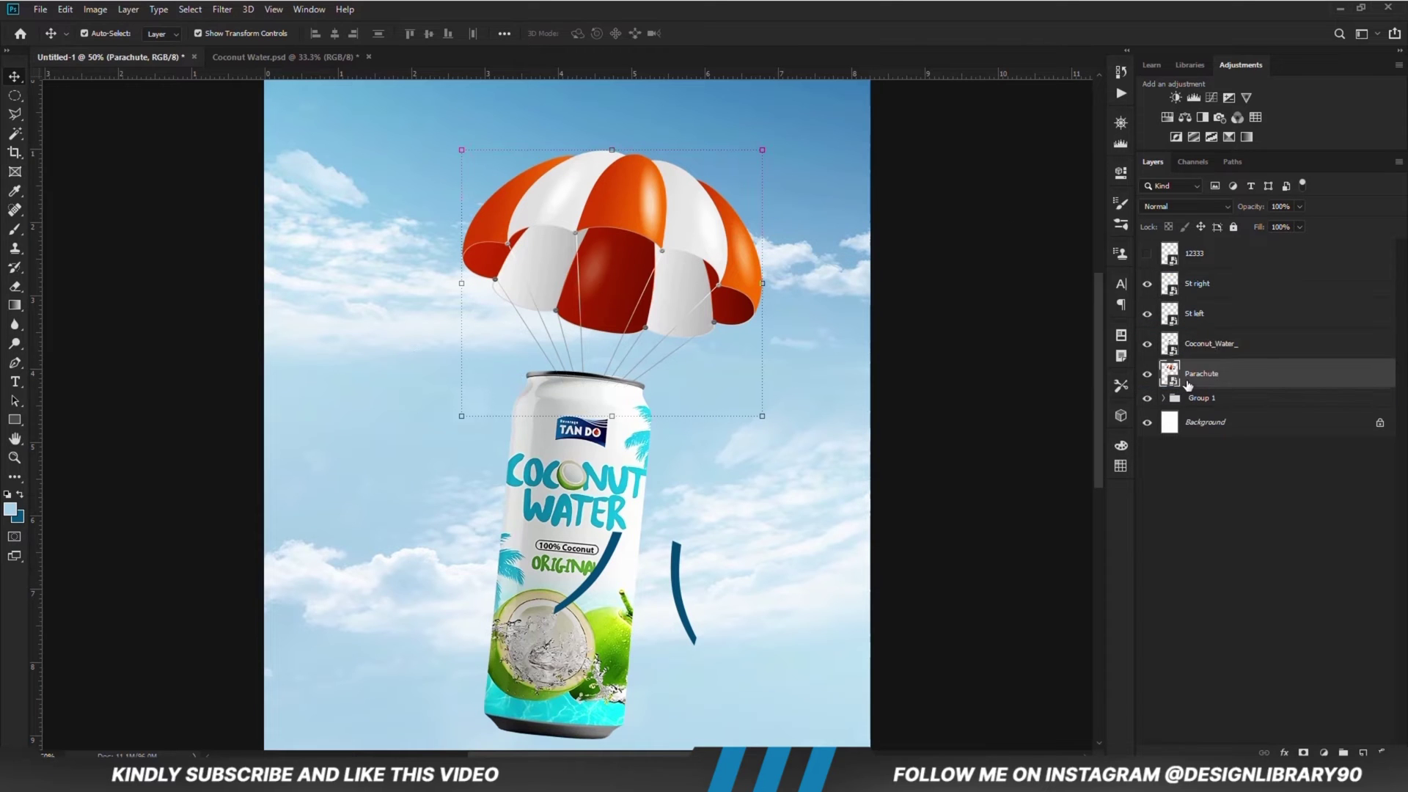
left_click_drag(664, 245, 656, 245)
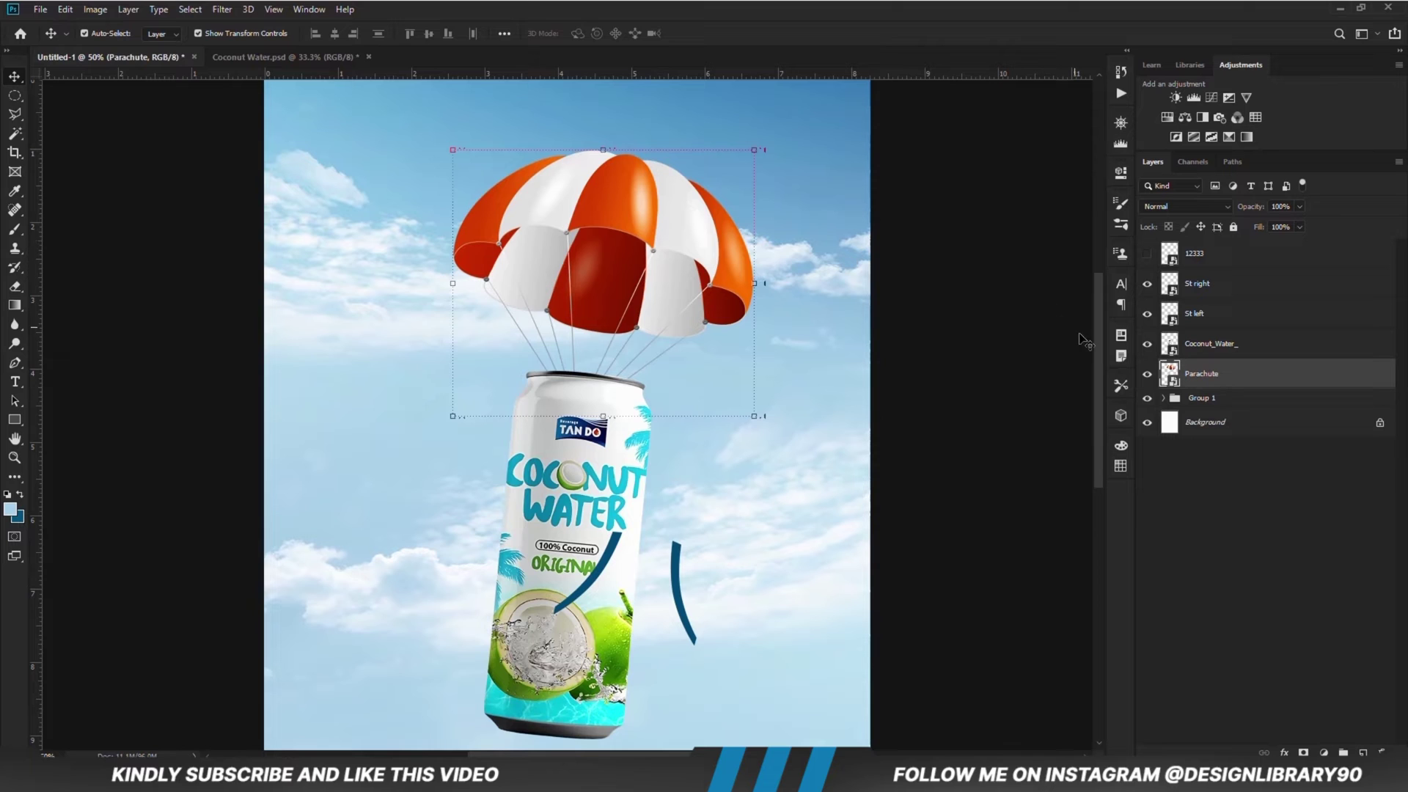
- Convert the St right layer to a smart object and place the strap on the can's upper right edge
scroll(1084, 343, "down", 3)
left_click(681, 510)
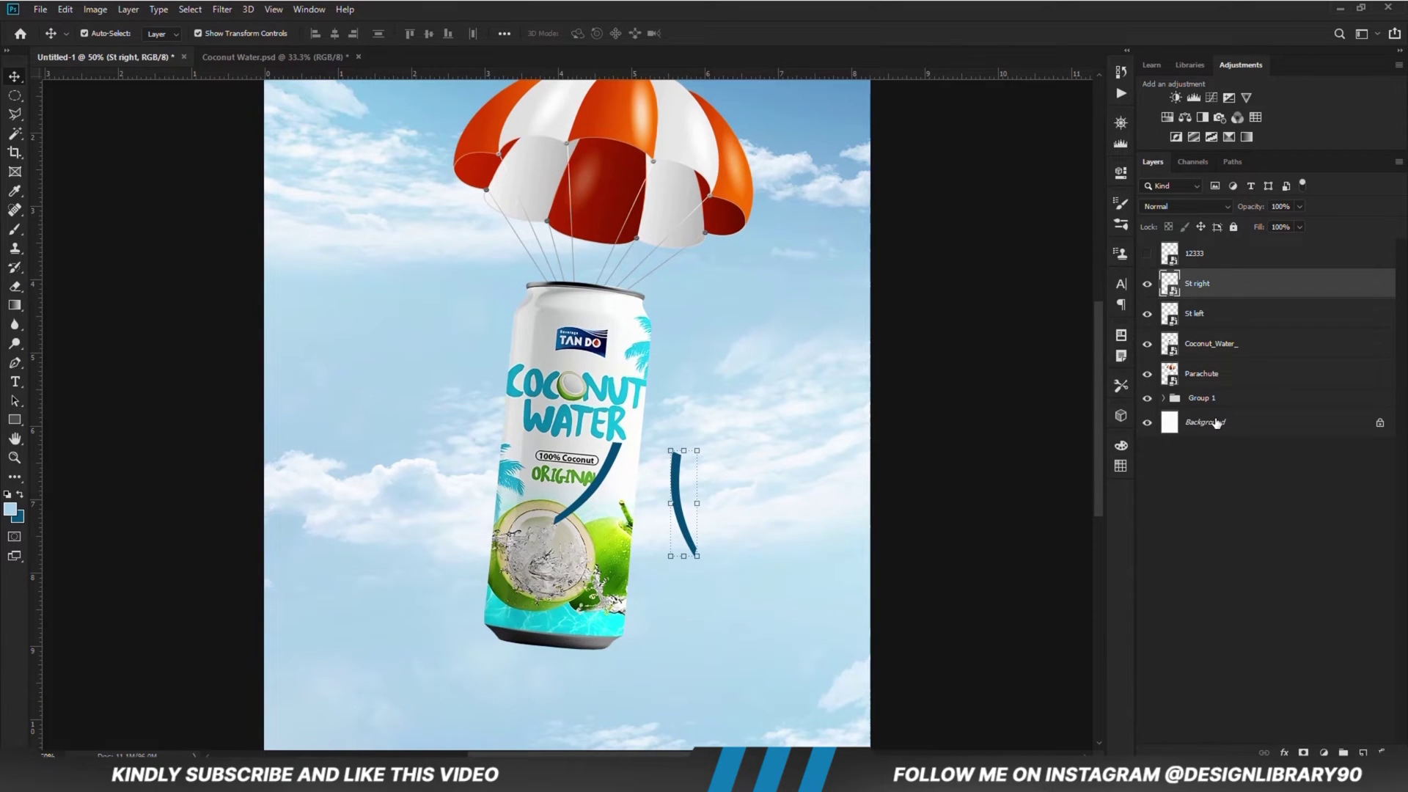
right_click(1211, 294)
left_click(1058, 286)
left_click_drag(673, 484, 625, 322)
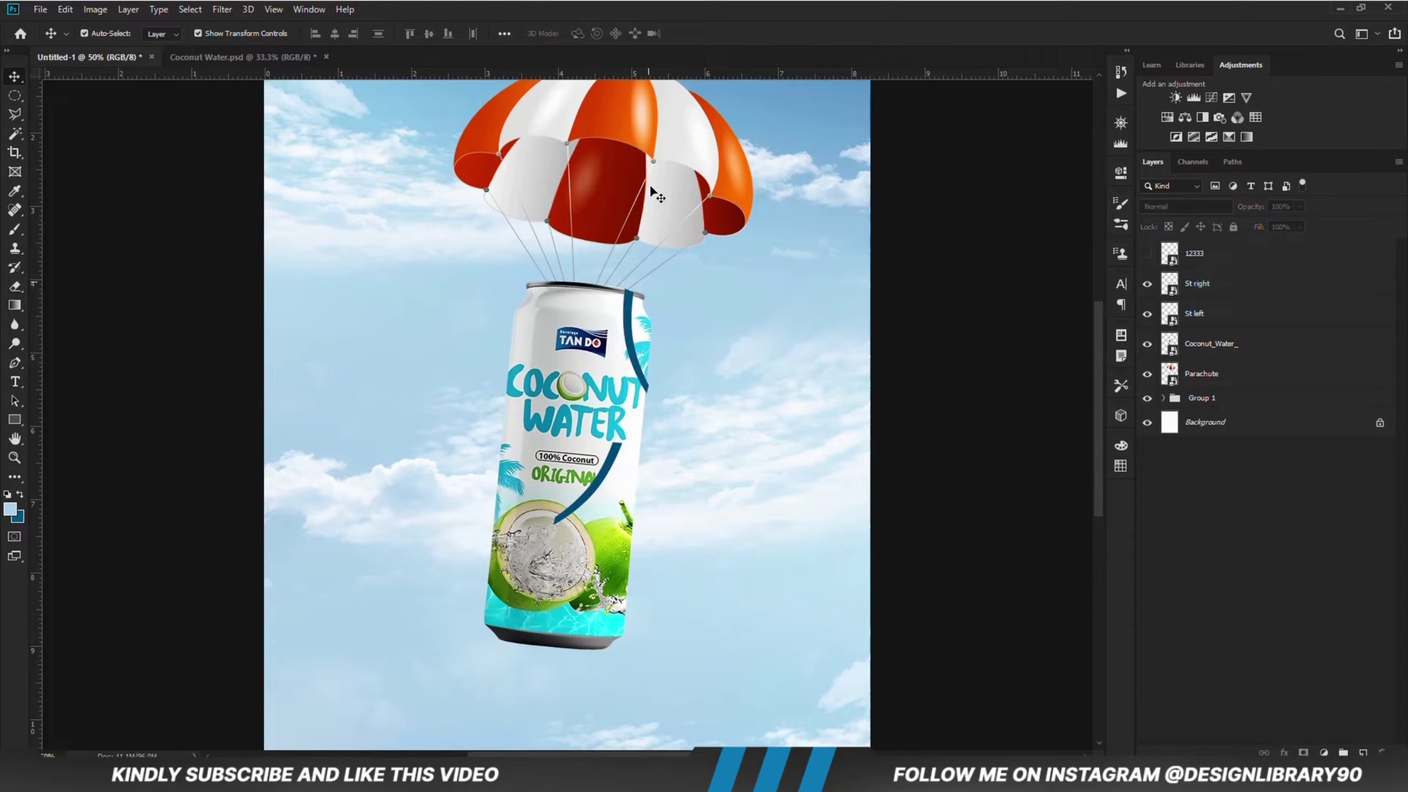
- Nudge the parachute slightly left and fine-tune the right strap's position on the can's shoulder
left_click(668, 168)
left_click_drag(669, 169, 664, 169)
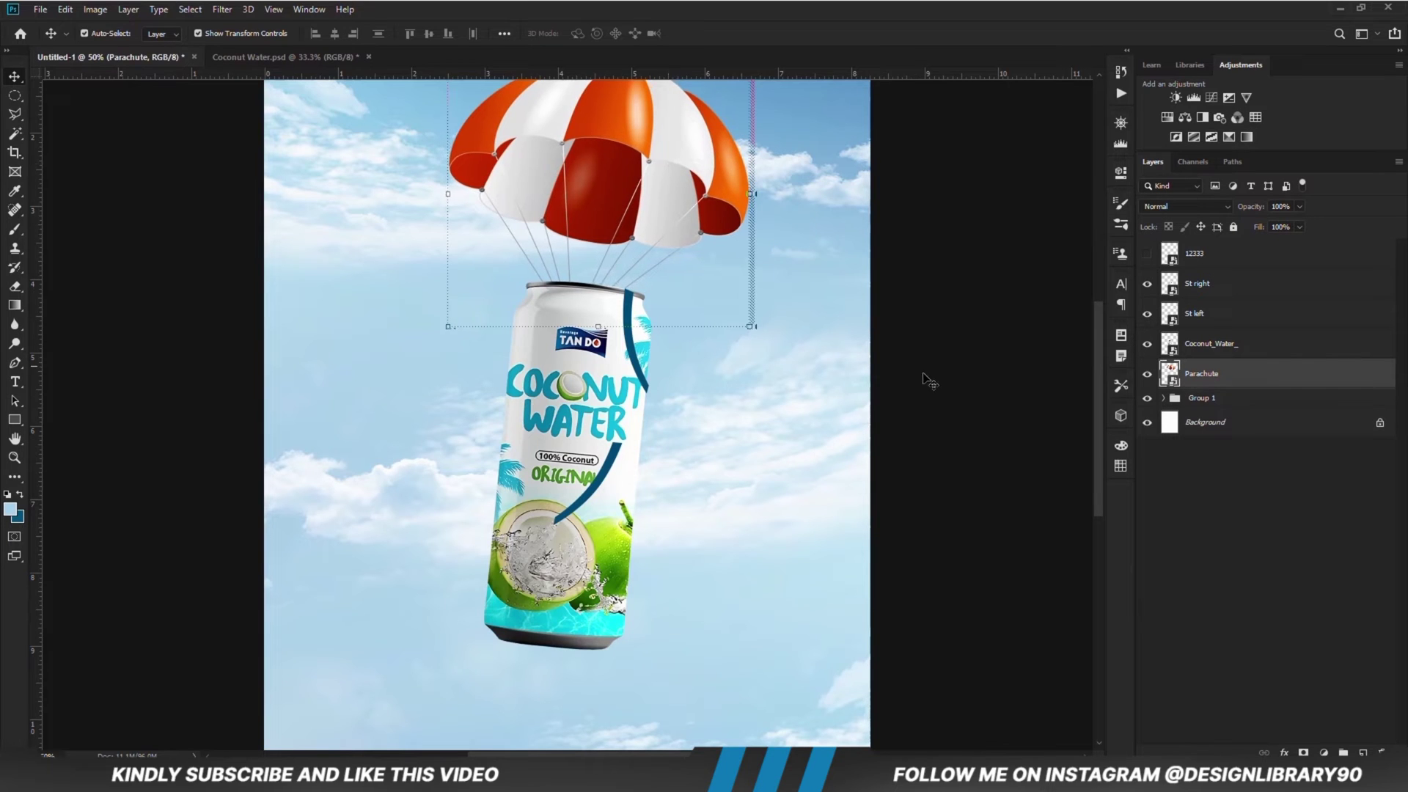
left_click(995, 390)
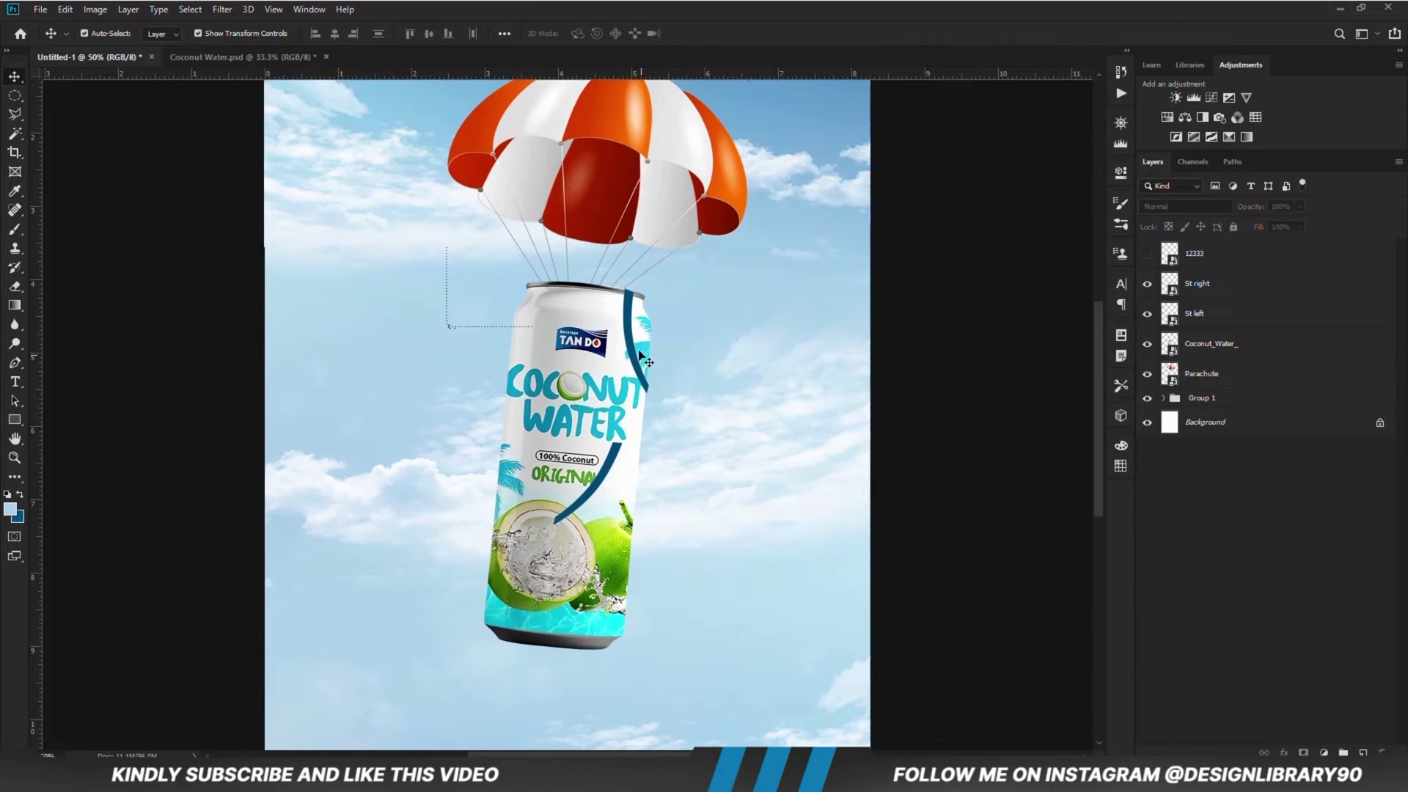
left_click(635, 351)
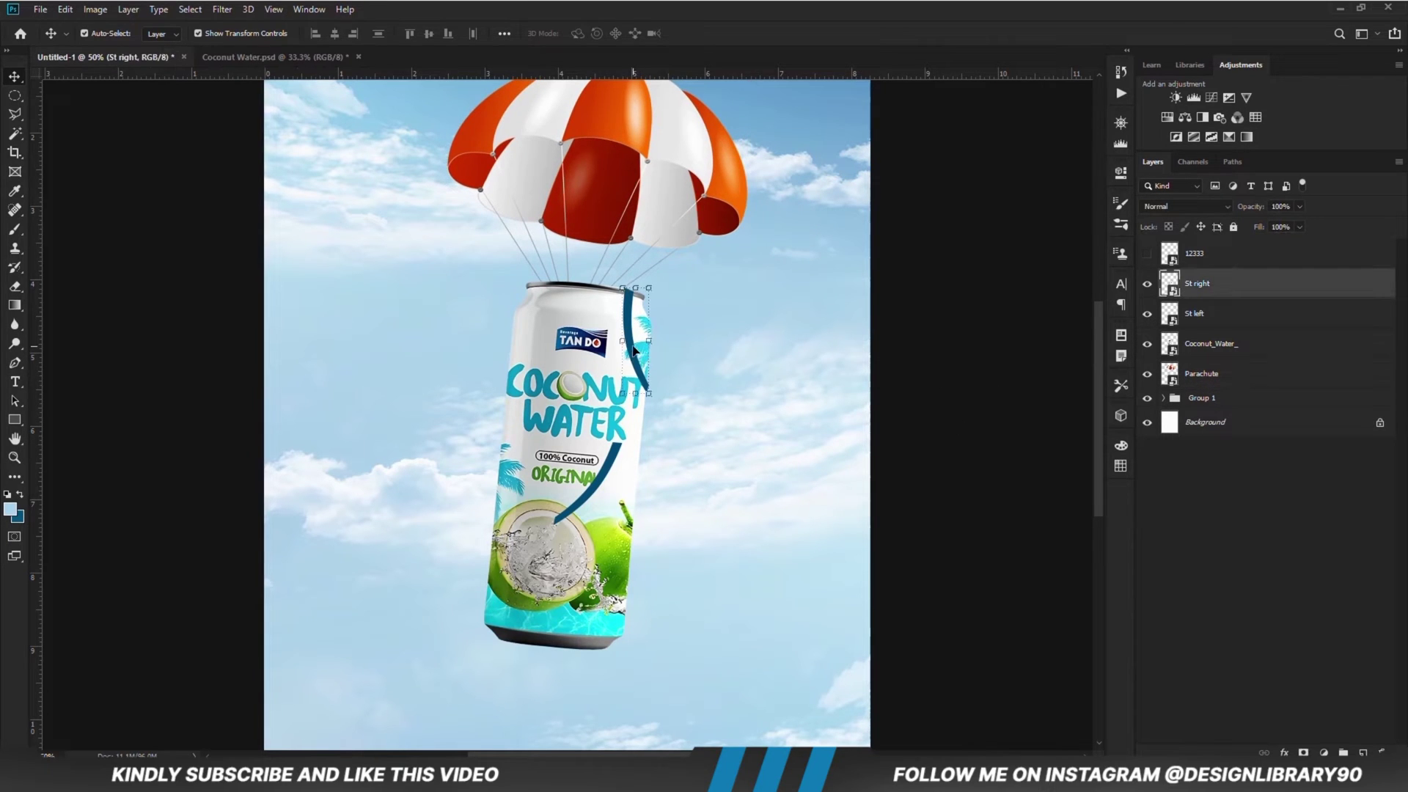
left_click(1009, 374)
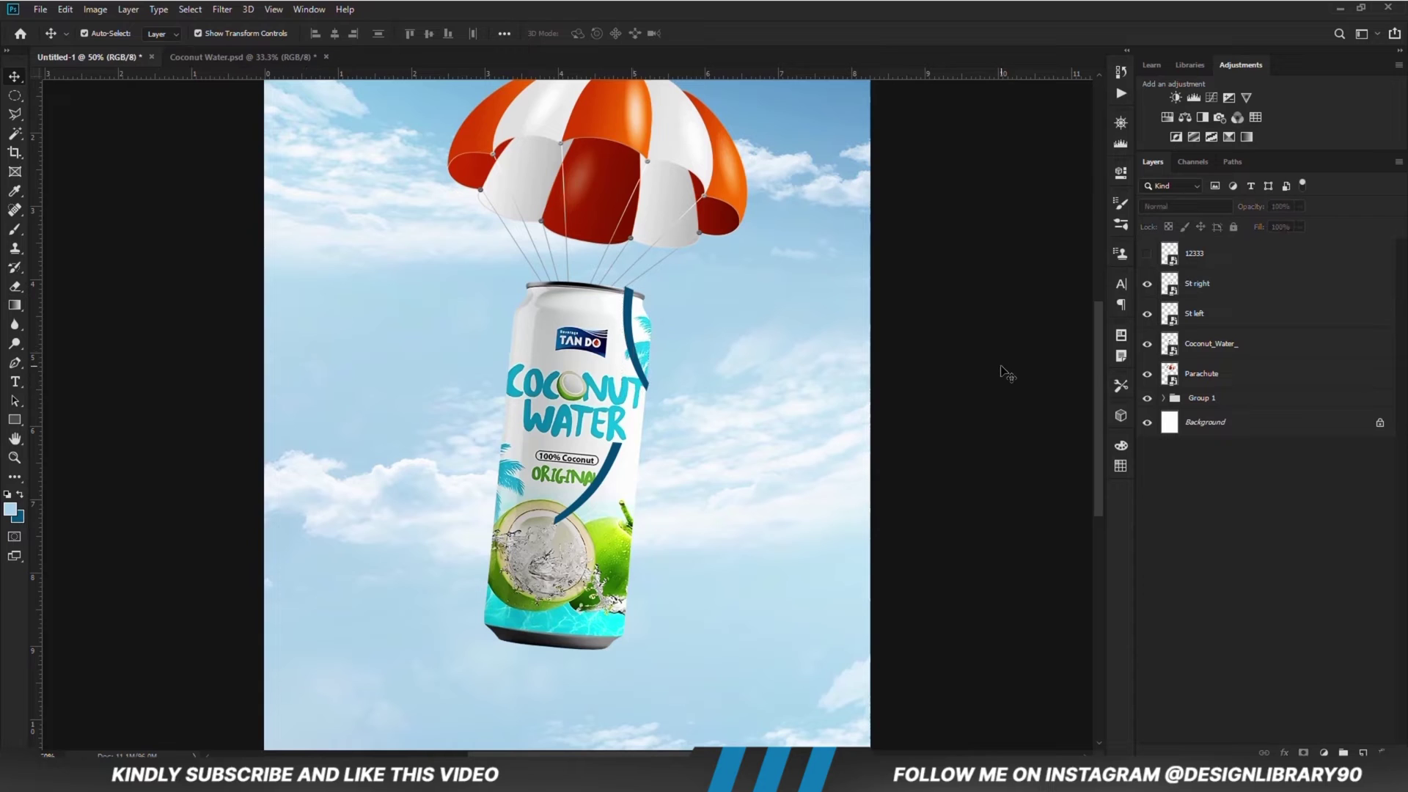
left_click(635, 370)
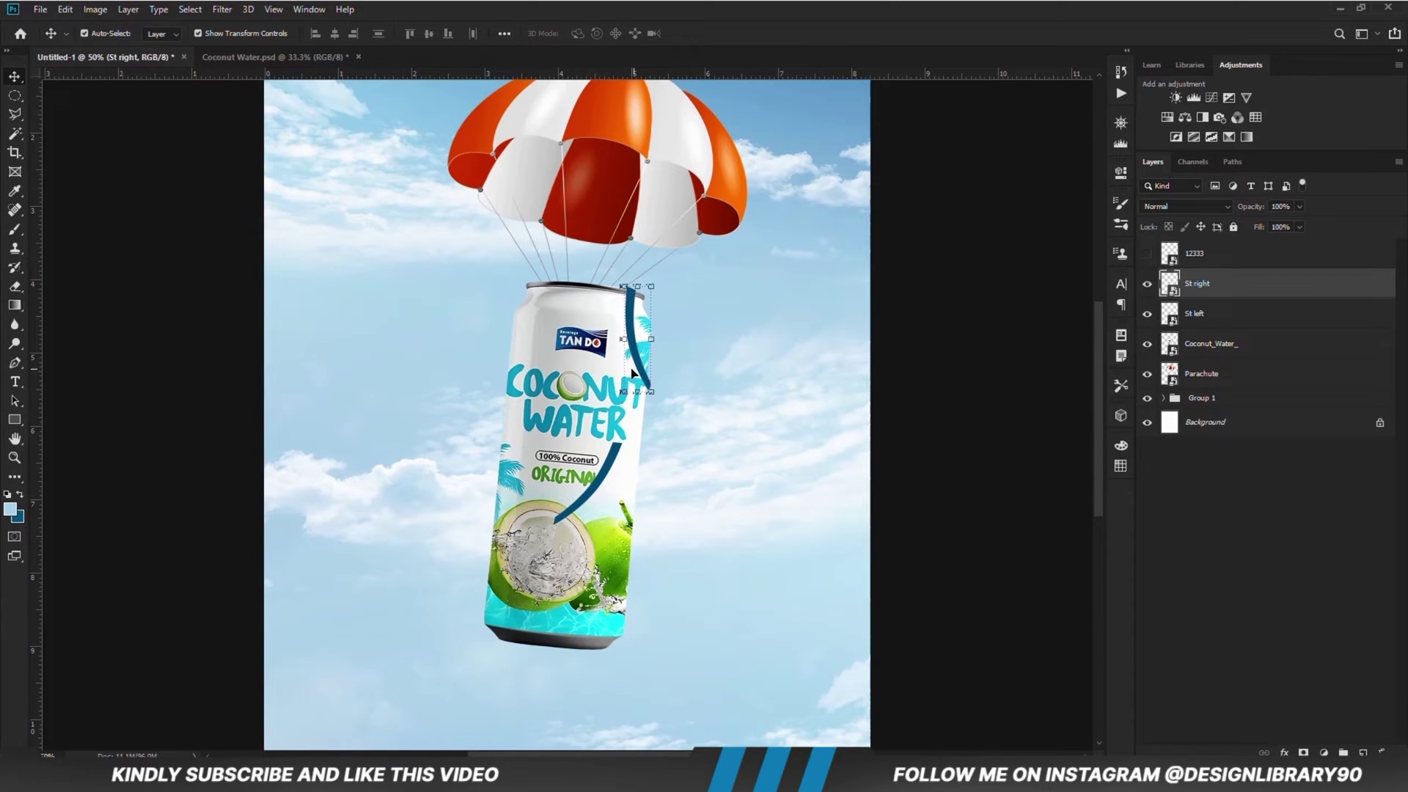
left_click(848, 437)
- Place the St left strap on the can's upper left shoulder and fine-tune both straps' positions
mouse_move(602, 484)
left_mouse_down()
mouse_move(536, 310)
mouse_move(553, 318)
left_mouse_up()
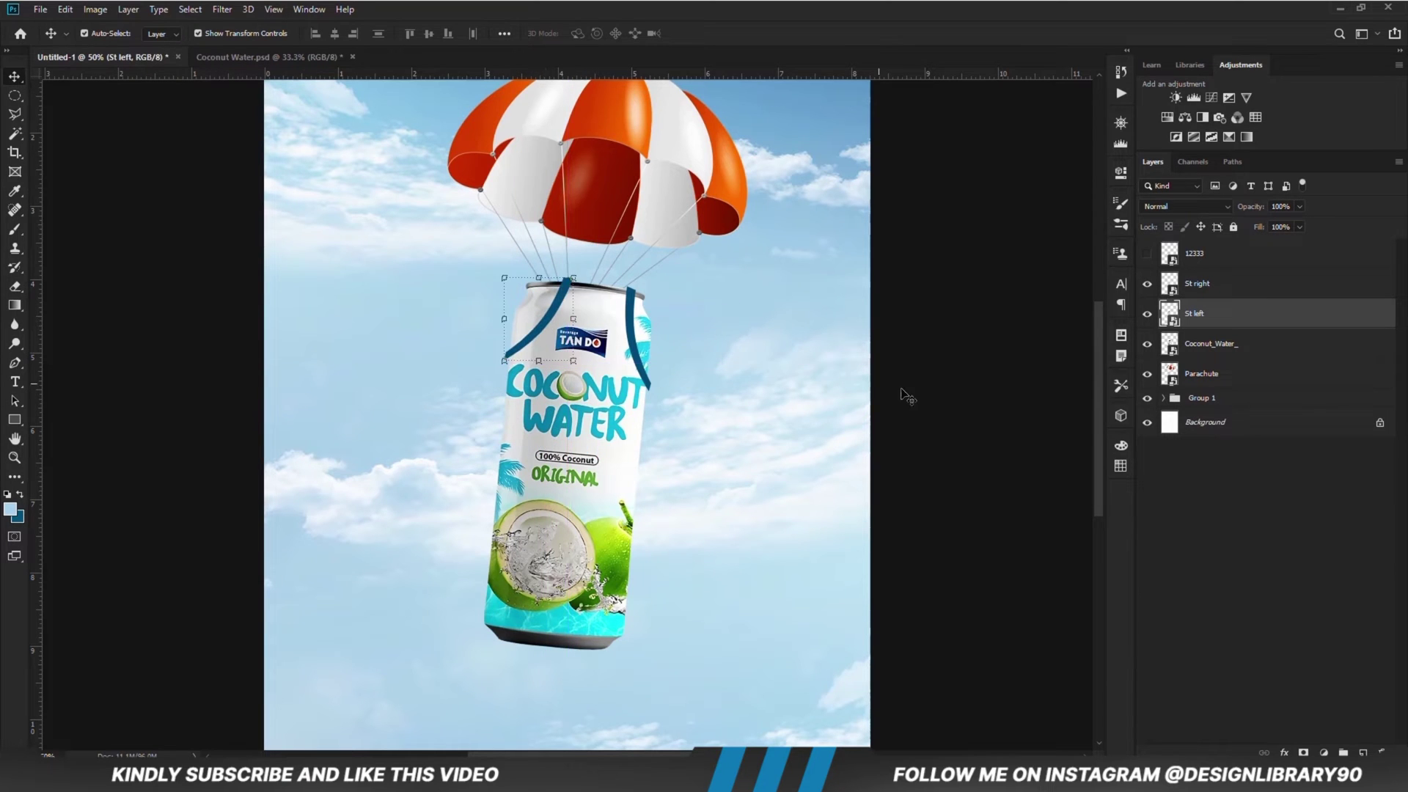
left_click(984, 409)
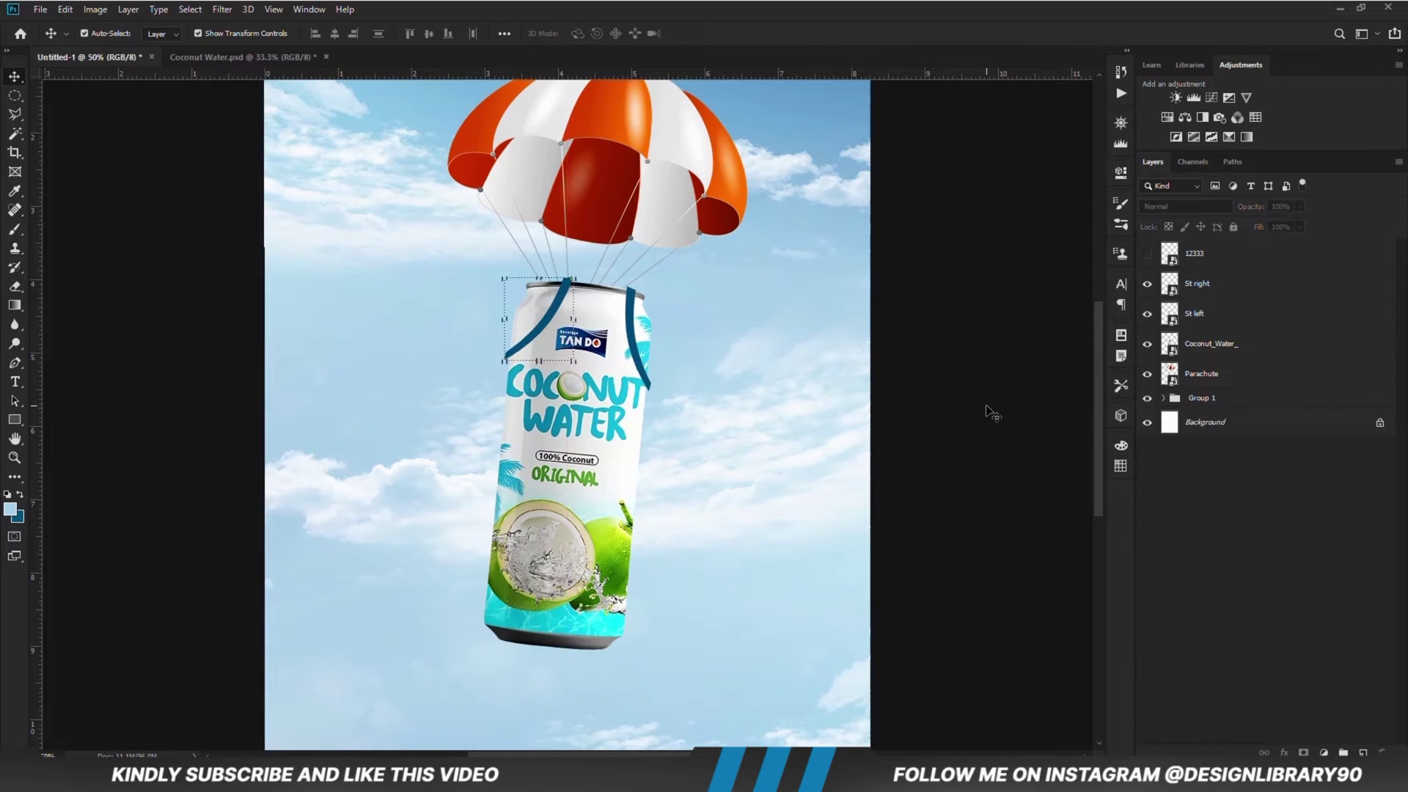
left_click(524, 343)
left_click(234, 420)
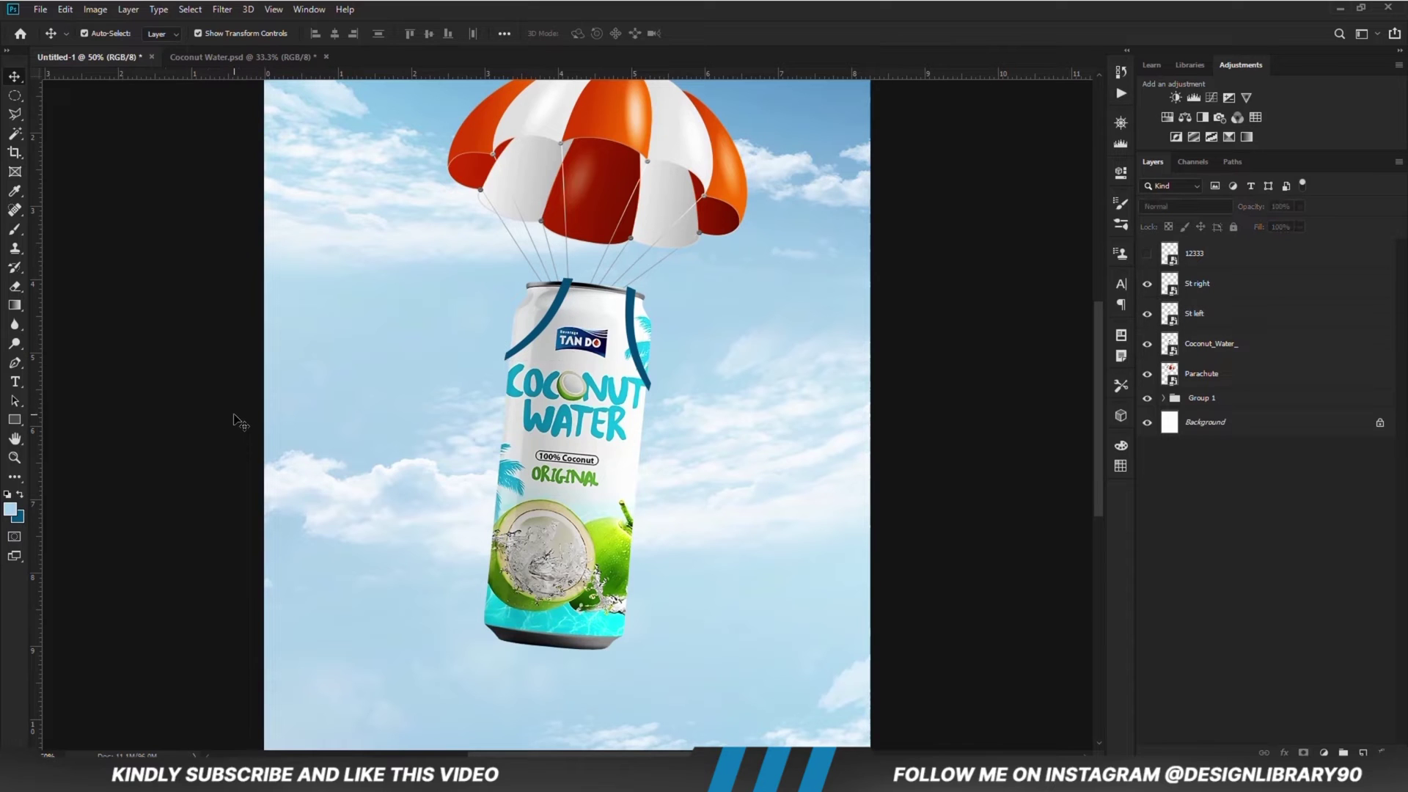
left_click(639, 345)
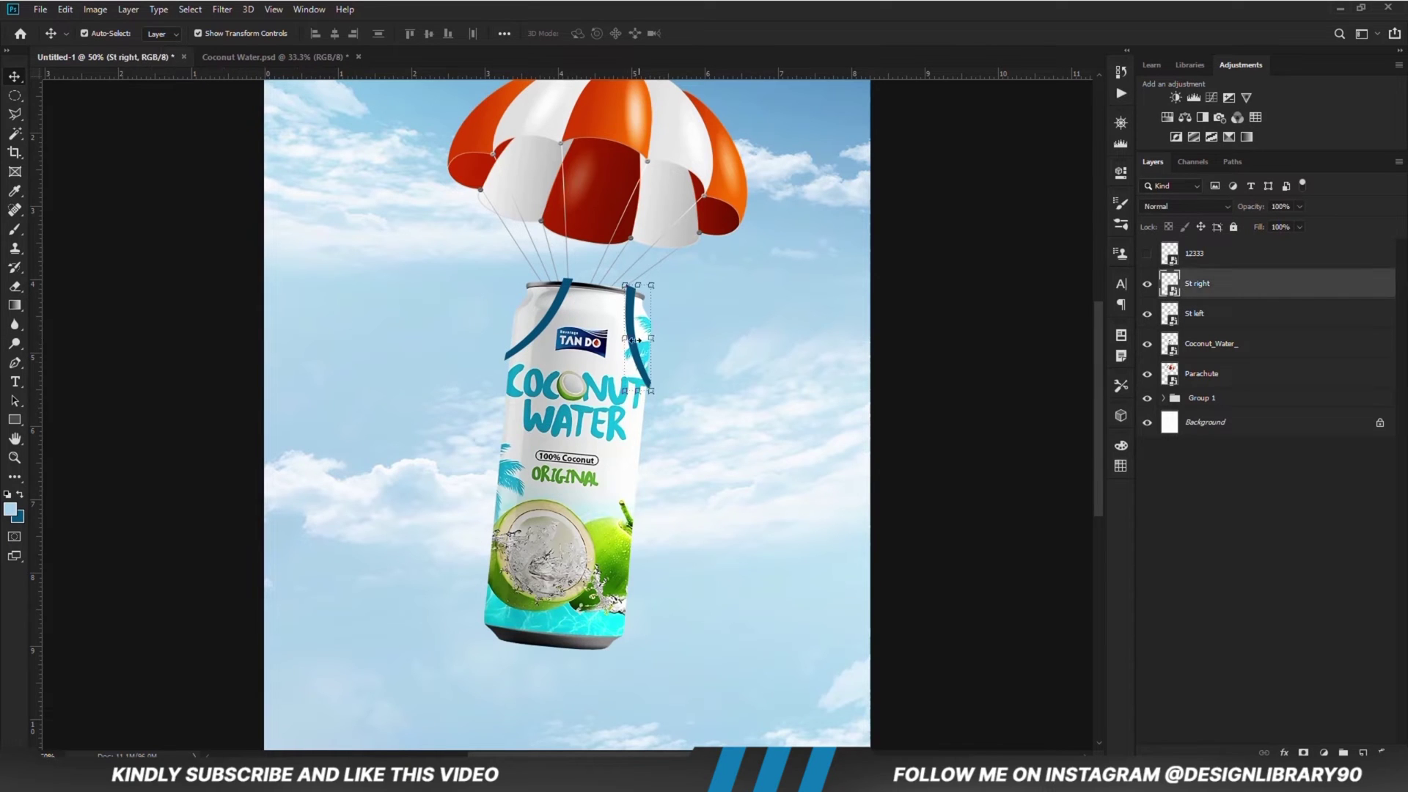
left_click(922, 405)
- Move the parachute slightly right and down over the can, and convert its layer to a smart object
key("ctrl+minus")
key("ctrl+minus")
left_click_drag(579, 277, 585, 280)
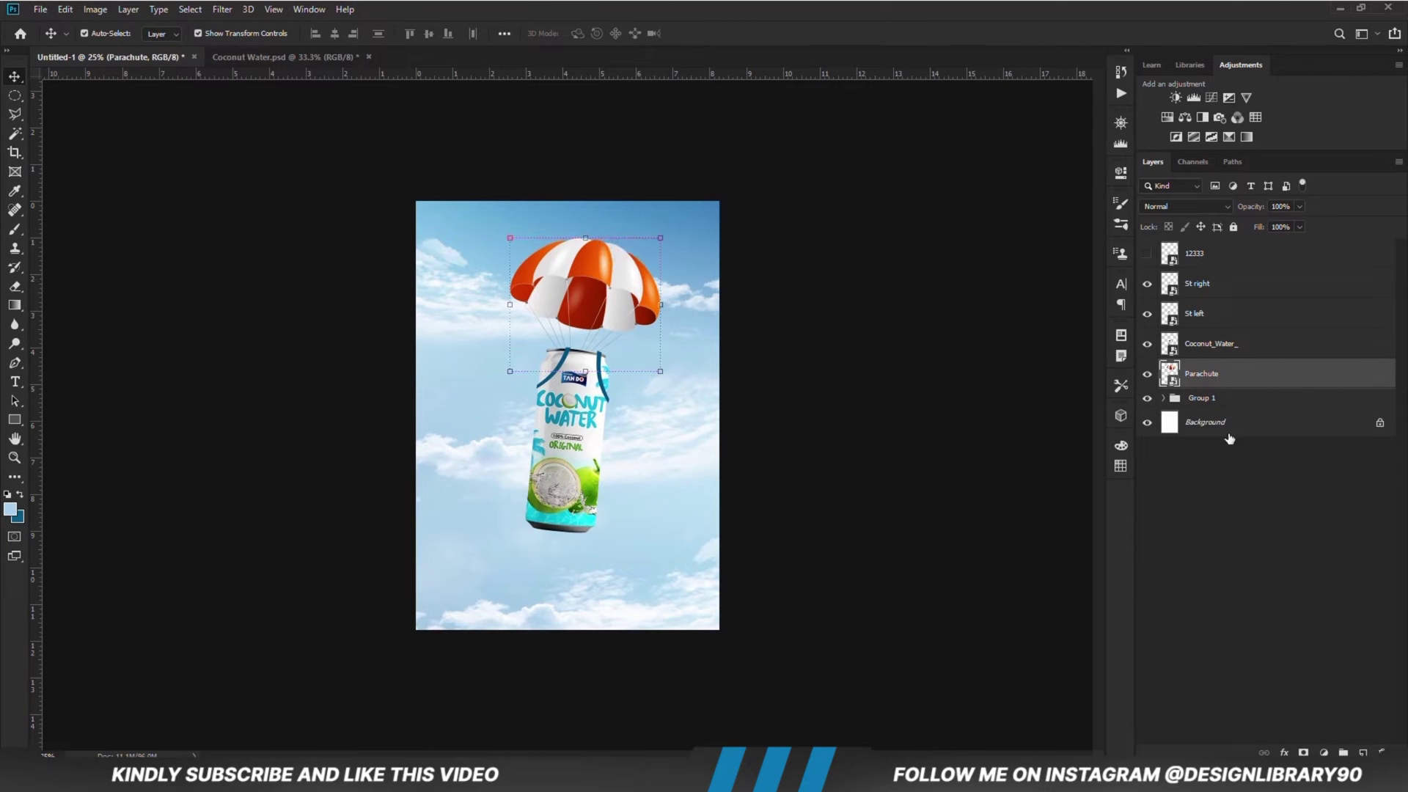
right_click(1229, 387)
left_click(1074, 291)
- Rotate the parachute counterclockwise by about 1.2 degrees
key("ctrl+t")
left_click_drag(671, 393, 675, 393)
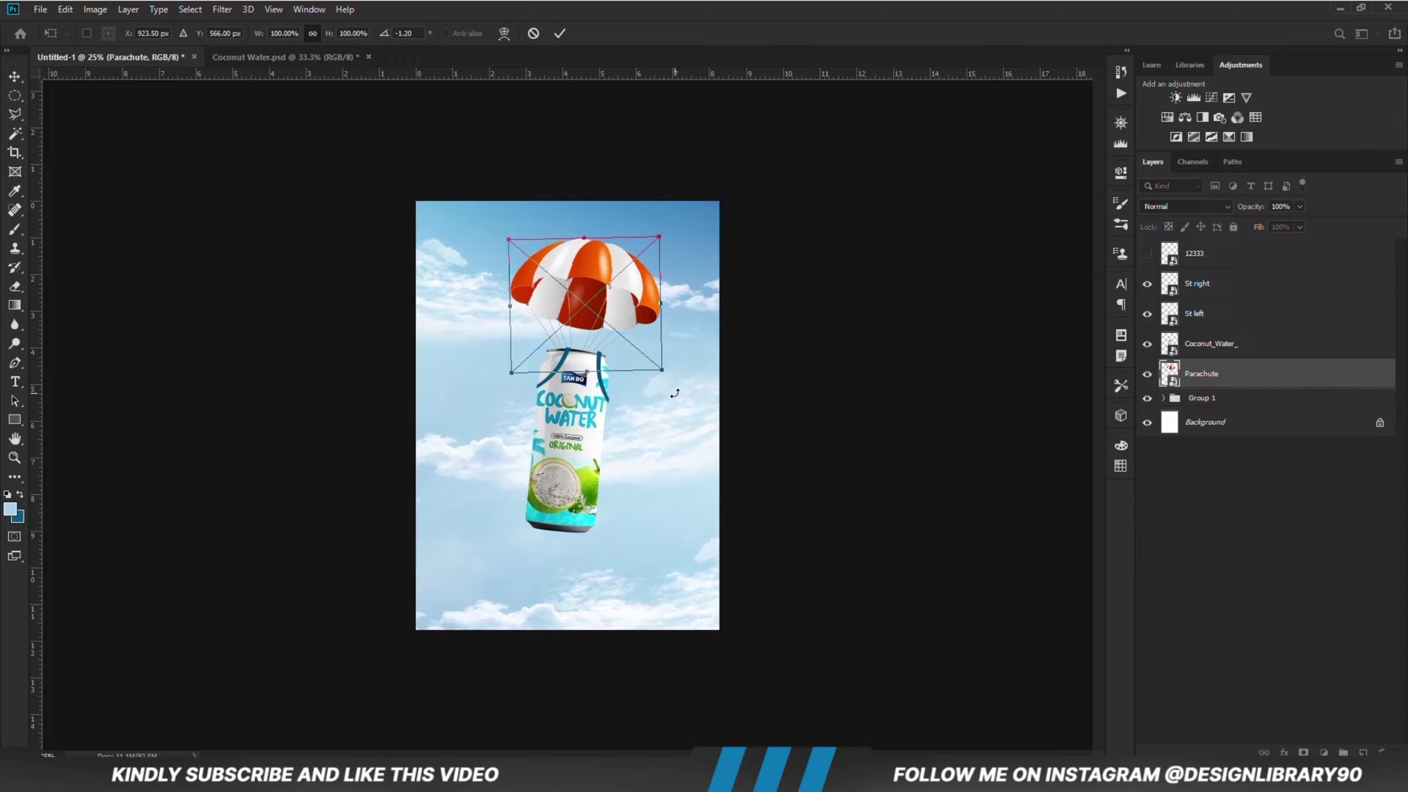
key("Return")
left_click(852, 409)
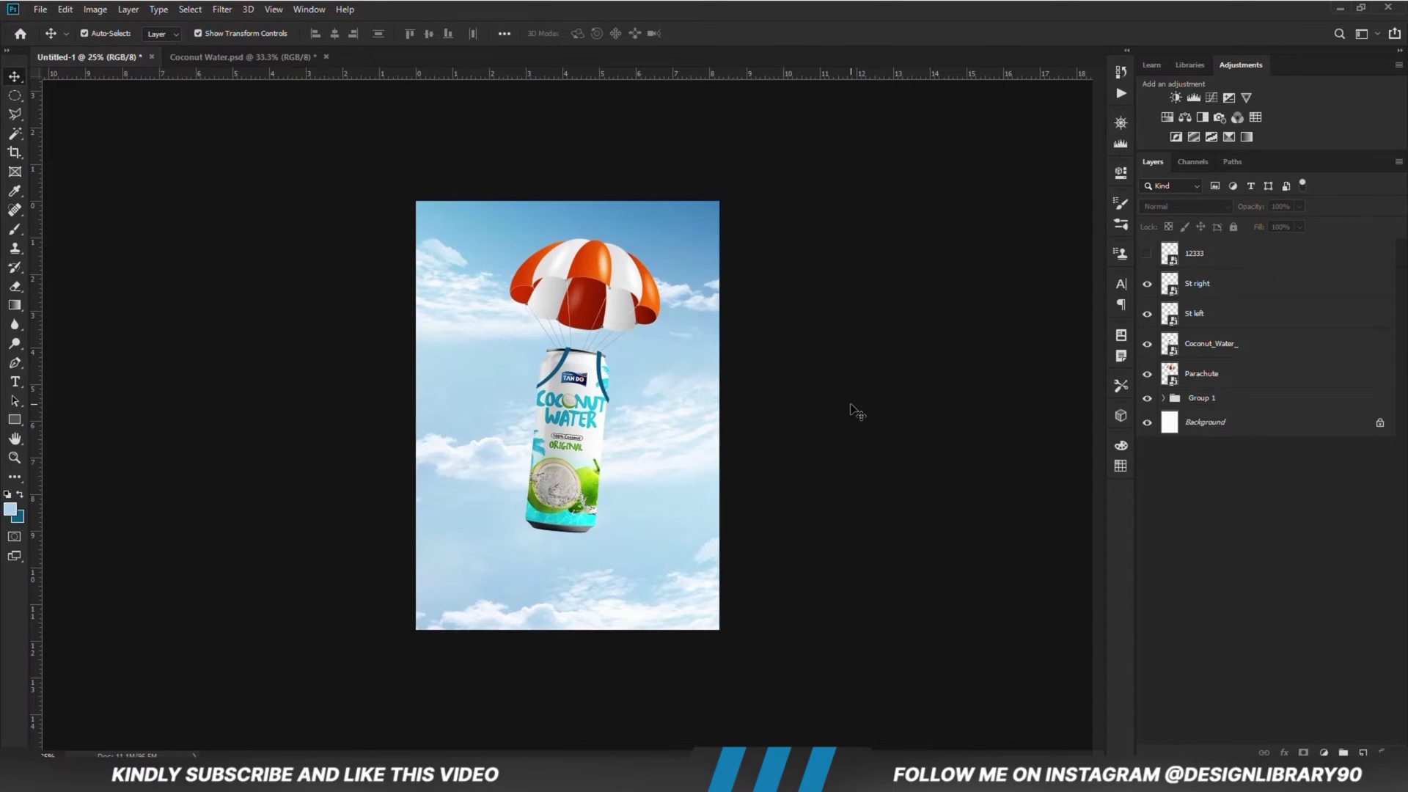
key("ctrl+plus")
key("ctrl+plus")
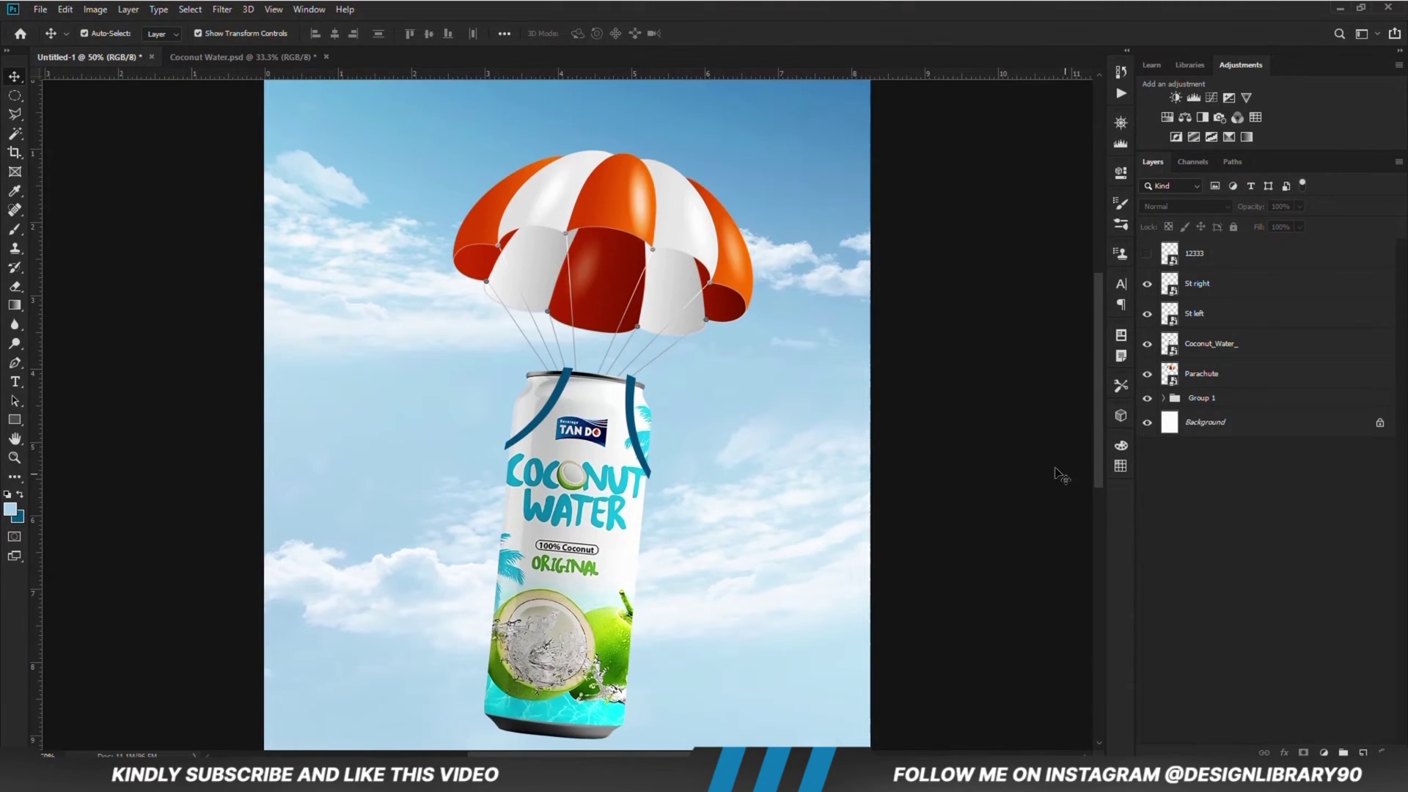
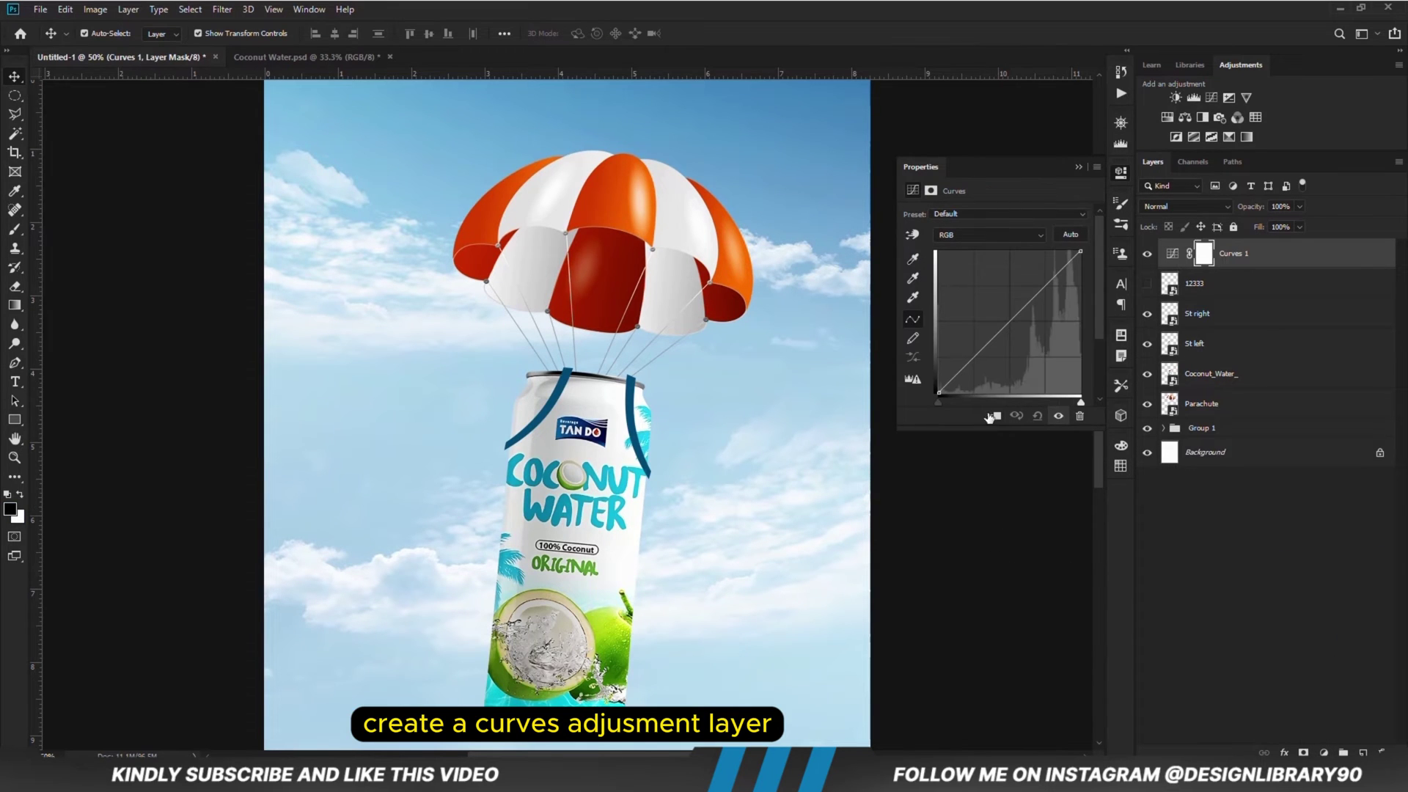
- Darken the composition's shadows slightly on the Curves 1 adjustment with a lowered shadow point and a midtone point, and compare before and after
left_click_drag(968, 364, 968, 369)
left_click(1014, 326)
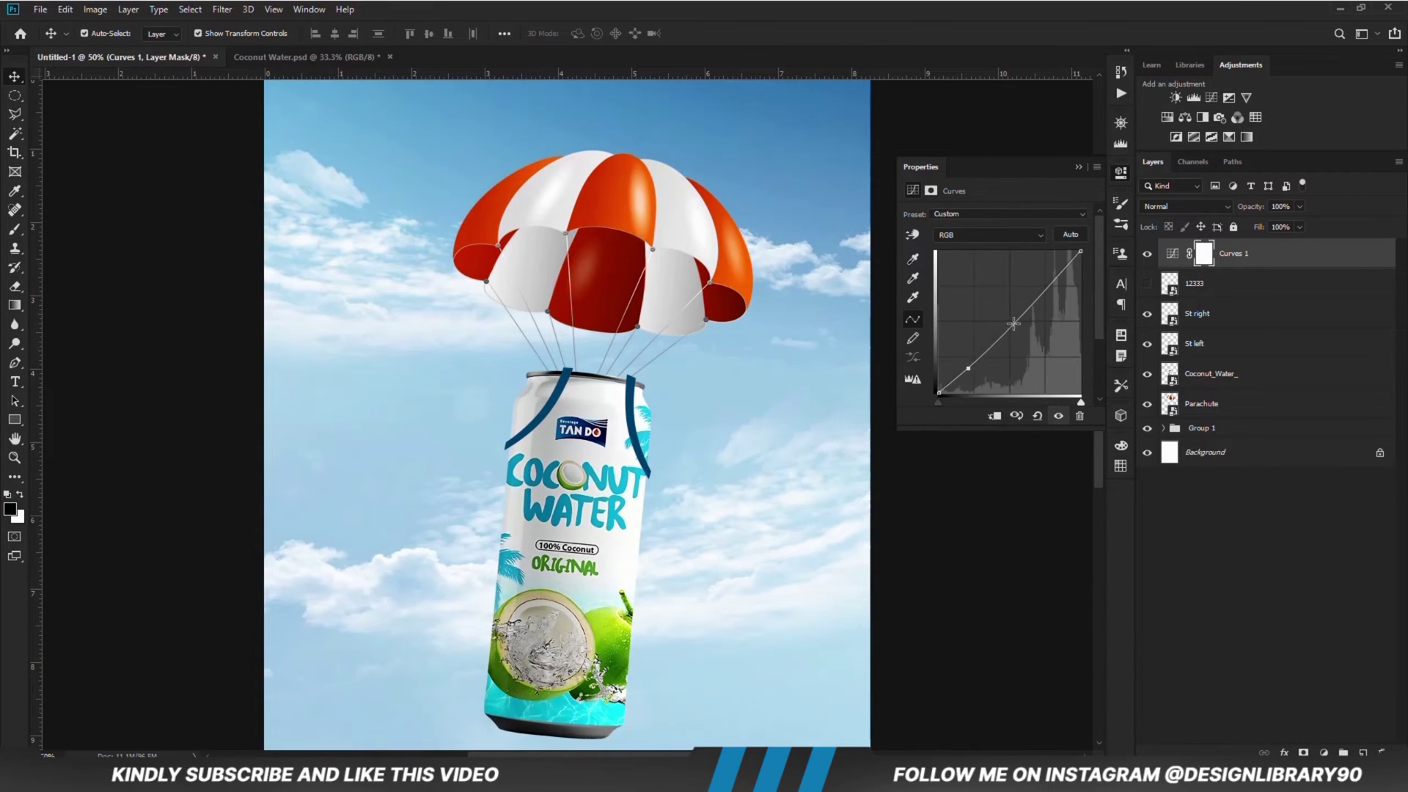
left_click(1078, 167)
left_click(1148, 254)
left_click(1148, 255)
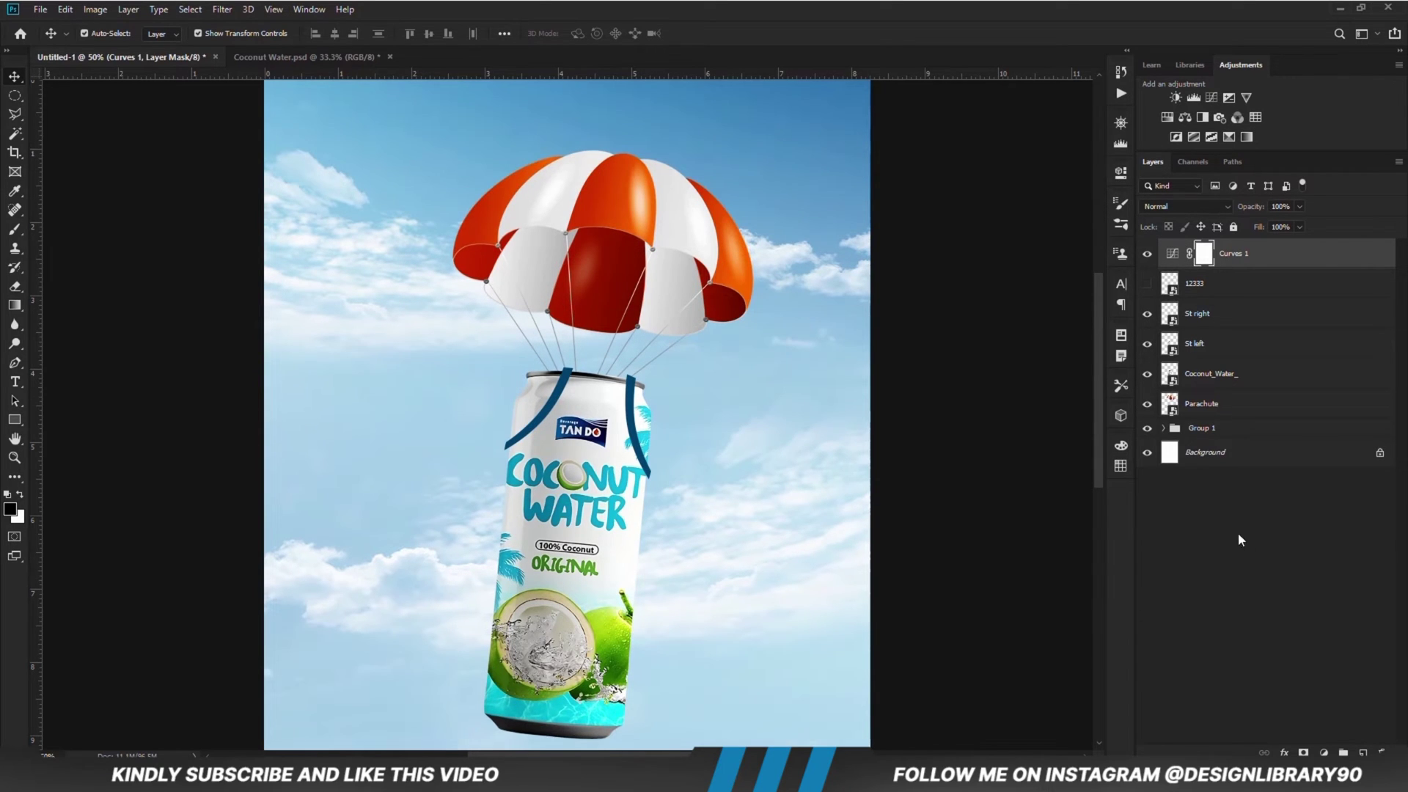
- Add an Exposure adjustment layer above Curves 1 with gamma correction 0.72, and compare the image with and without it
left_click(1323, 752)
left_click(1317, 577)
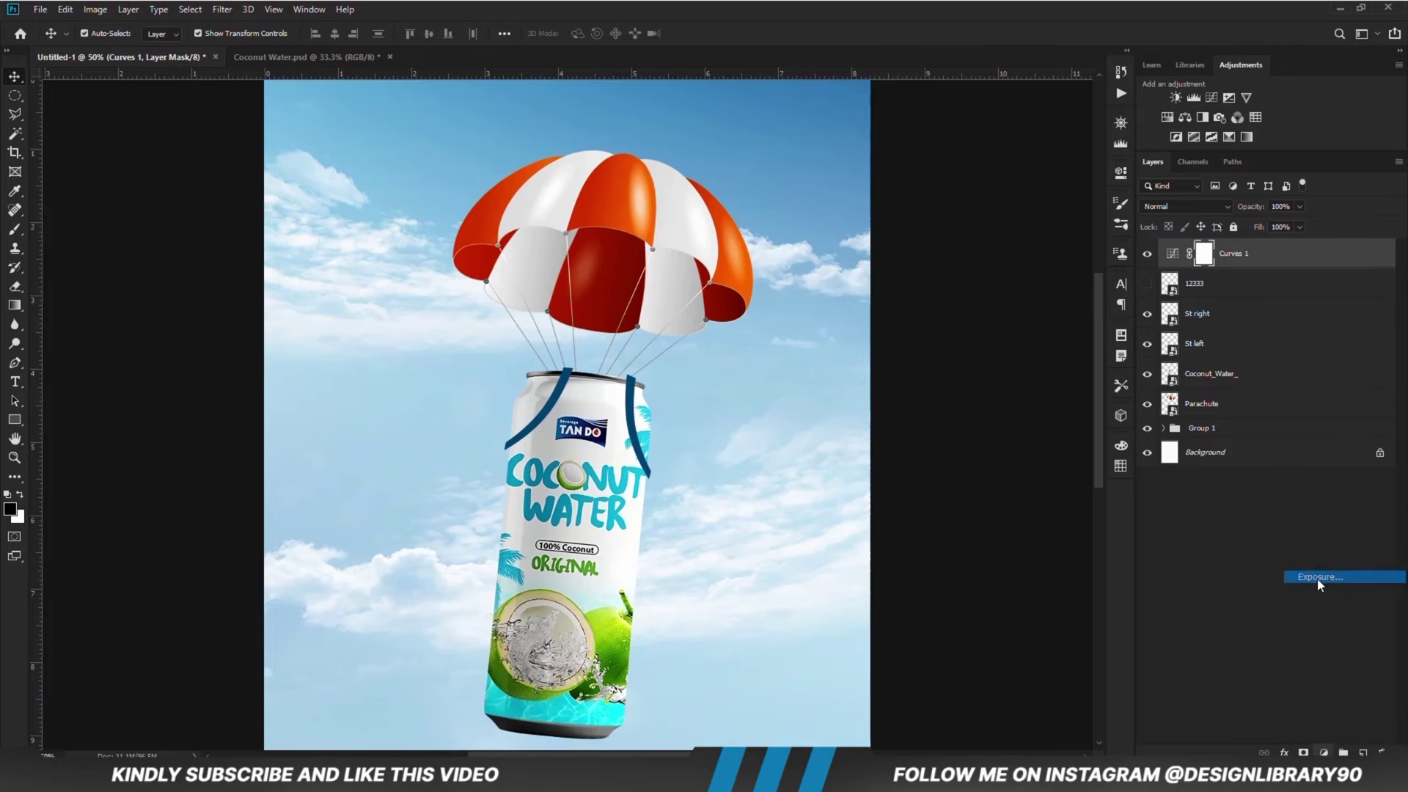
left_click_drag(997, 309, 1016, 311)
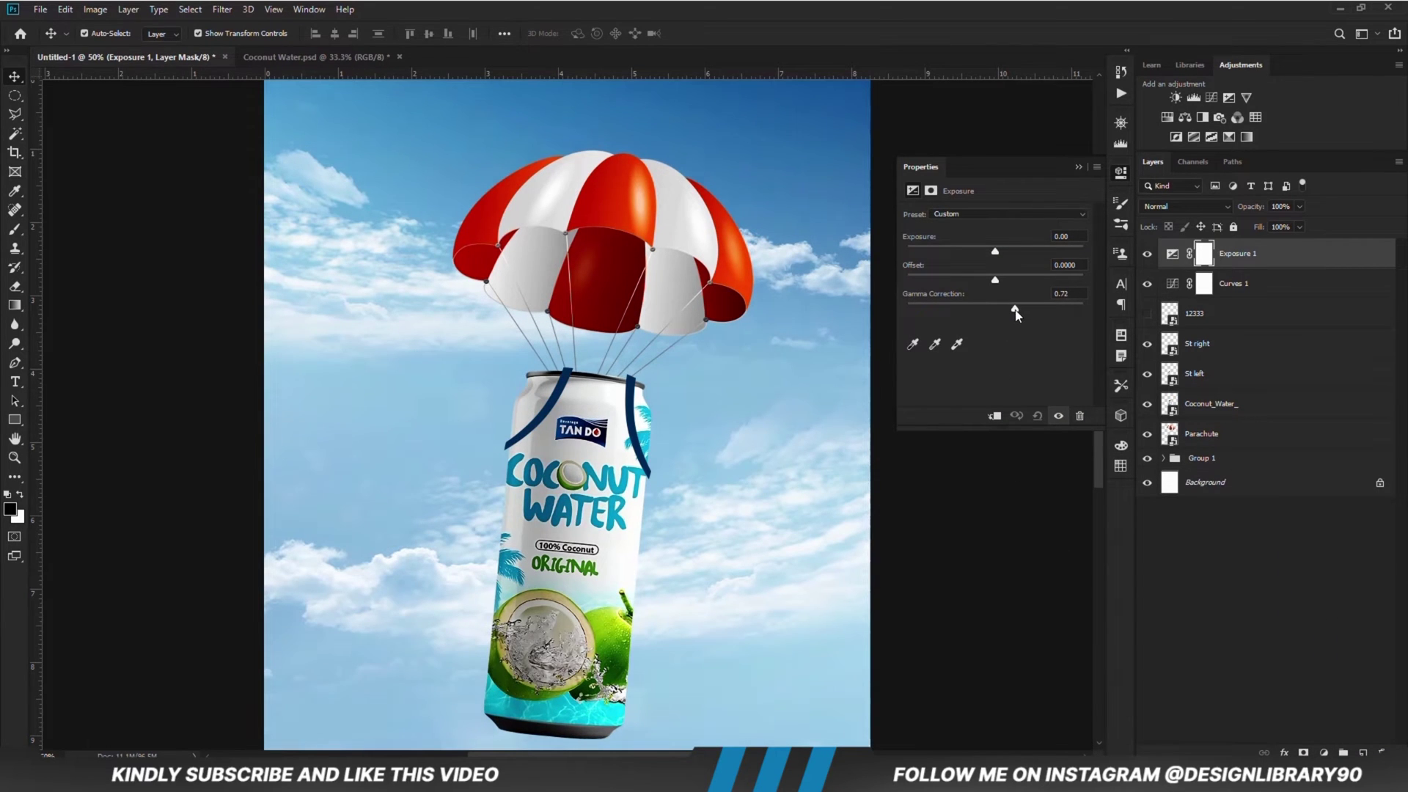
left_click(1077, 168)
left_click(1149, 254)
left_click(1148, 254)
left_click(967, 378)
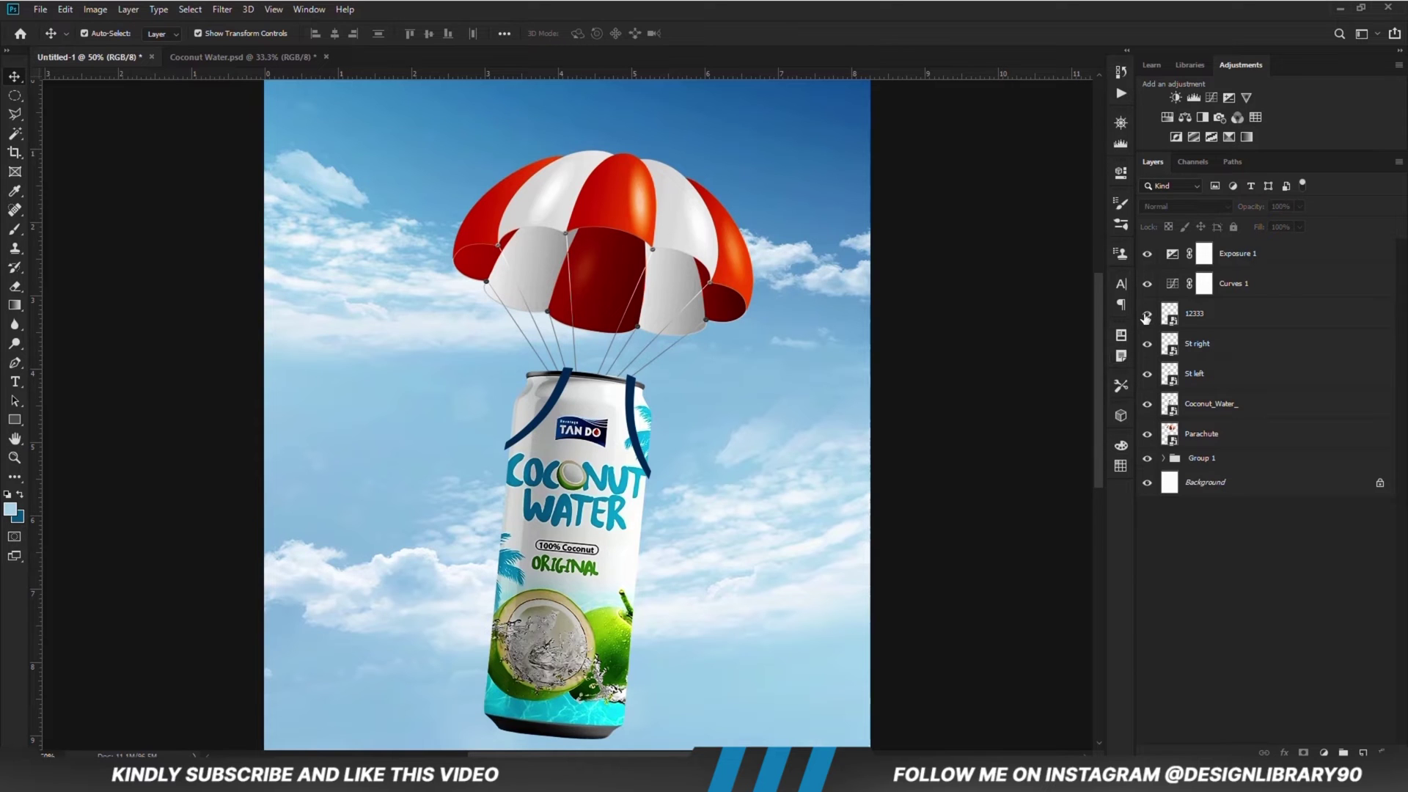
- Move the 12333 strap pieces up beside the can's shoulders and place their layer directly below Coconut_Water_
left_click(1197, 324)
scroll(1067, 411, "down", 3)
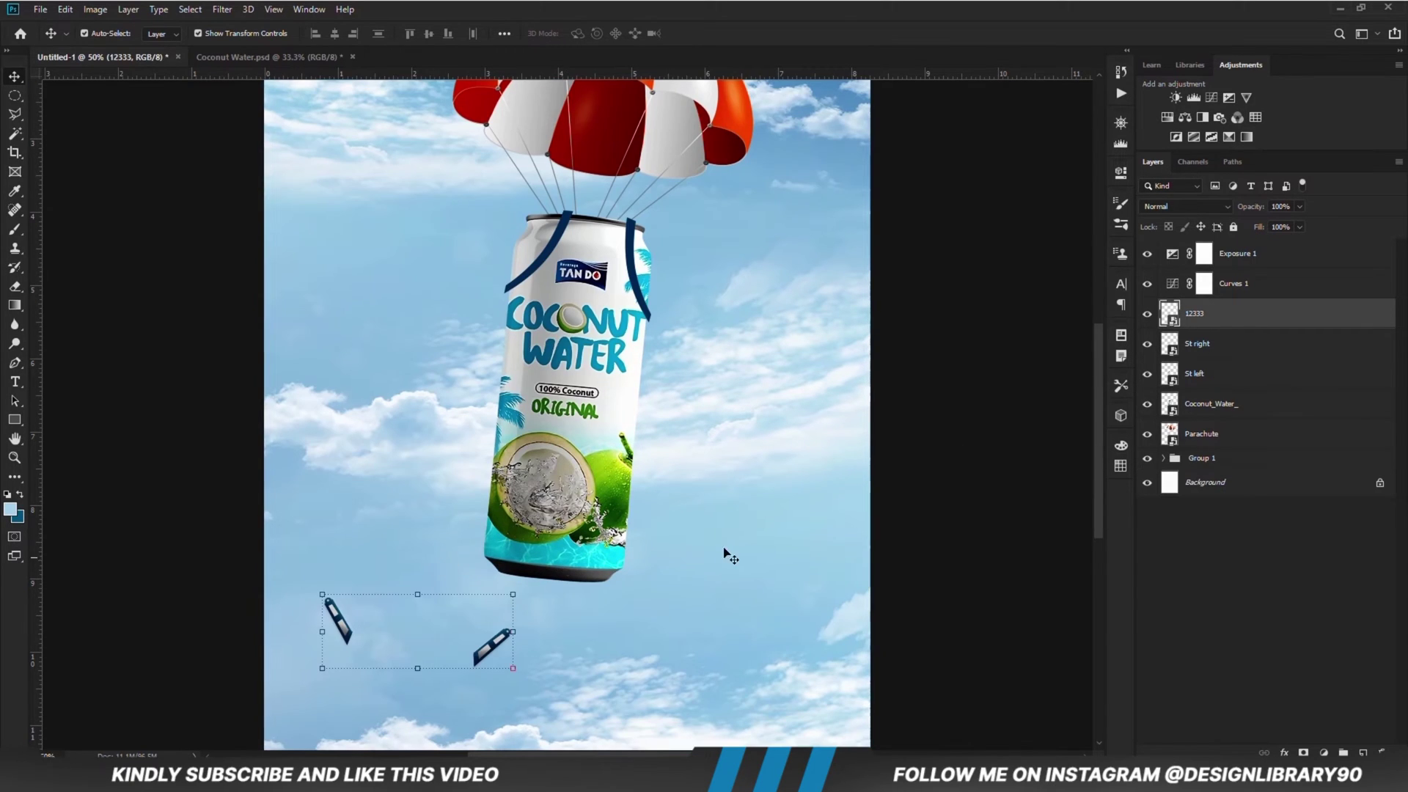
right_click(1197, 324)
left_click(1224, 289)
key("ctrl+t")
left_click_drag(449, 628, 592, 254)
key("Return")
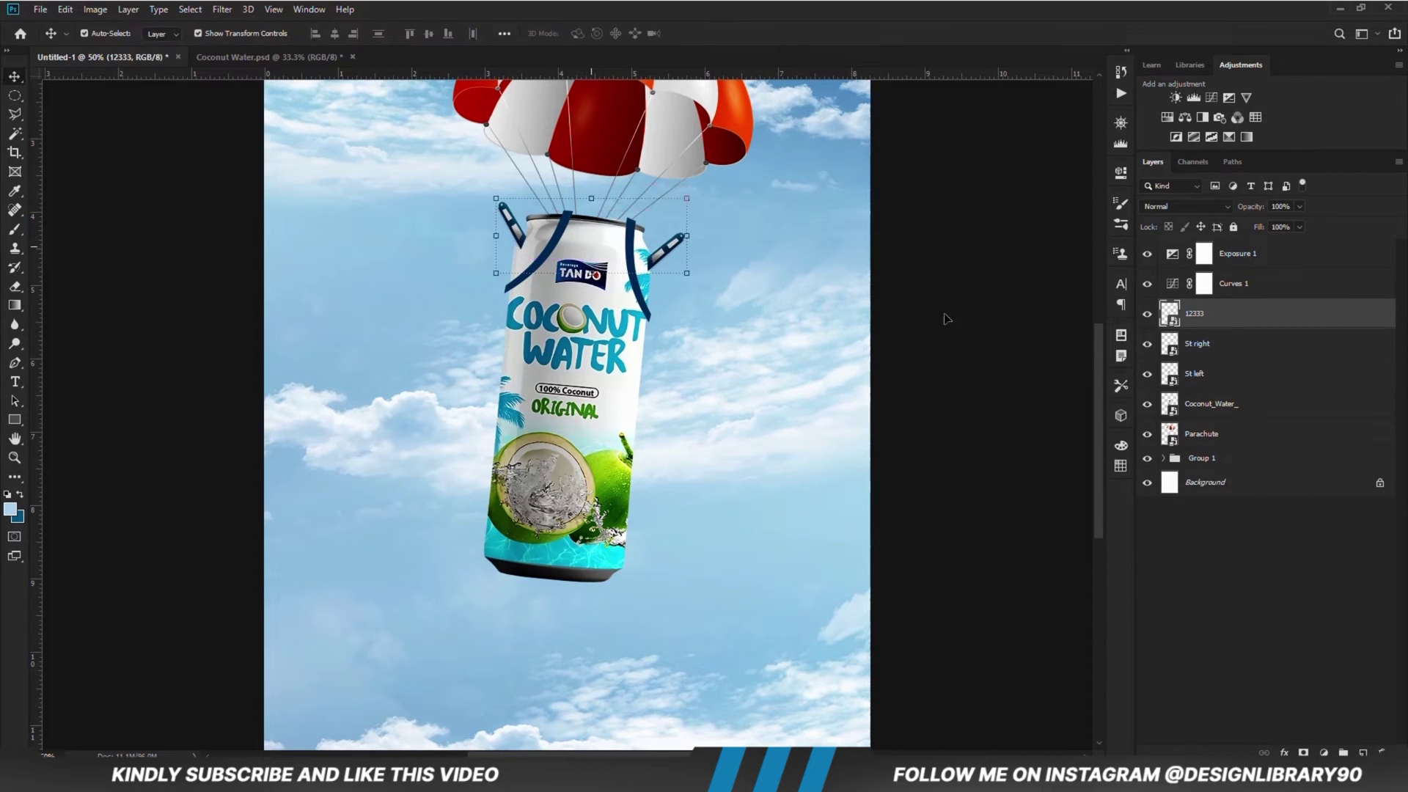
left_click_drag(1220, 327, 1207, 424)
- Rotate the 12333 strap pieces counterclockwise by about 2.3 degrees to follow the can's tilt
key("ctrl+t")
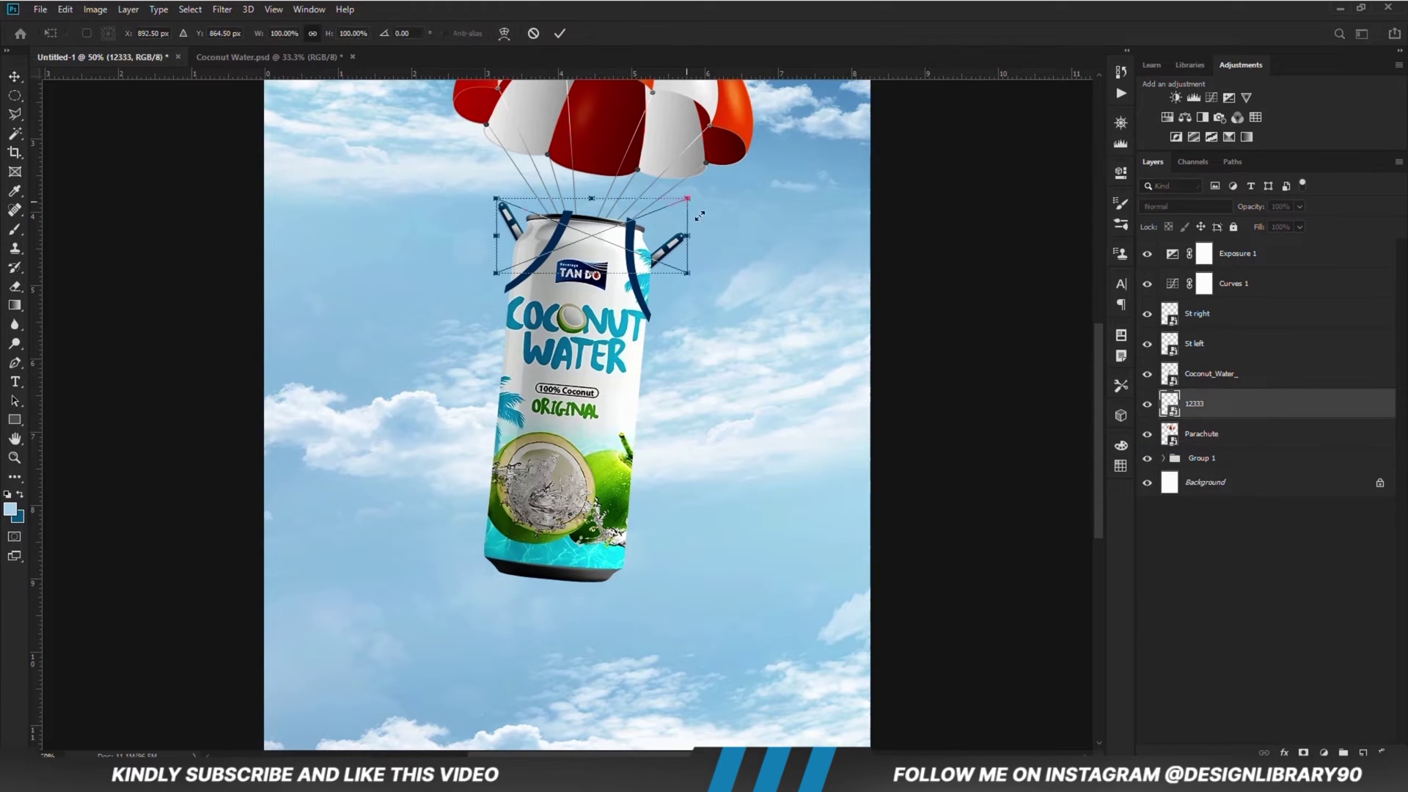
mouse_move(737, 258)
left_mouse_down()
mouse_move(741, 235)
mouse_move(715, 259)
left_mouse_up()
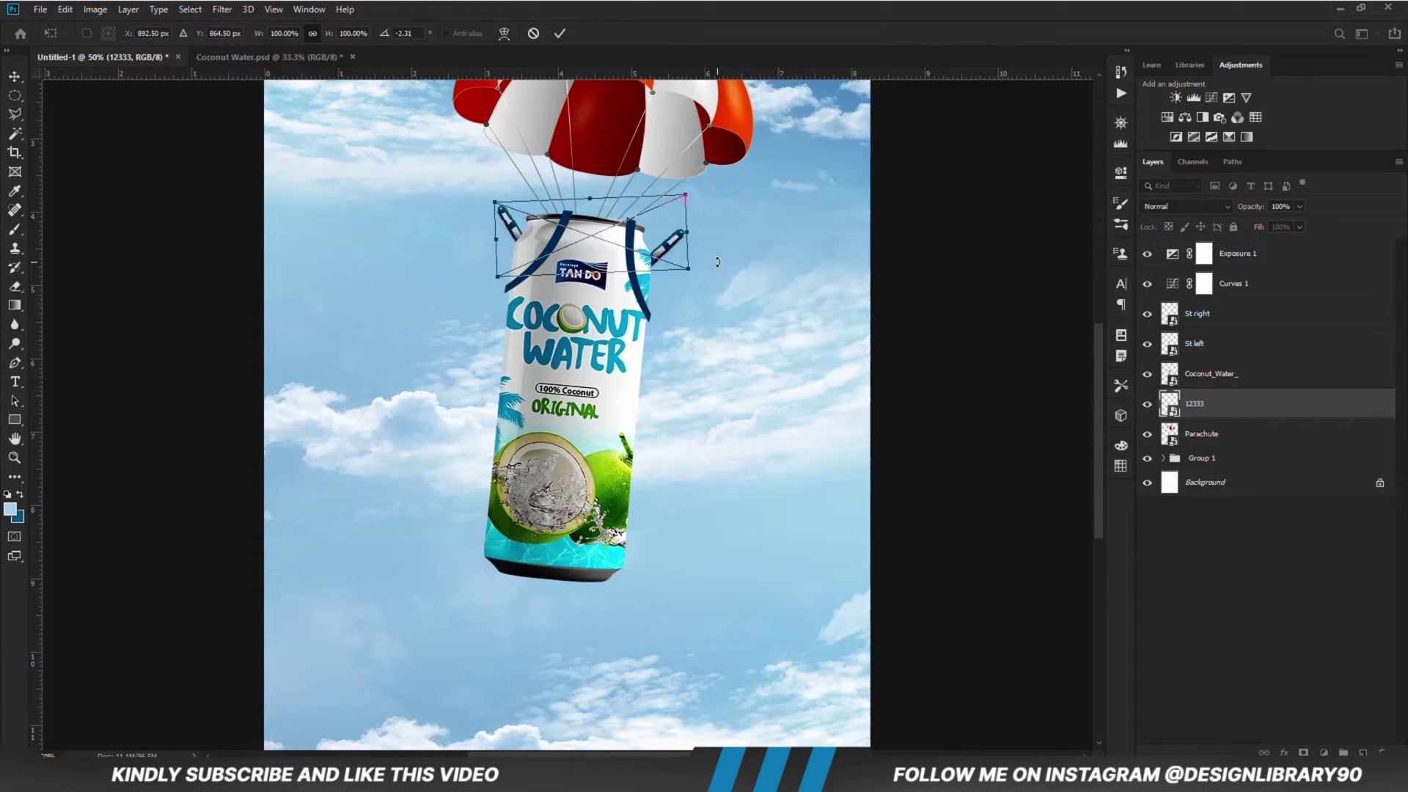
key("Return")
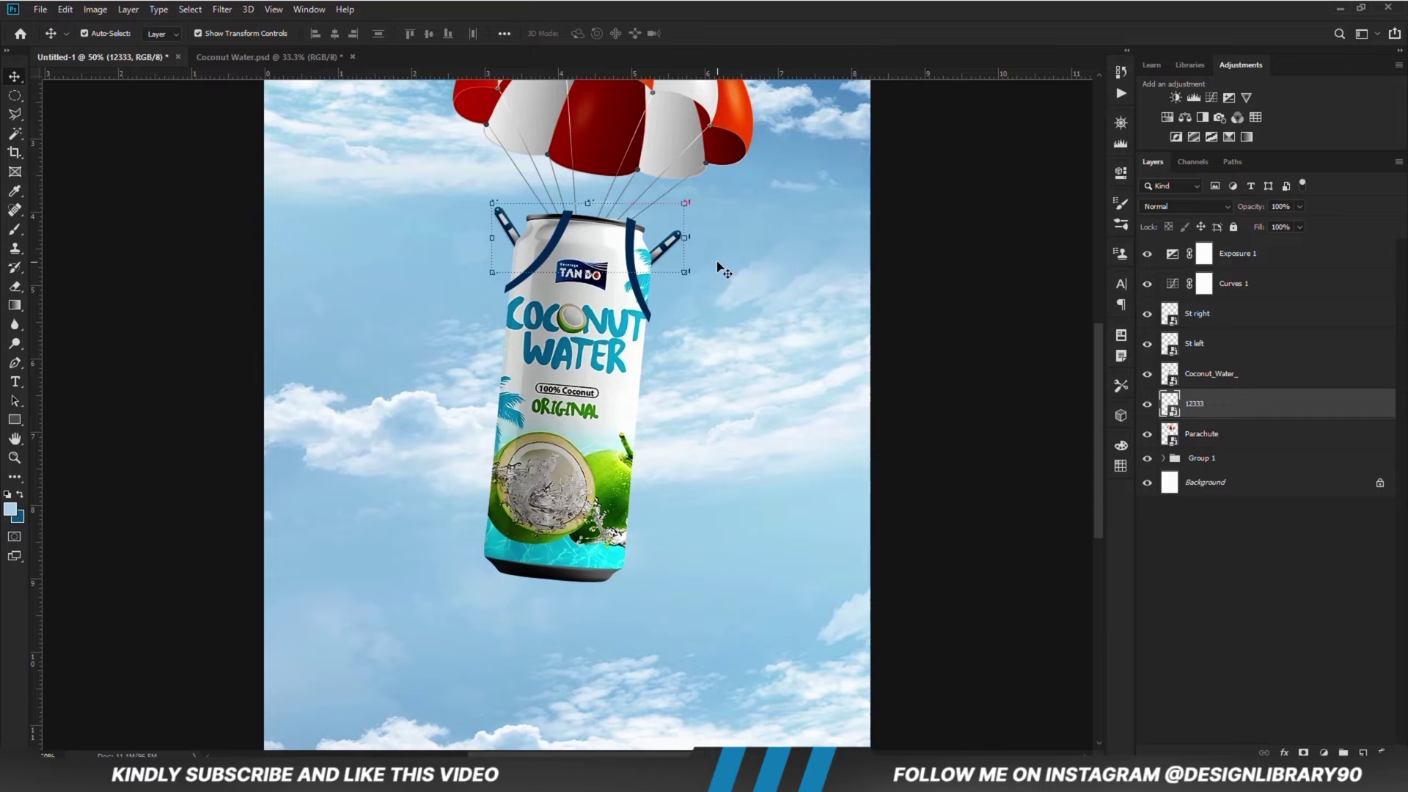
left_click(933, 299)
left_click_drag(1101, 408, 1087, 371)
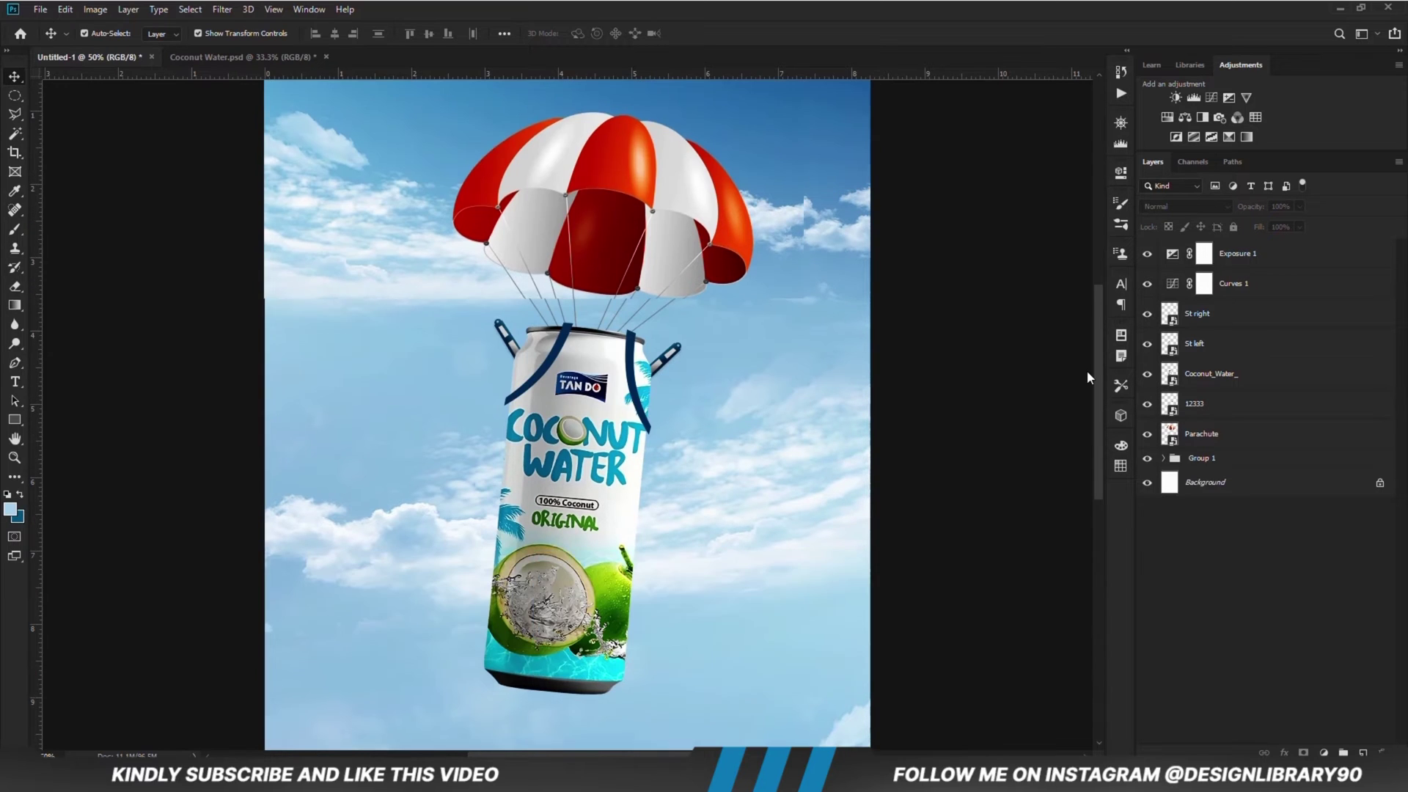
- Add a Hue/Saturation adjustment layer above the Parachute layer and clip it to the parachute
left_click(1207, 434)
left_click(1147, 434)
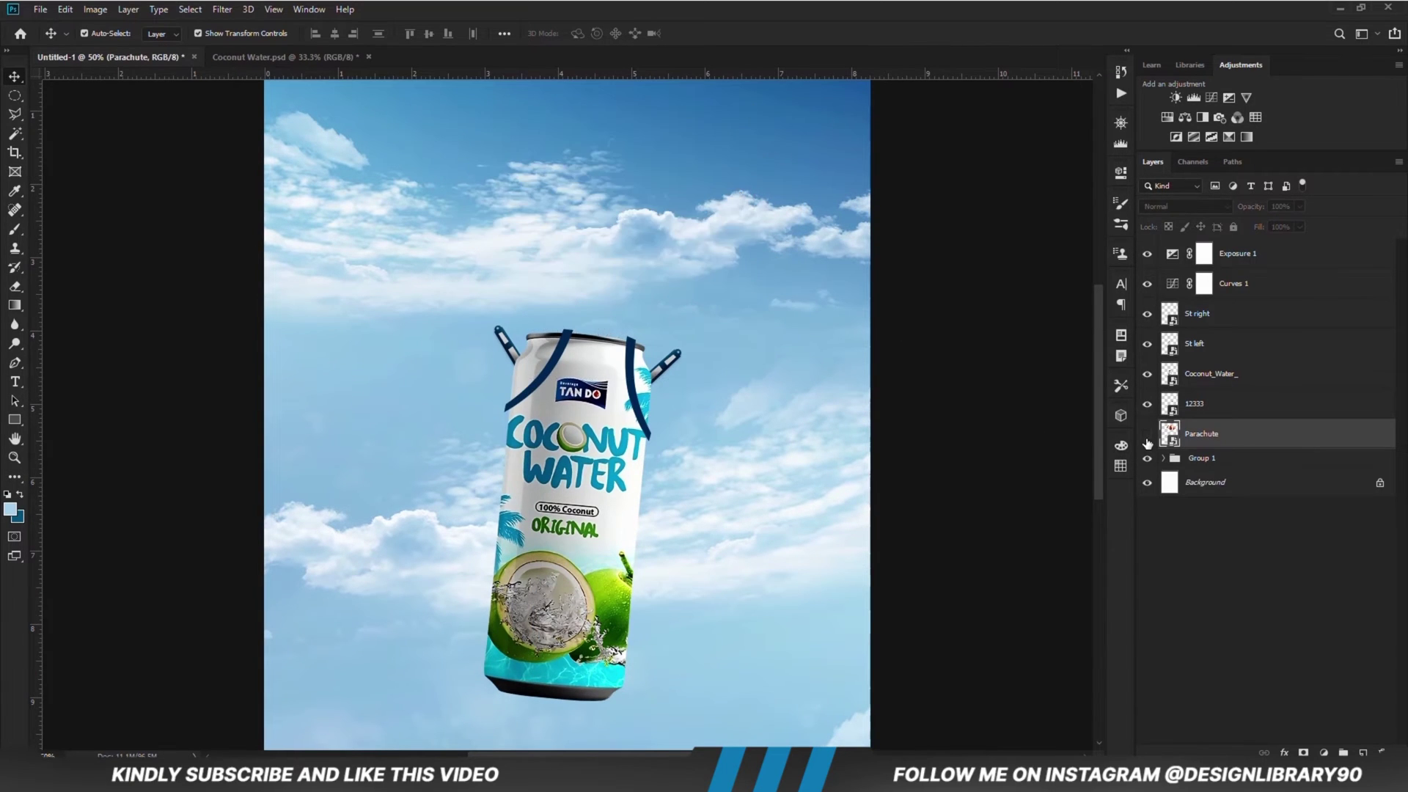
left_click(1147, 436)
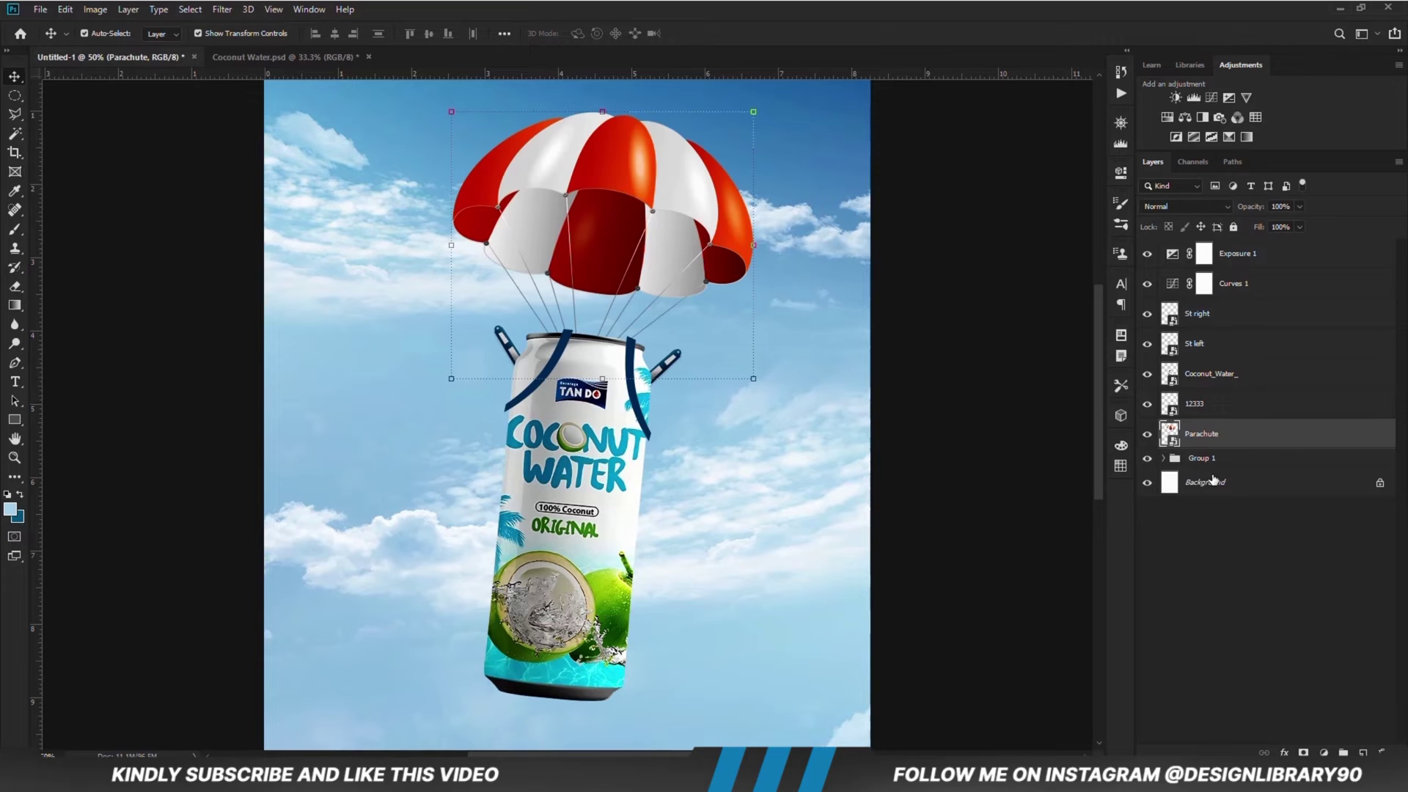
left_click(1324, 753)
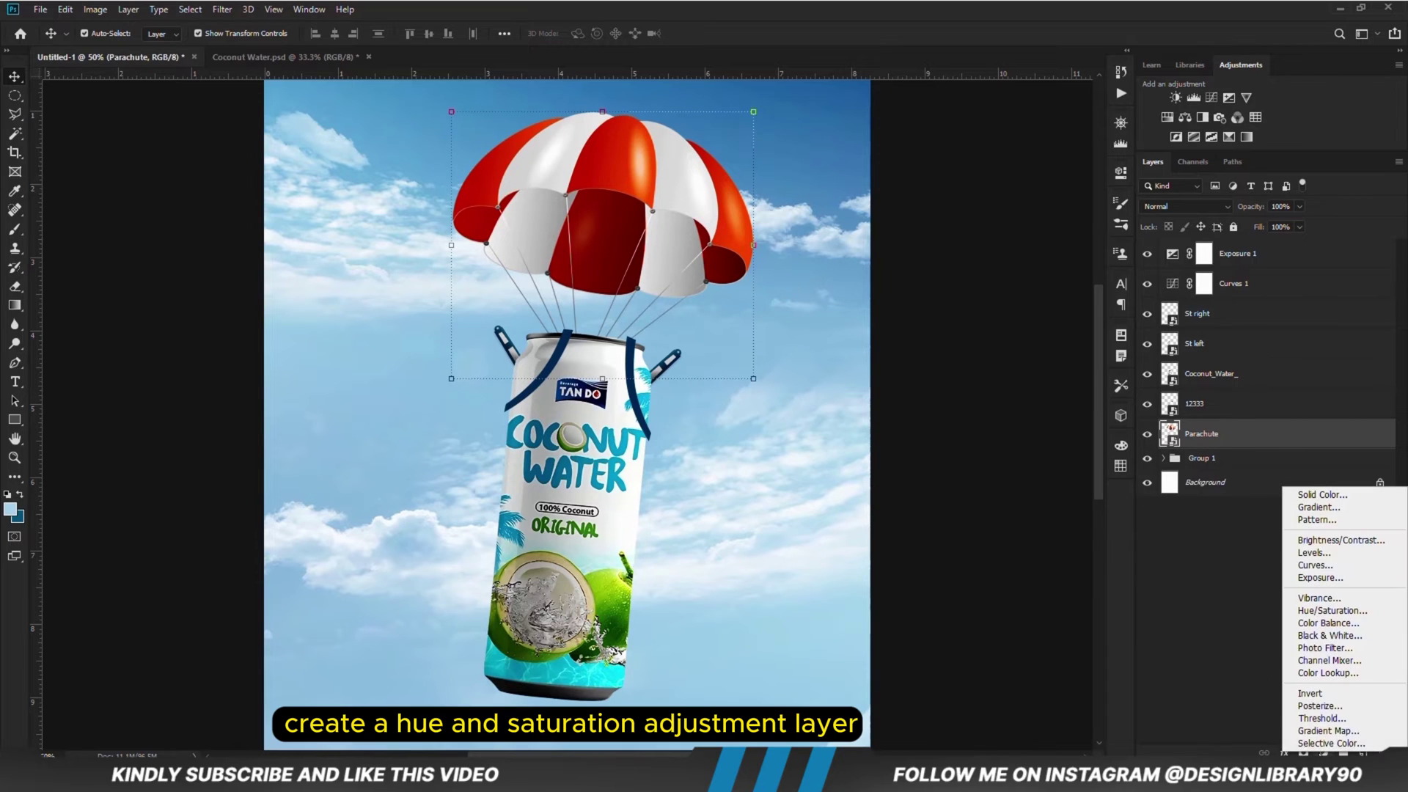
left_click(1329, 613)
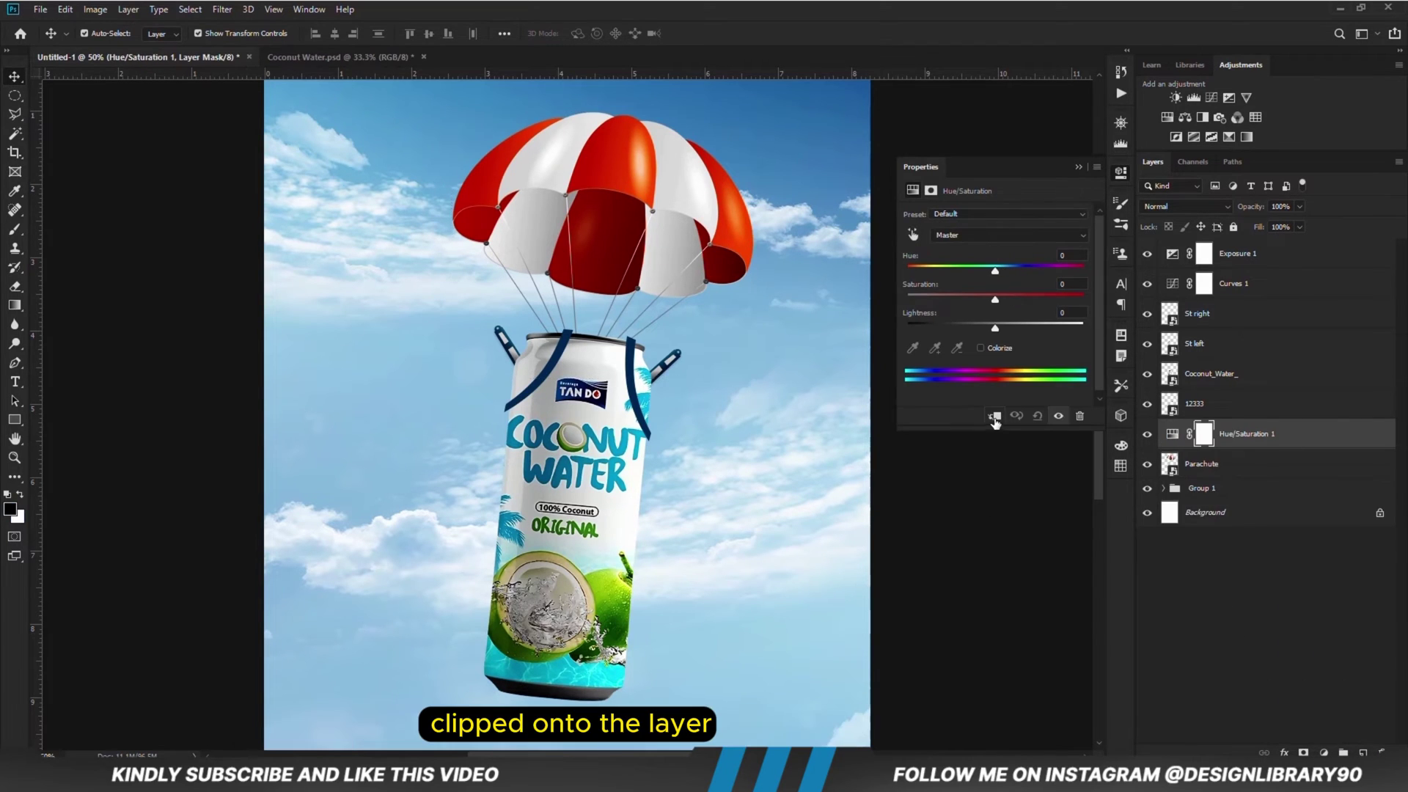
left_click(995, 417)
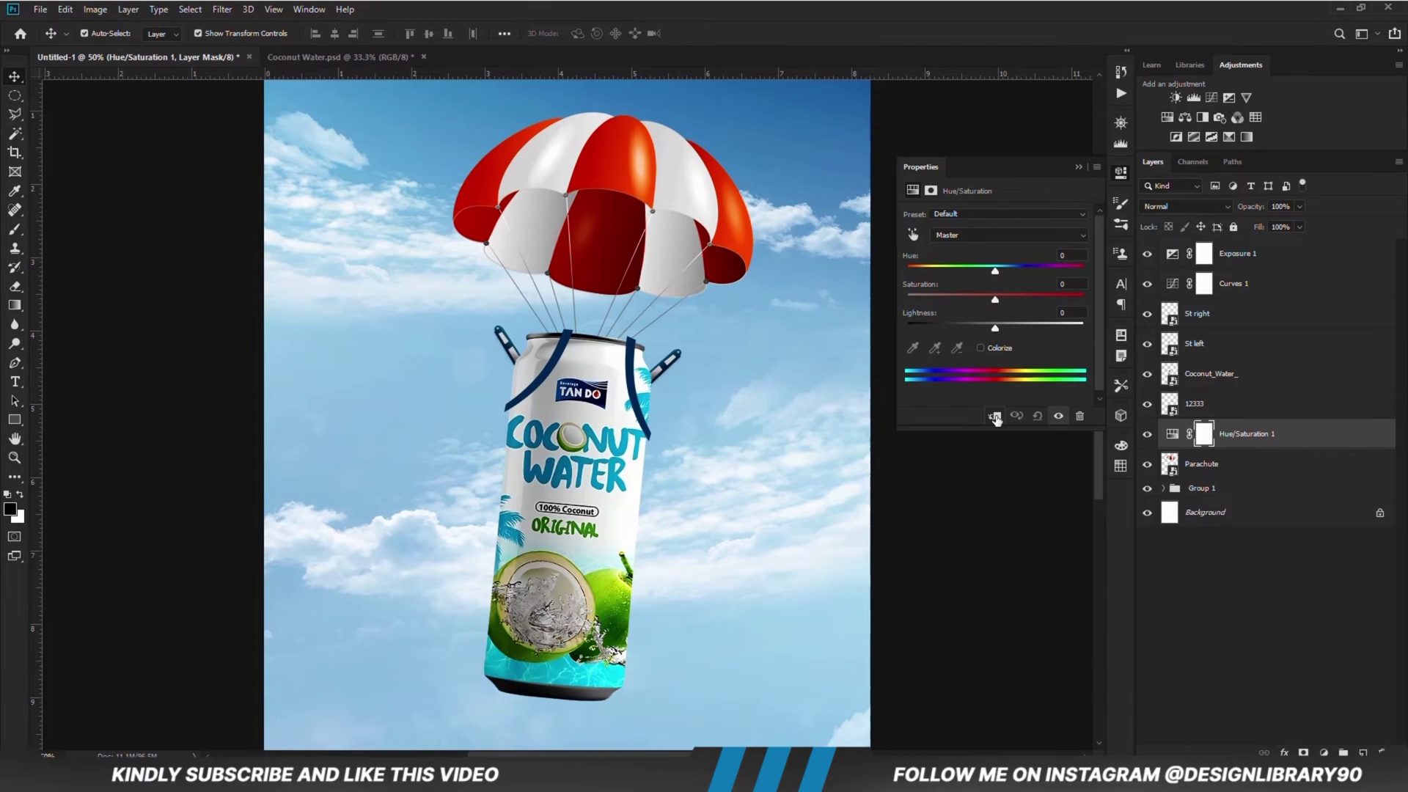
- Target the parachute's red panels in Hue/Saturation and widen the Reds range to 202°/219° at one end and 129°/151° at the other
left_click(913, 234)
left_click(615, 158)
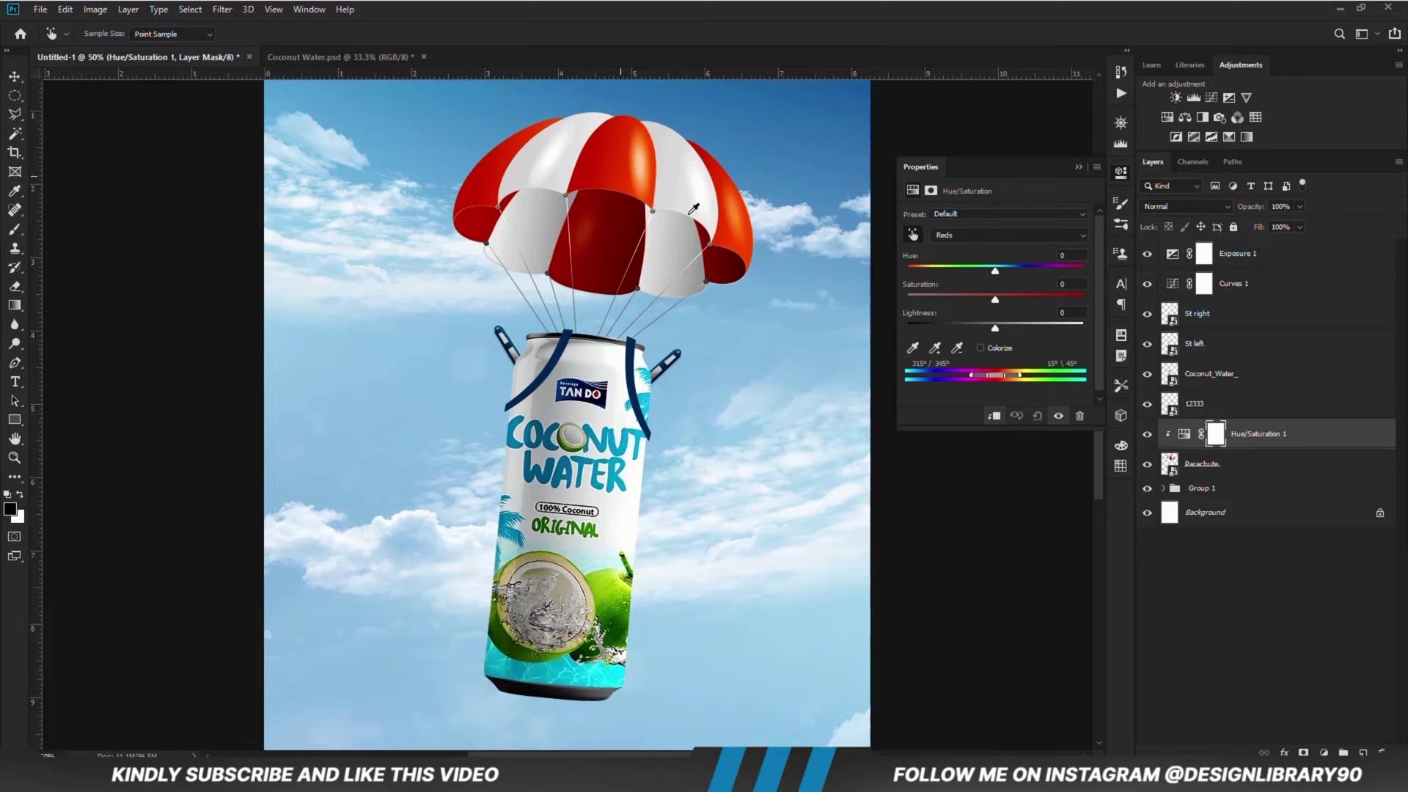
left_click_drag(972, 377, 914, 376)
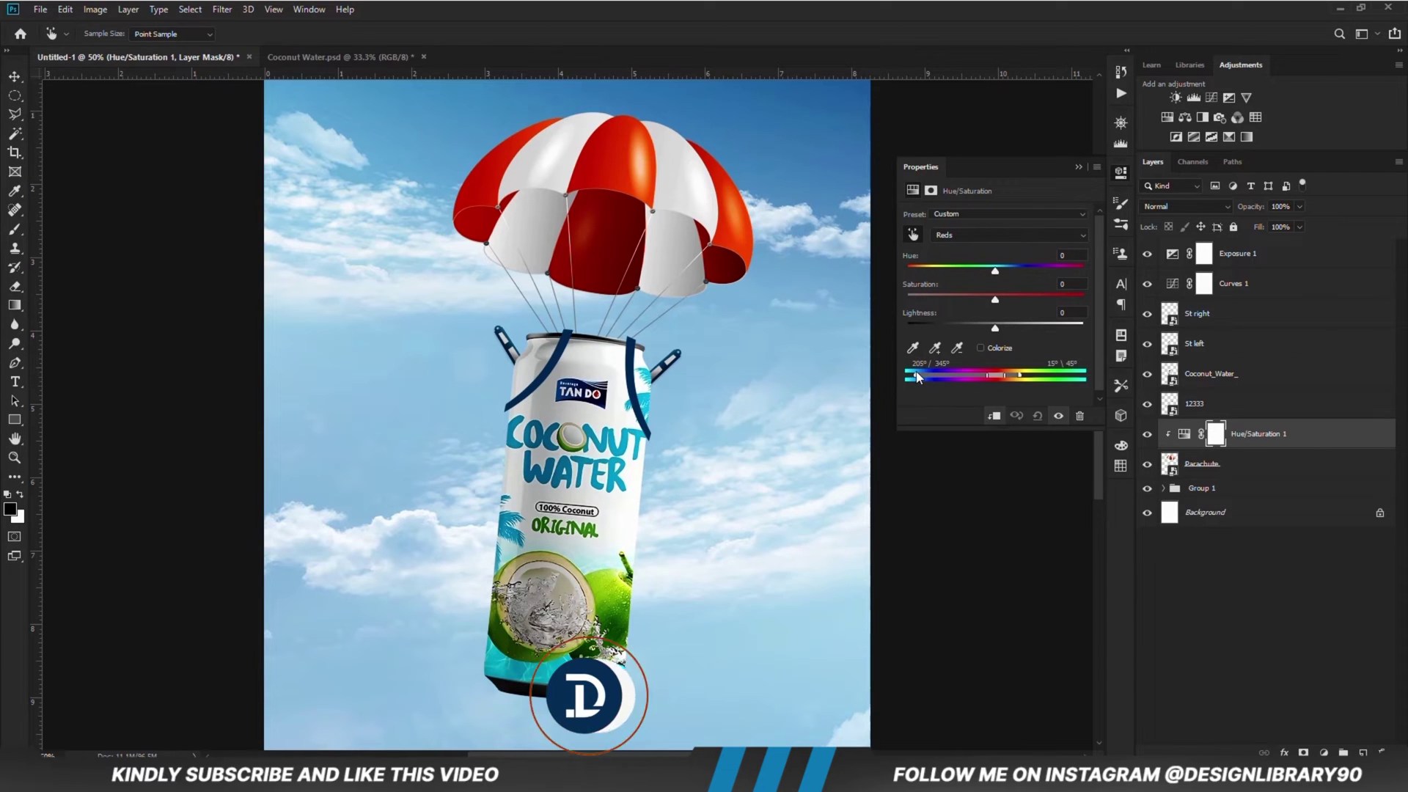
left_click_drag(1022, 377, 1061, 376)
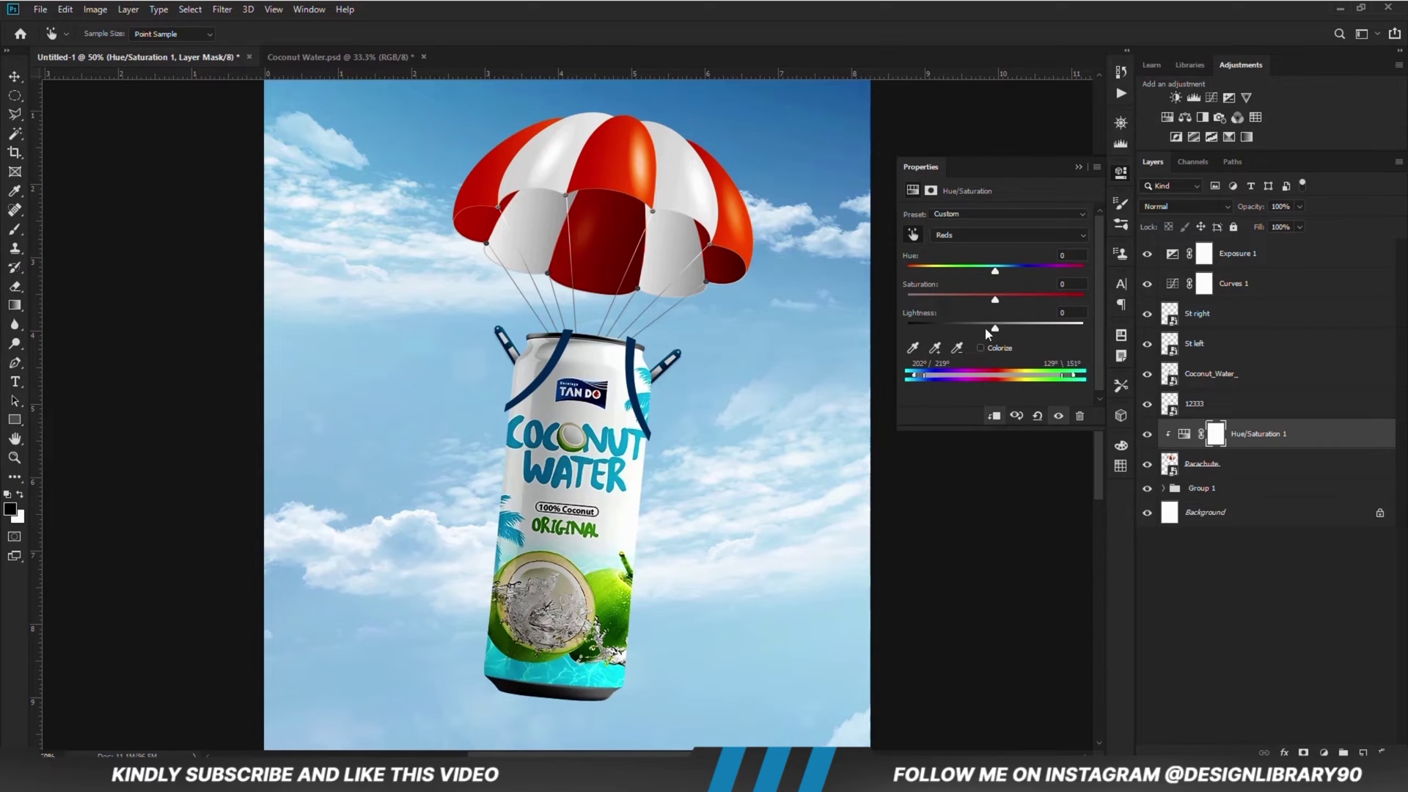
- Recolor the parachute's red panels blue with hue -178, saturation -19 and lightness +23, and compare before and after
left_click_drag(996, 271, 909, 274)
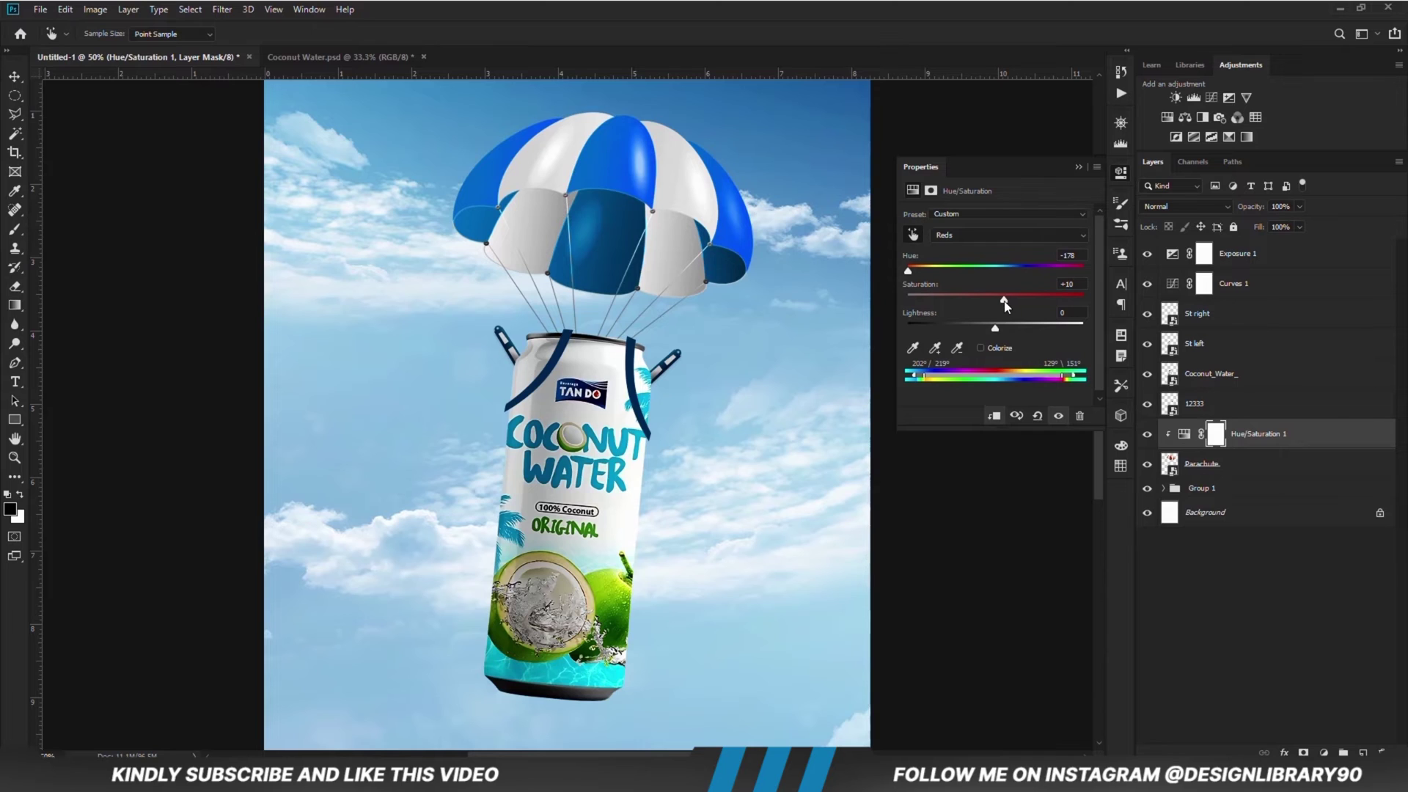
mouse_move(996, 330)
left_mouse_down()
mouse_move(968, 331)
mouse_move(1015, 338)
mouse_move(996, 338)
left_mouse_up()
left_click_drag(994, 334, 985, 302)
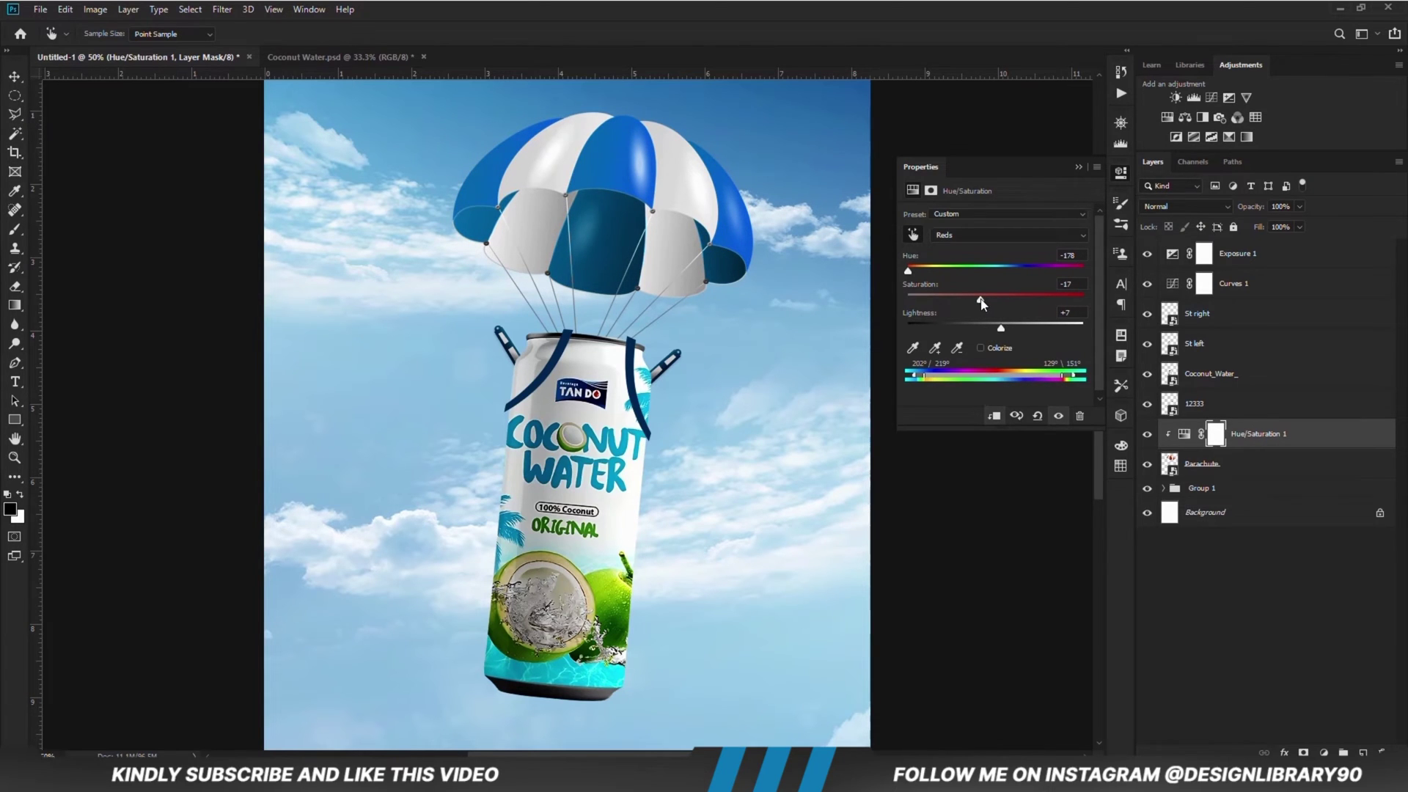
mouse_move(997, 327)
left_mouse_down()
mouse_move(984, 332)
mouse_move(1015, 327)
left_mouse_up()
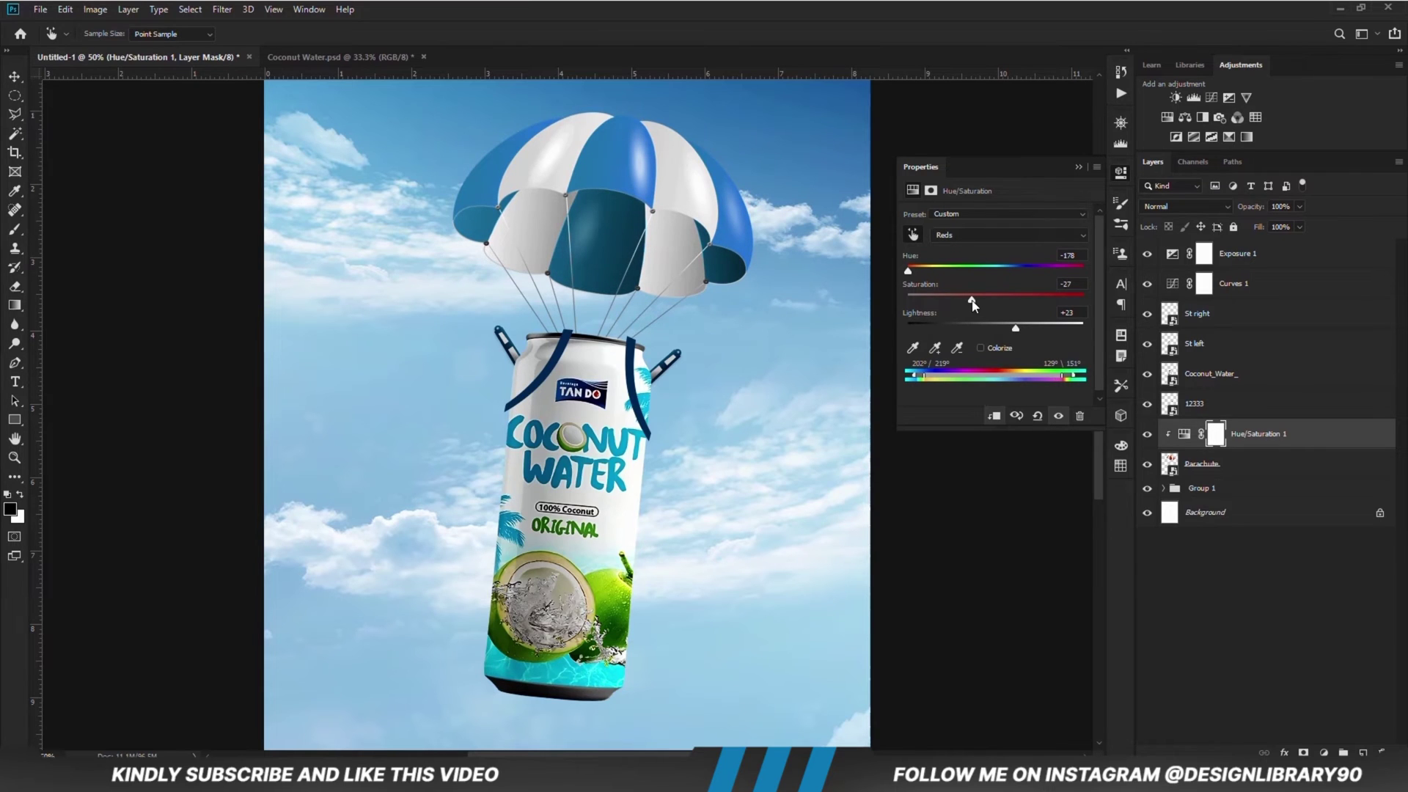
left_click(1077, 166)
left_click(1148, 437)
left_click(1149, 437)
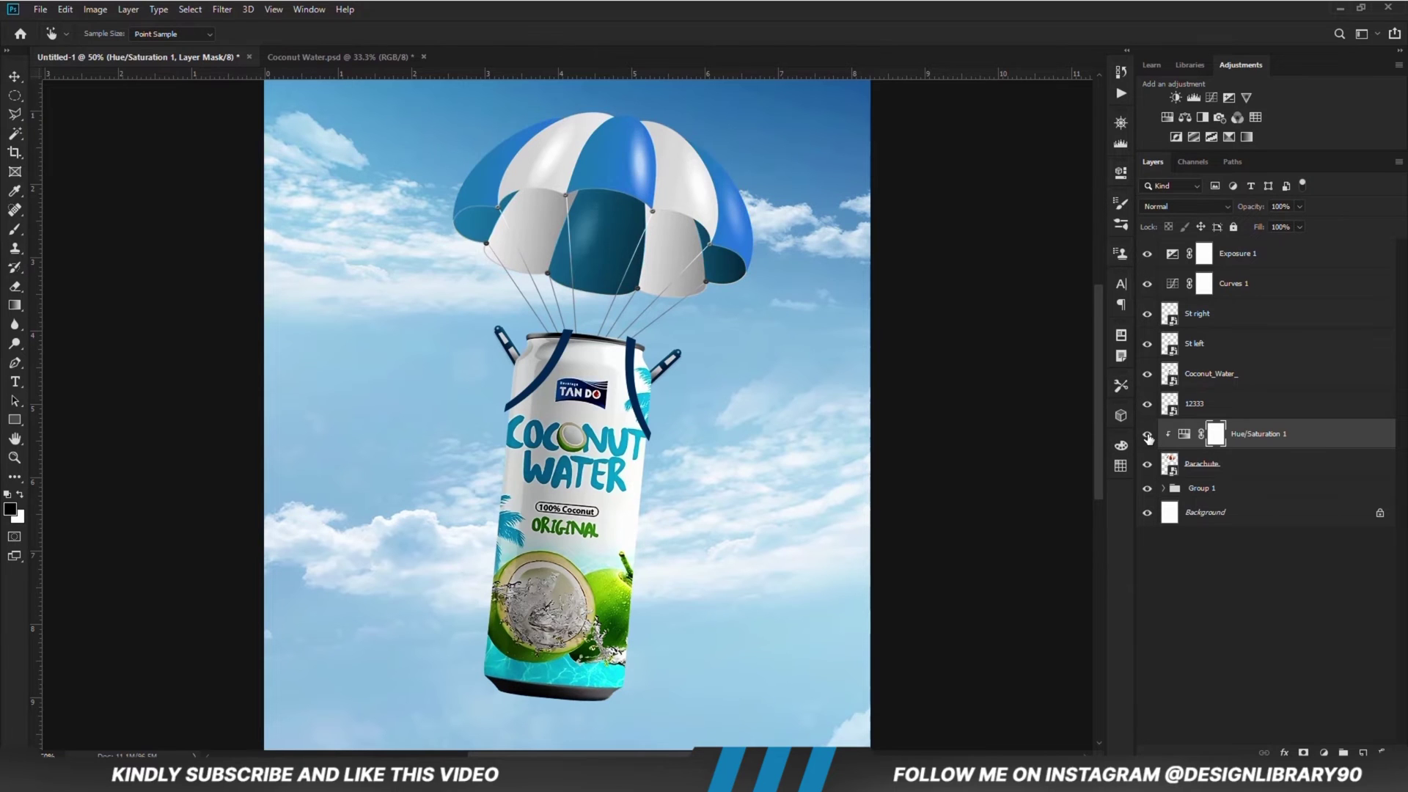
left_click(15, 76)
left_click(114, 253)
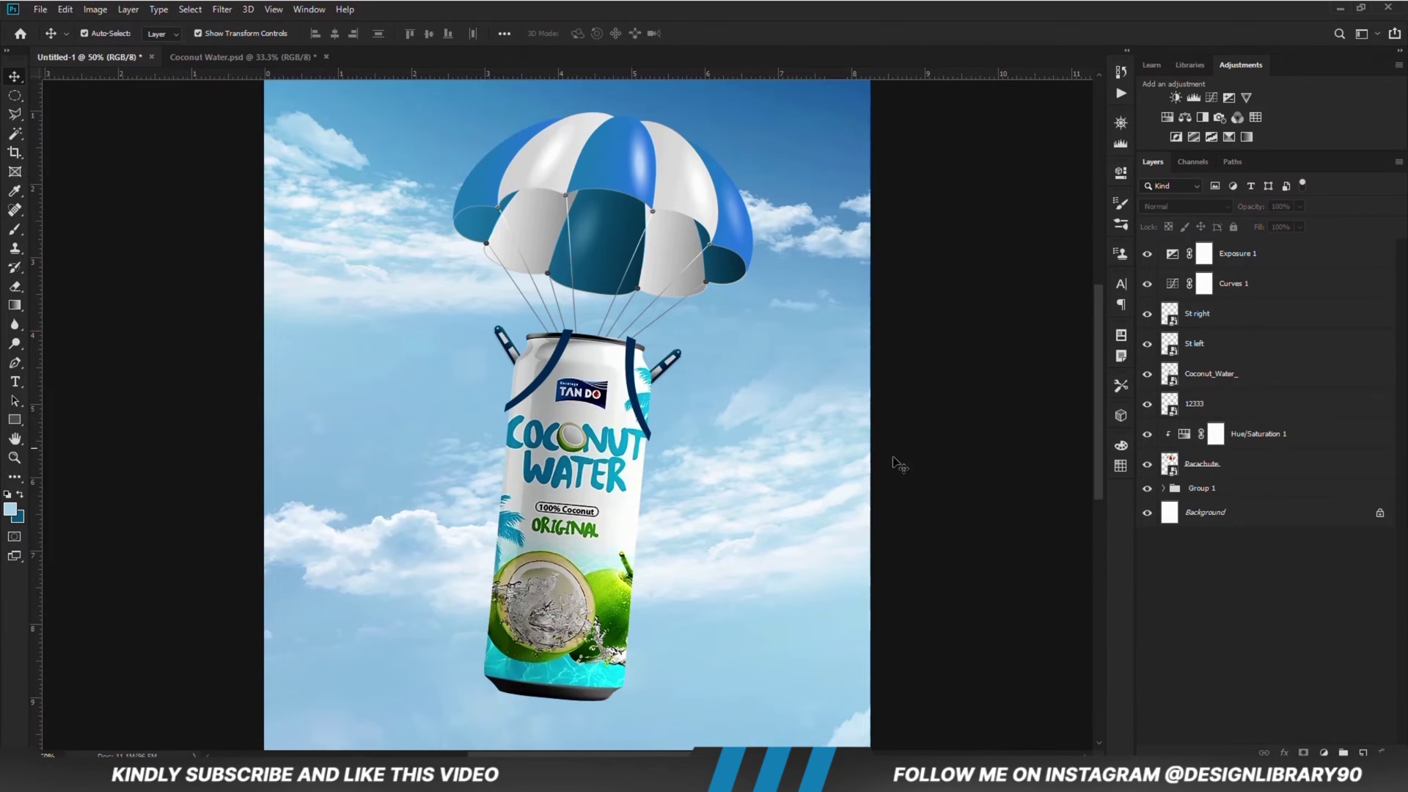
- Create a new empty layer directly above the Coconut_Water_ layer
key("ctrl+plus")
key("ctrl+plus")
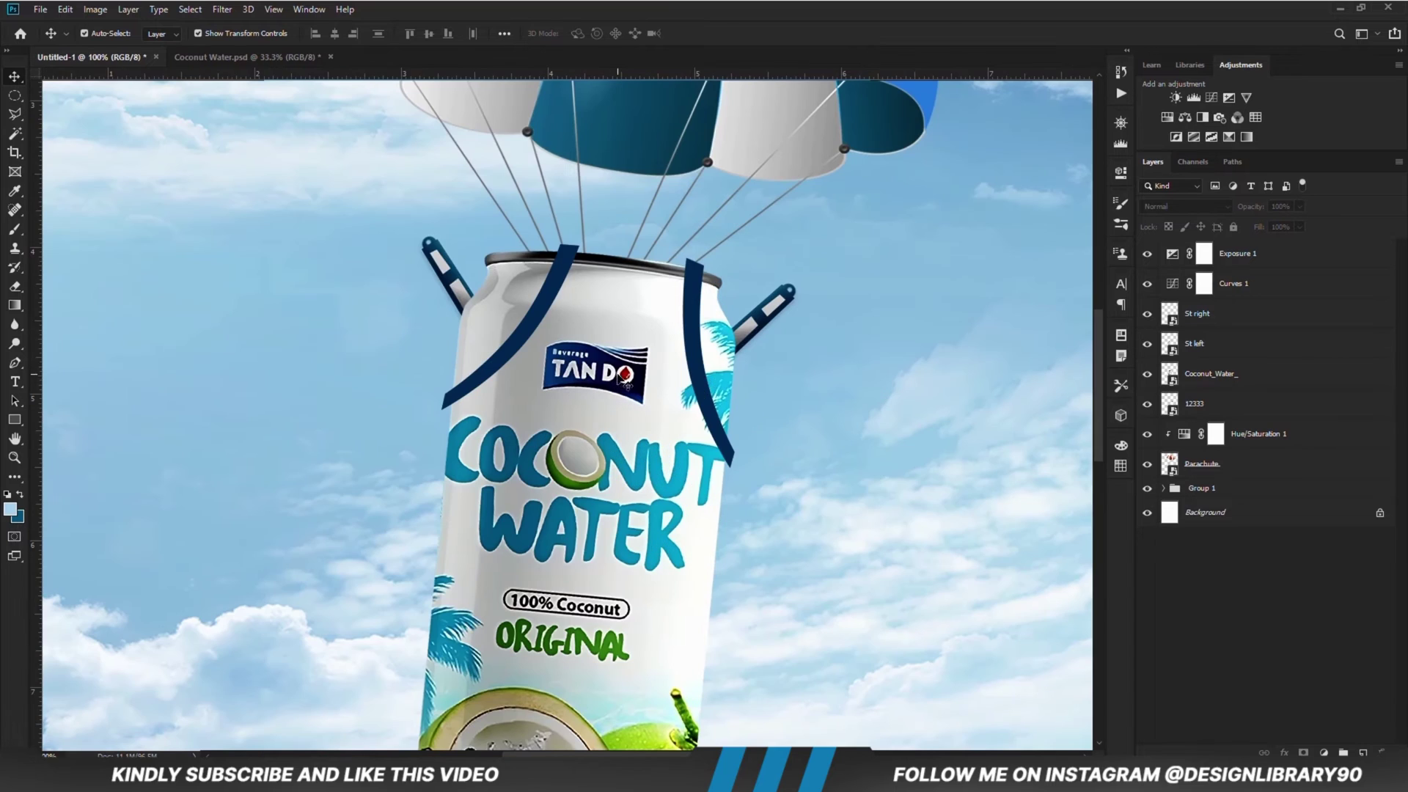
left_click(708, 386)
left_click(1238, 341)
left_click(1237, 326)
left_click(1238, 372)
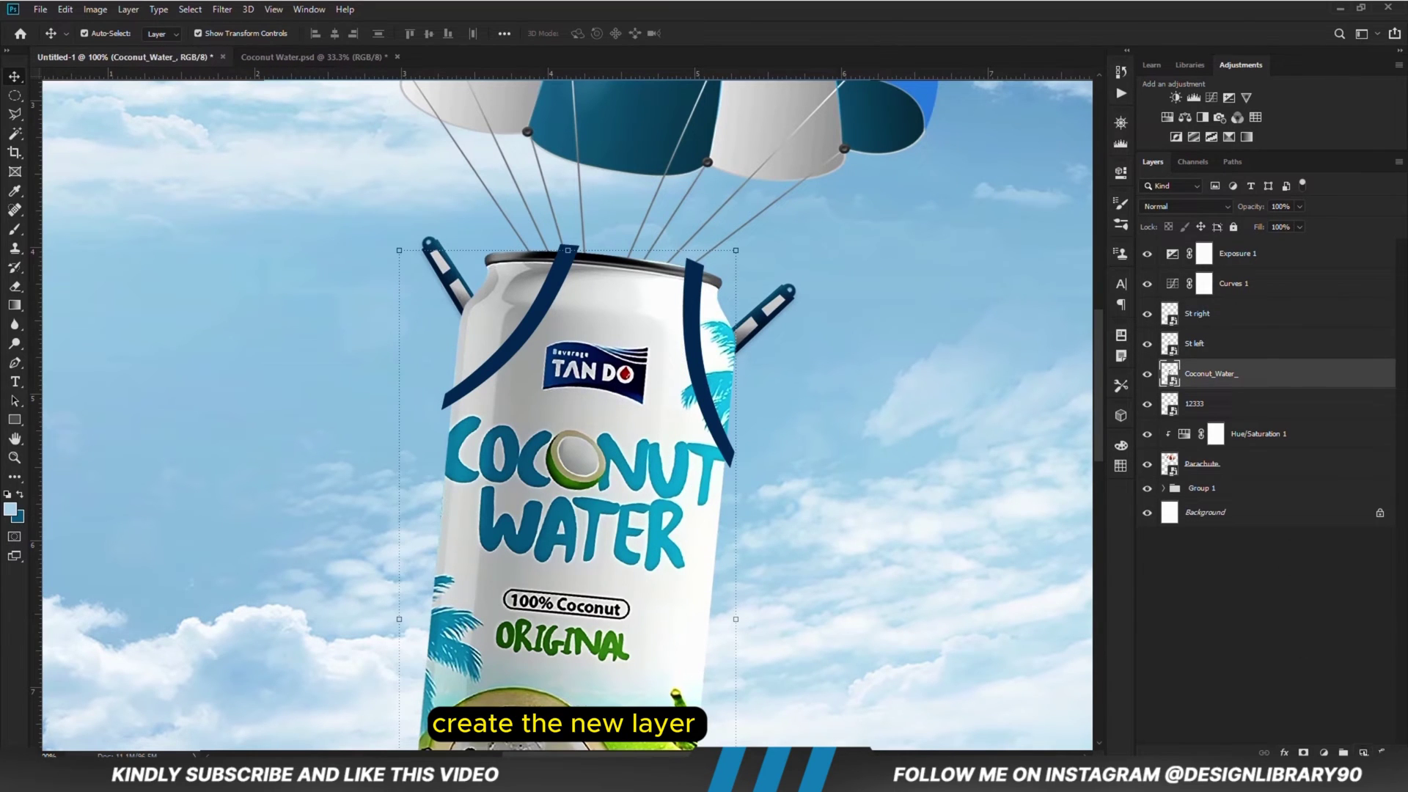
key("ctrl+shift+alt+n")
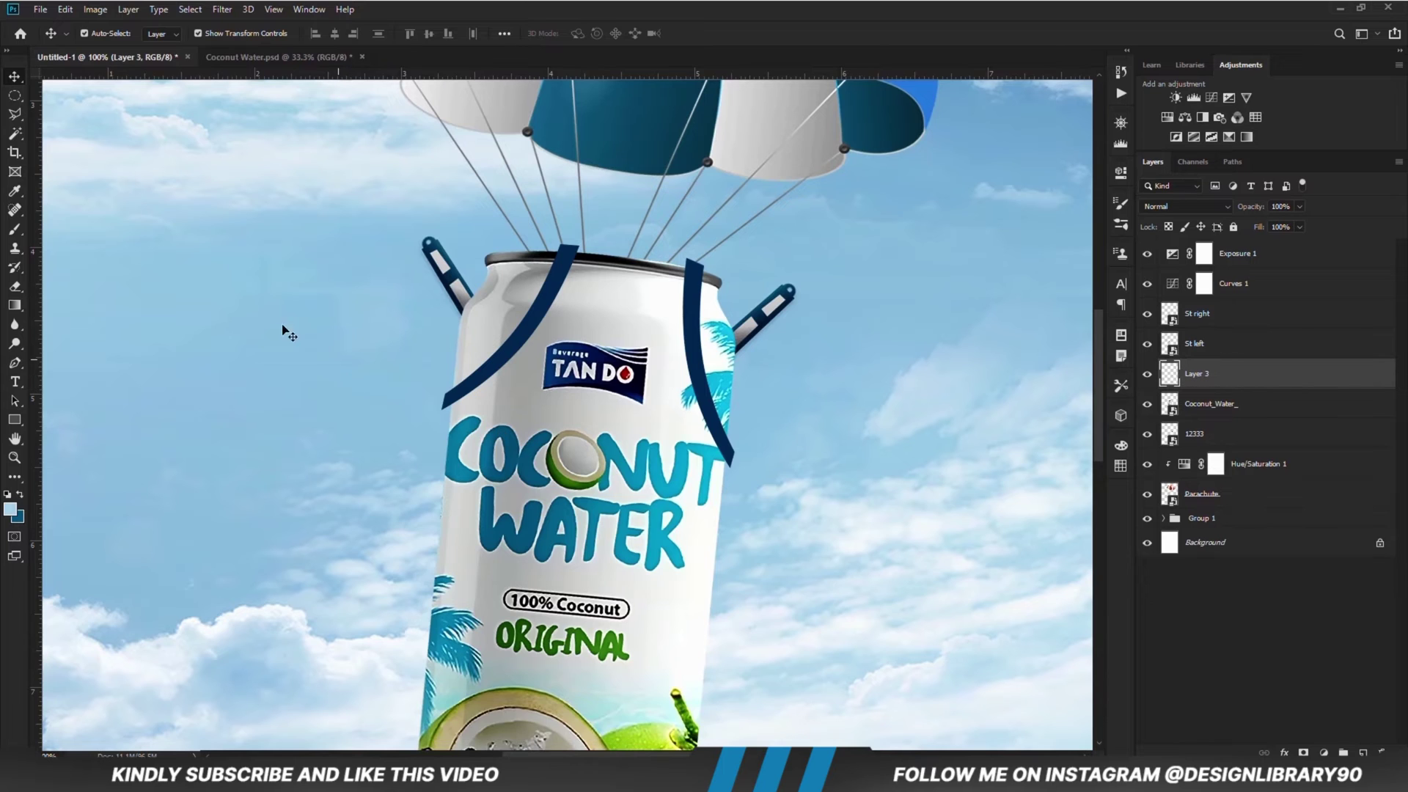
- Outline a small angular fold shape beneath the left strap's lower end with the Polygonal Lasso tool
right_click(15, 119)
left_click(69, 130)
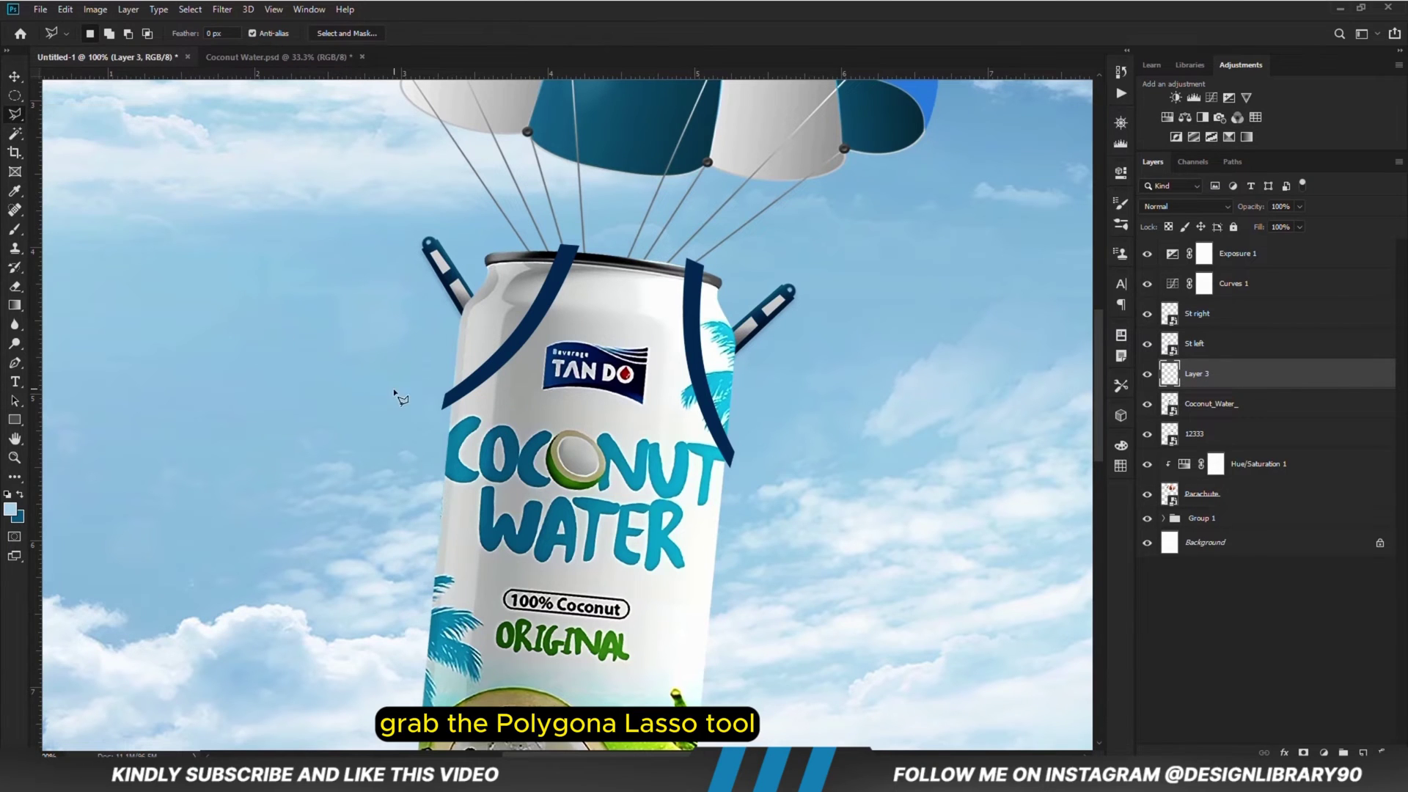
left_click(443, 411)
scroll(443, 411, "up", 2)
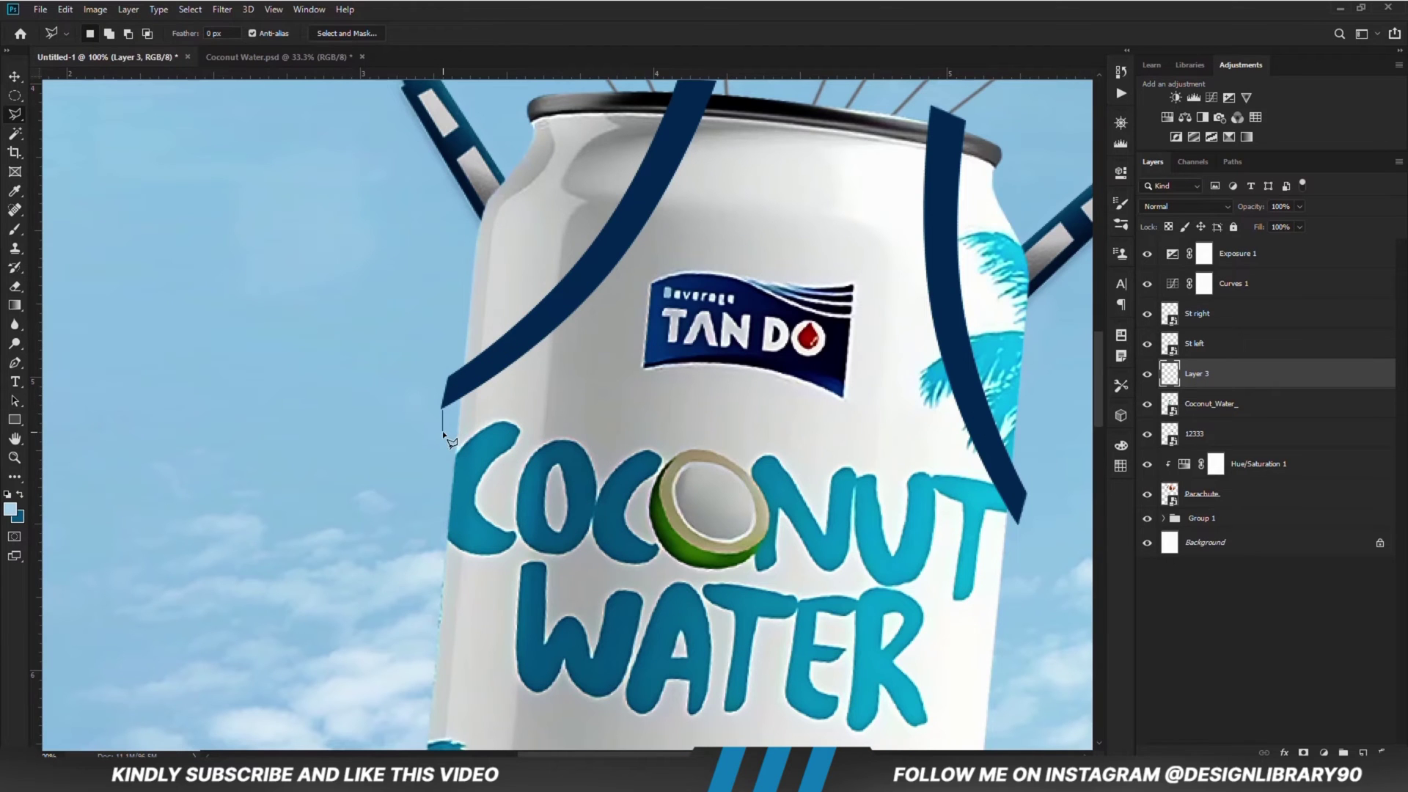
left_click(484, 424)
left_click(471, 379)
left_click(443, 409)
- Fill the selected strap fold with dark navy #011d38, based on the strap's color, and deselect it
right_click(466, 411)
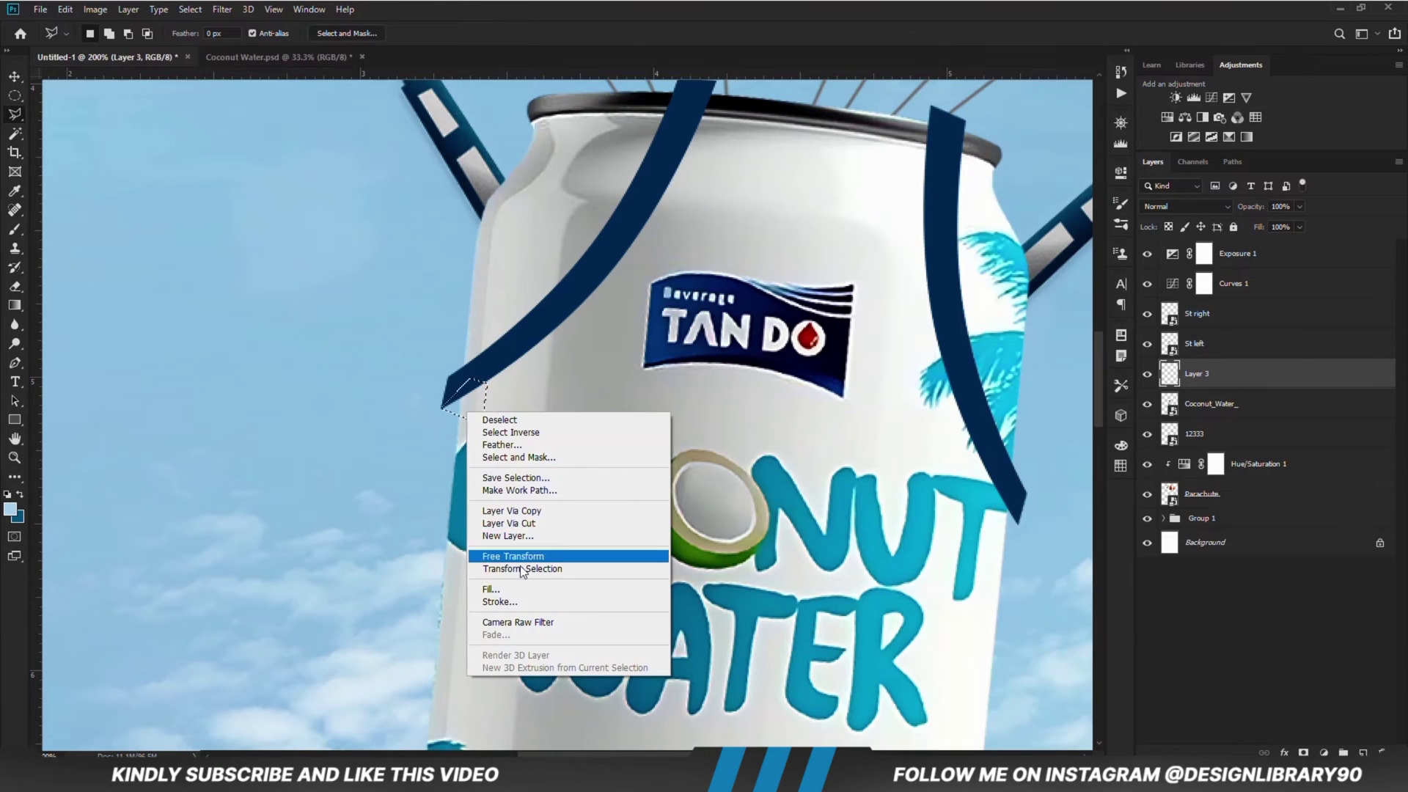
left_click(522, 588)
left_click(525, 213)
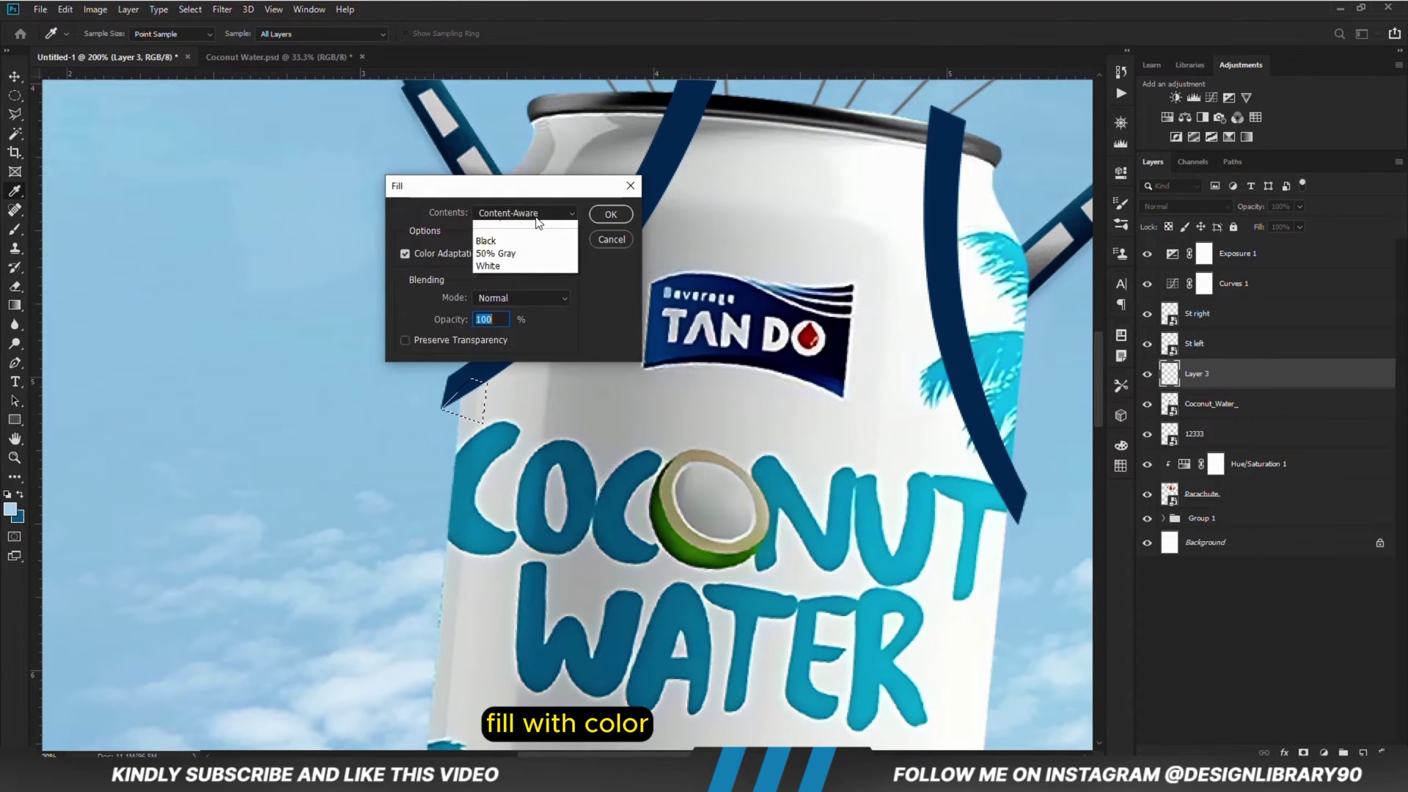
left_click(531, 258)
left_click(666, 173)
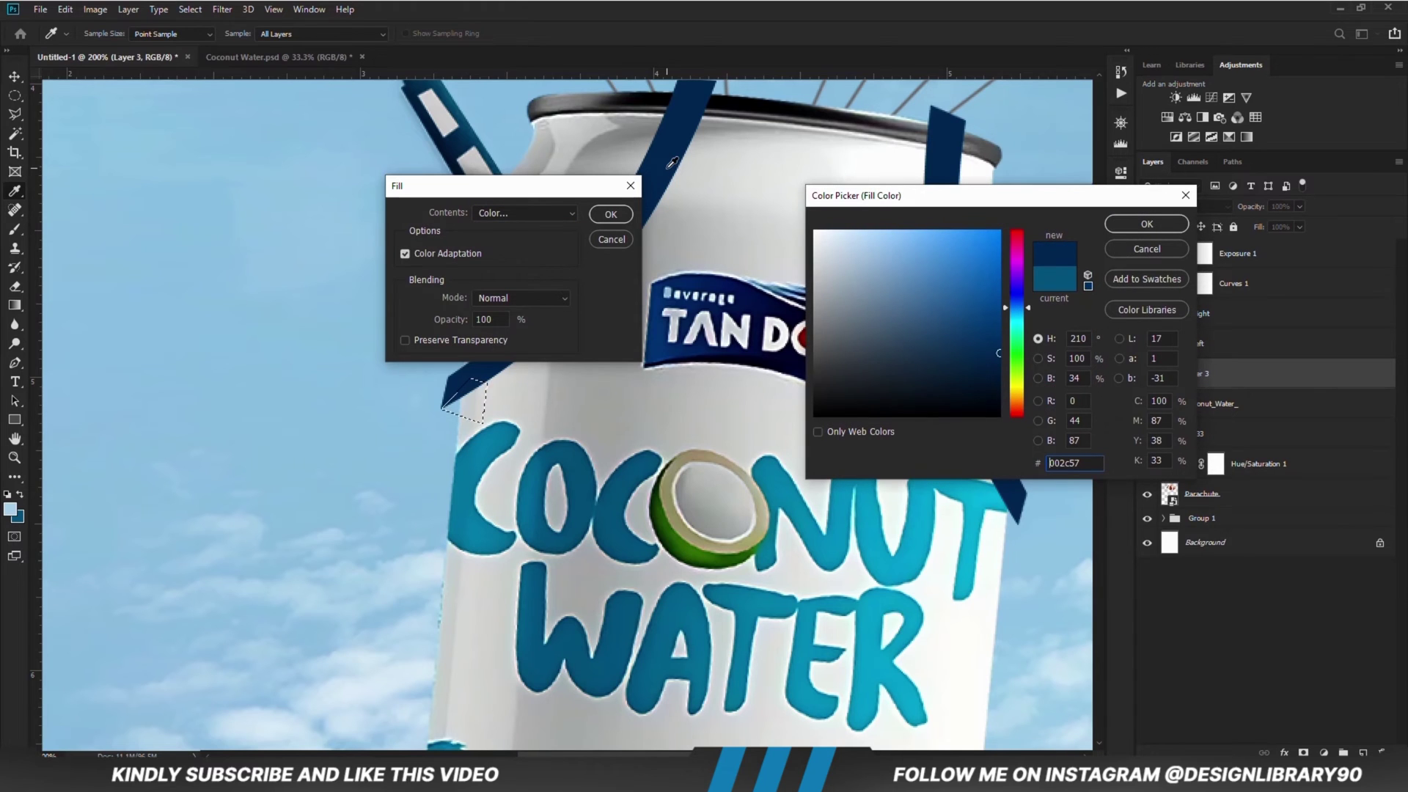
left_click_drag(997, 355, 997, 375)
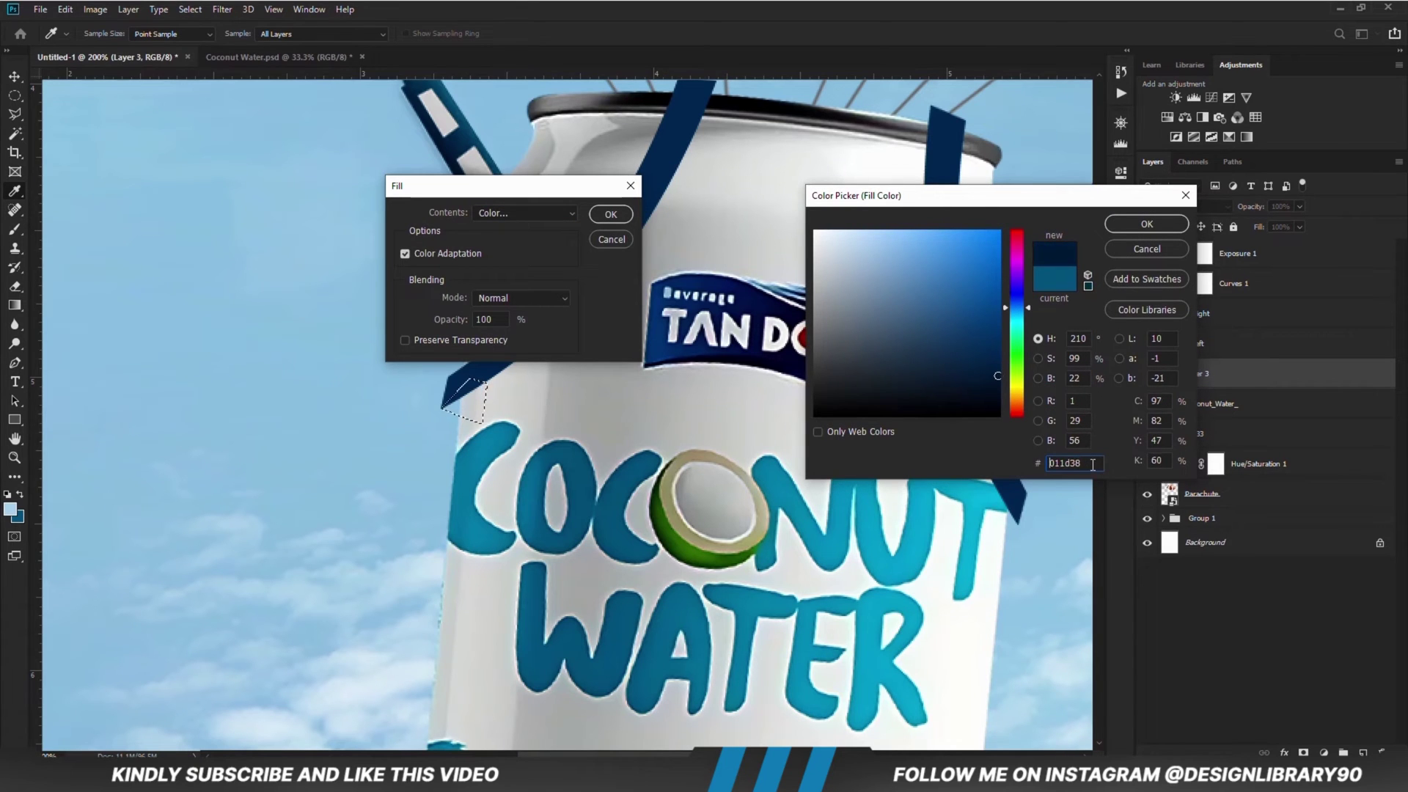
left_click(1120, 225)
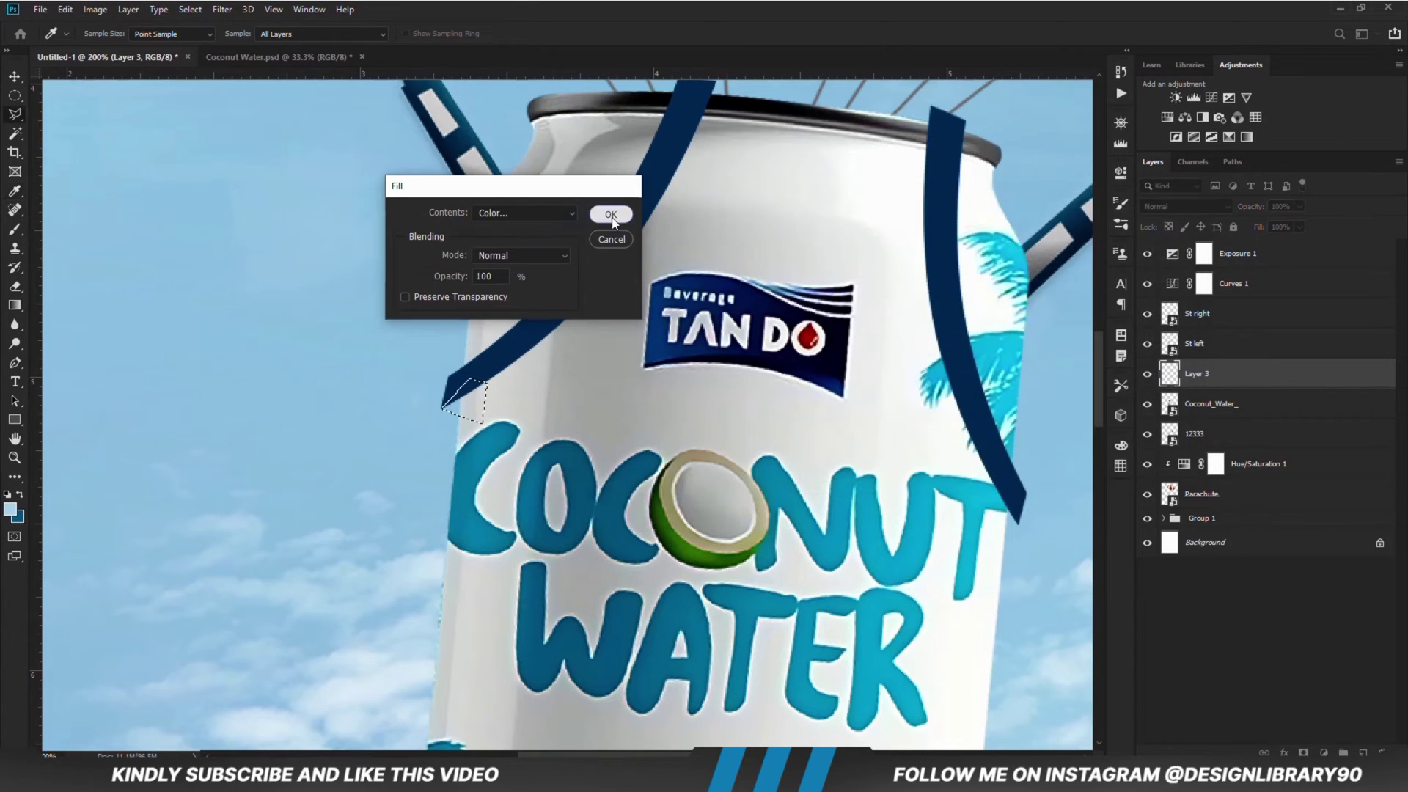
left_click(609, 213)
key("ctrl+d")
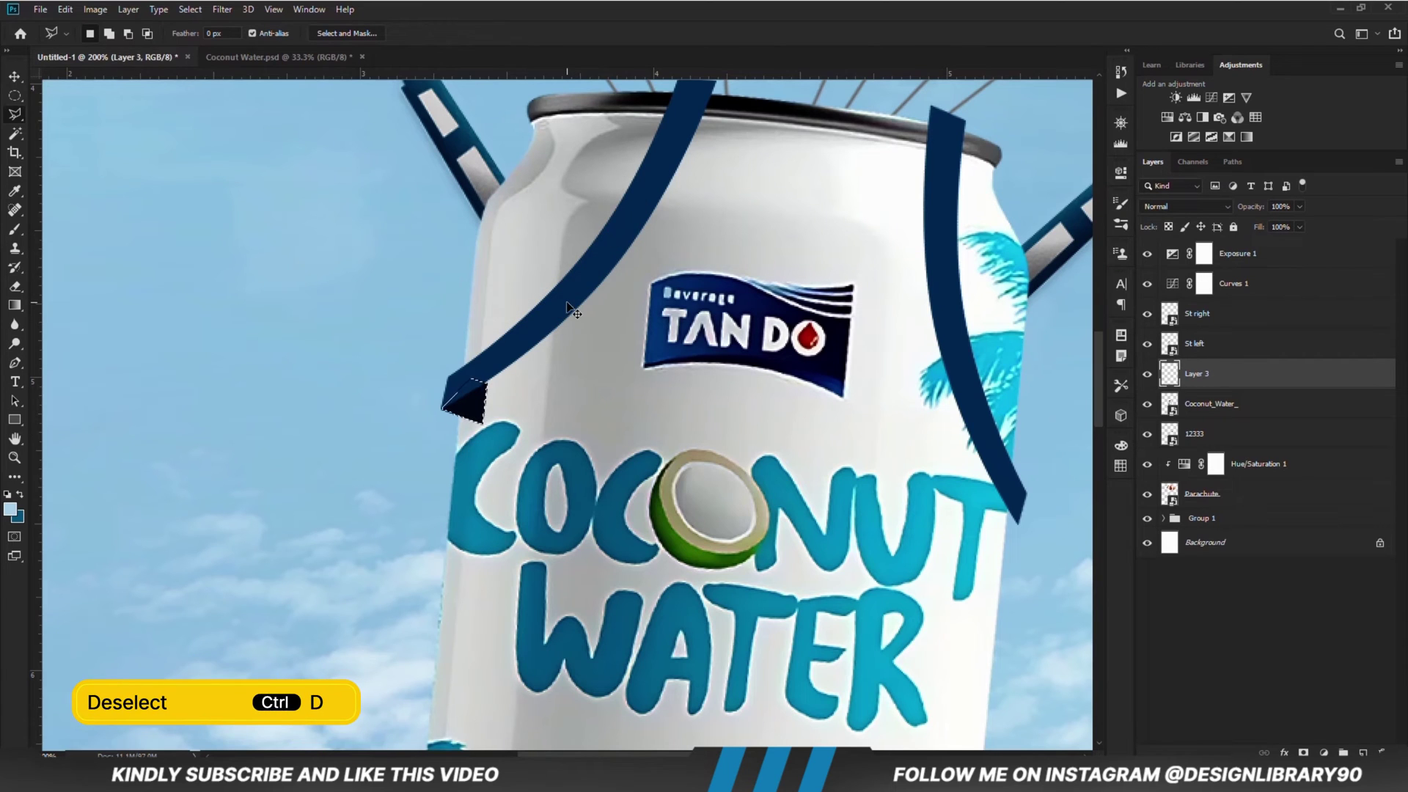
- Move Layer 3 directly below the 12333 layer and outline a small fold shape at the right strap's lower end
left_click_drag(1229, 407, 1219, 440)
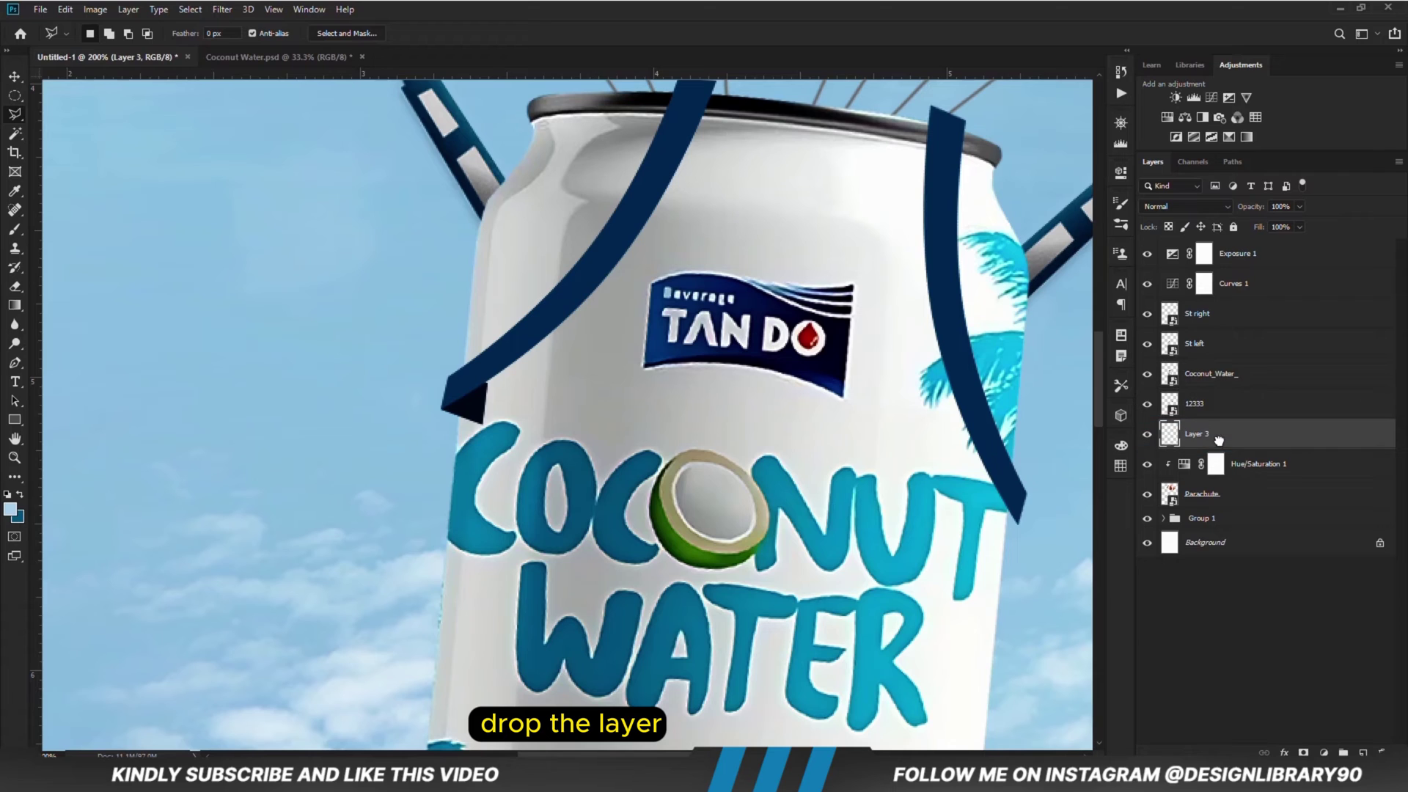
left_click(1018, 522)
left_click(991, 531)
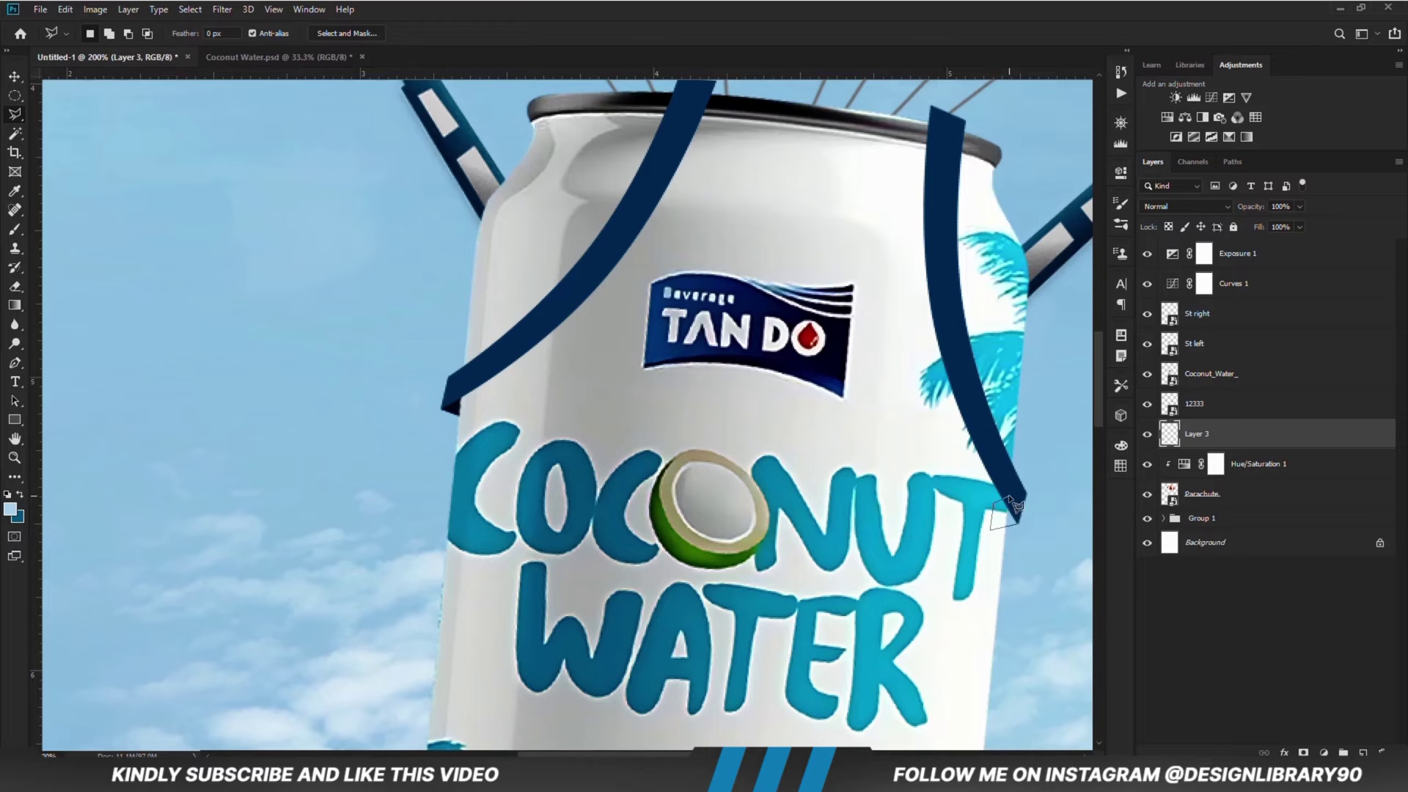
left_click(1010, 498)
- Fill the selected fold at the right strap's lower end with dark navy and deselect it
right_click(1005, 519)
left_click(1040, 433)
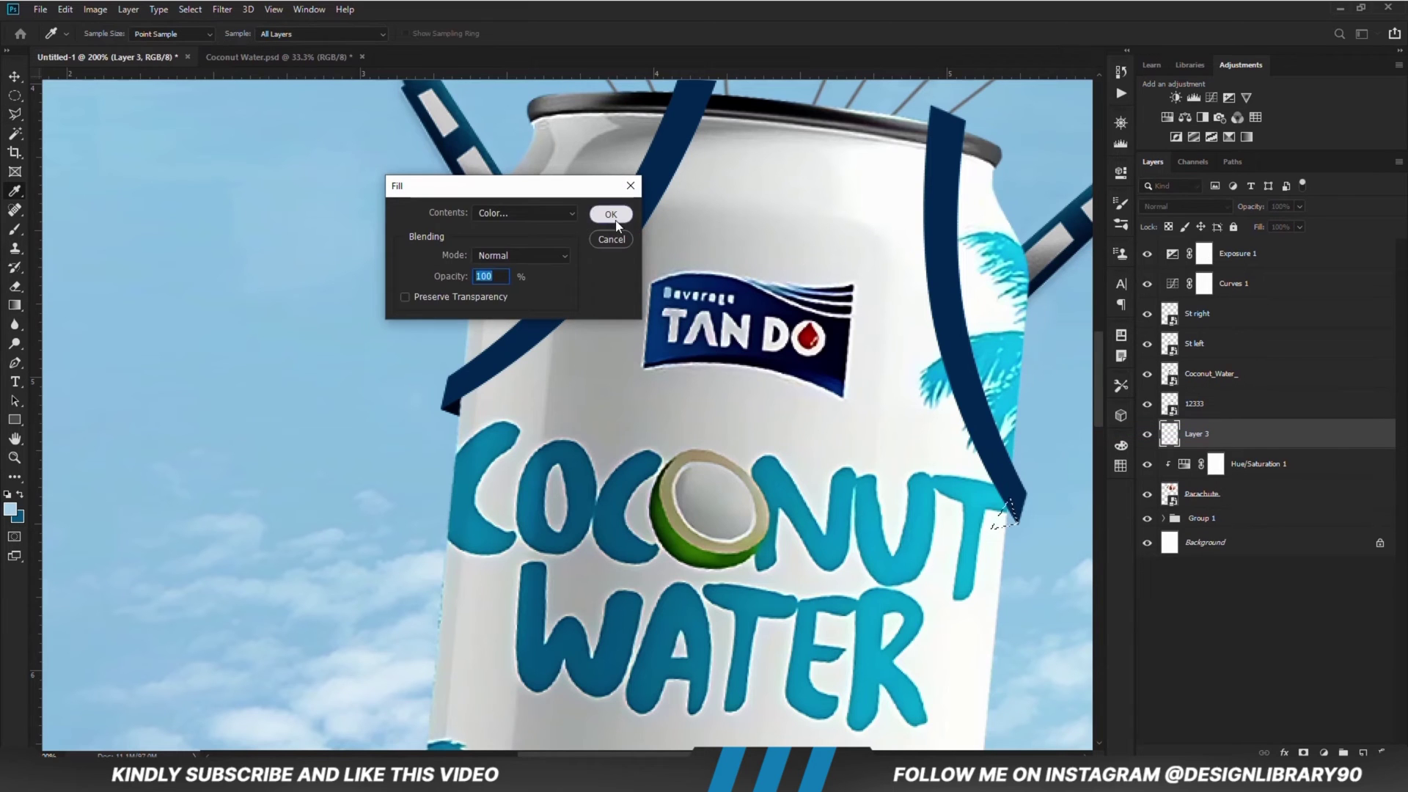
left_click(612, 214)
key("ctrl+d")
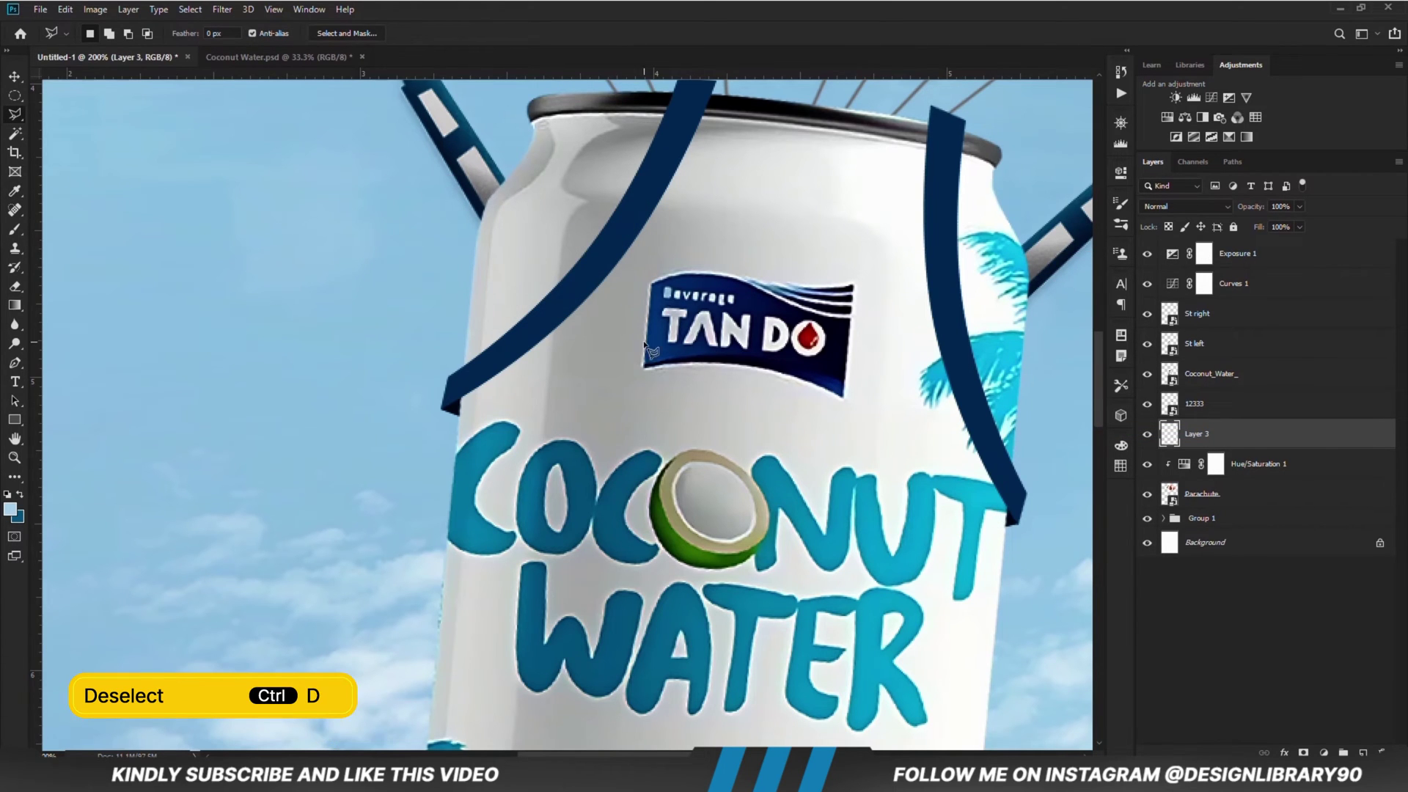
- Add a new layer above Layer 3 and outline a small fold shape beside the left strap's upper end
left_click_drag(1098, 393, 1097, 381)
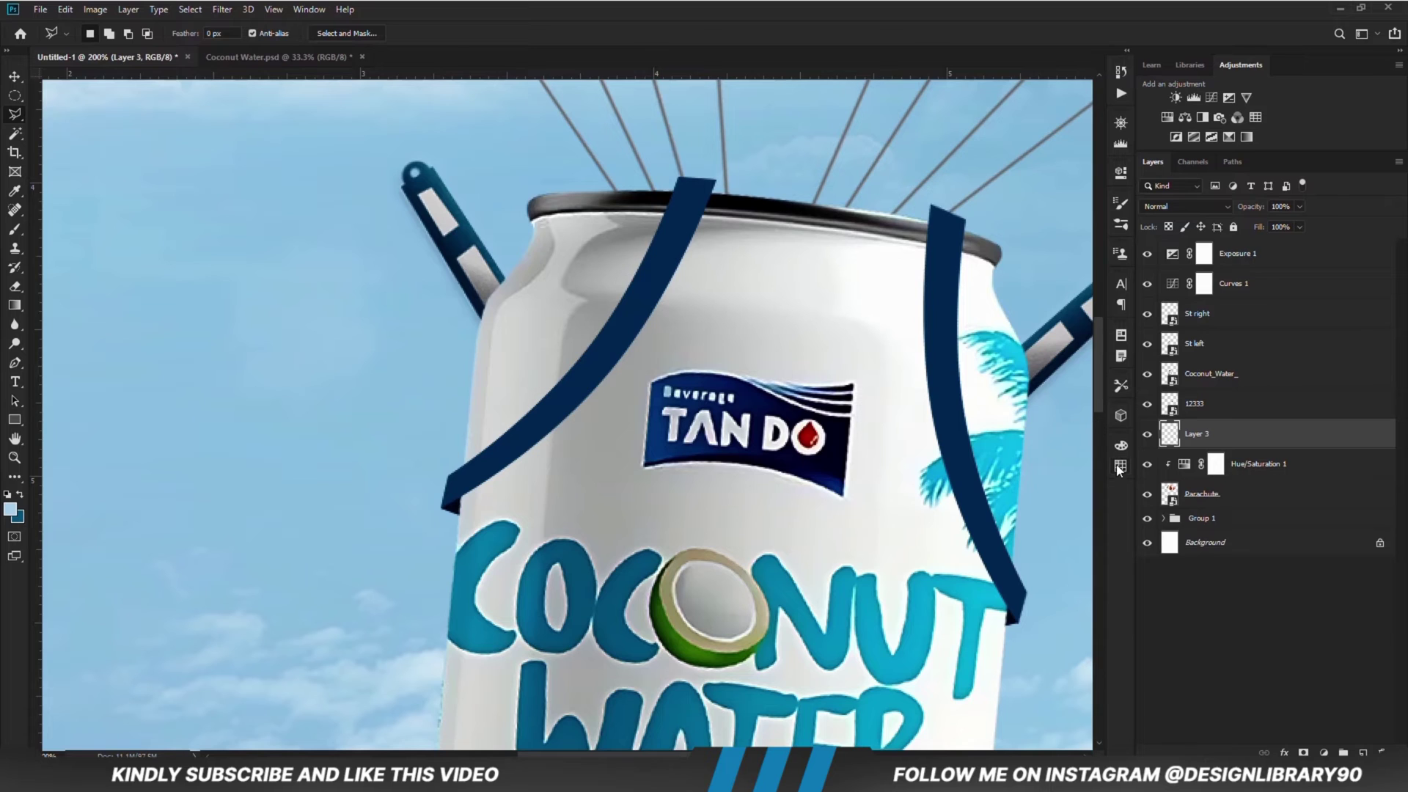
left_click(1362, 751)
left_click(715, 180)
left_click(723, 194)
left_click(686, 211)
left_click(715, 180)
- Fill the selected fold at the left strap's upper end with the existing dark navy
right_click(707, 196)
left_click(737, 386)
left_click(602, 217)
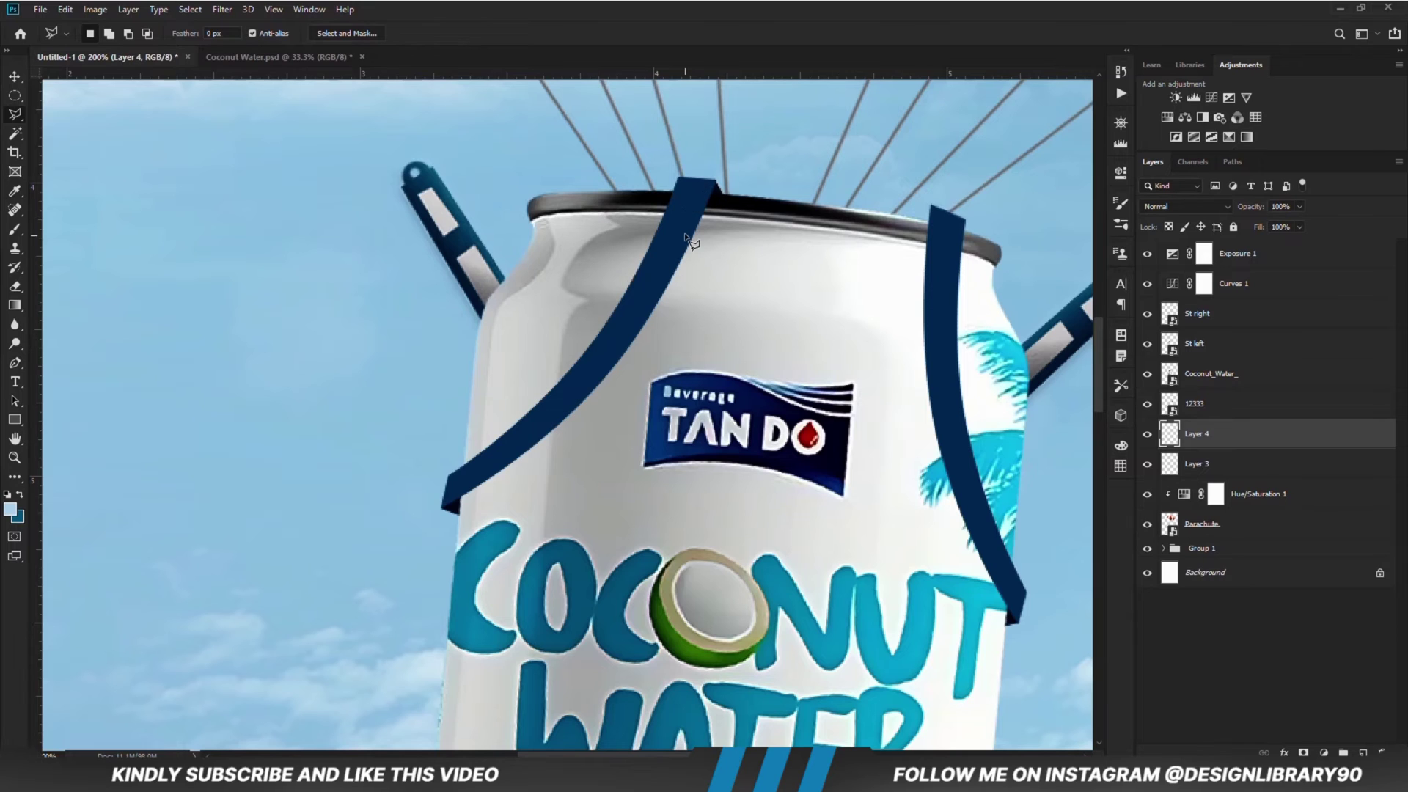
- Fill the fold at the left strap's upper end with navy blue #073665 and deselect it
right_click(707, 196)
left_click(737, 373)
left_click(525, 212)
left_click(525, 254)
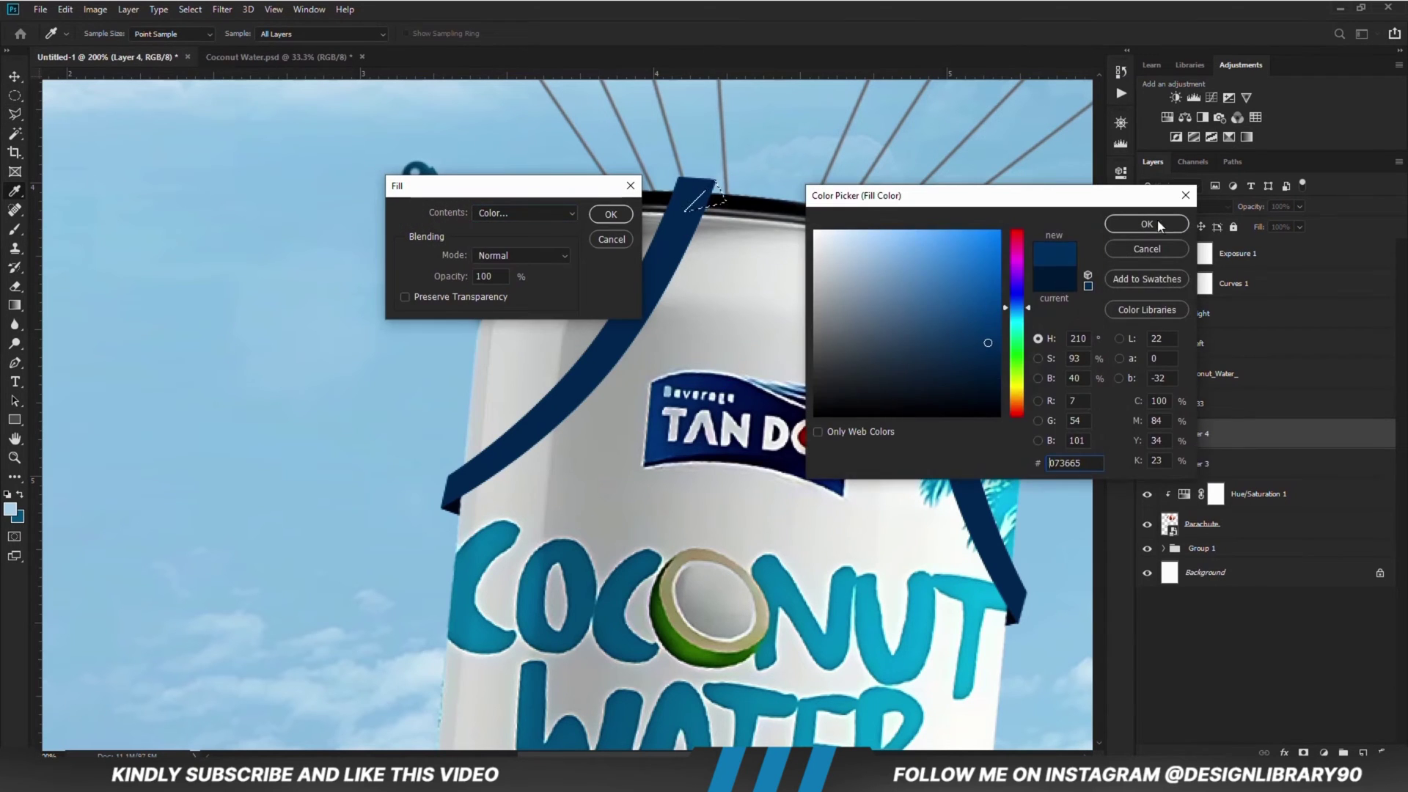
left_click(1151, 226)
left_click(597, 214)
key("ctrl+d")
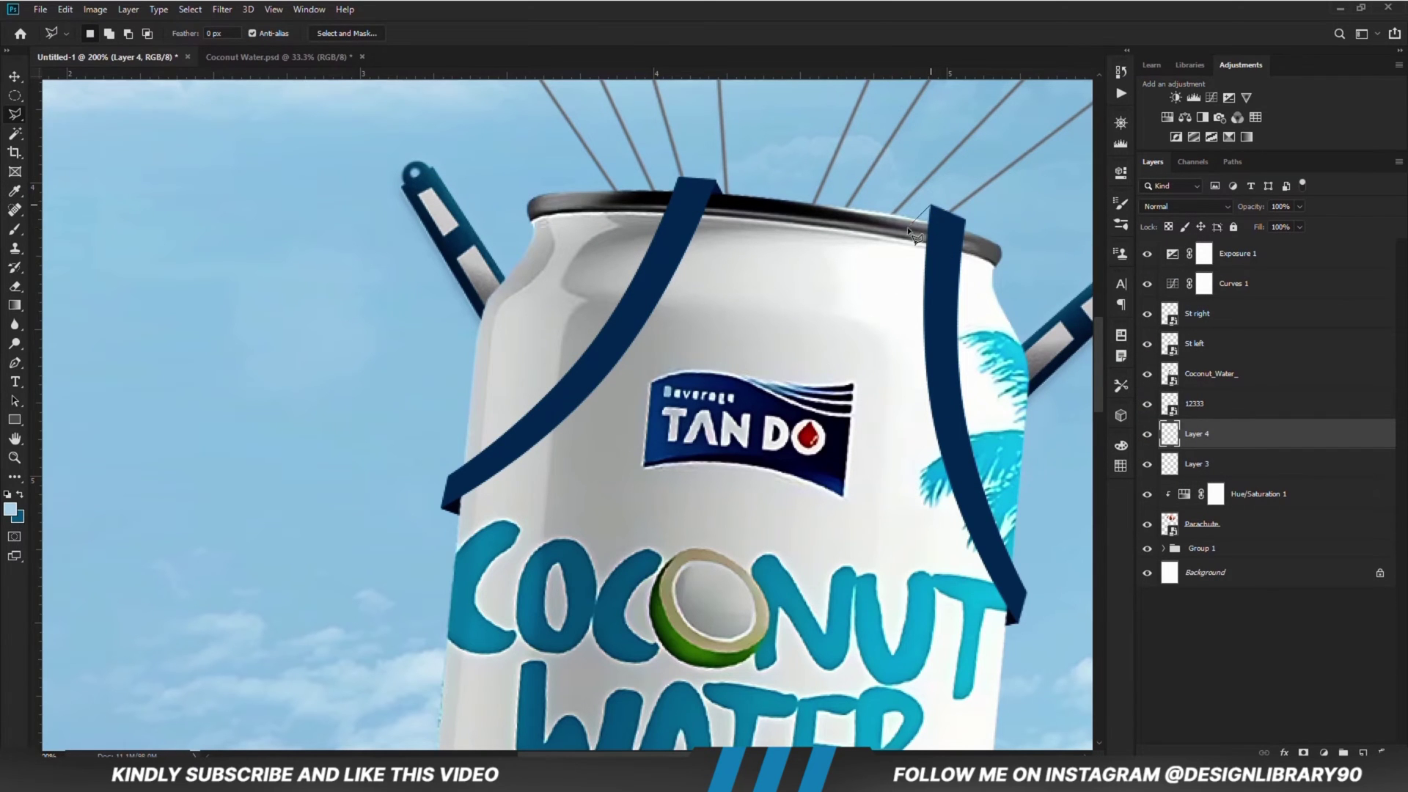
- Fill a small navy fold at the right strap's upper end on Layer 4 and add a mask to that layer
right_click(933, 206)
key("Escape")
right_click(930, 217)
left_click(953, 400)
left_click(604, 219)
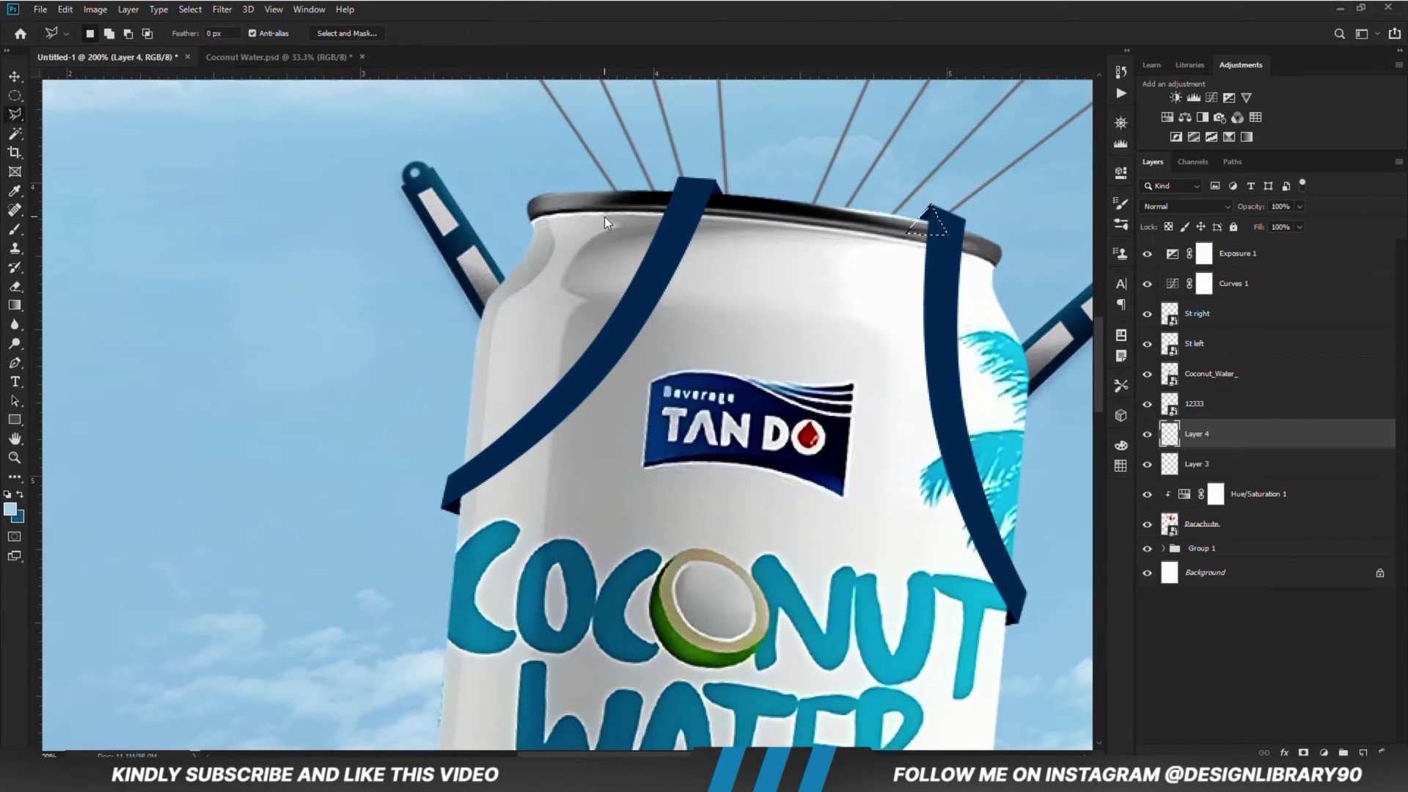
left_click(15, 78)
key("ctrl+shift+m")
- Select the left strap's layer, St left, and clip an Exposure adjustment of -2.78 to it
left_click(281, 308)
left_click(608, 344)
left_click(1146, 347)
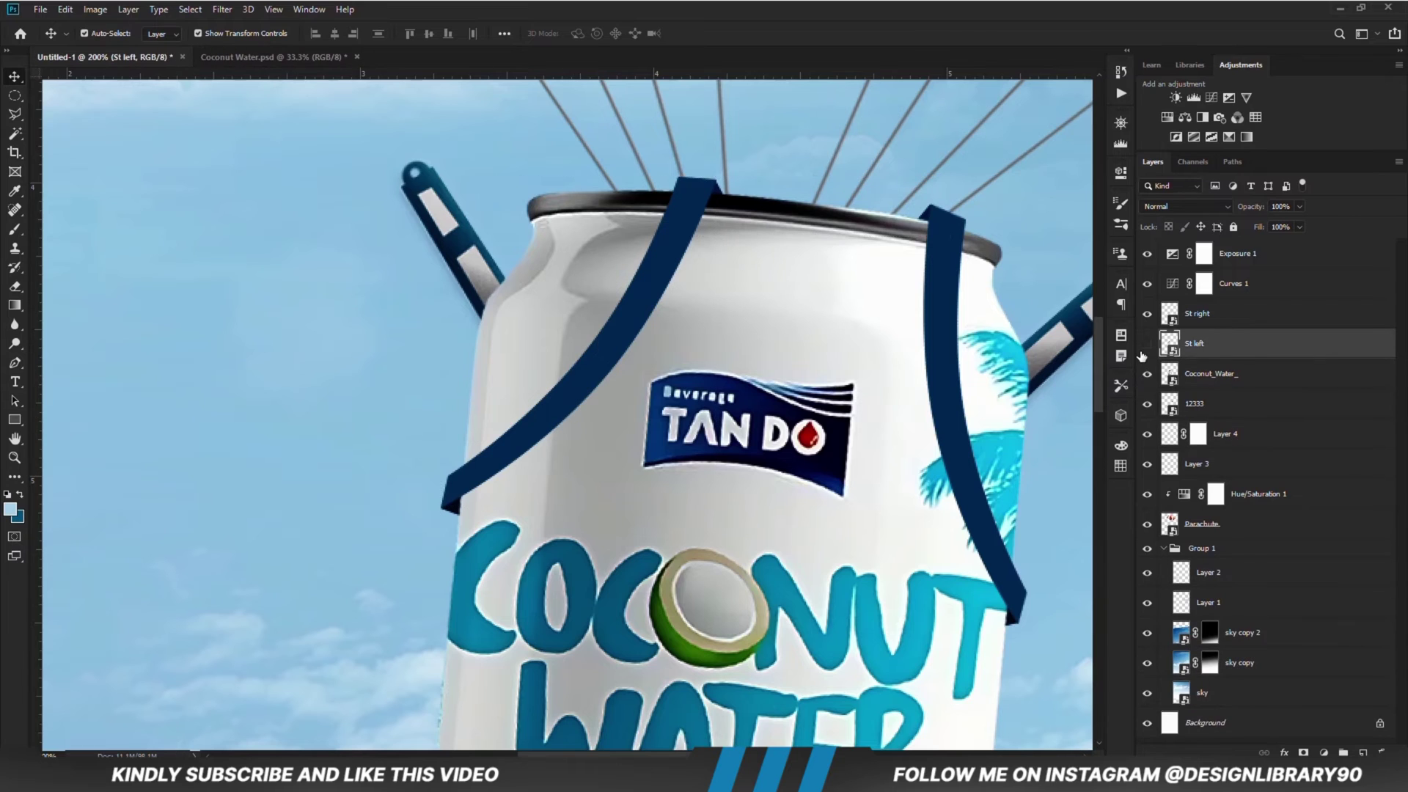
left_click(1147, 344)
left_click(1324, 753)
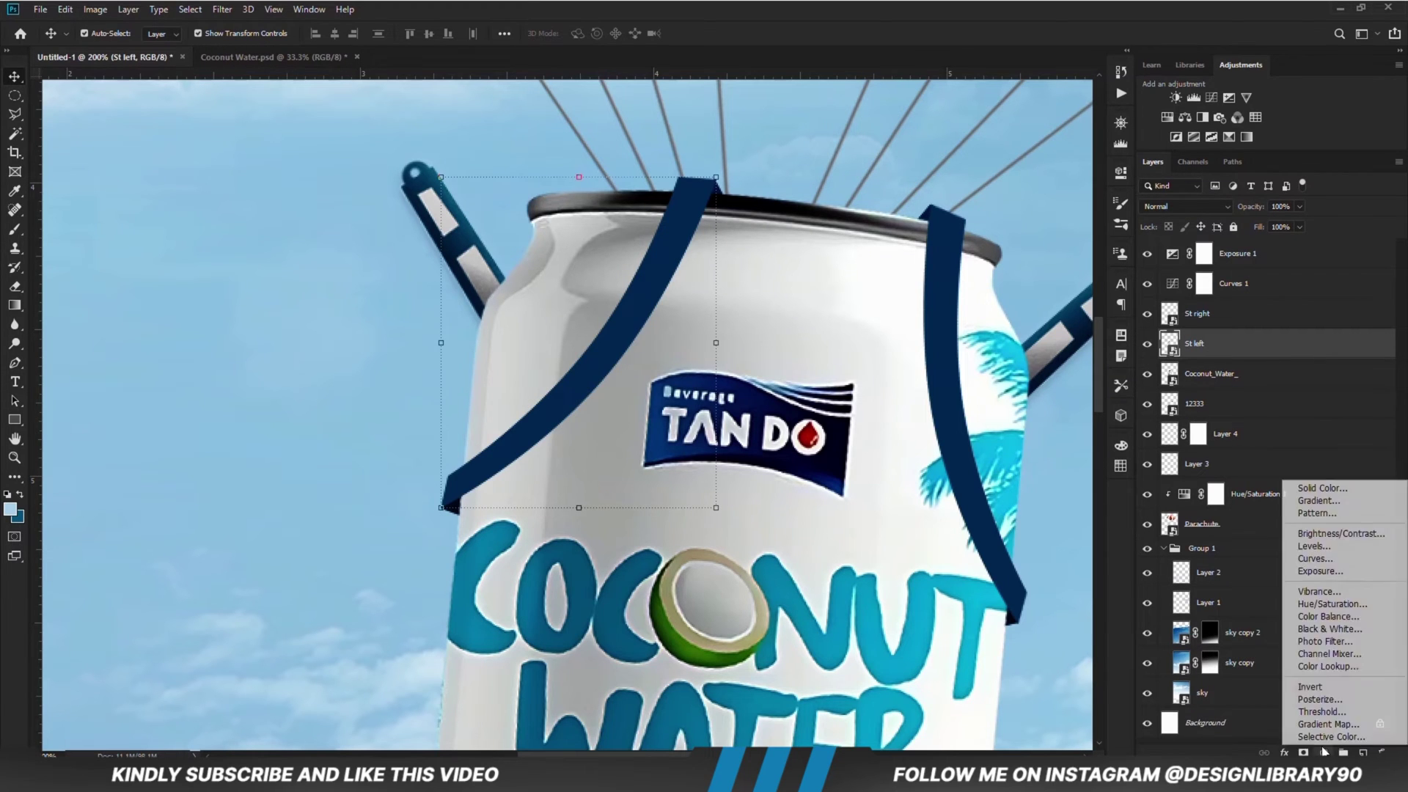
left_click(1320, 573)
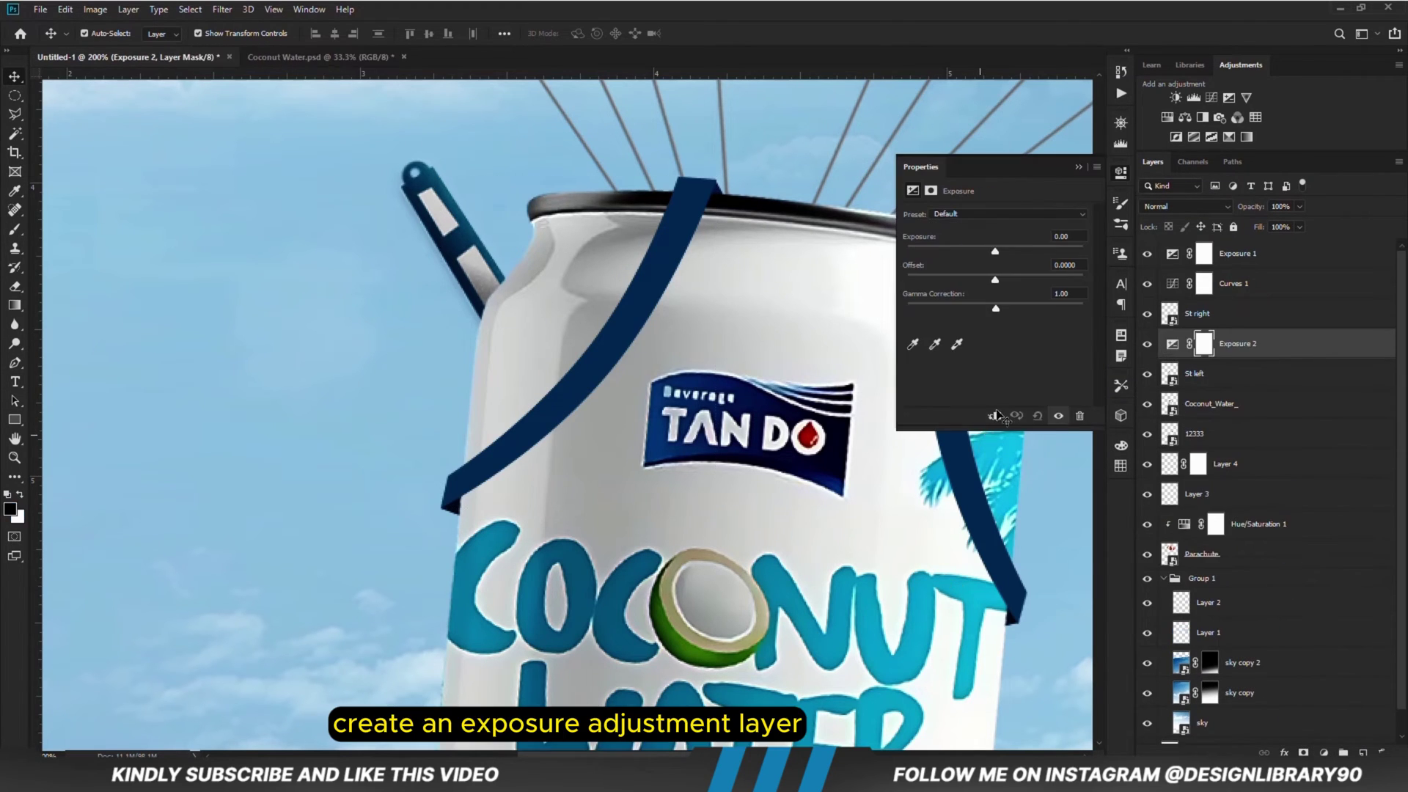
left_click(995, 417)
left_click_drag(994, 251, 962, 254)
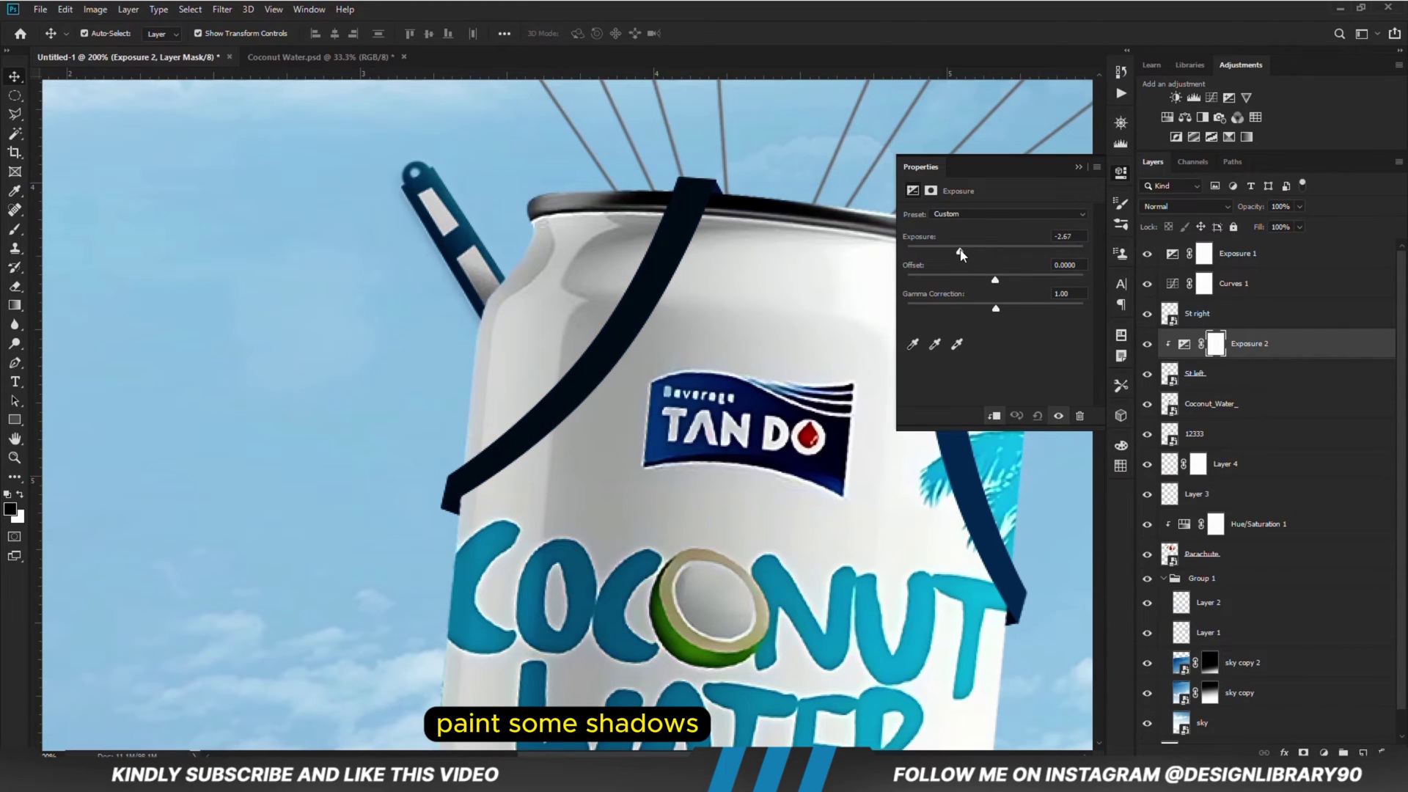
left_click(1078, 168)
- Invert the Exposure 2 mask to black and set up a white brush at 16% opacity
key("ctrl+i")
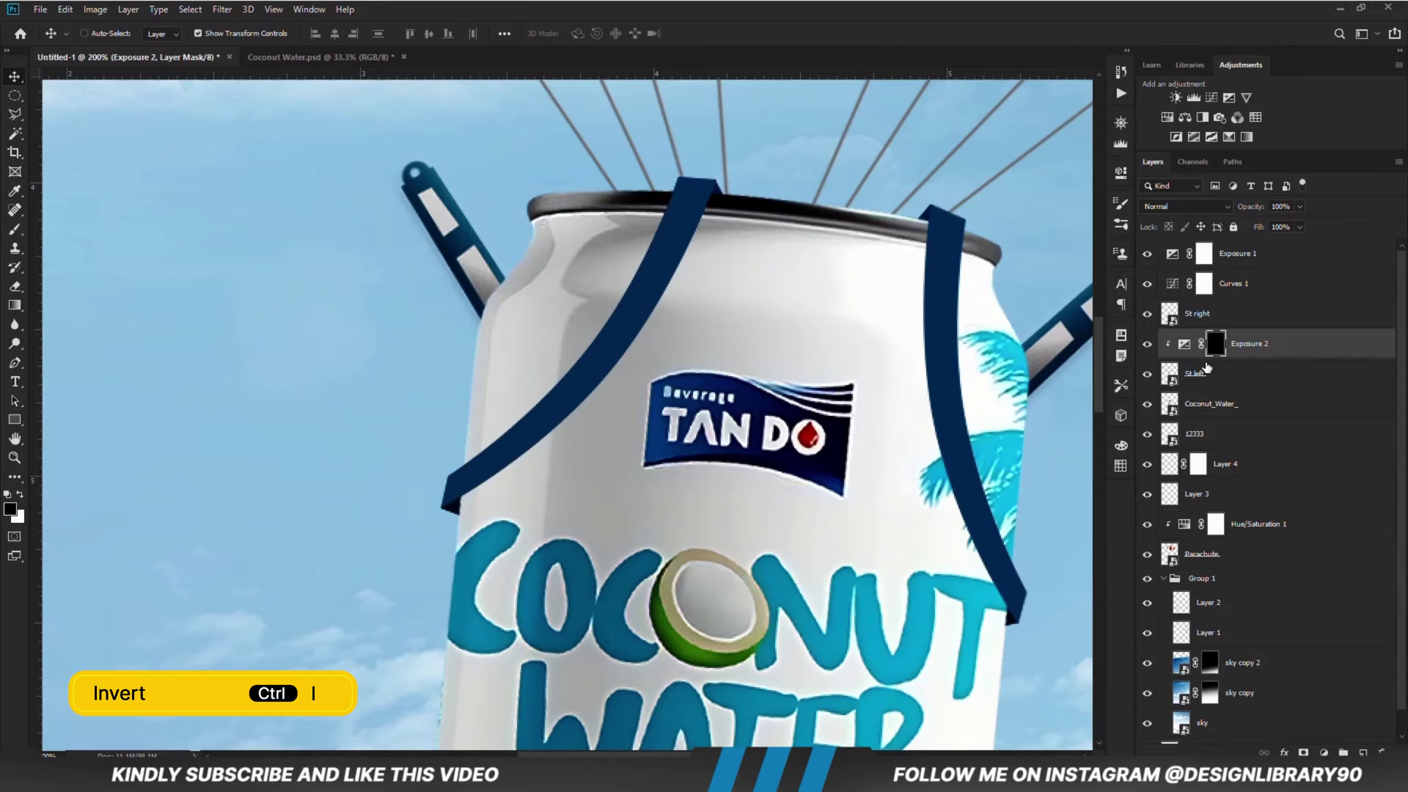
left_click(15, 229)
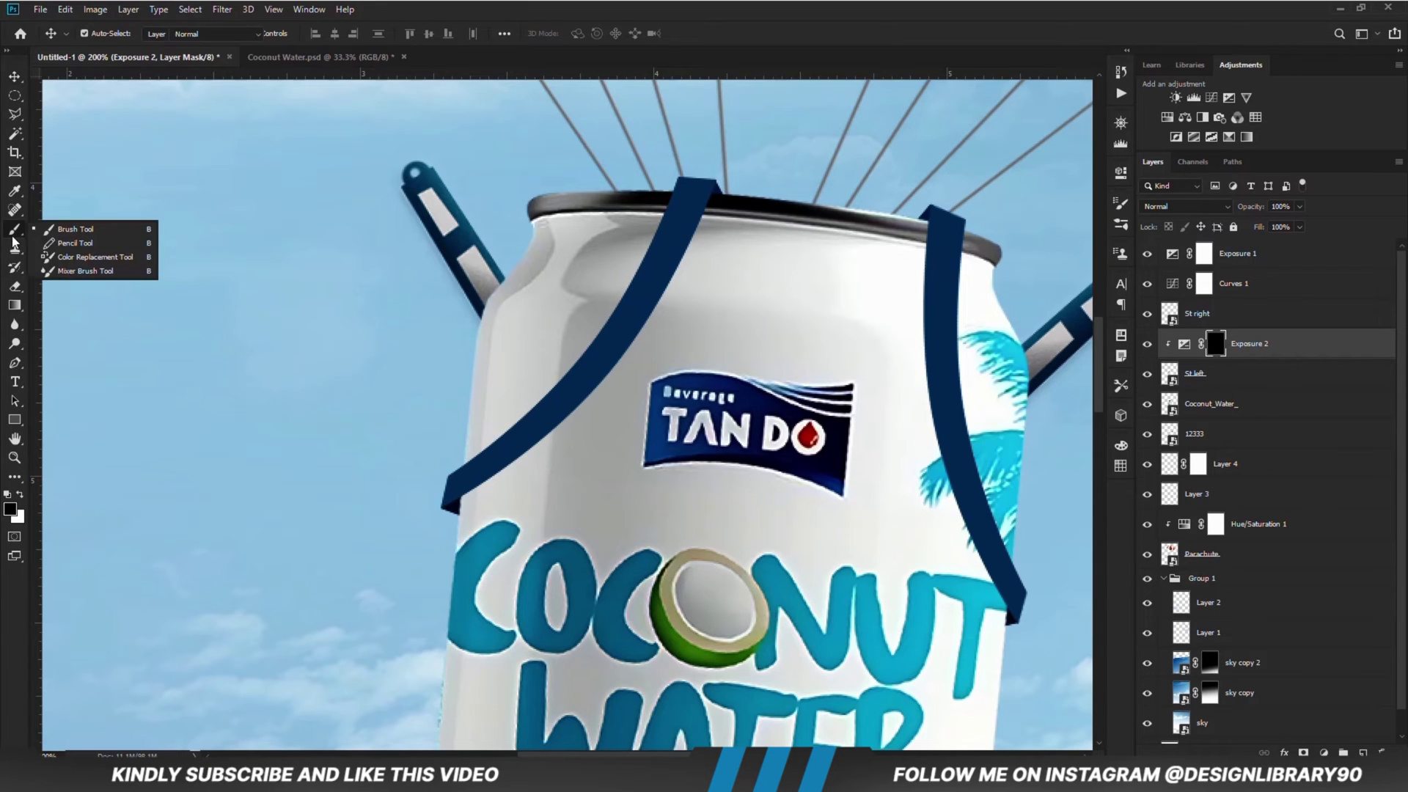
left_click(336, 34)
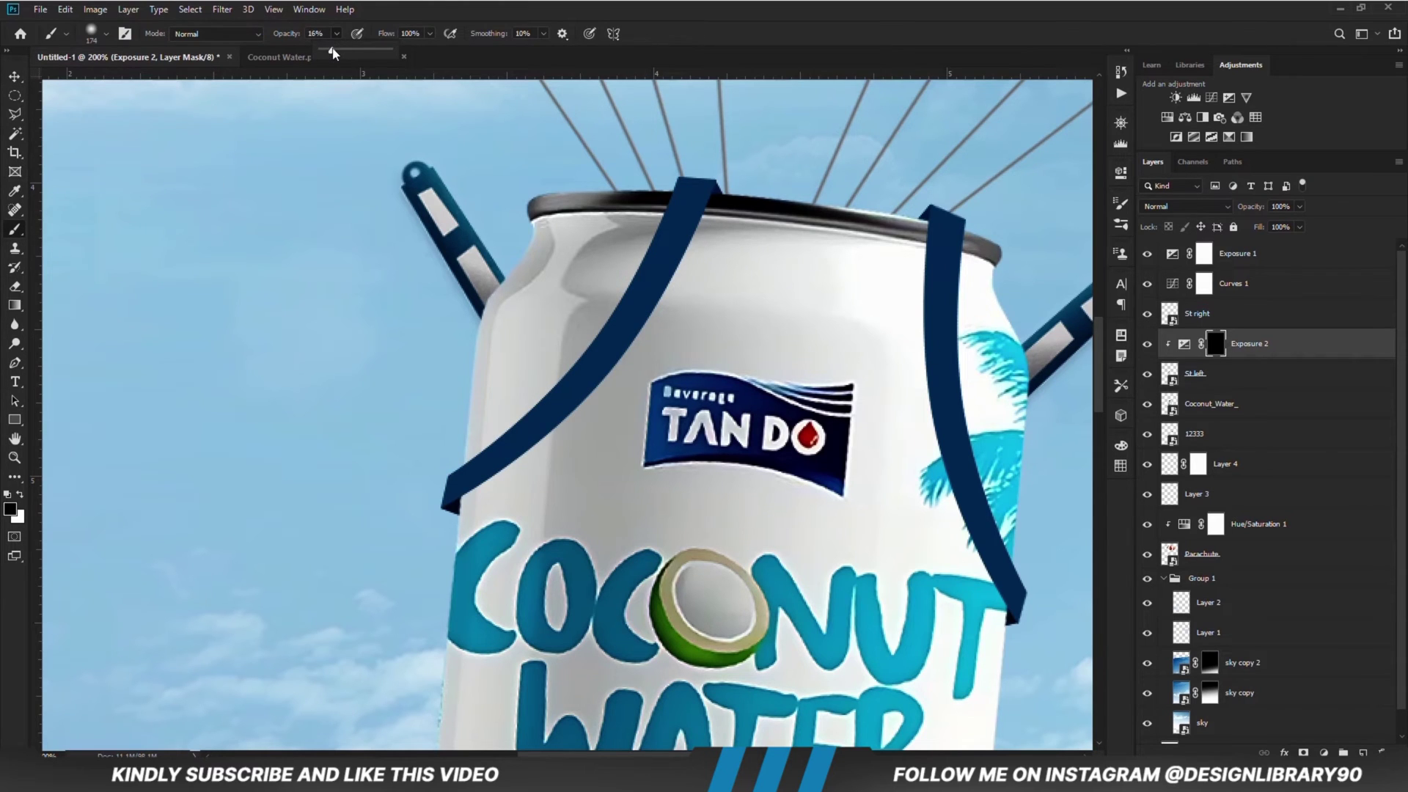
left_click(20, 495)
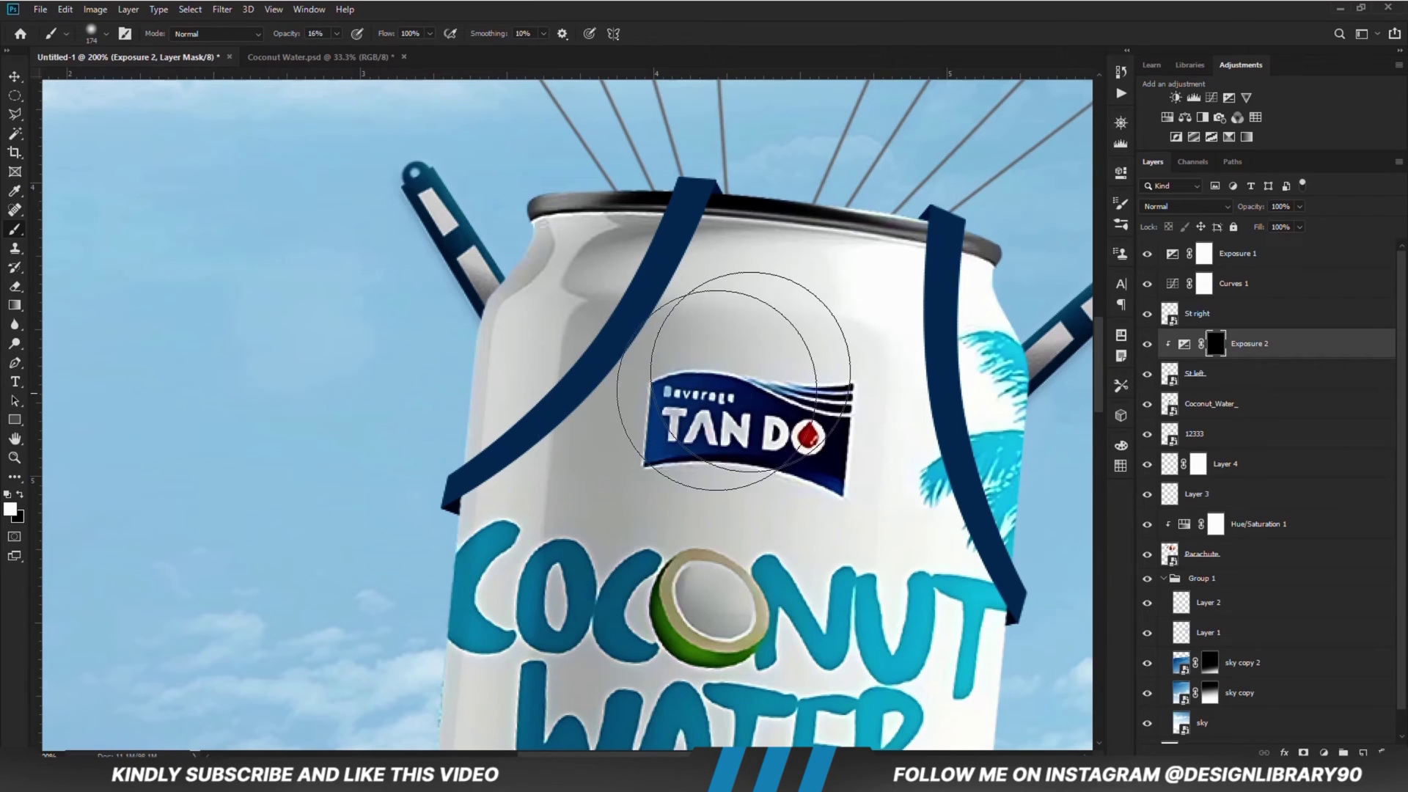
- Paint shadows along the left strap's lower-right edge with the brush reduced to 60 px, raising its opacity to 31%
key("bracketleft")
key("bracketleft")
key("bracketleft")
key("bracketleft")
key("bracketleft")
key("bracketleft")
key("bracketleft")
left_click(723, 237)
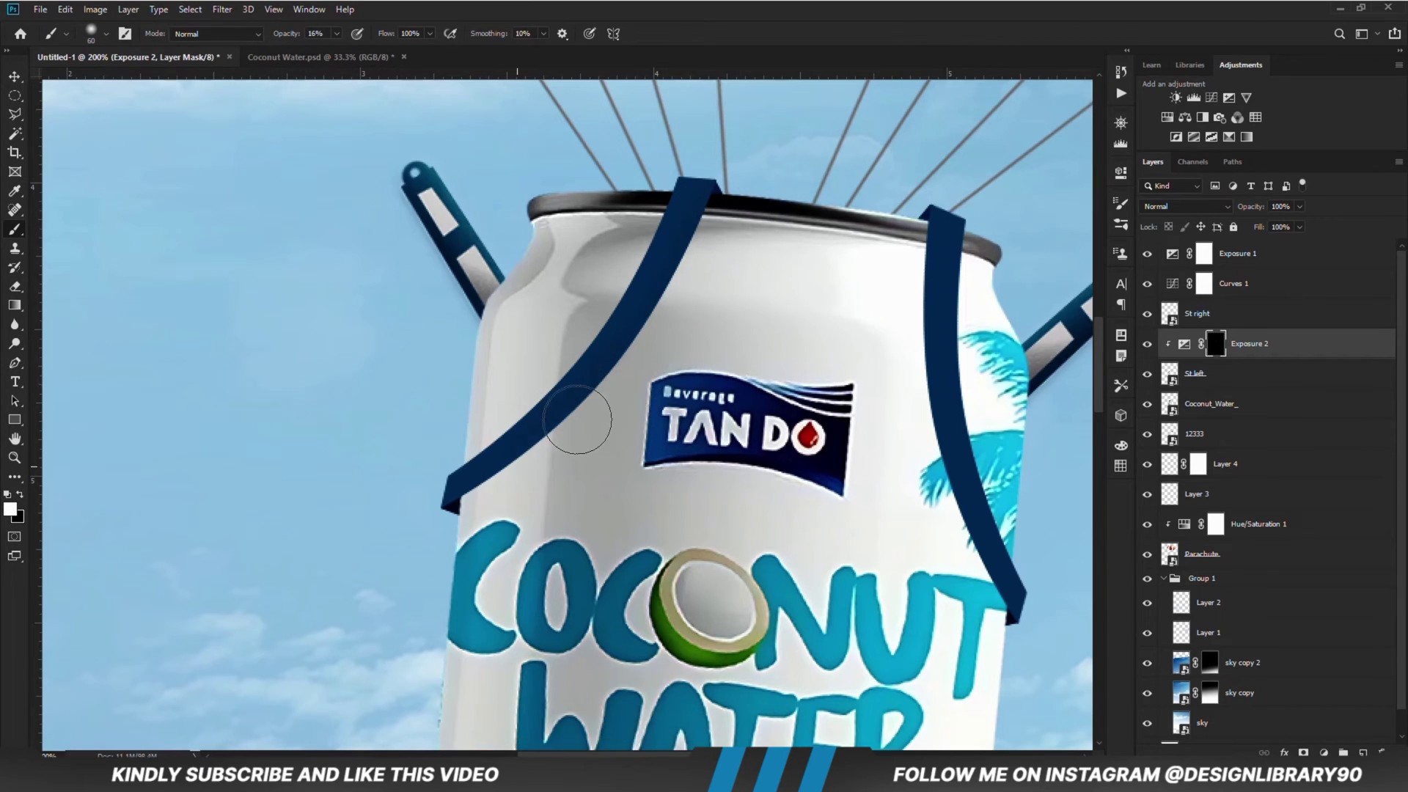
left_click(336, 33)
left_click(429, 7)
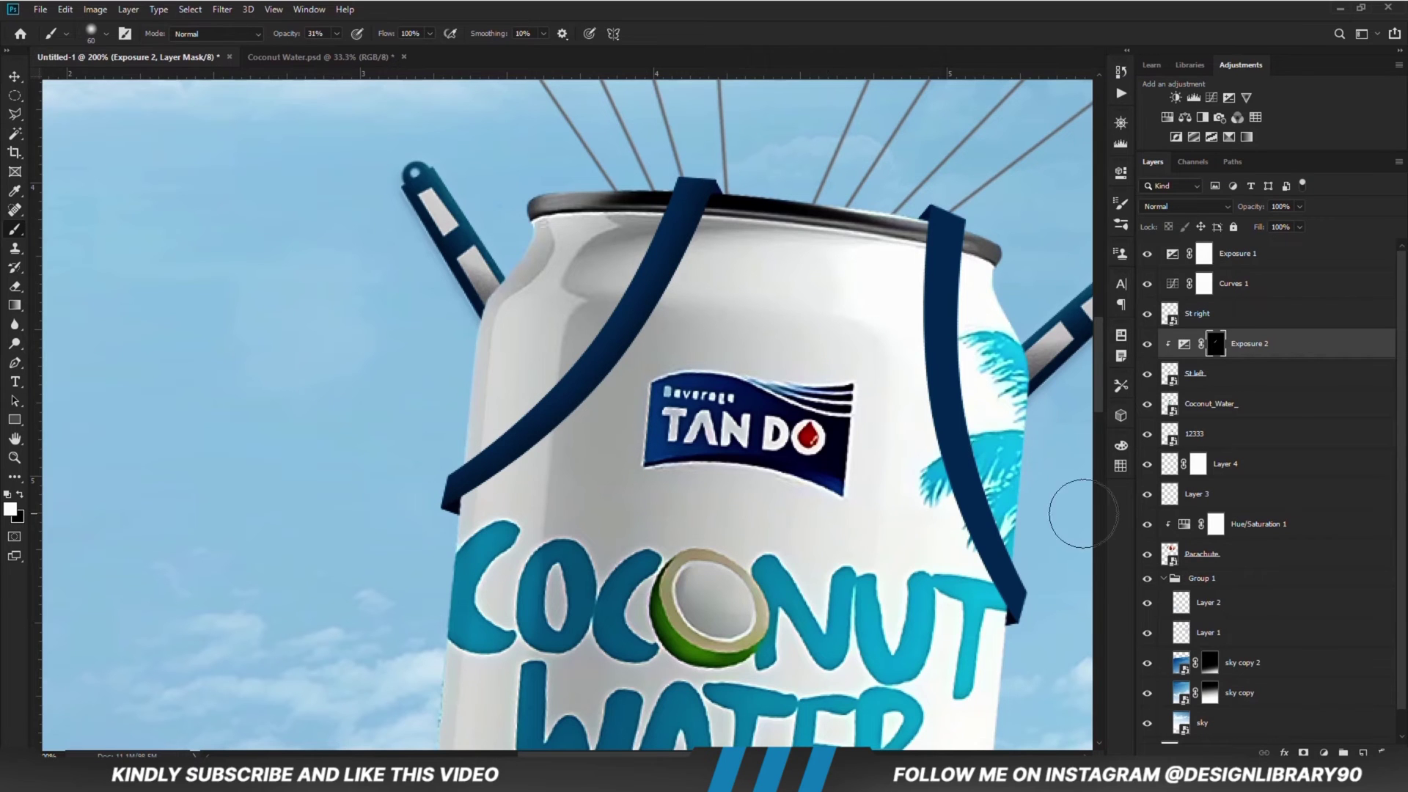
- Paint highlights along the left strap's upper-left edge through the inverted mask of a new clipped Exposure adjustment of +3.89
left_click(1324, 752)
left_click(1314, 581)
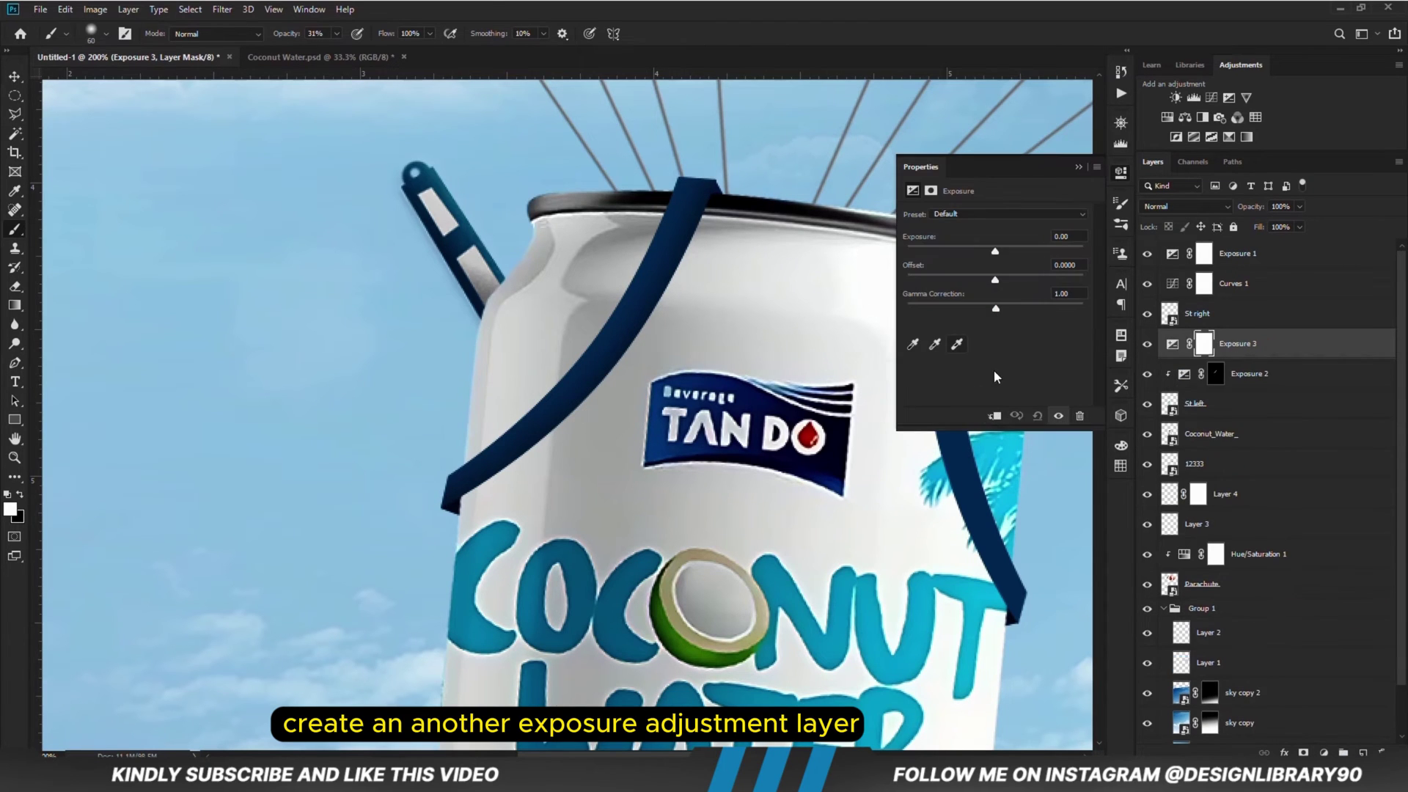
left_click_drag(995, 251, 1047, 253)
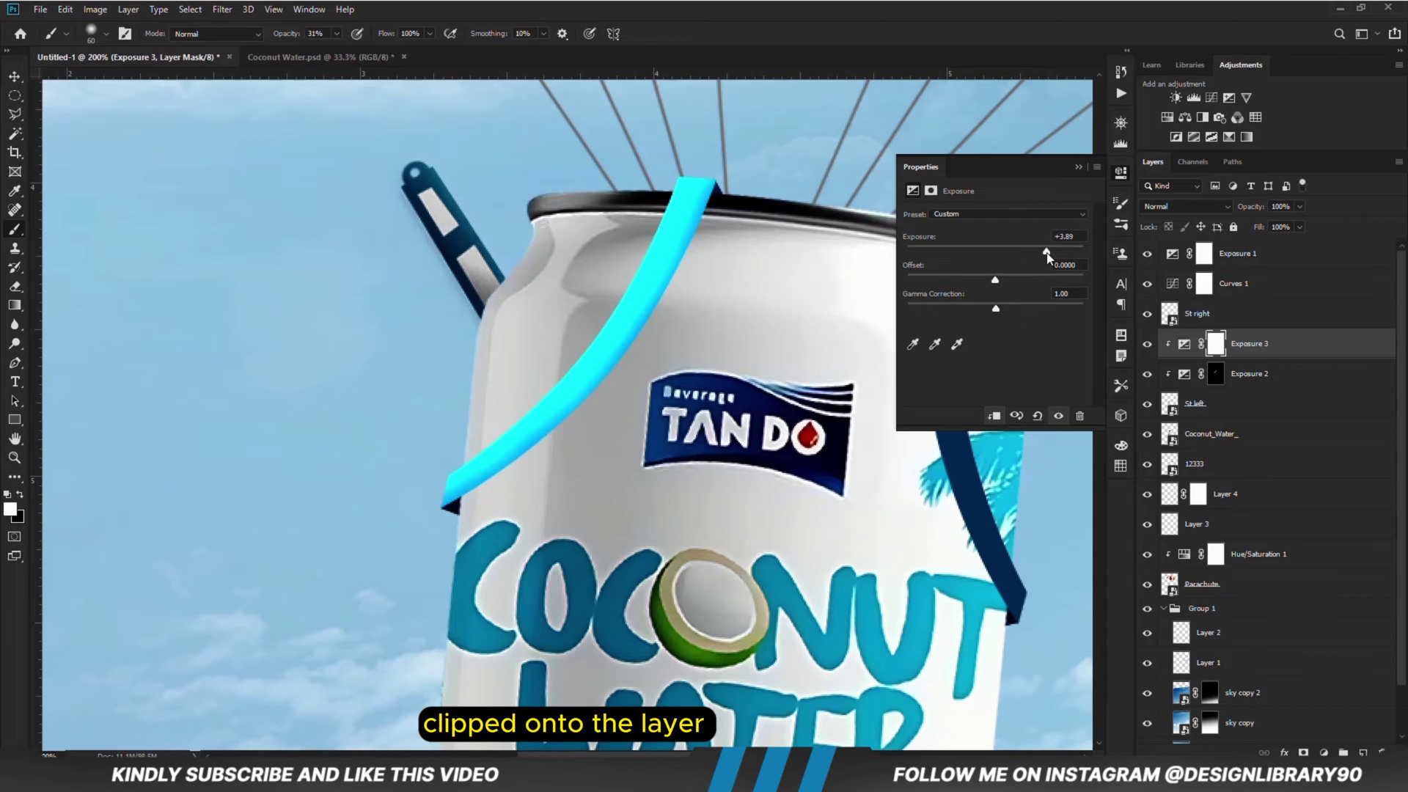
left_click(1075, 167)
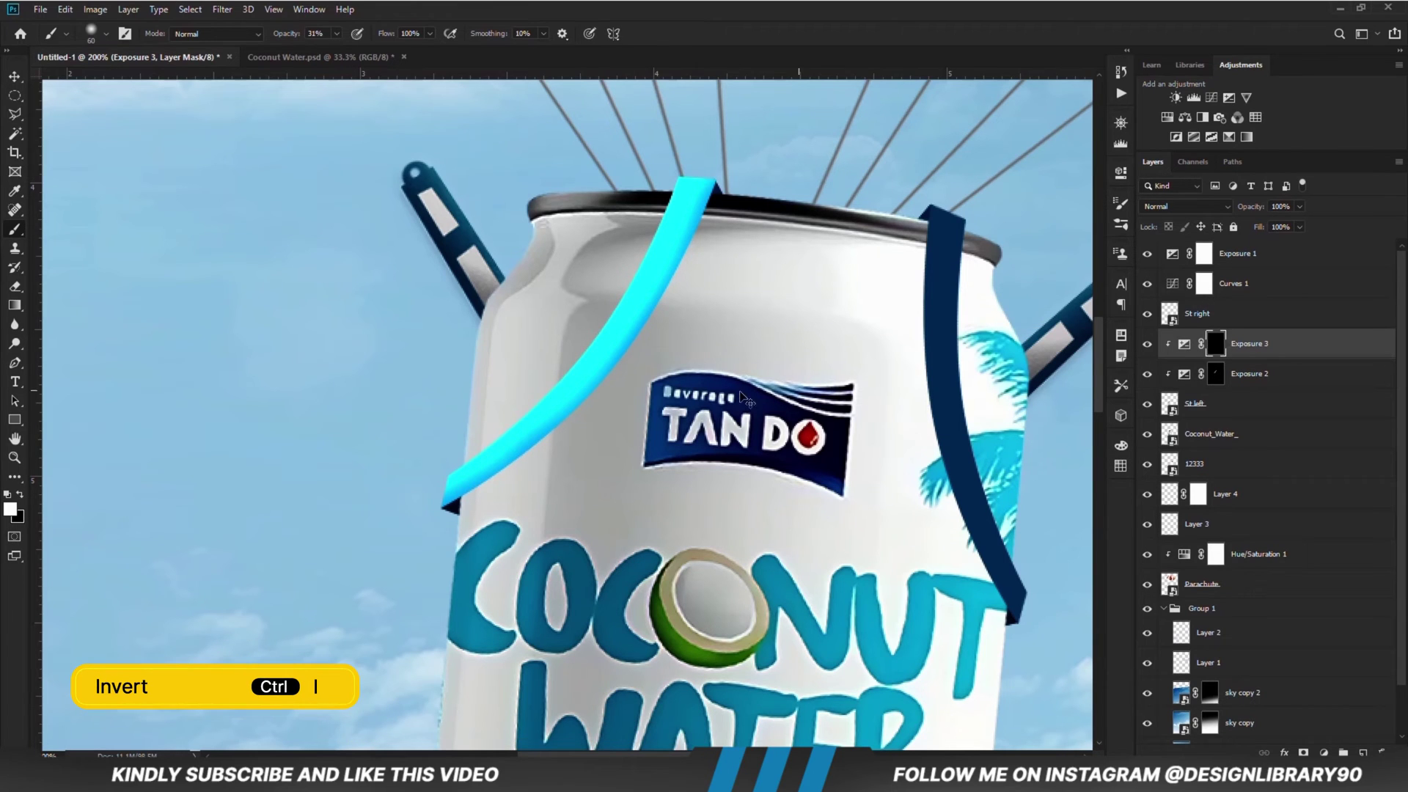
mouse_move(558, 330)
left_mouse_down()
mouse_move(513, 352)
mouse_move(550, 306)
mouse_move(462, 402)
mouse_move(457, 391)
left_mouse_up()
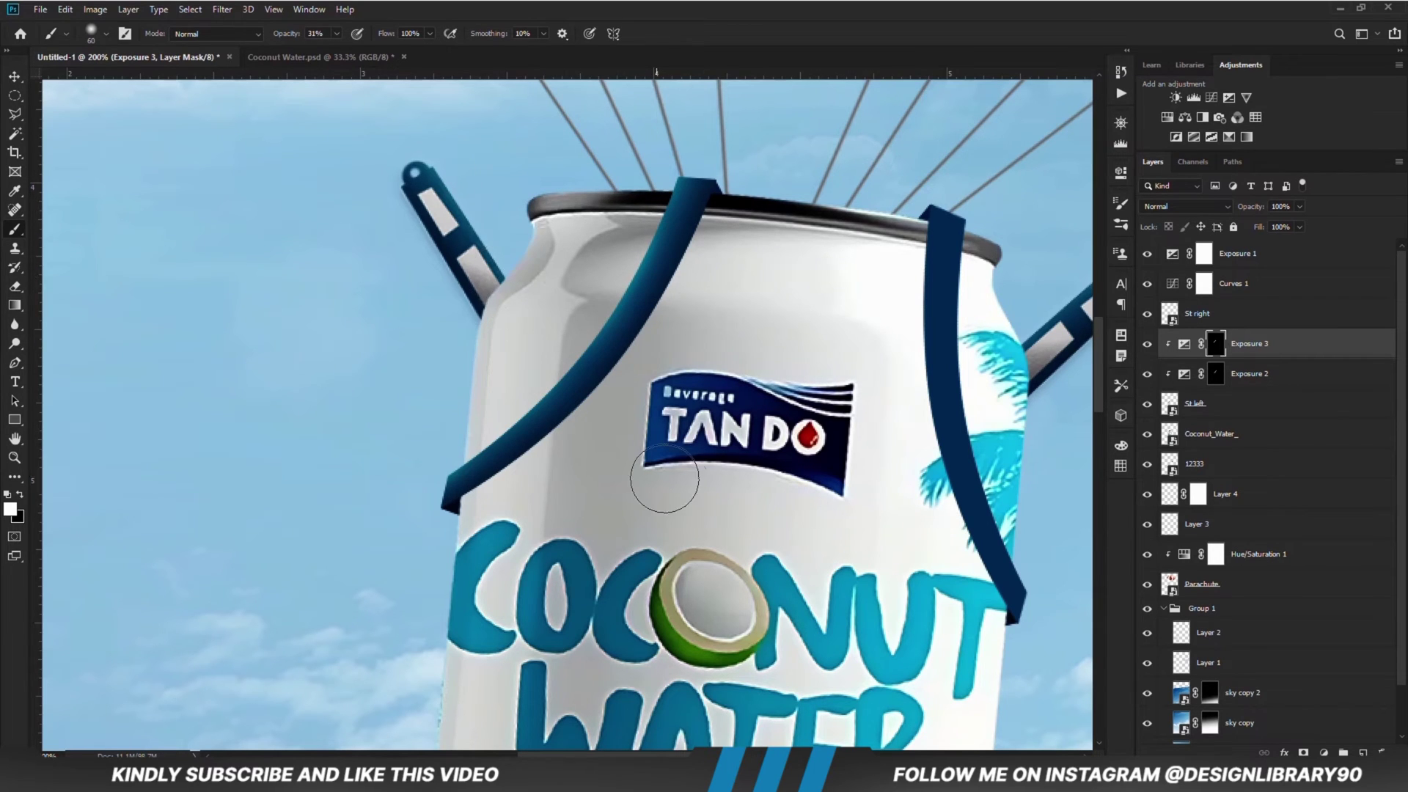
- Duplicate the Exposure 2 and Exposure 3 adjustments and place the copies directly above the St right layer
left_click(15, 76)
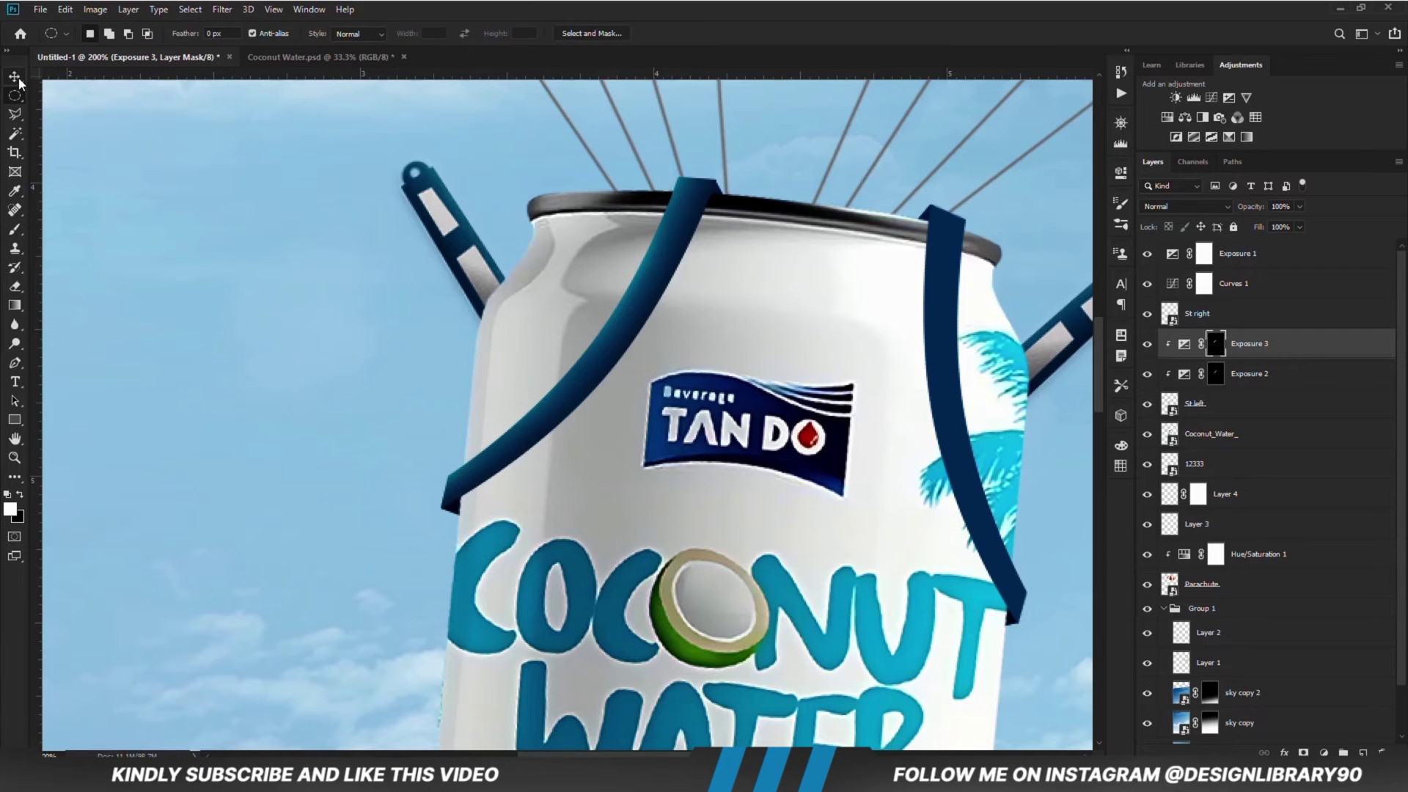
left_click(977, 537)
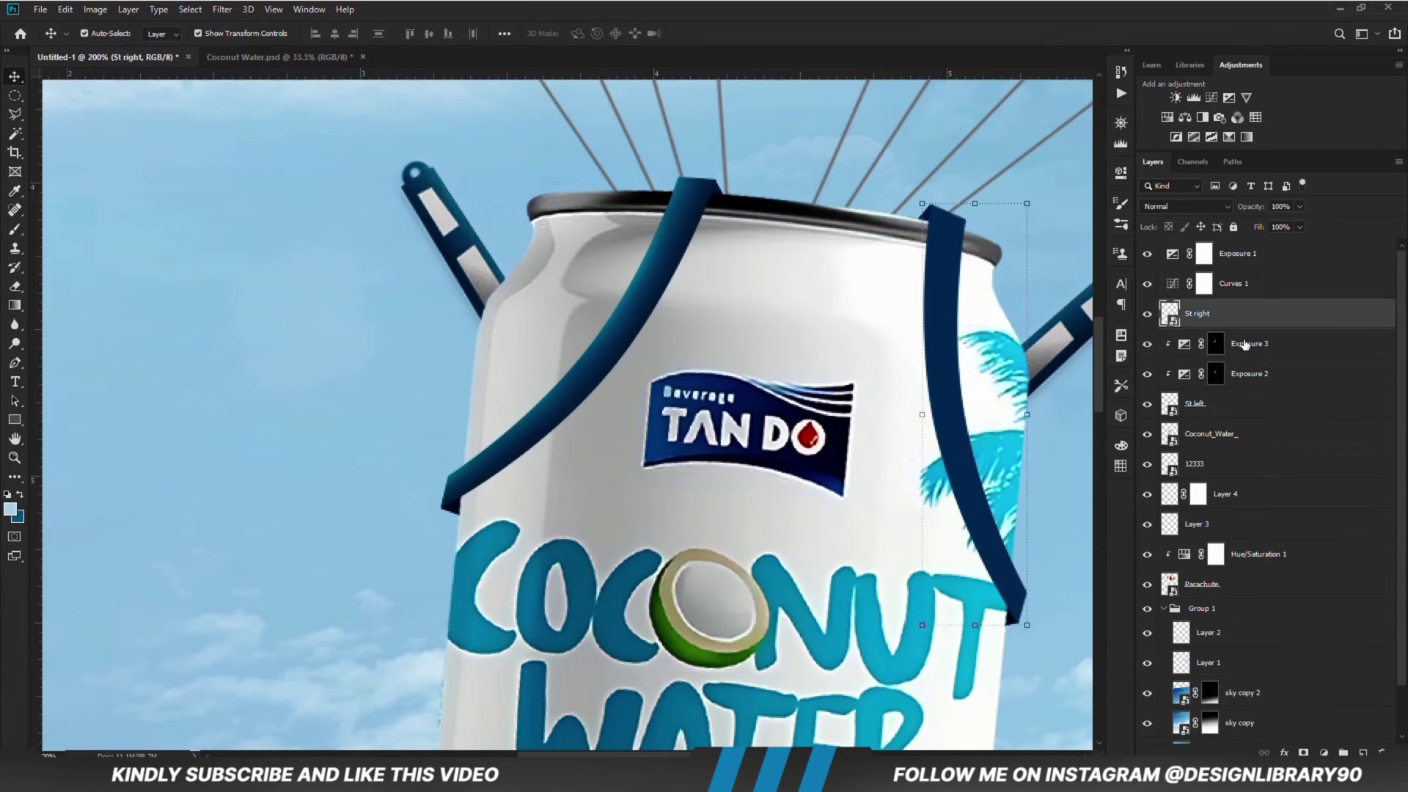
left_click(1260, 376)
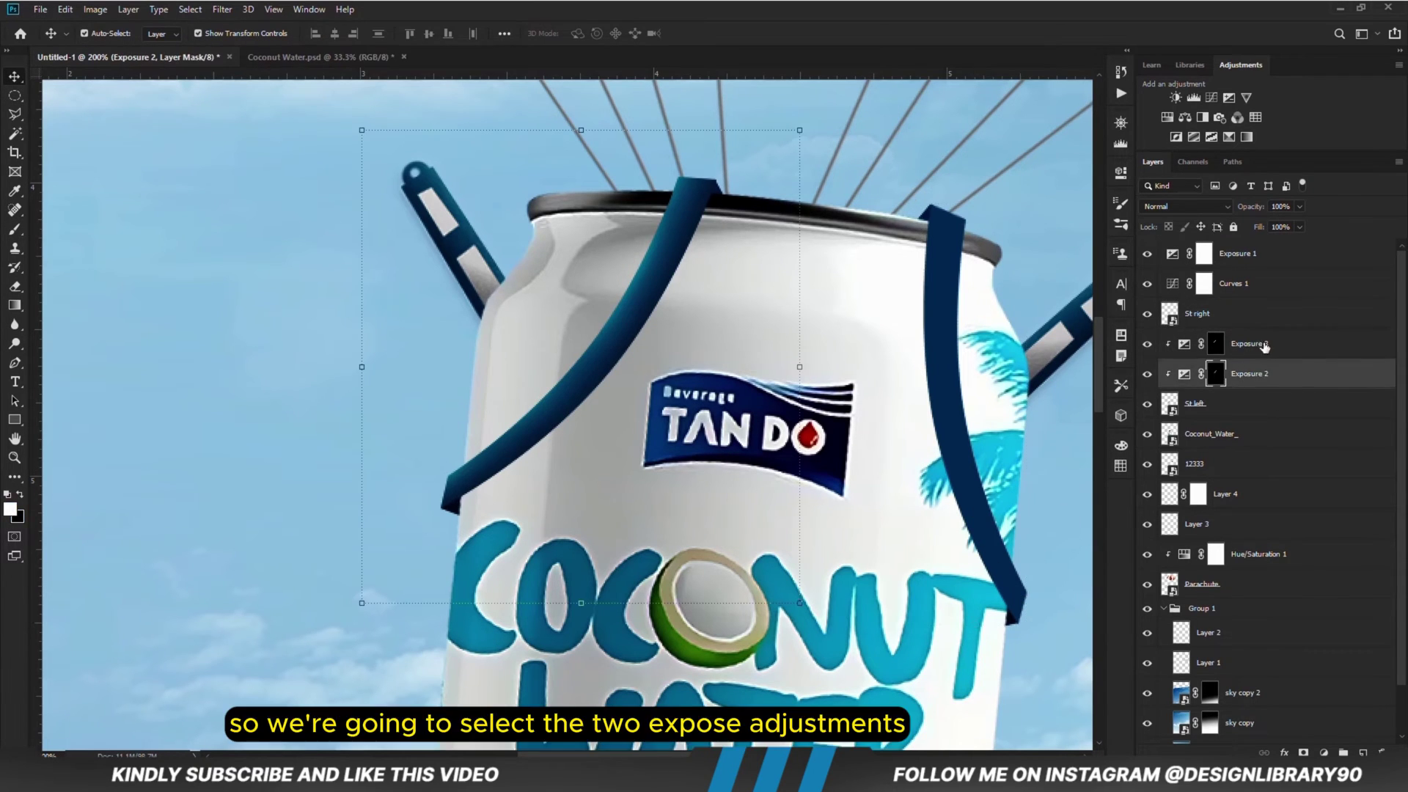
left_click(1260, 346, "shift")
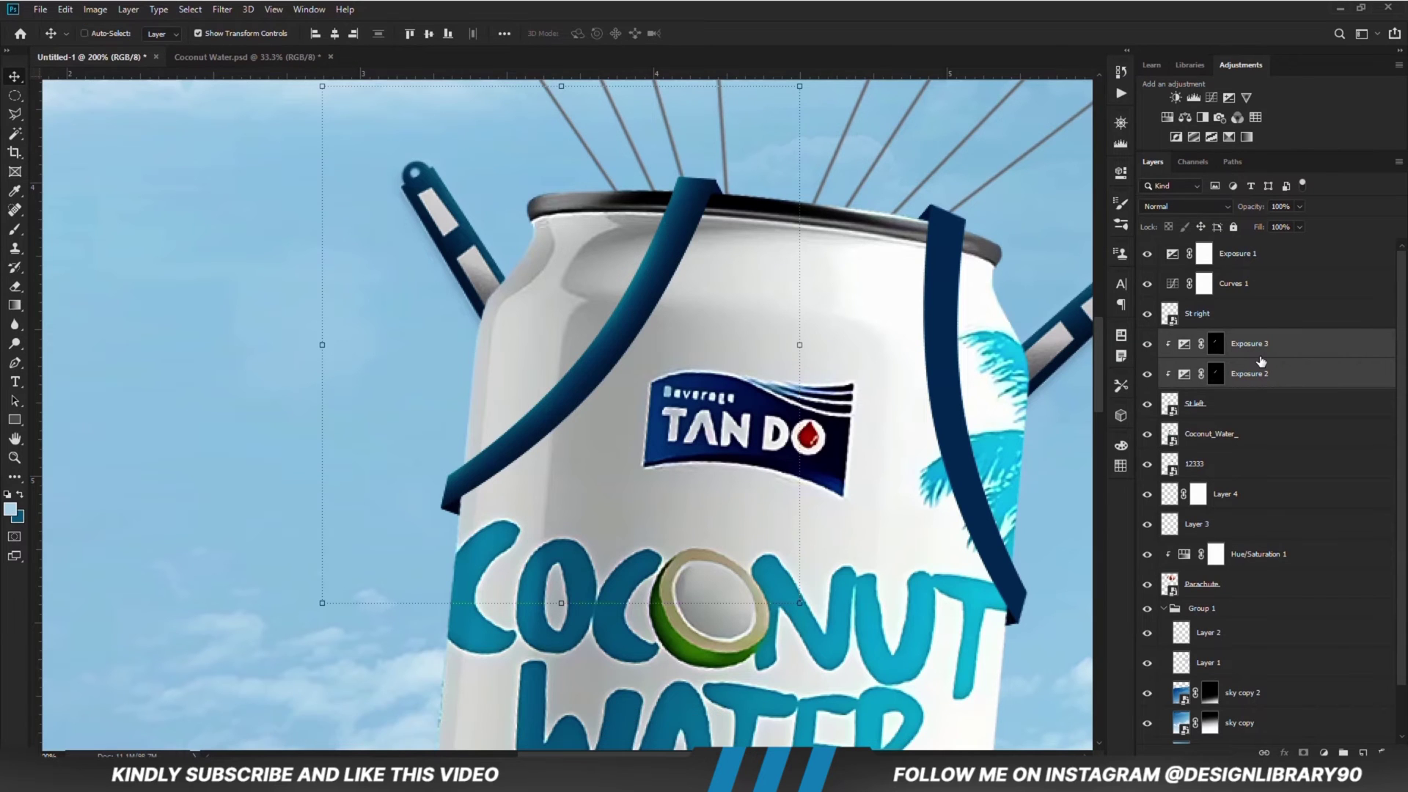
key("ctrl+j")
left_click_drag(1271, 370, 1256, 299)
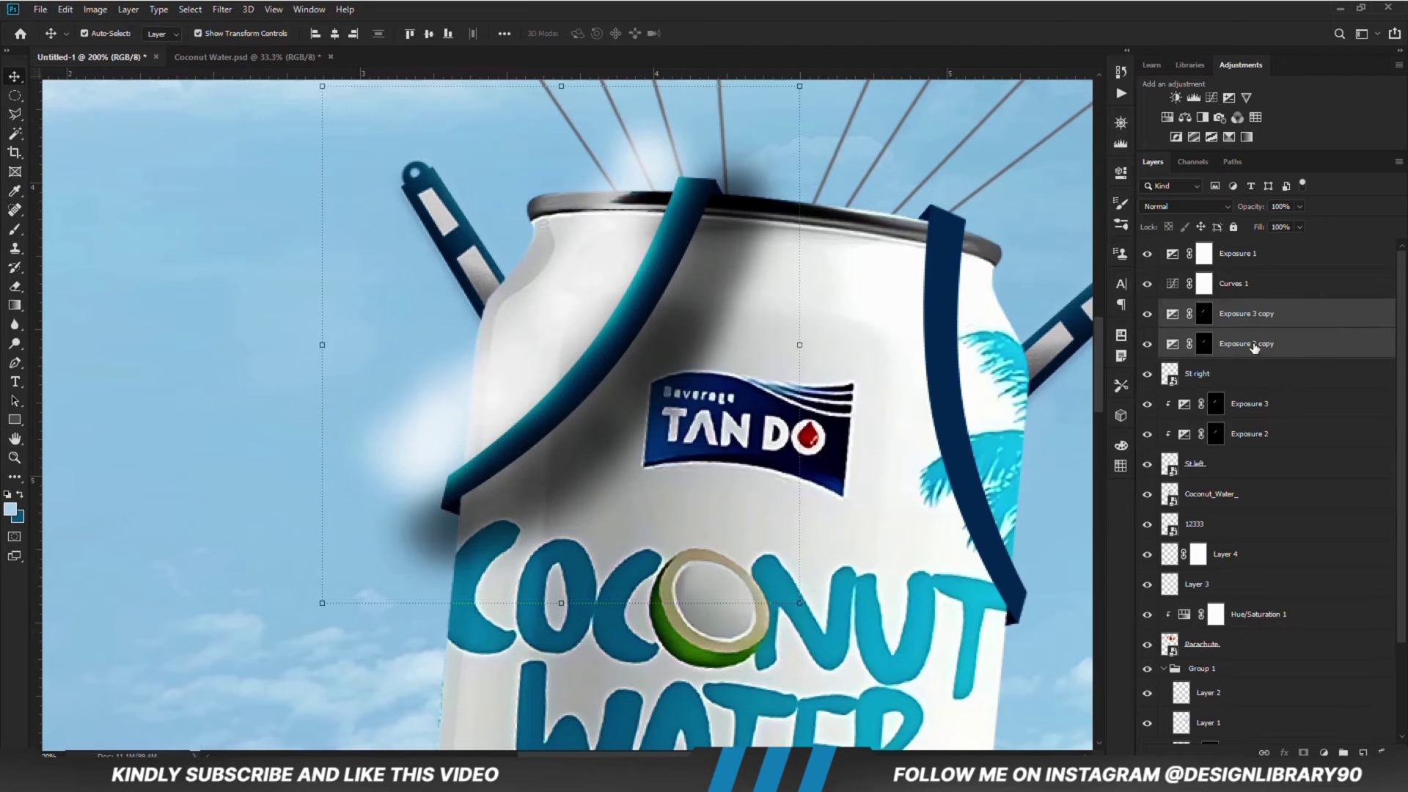
- Delete the layer masks from the Exposure 2 copy and Exposure 3 copy adjustments
left_click(1205, 344)
right_click(1205, 348)
left_click(1229, 377)
left_click(1205, 316)
right_click(1206, 317)
left_click(1229, 345)
- Hide Exposure 3 copy and add a new layer mask to Exposure 2 copy
left_click(1147, 314)
left_click(1241, 345)
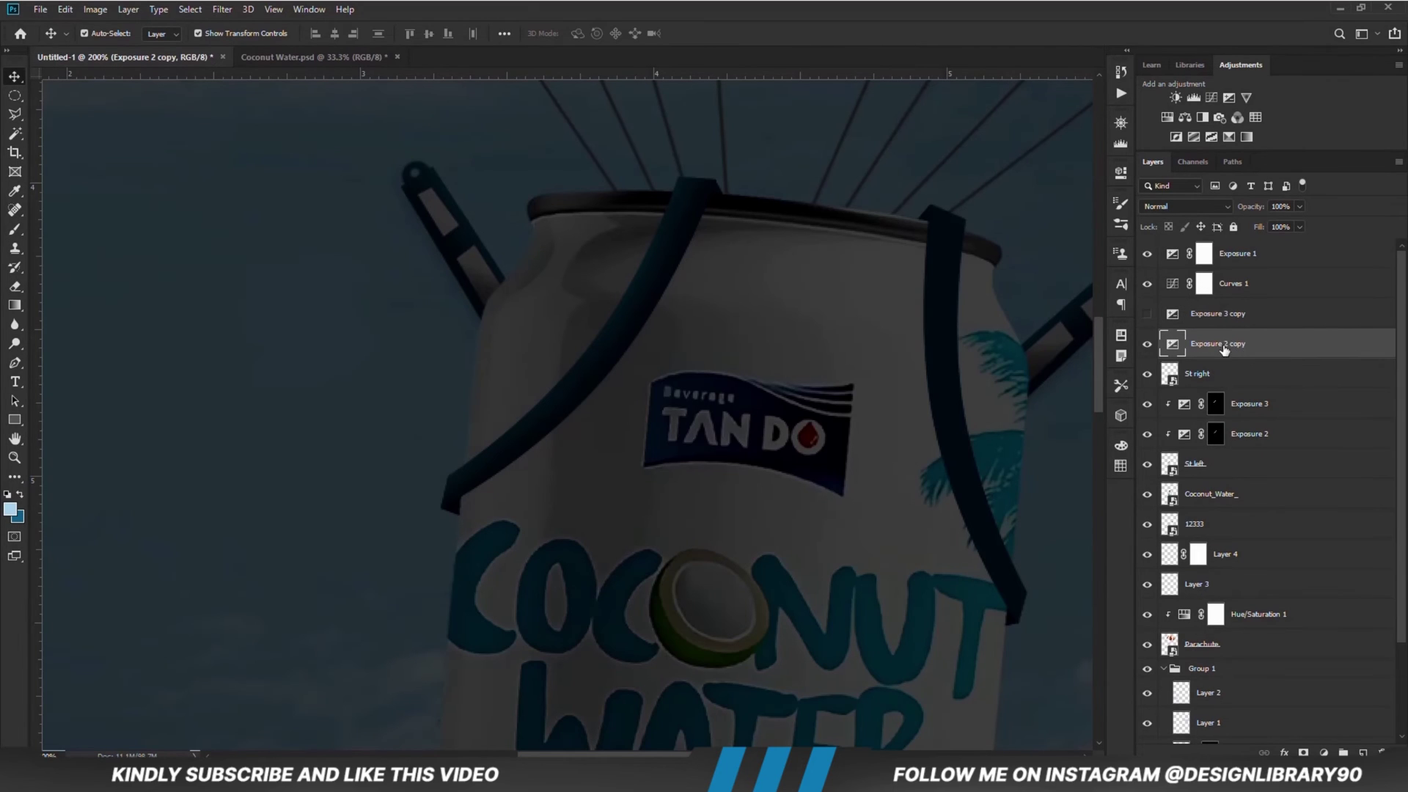
left_click(1303, 752)
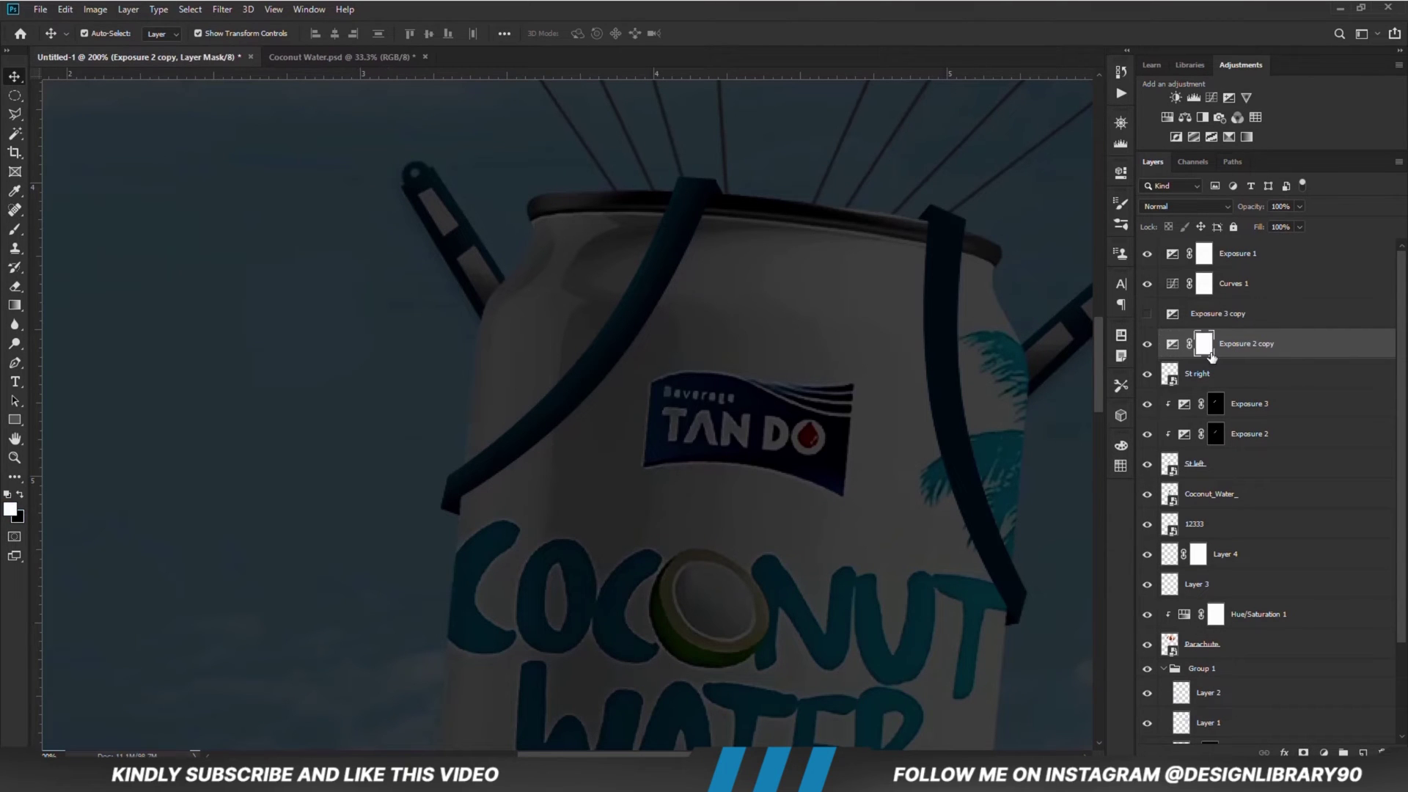
- Clip Exposure 2 copy to the right strap's layer and paint shadows on the strap through the inverted mask
right_click(1249, 347)
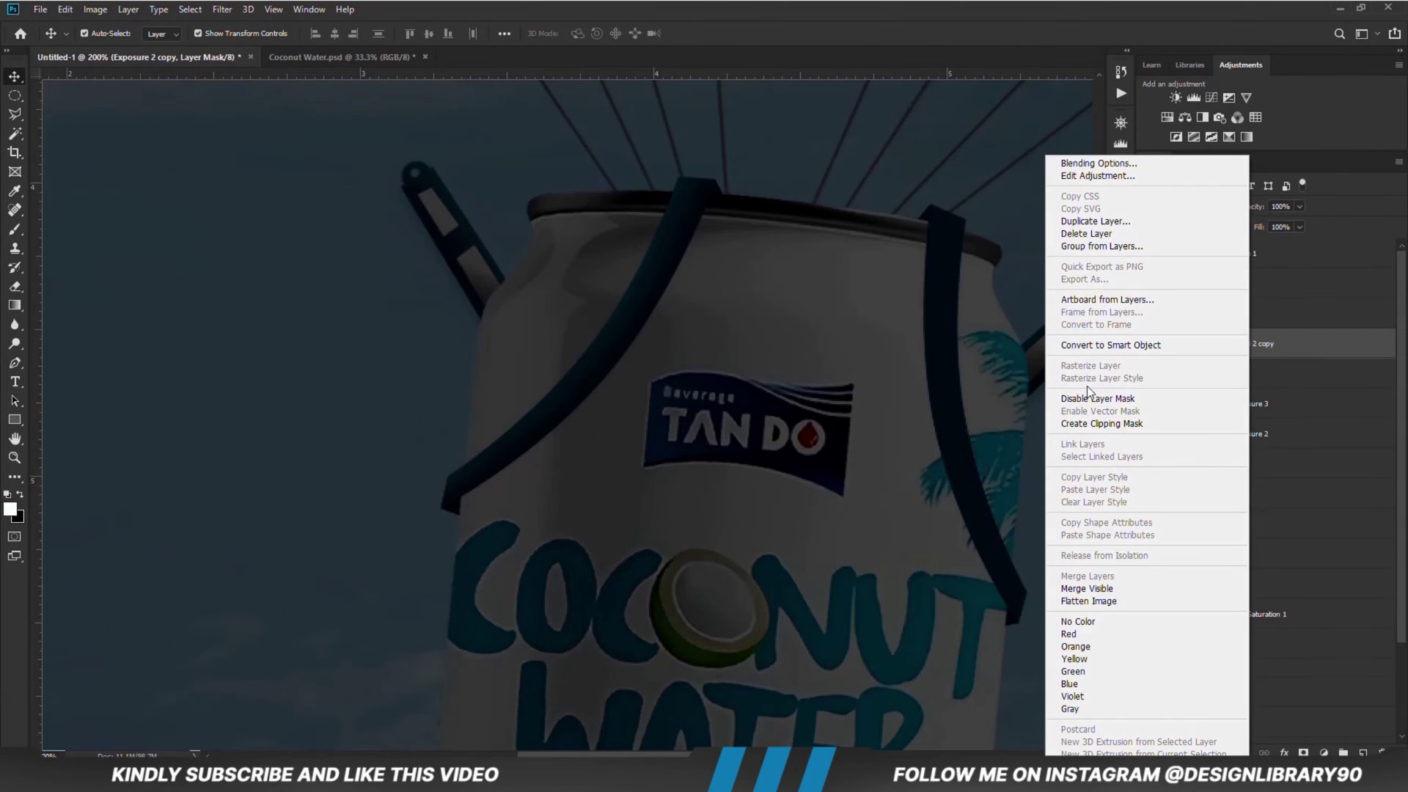
left_click(1112, 424)
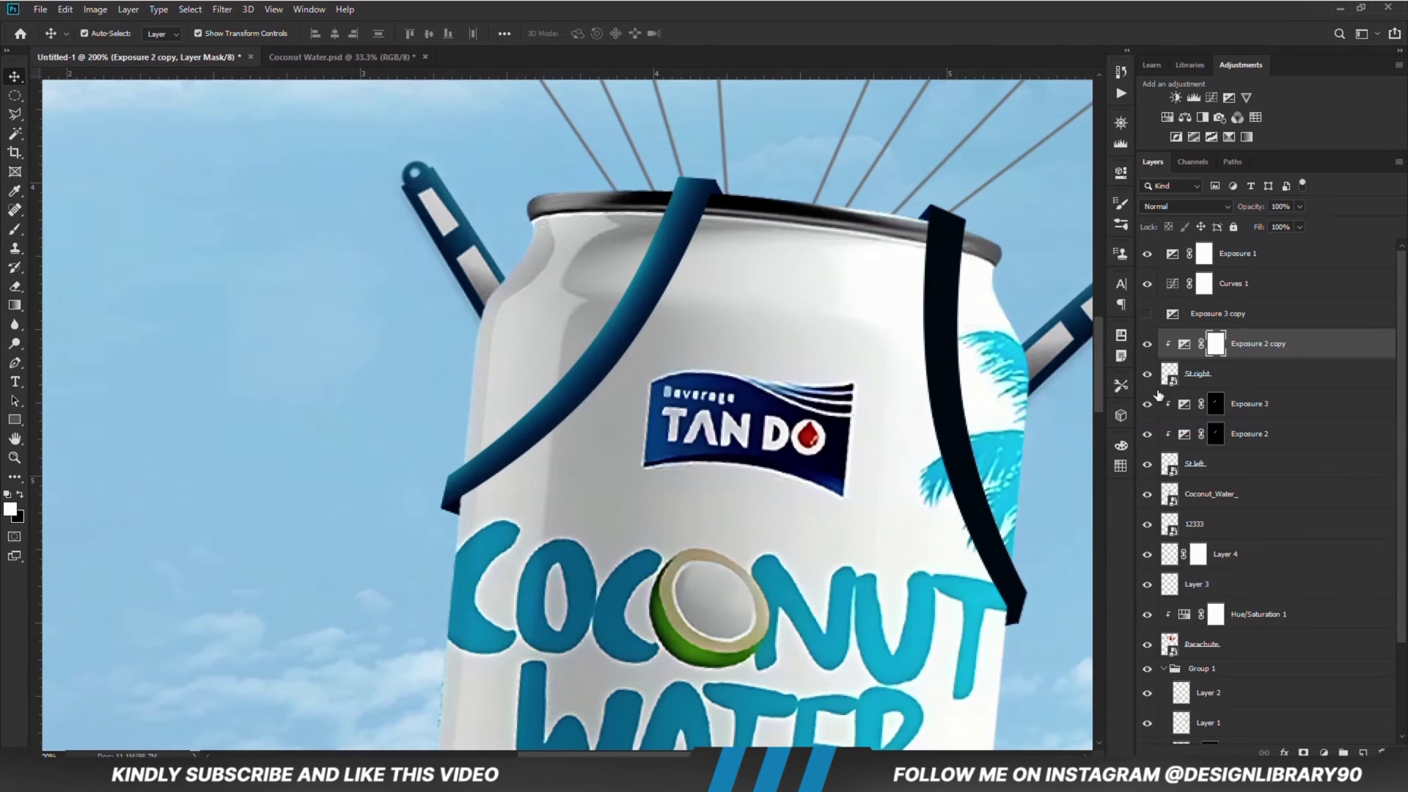
key("ctrl+i")
left_click_drag(15, 229, 55, 227)
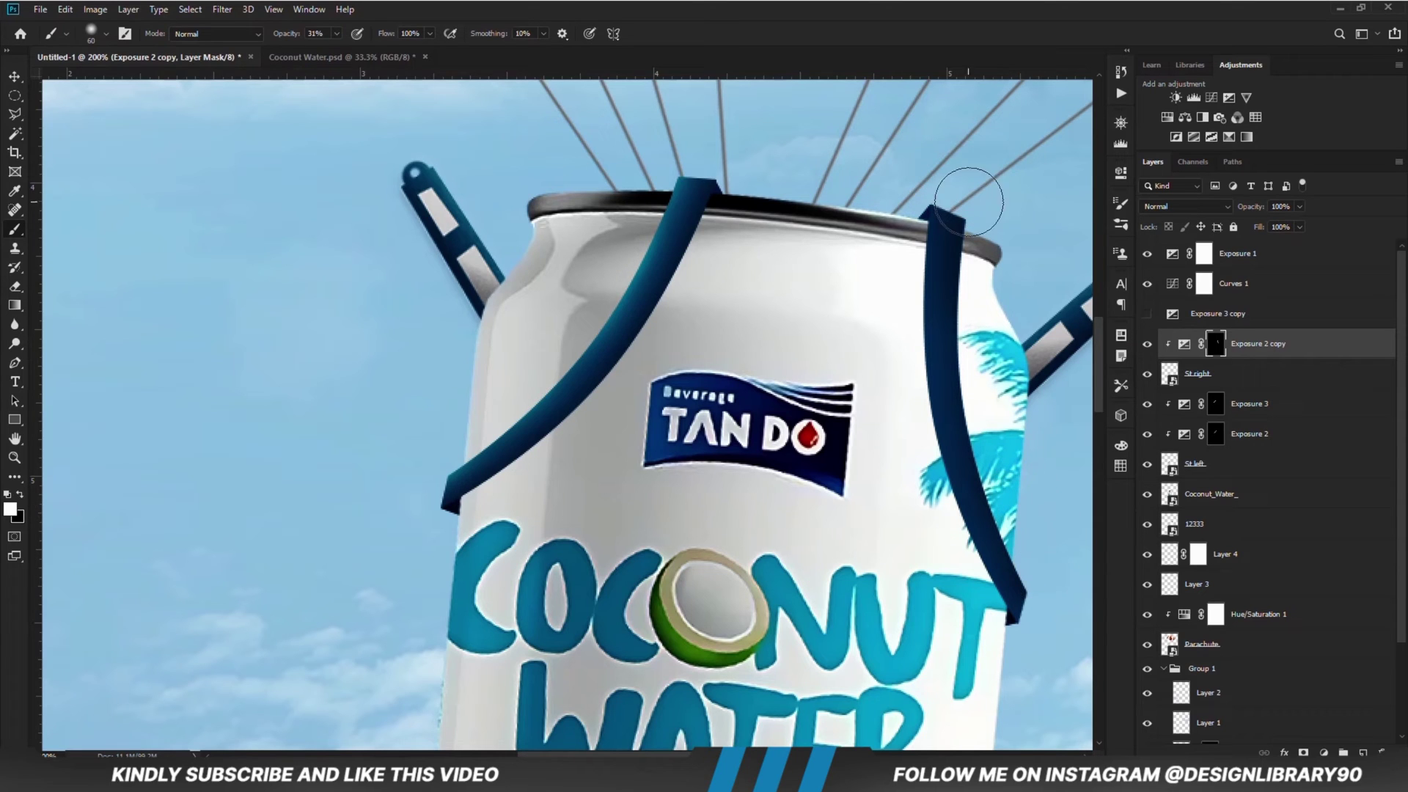
- Add a layer mask to Exposure 3 copy, make the adjustment visible again, and invert its mask to black
left_click(1195, 323)
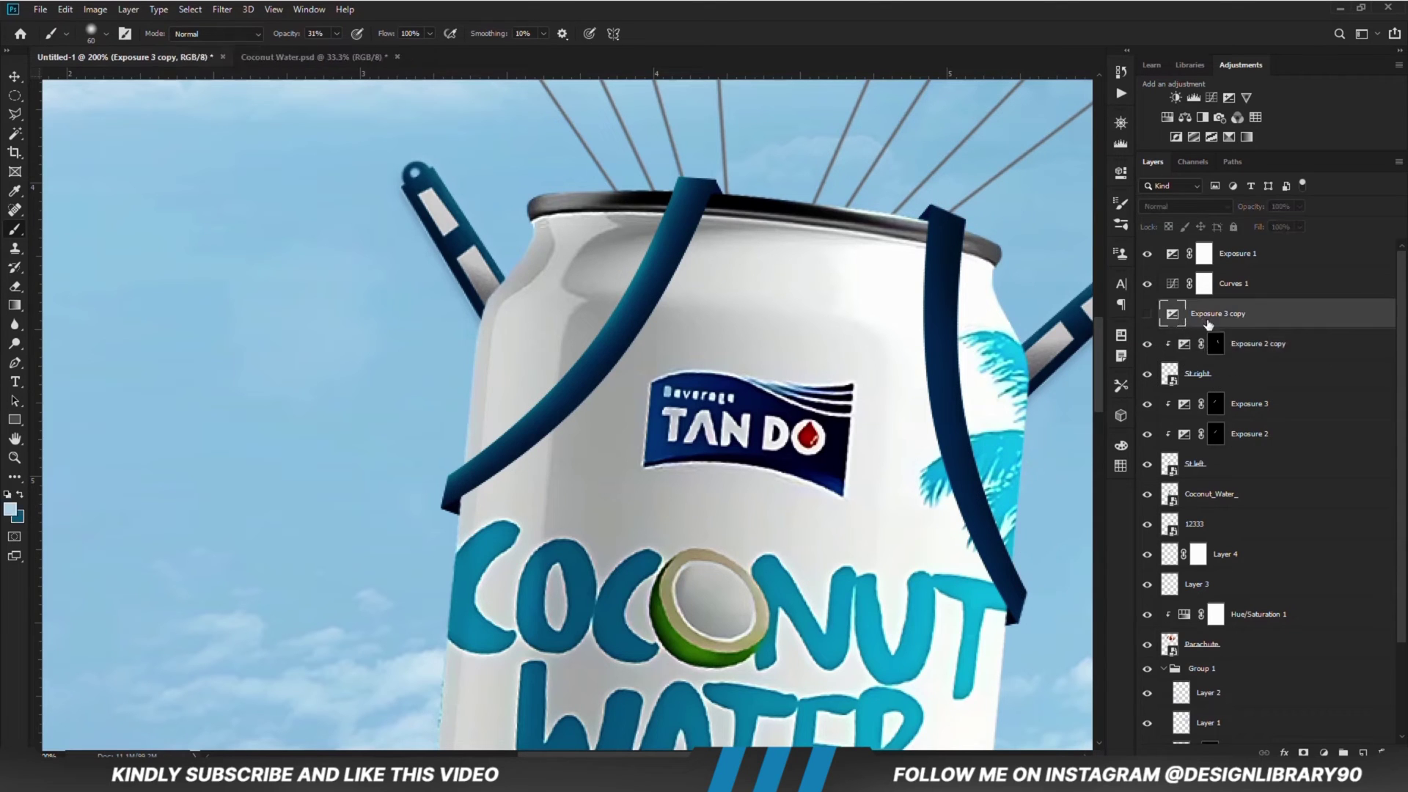
left_click(1303, 753)
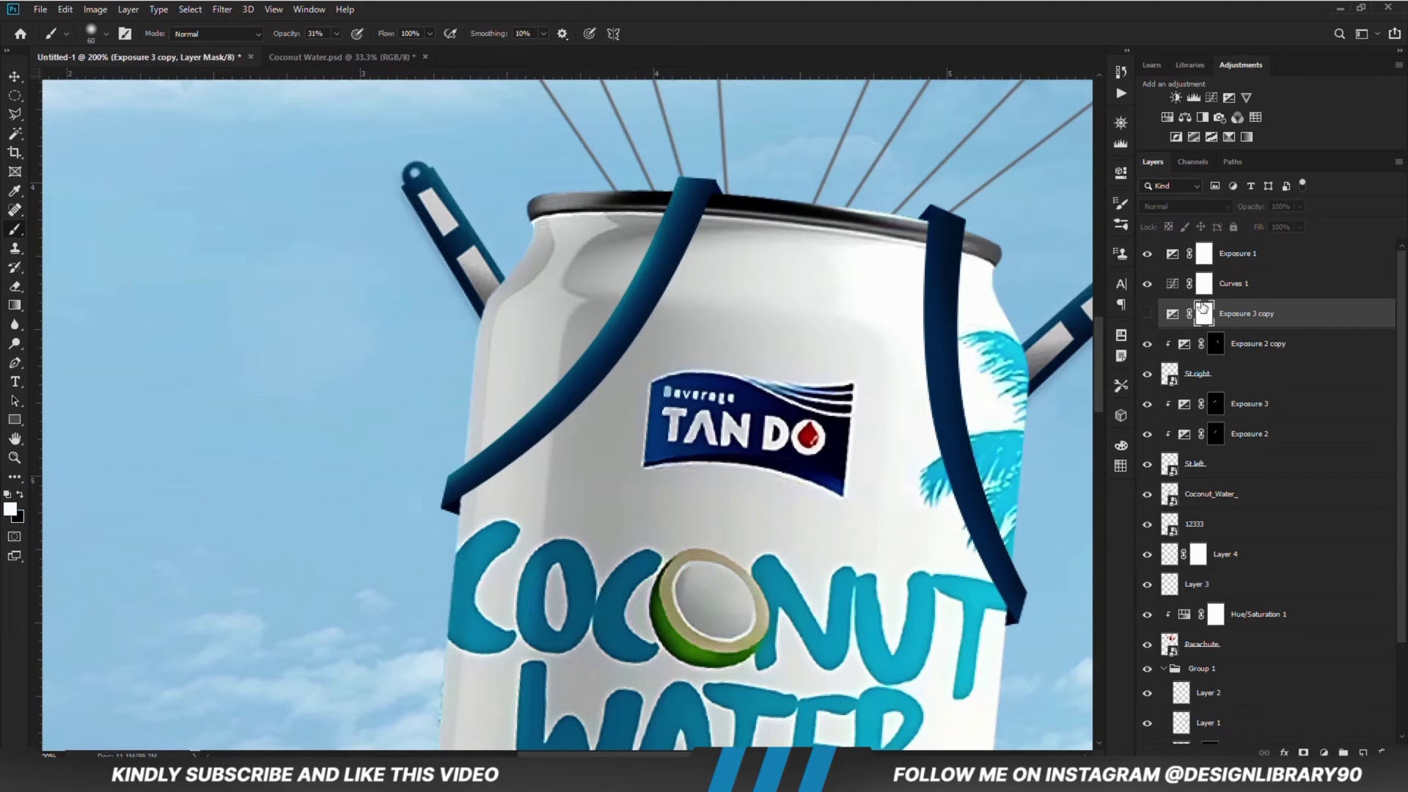
left_click(1147, 314)
key("ctrl+i")
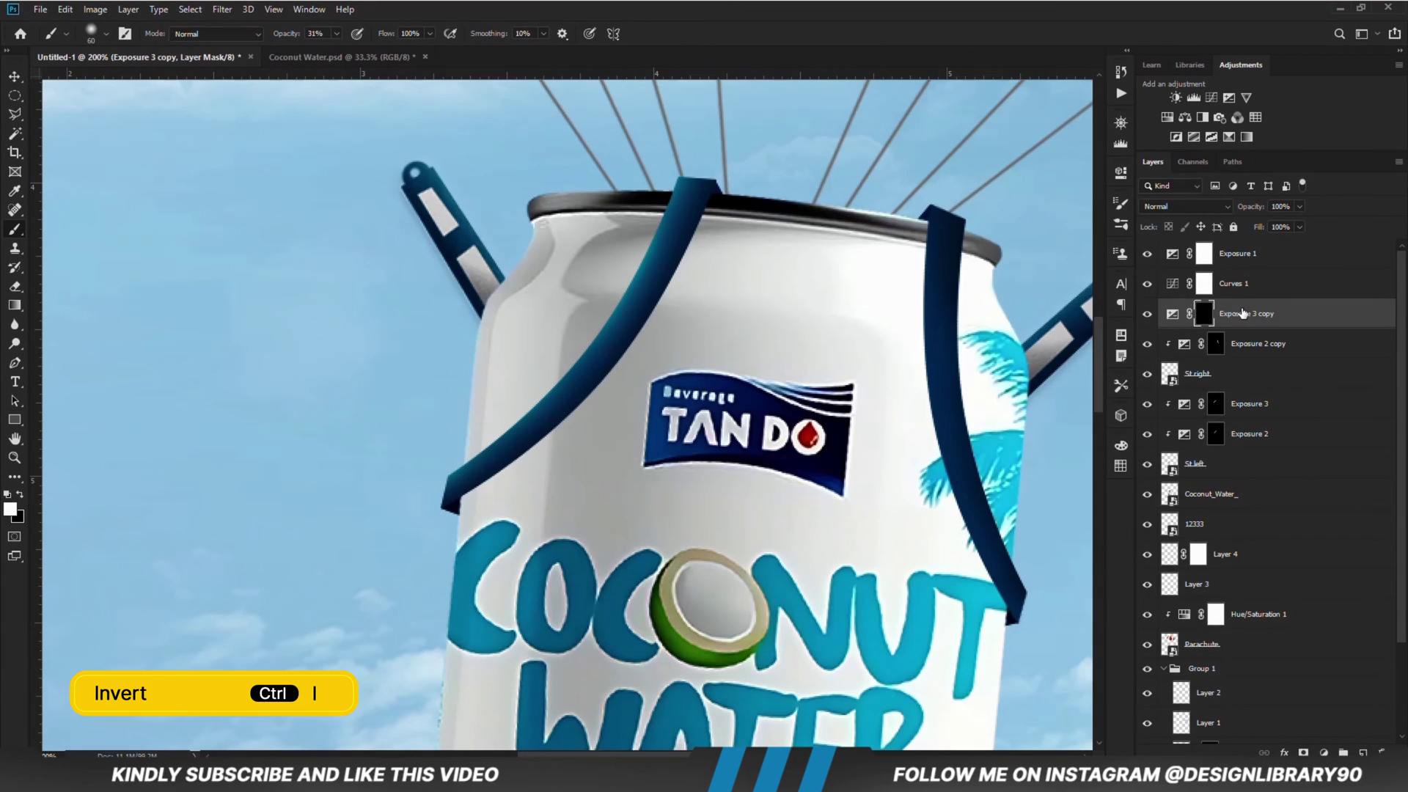
- Clip Exposure 3 copy to the right strap's layer and paint highlights along the strap through its black mask
right_click(1244, 314)
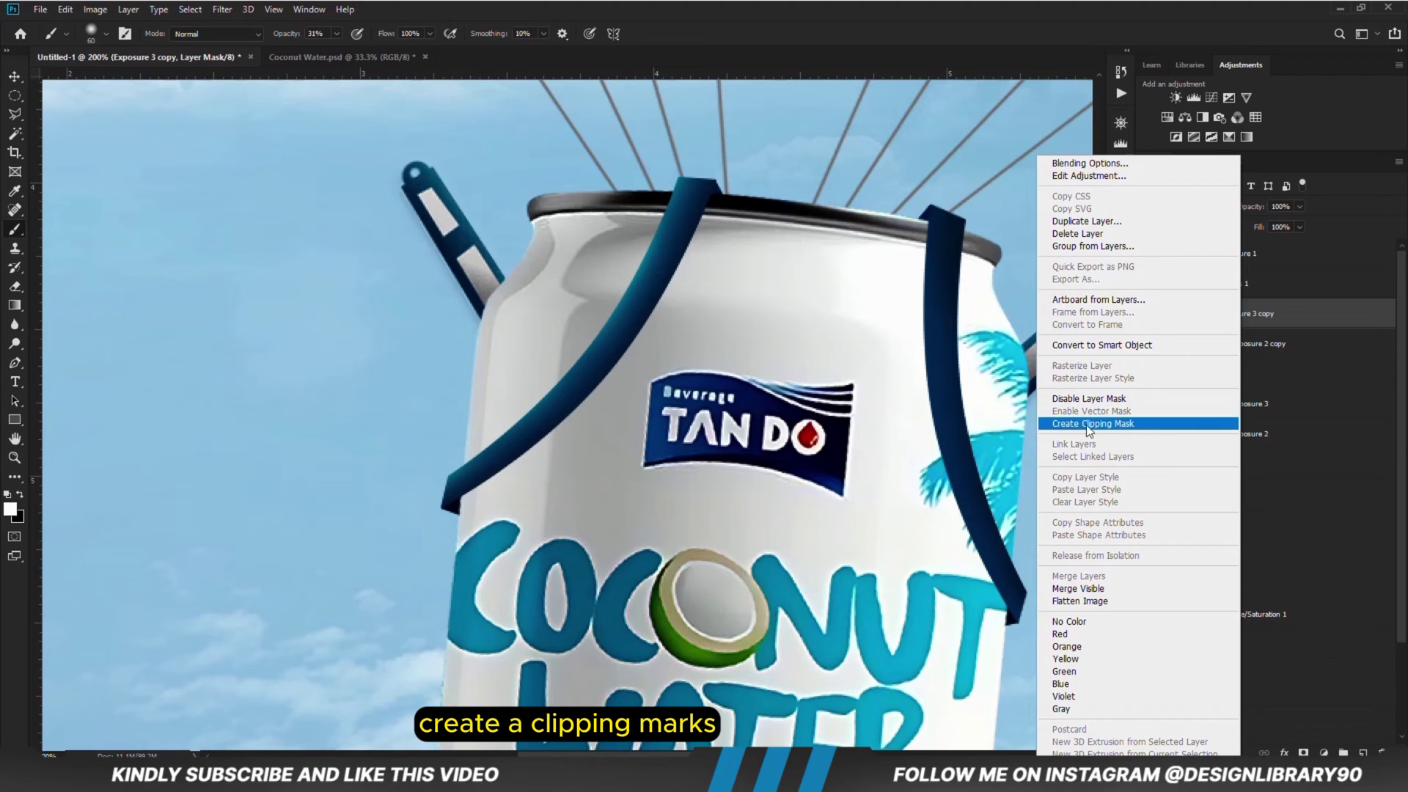
left_click(1113, 424)
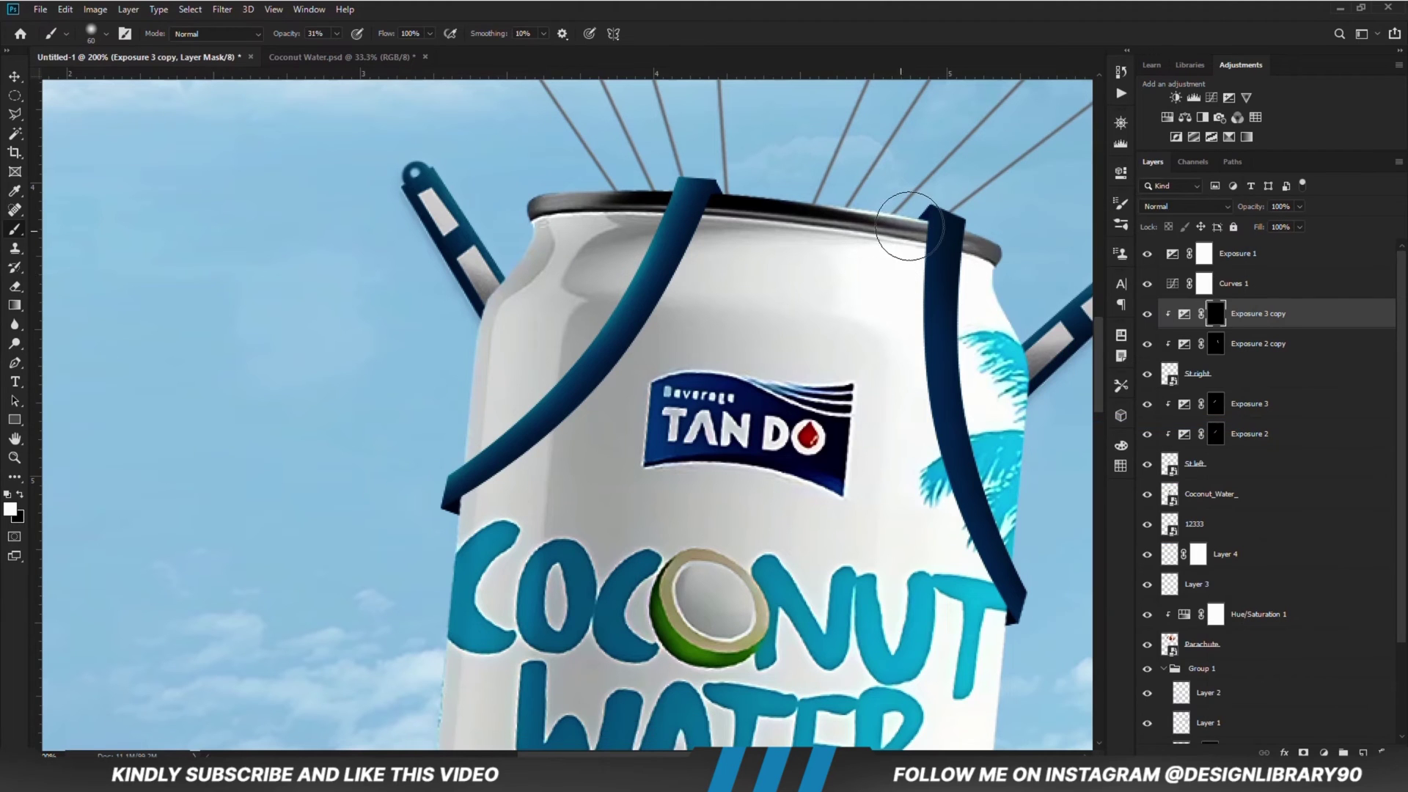
mouse_move(903, 280)
left_mouse_down()
mouse_move(910, 446)
mouse_move(969, 607)
mouse_move(935, 513)
mouse_move(901, 575)
left_mouse_up()
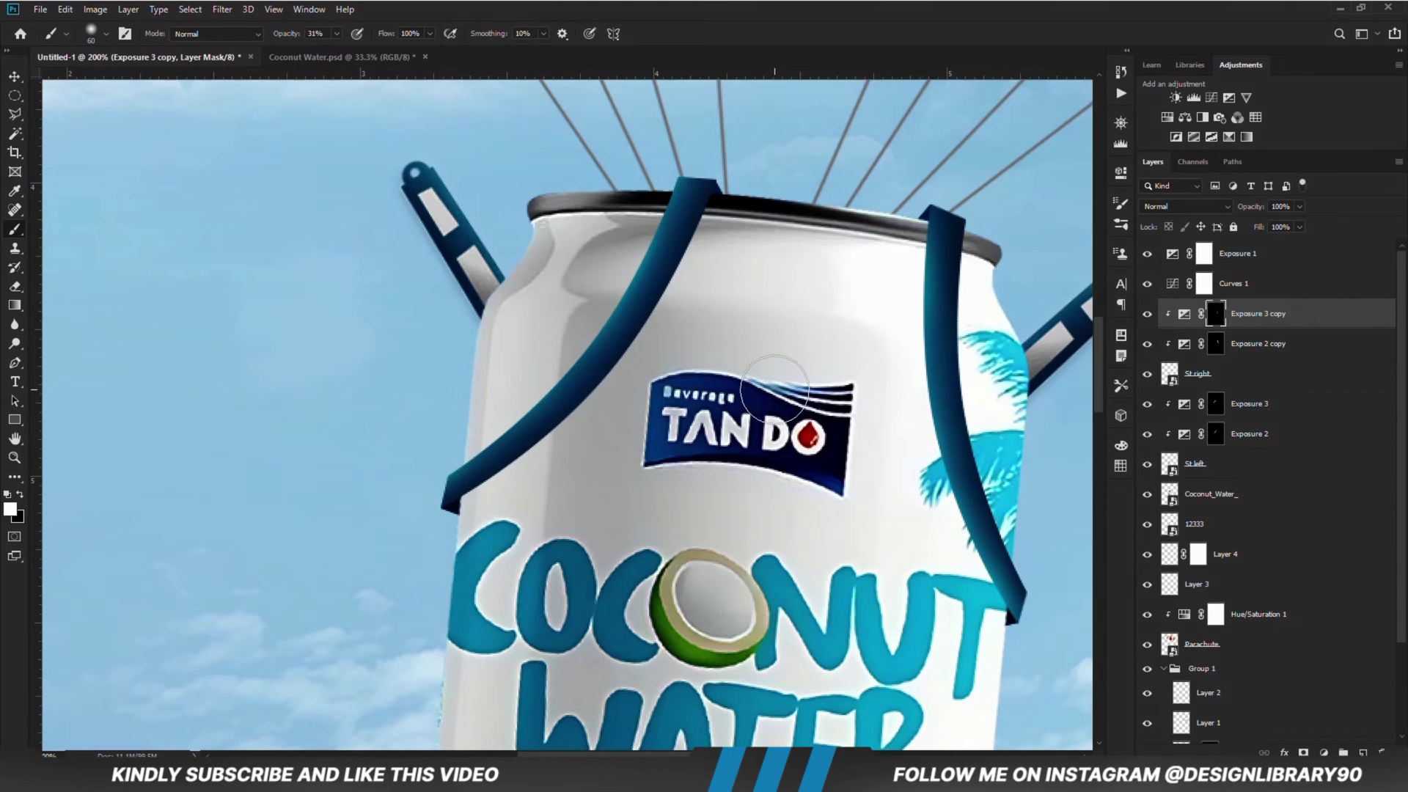
key("ctrl+0")
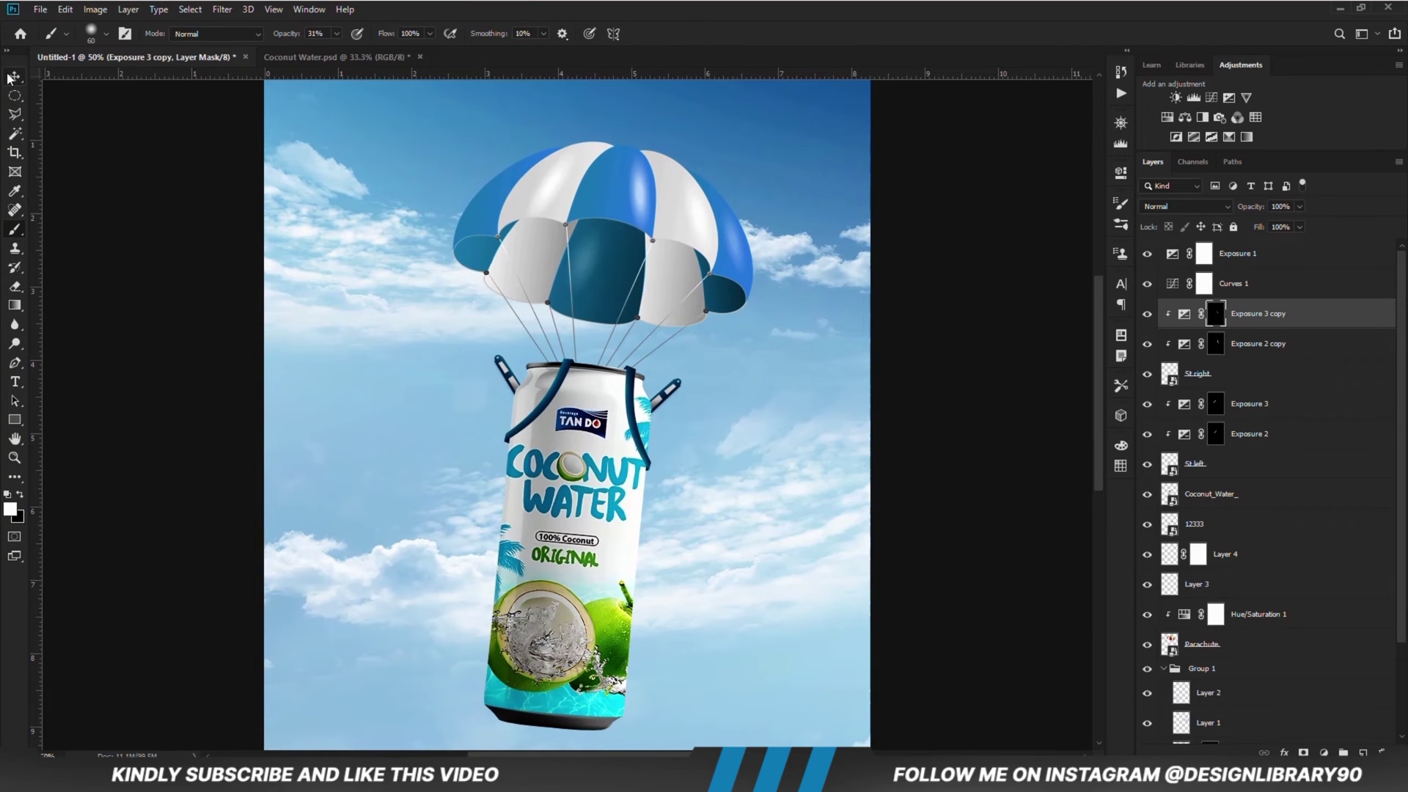
left_click(14, 76)
left_click(150, 260)
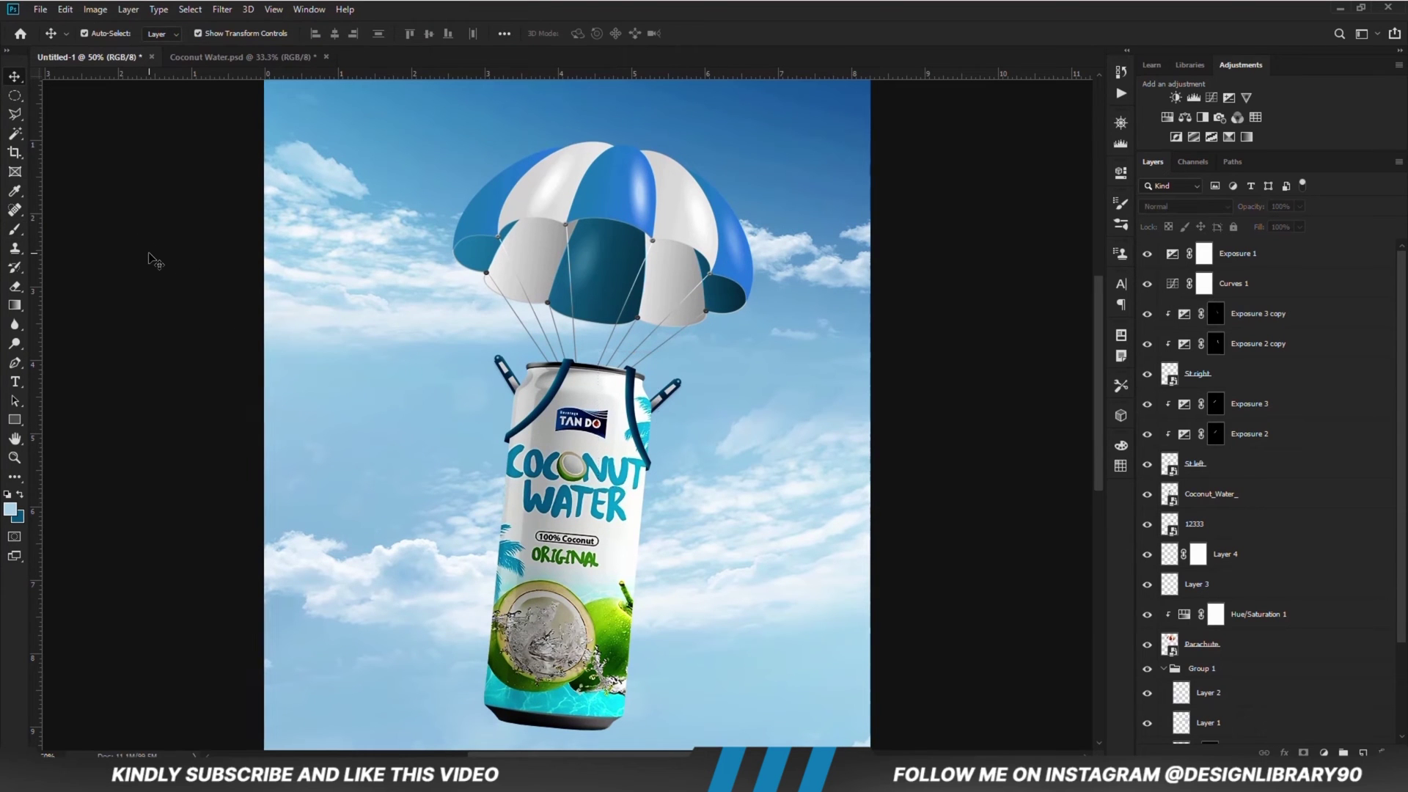
- Add an Exposure adjustment clipped to the parachute above Hue/Saturation 1, set exposure to -3.89, and invert its mask to black
left_click(595, 194)
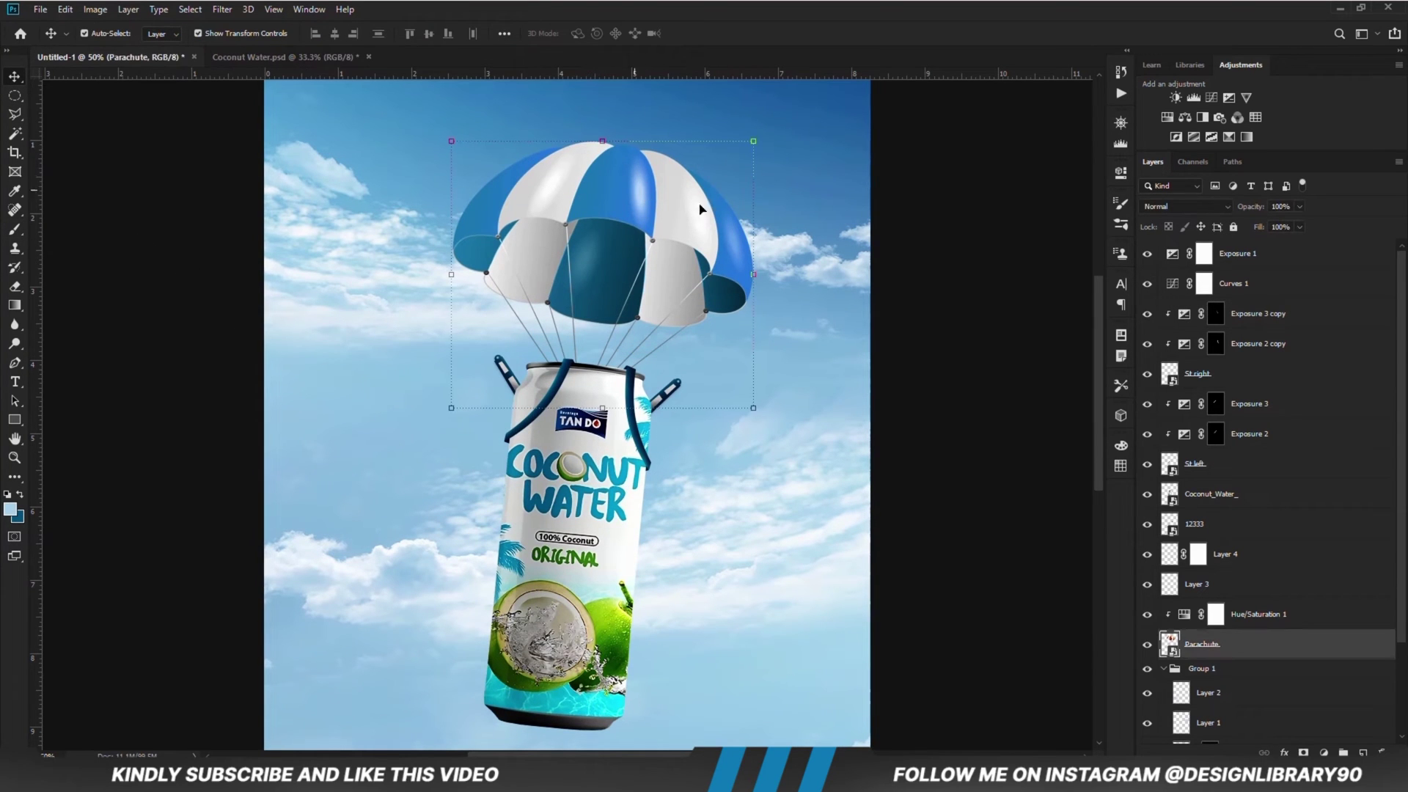
left_click(1305, 622)
left_click(1323, 752)
left_click(1314, 576)
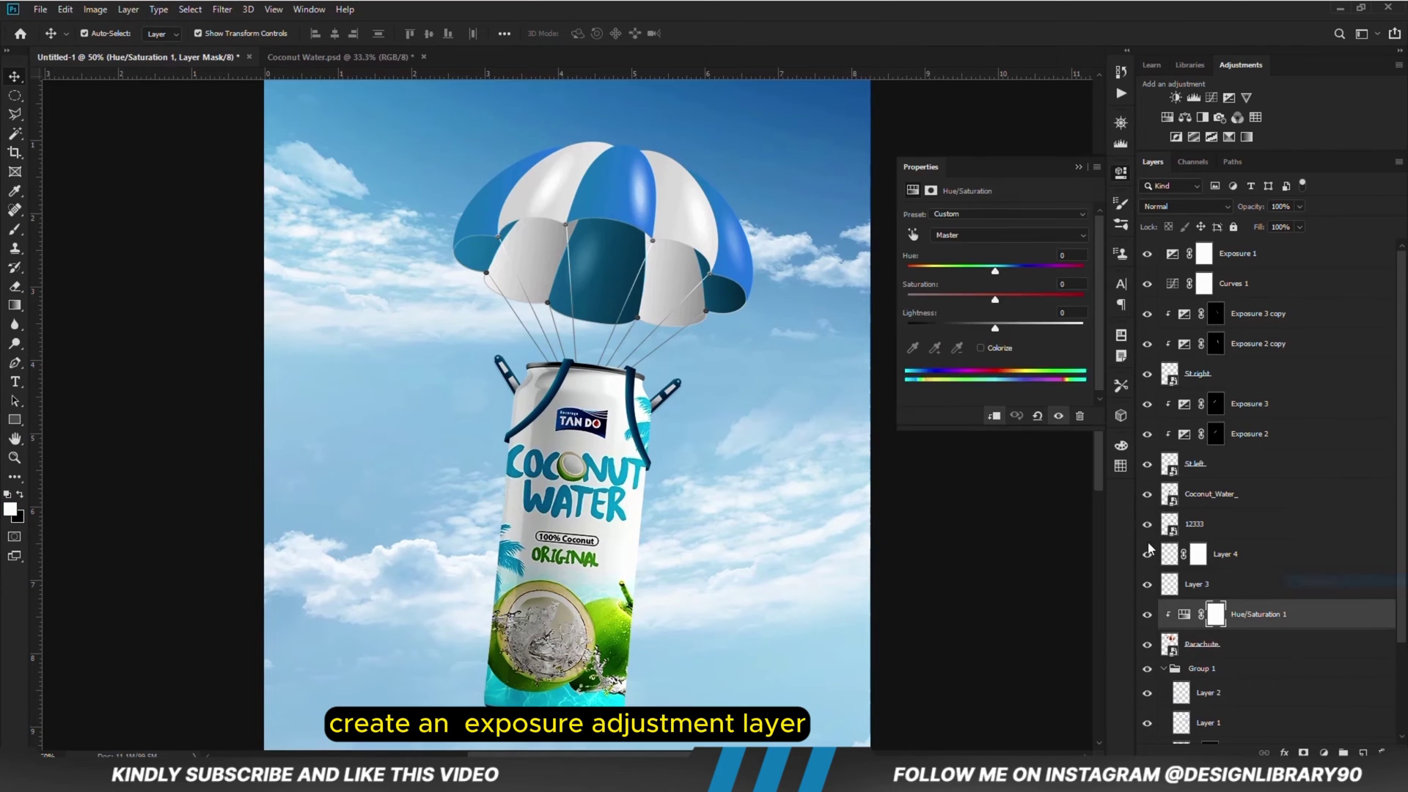
left_click(993, 416)
left_click_drag(1017, 253, 944, 254)
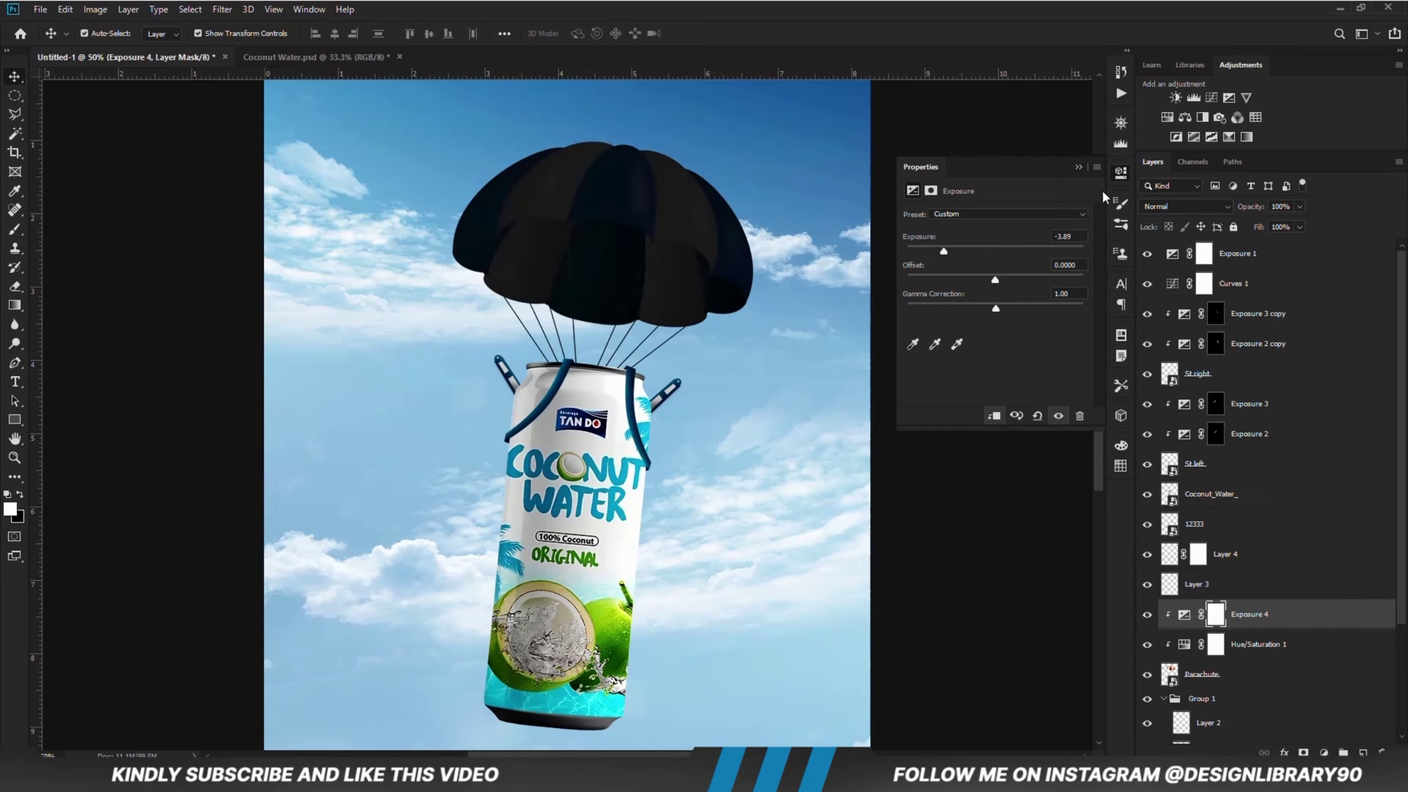
left_click(1078, 168)
key("ctrl+i")
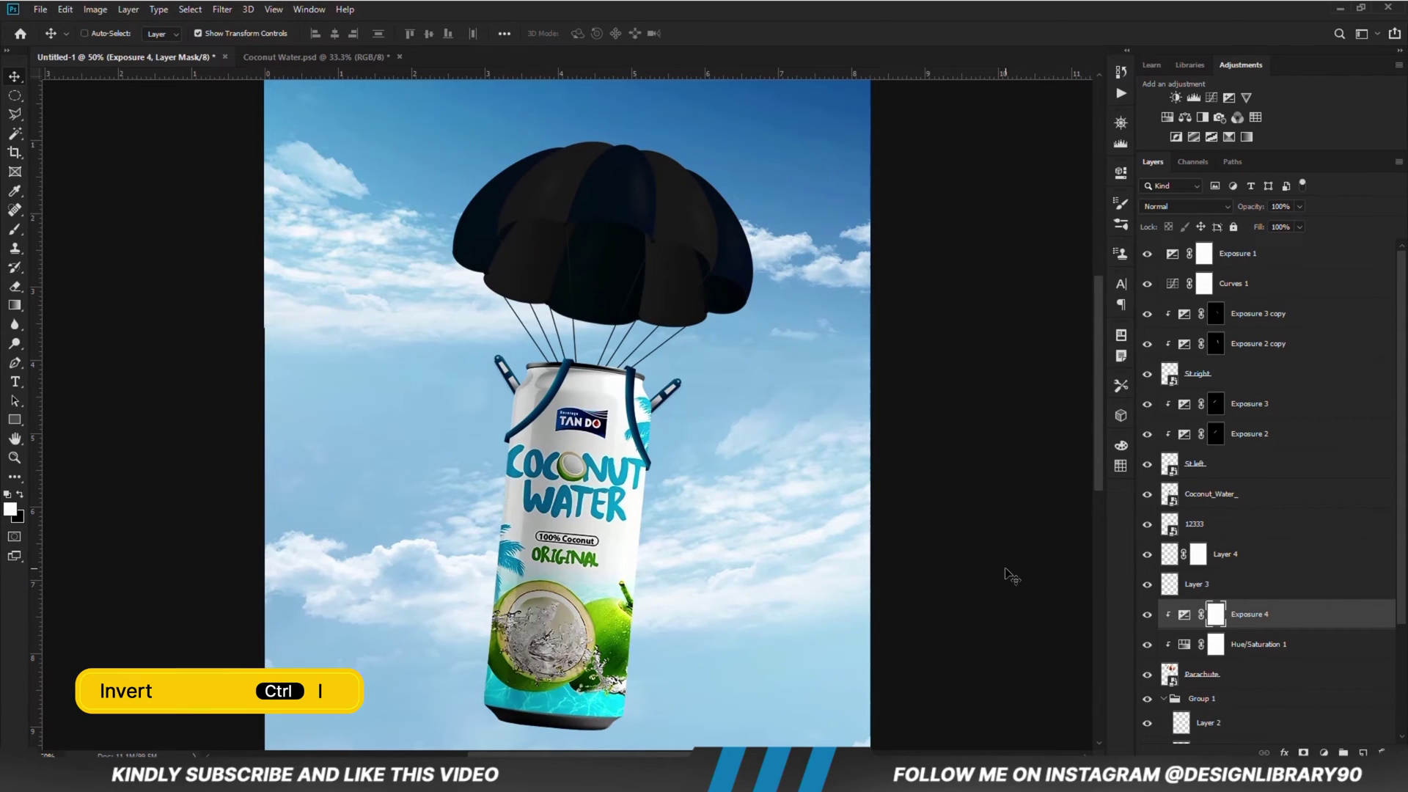
- Paint soft shadows on the parachute's right side and lower panels through the Exposure 4 mask with a 10% opacity brush, varying its size
key("b")
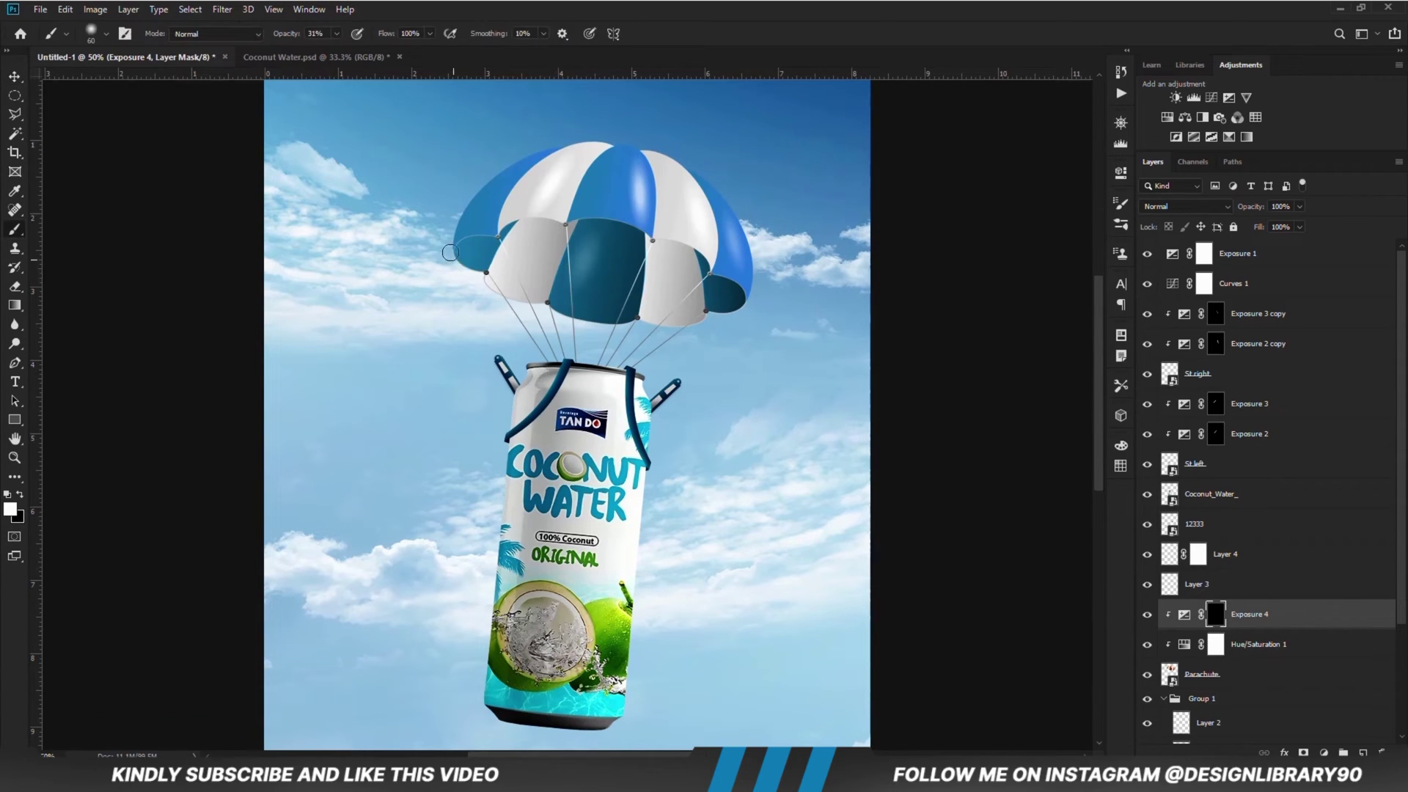
left_click(337, 34)
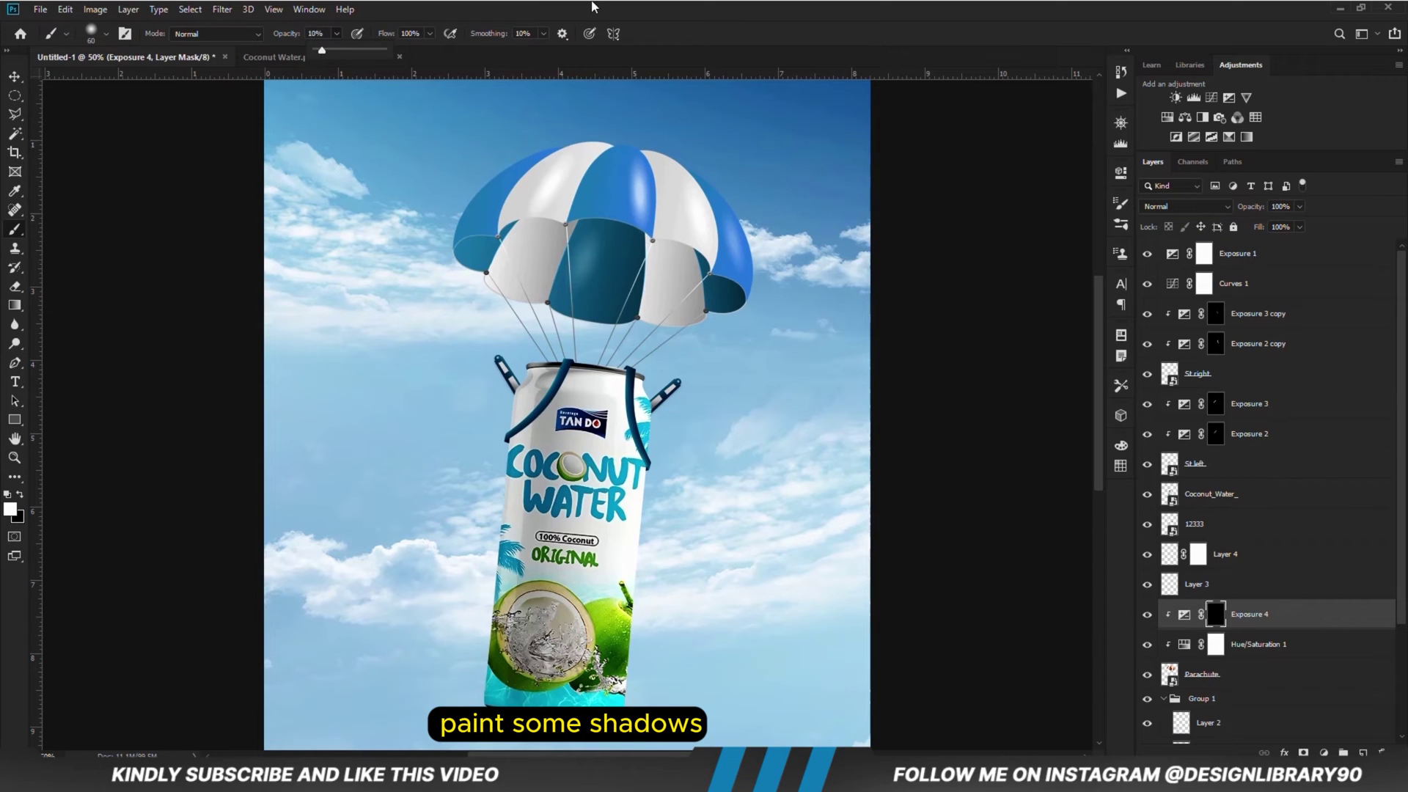
right_click(608, 168)
left_click_drag(756, 204, 759, 204)
left_click(809, 47)
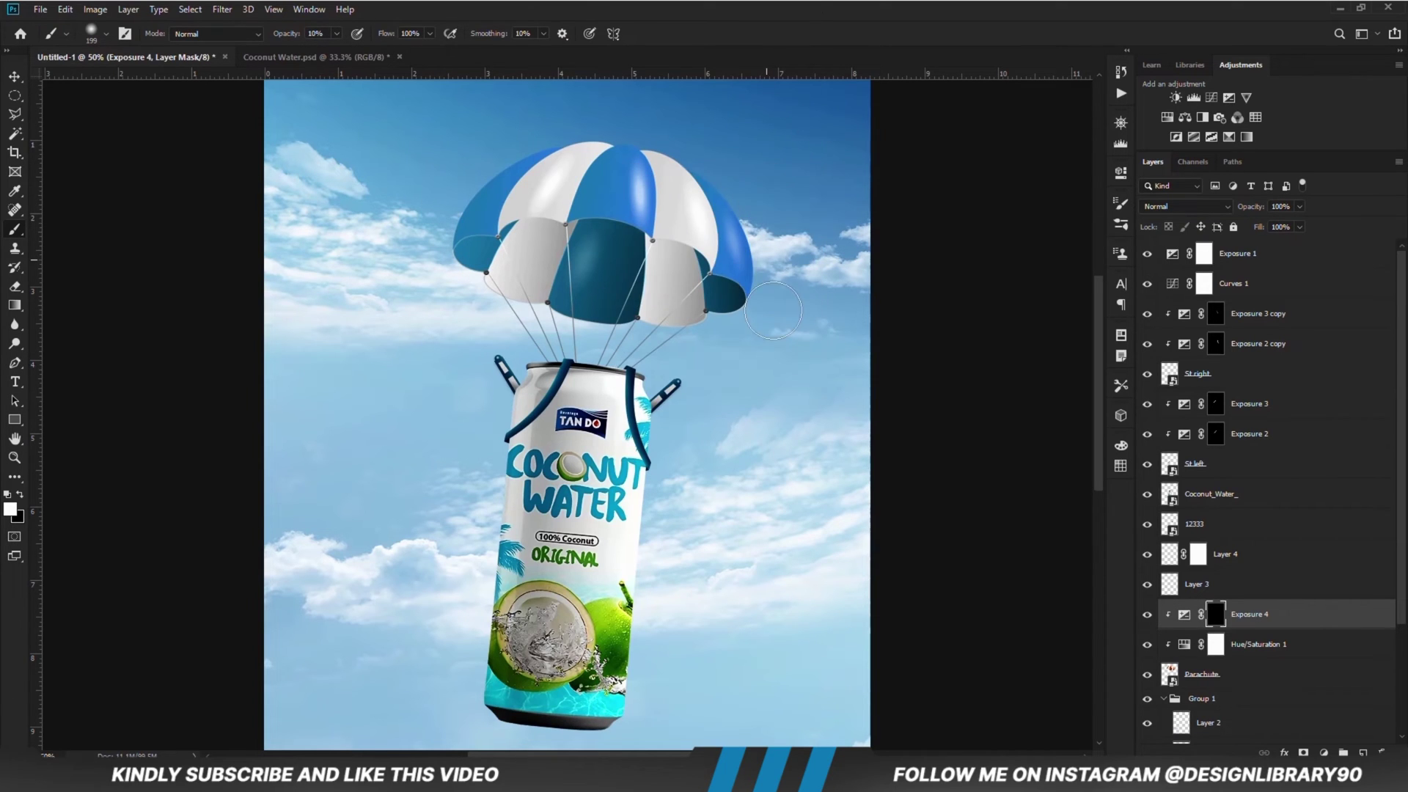
key("bracketright")
key("bracketright")
key("bracketright")
key("bracketright")
key("bracketright")
key("bracketright")
key("bracketright")
key("ctrl+z")
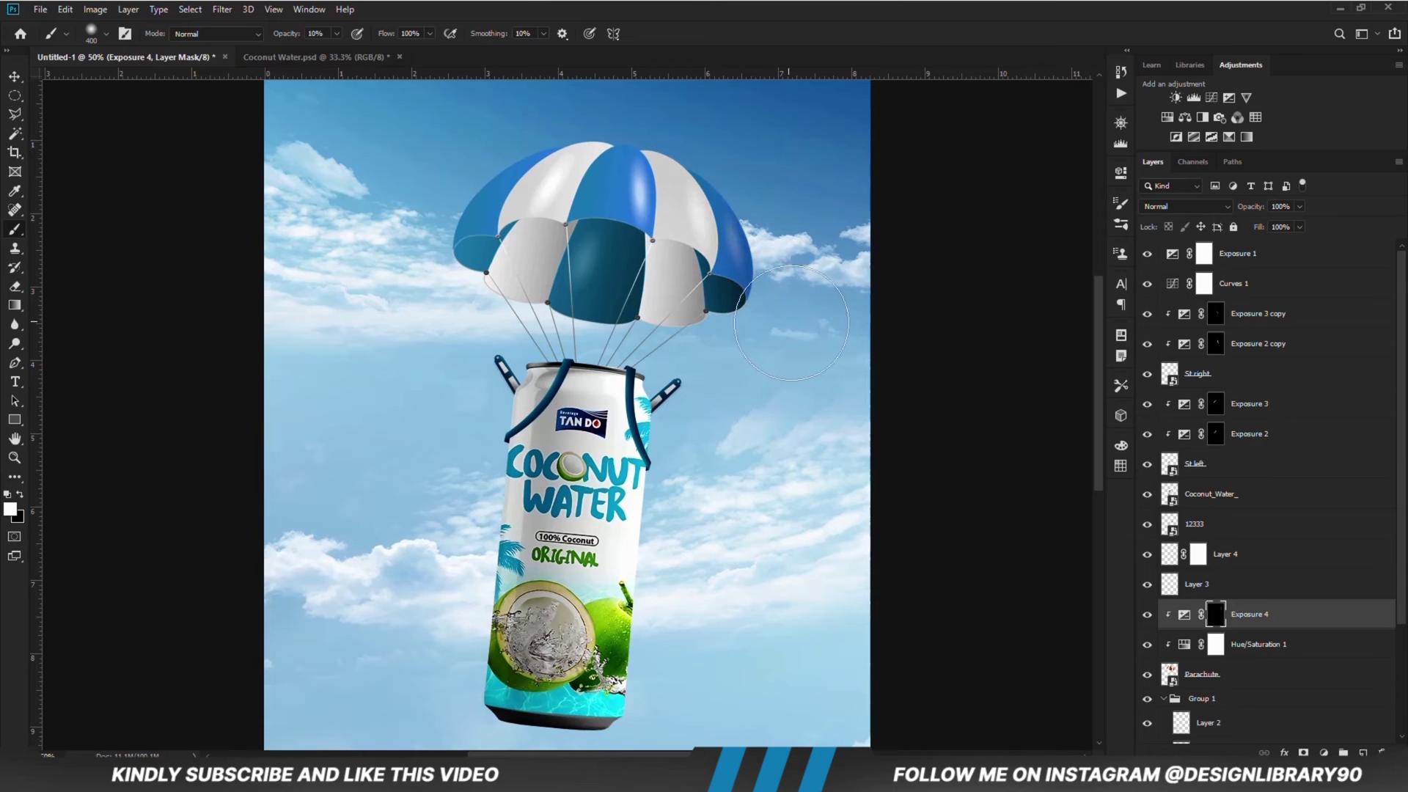
key("bracketleft")
key("bracketleft")
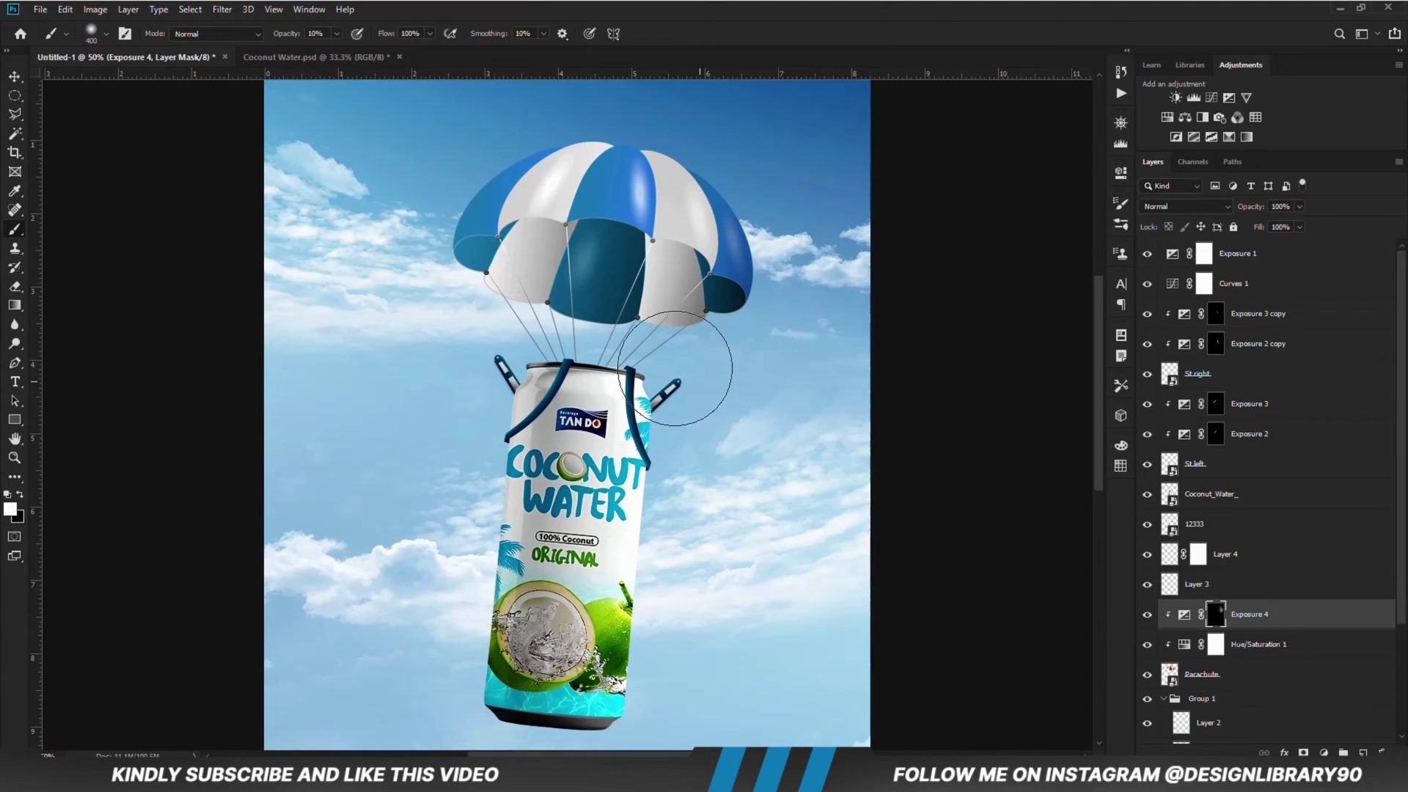
key("bracketleft")
key("bracketleft")
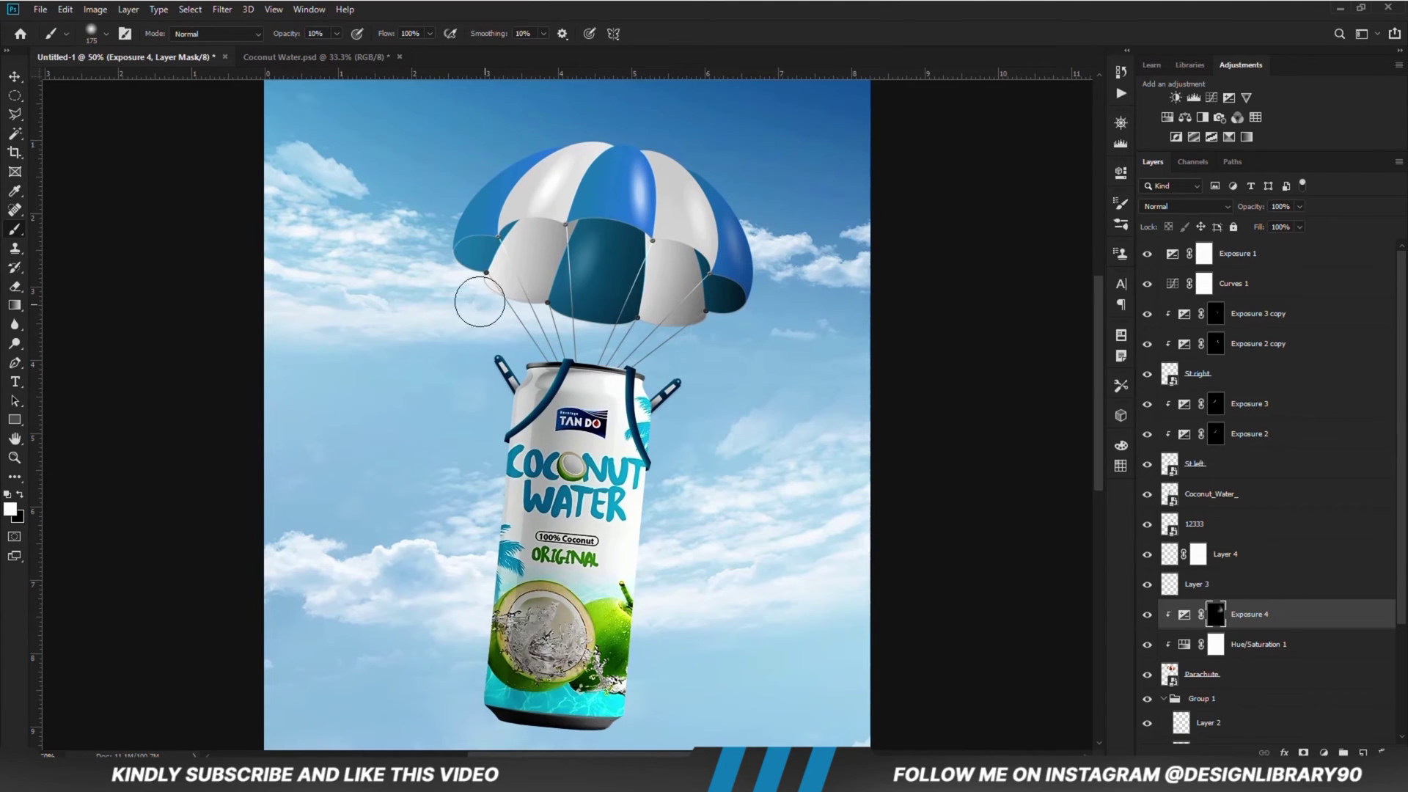
- Compare the parachute with and without Exposure 4, and soften its shadows on the mask using a black brush at 9% opacity
left_click(1146, 615)
left_click(1147, 615)
left_click_drag(335, 33, 332, 49)
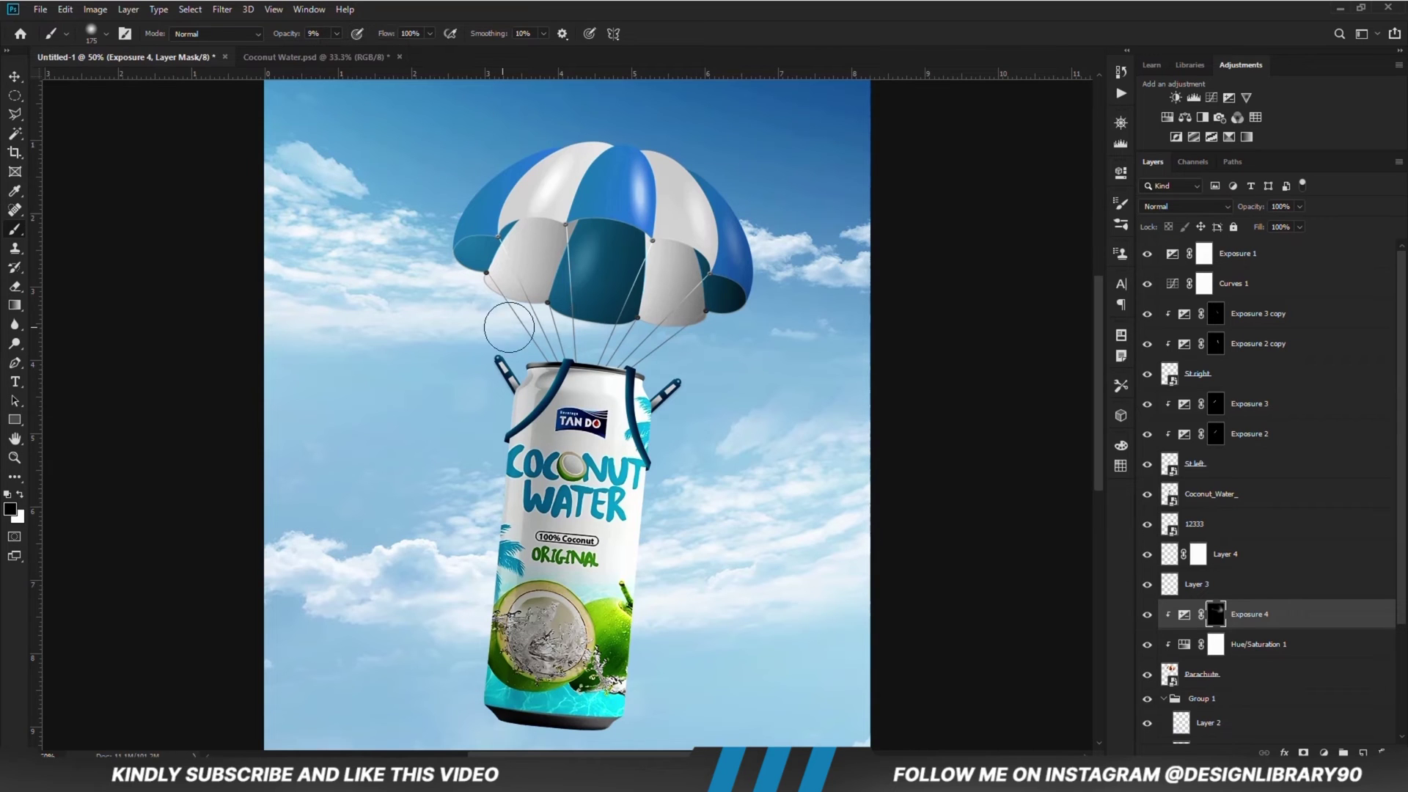
key("bracketright")
key("bracketright")
key("bracketright")
left_click(1147, 615)
left_click(1147, 616)
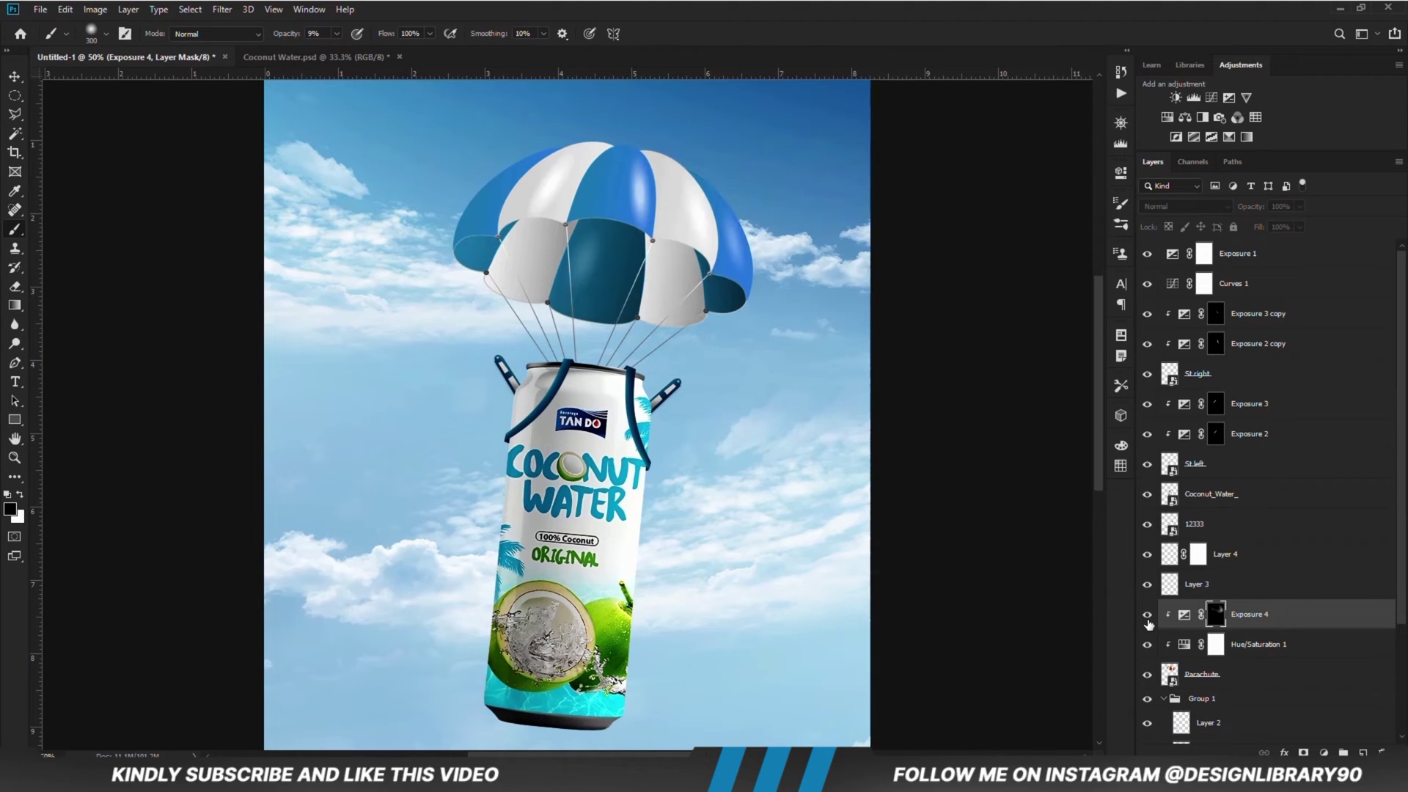
left_click(15, 76)
left_click(134, 271)
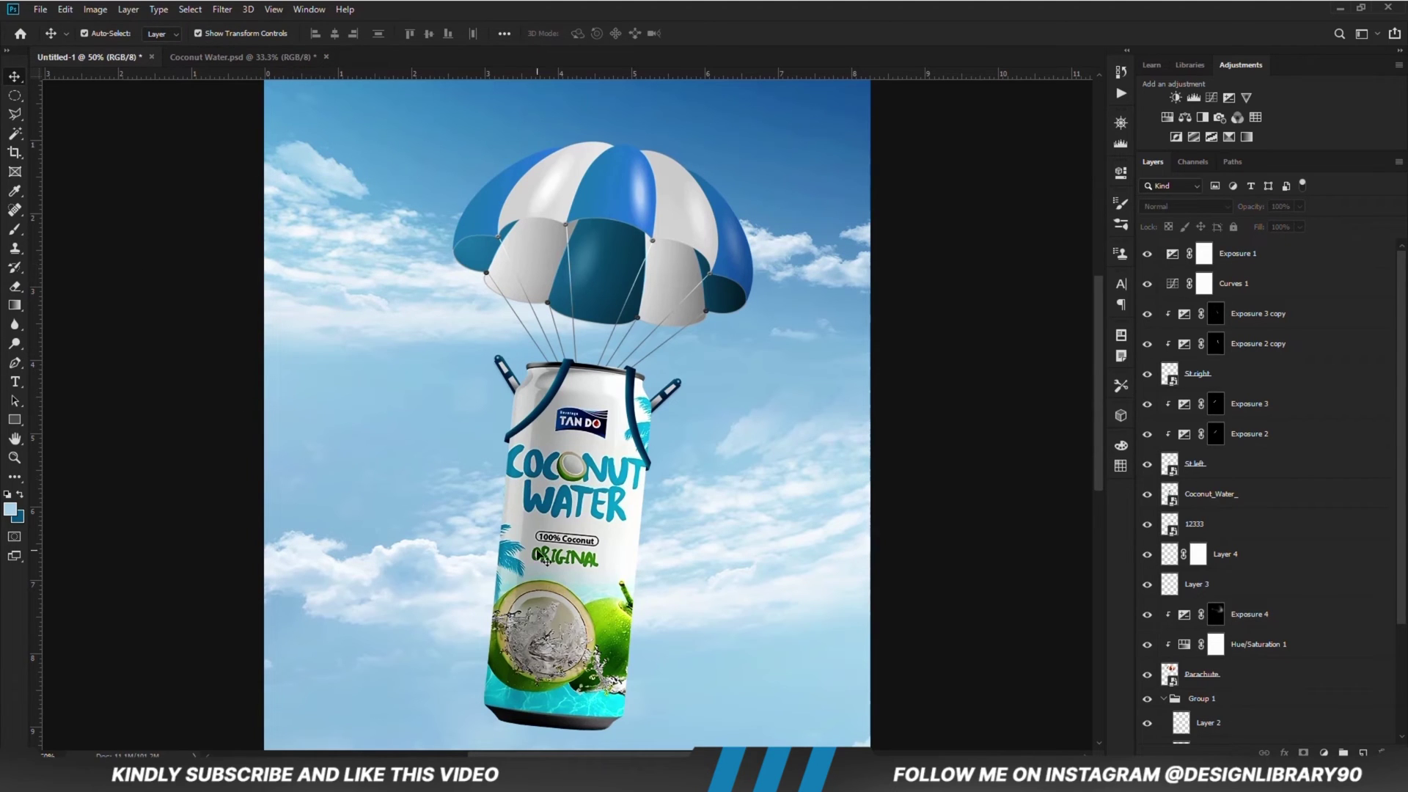
- Add an Exposure adjustment clipped to the Coconut_Water_ can layer, lower its exposure to strongly darken the can, and invert its mask to black
left_click(517, 554)
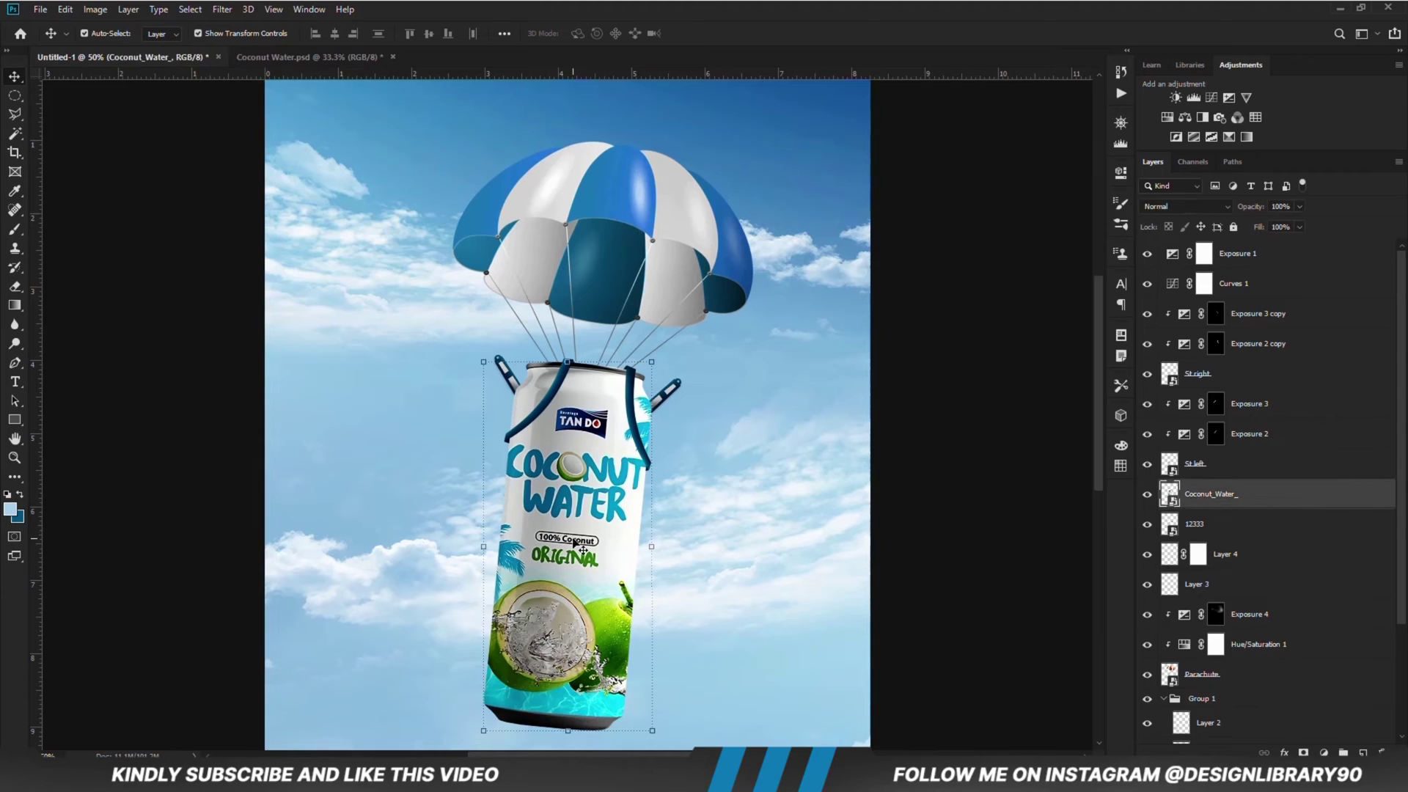
left_click(1148, 494)
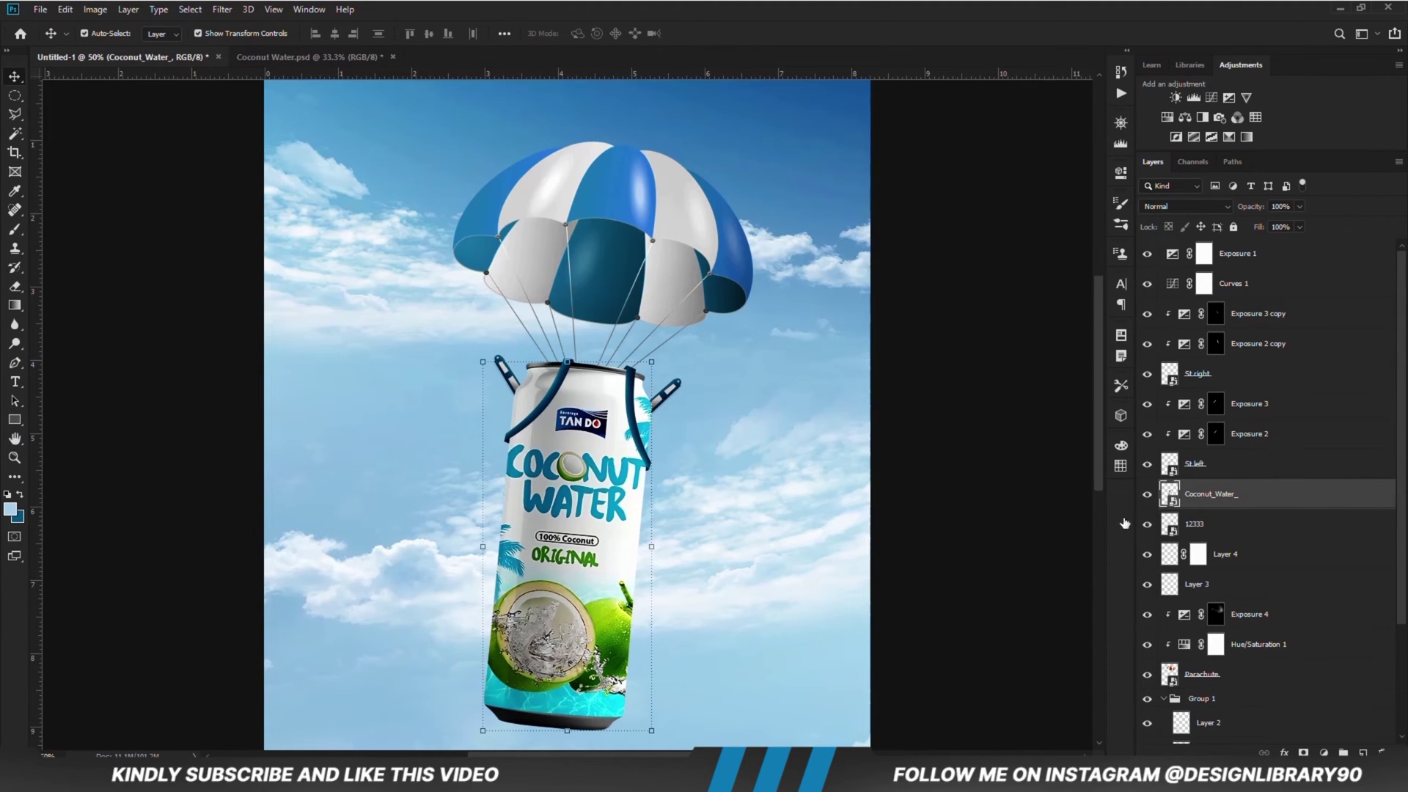
key("ctrl+plus")
left_click(1017, 486)
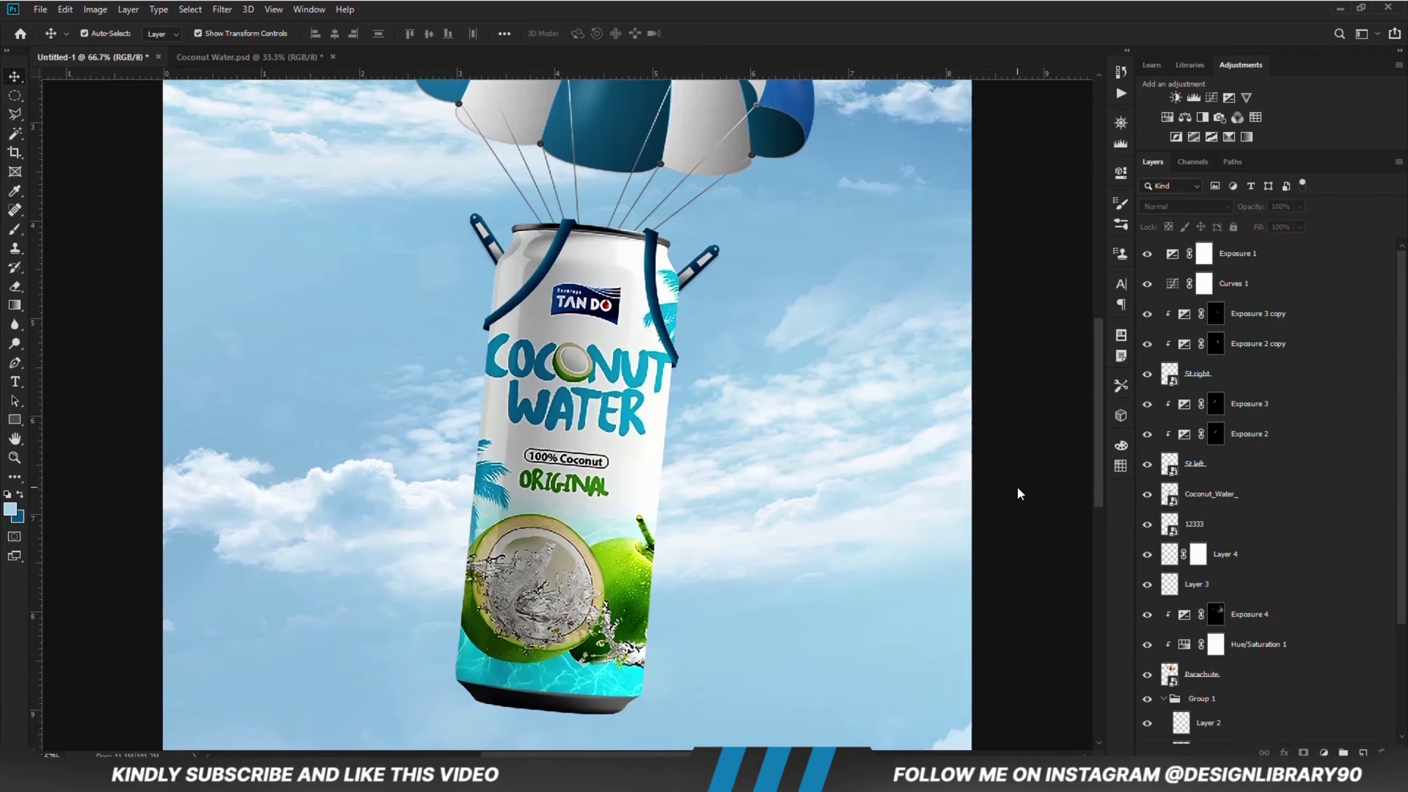
left_click(1203, 494)
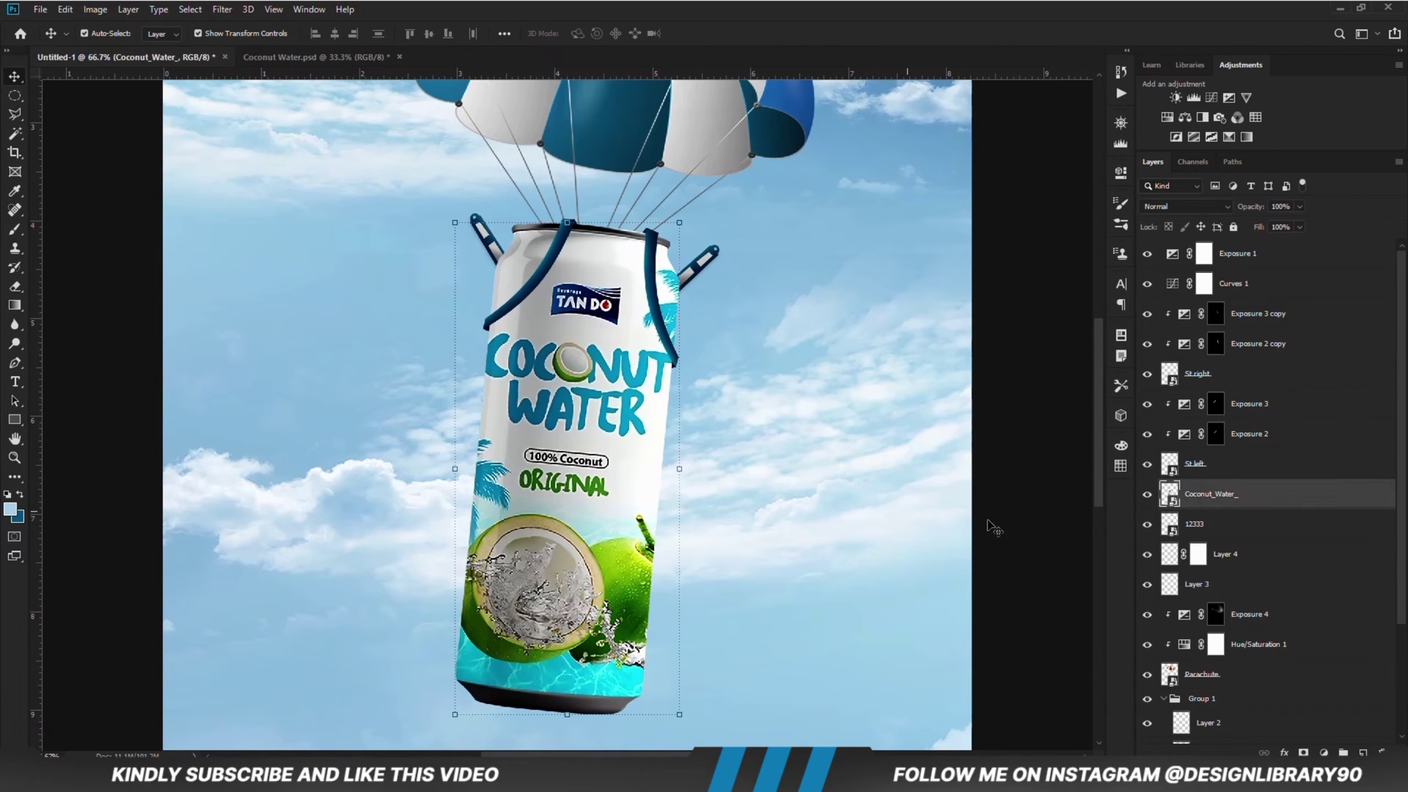
left_click(1147, 495)
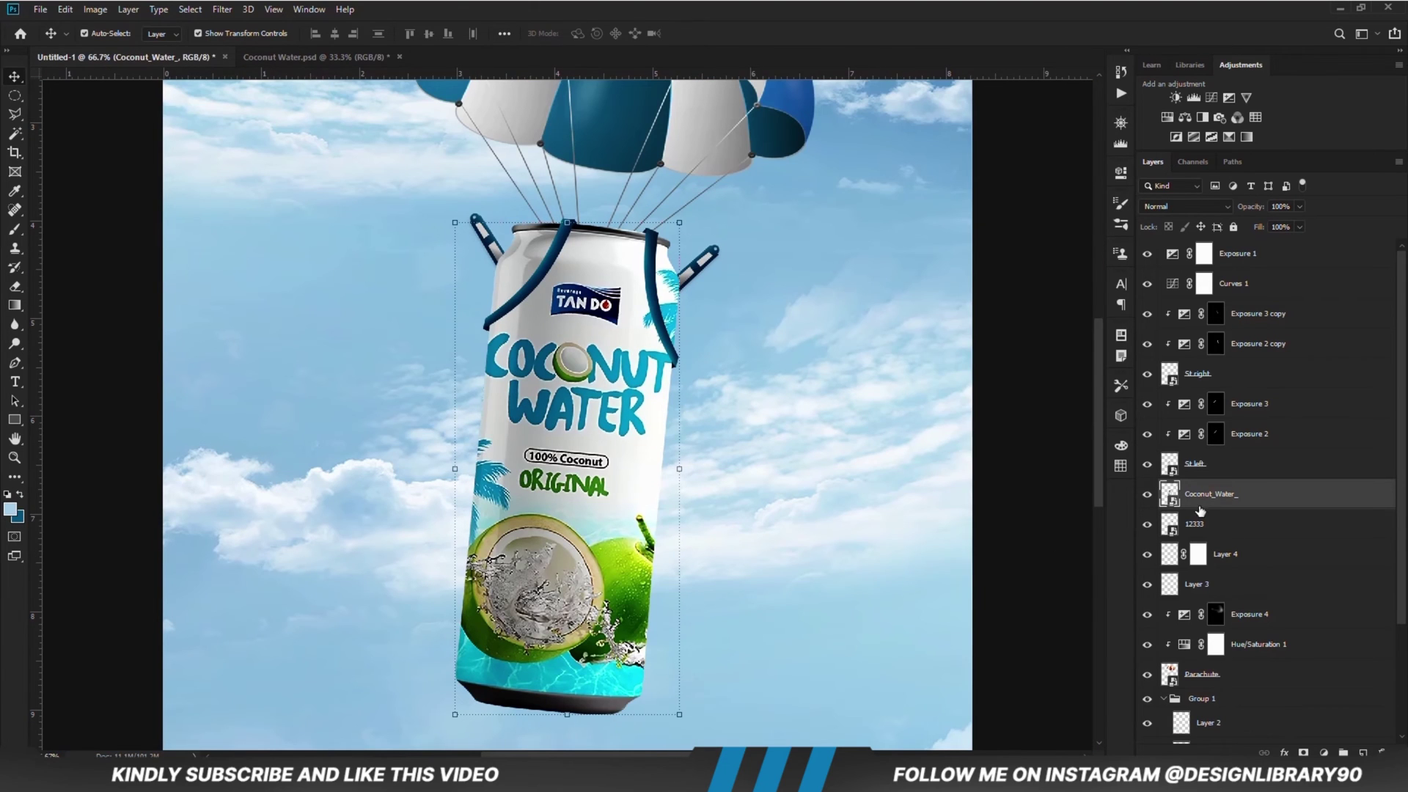
left_click(1324, 753)
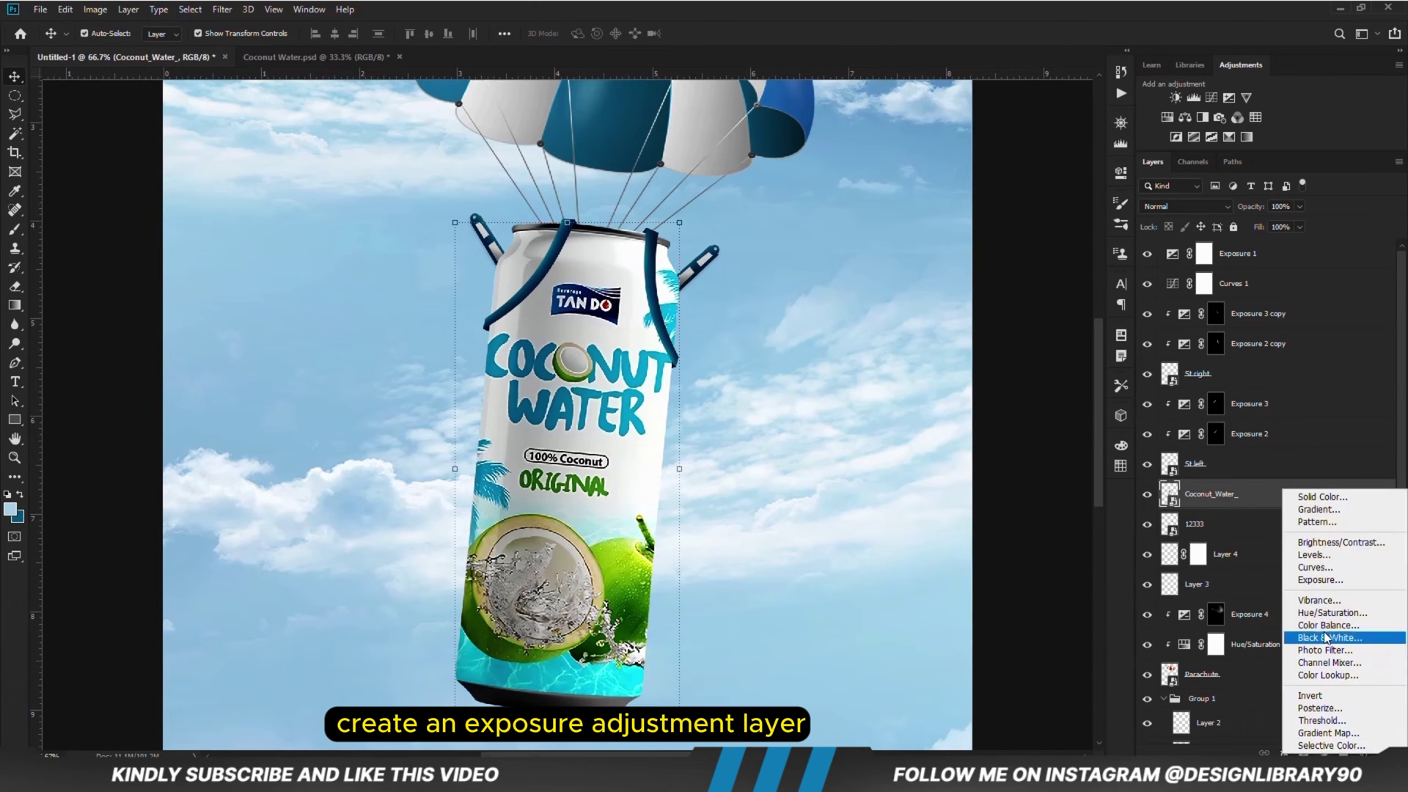
left_click(1320, 579)
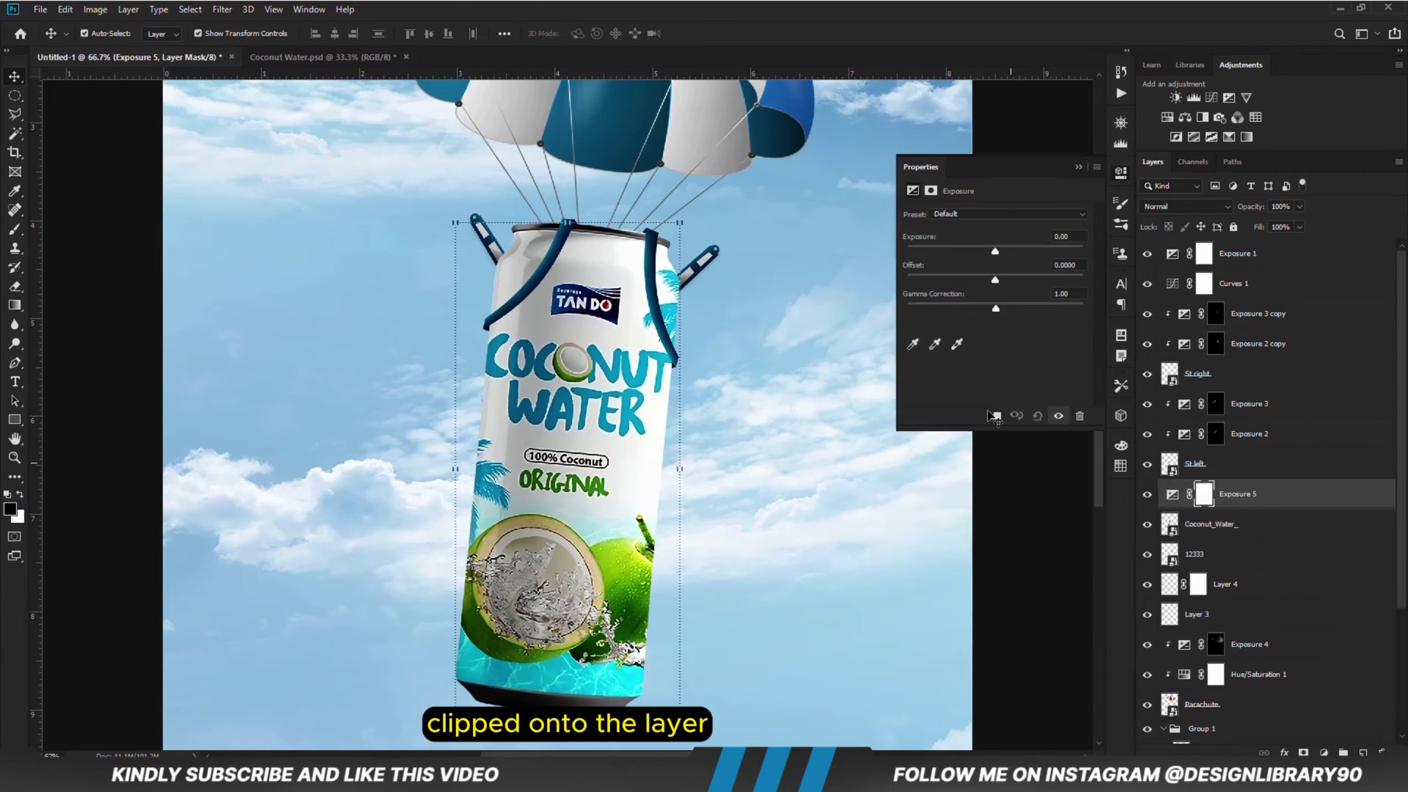
left_click(994, 416)
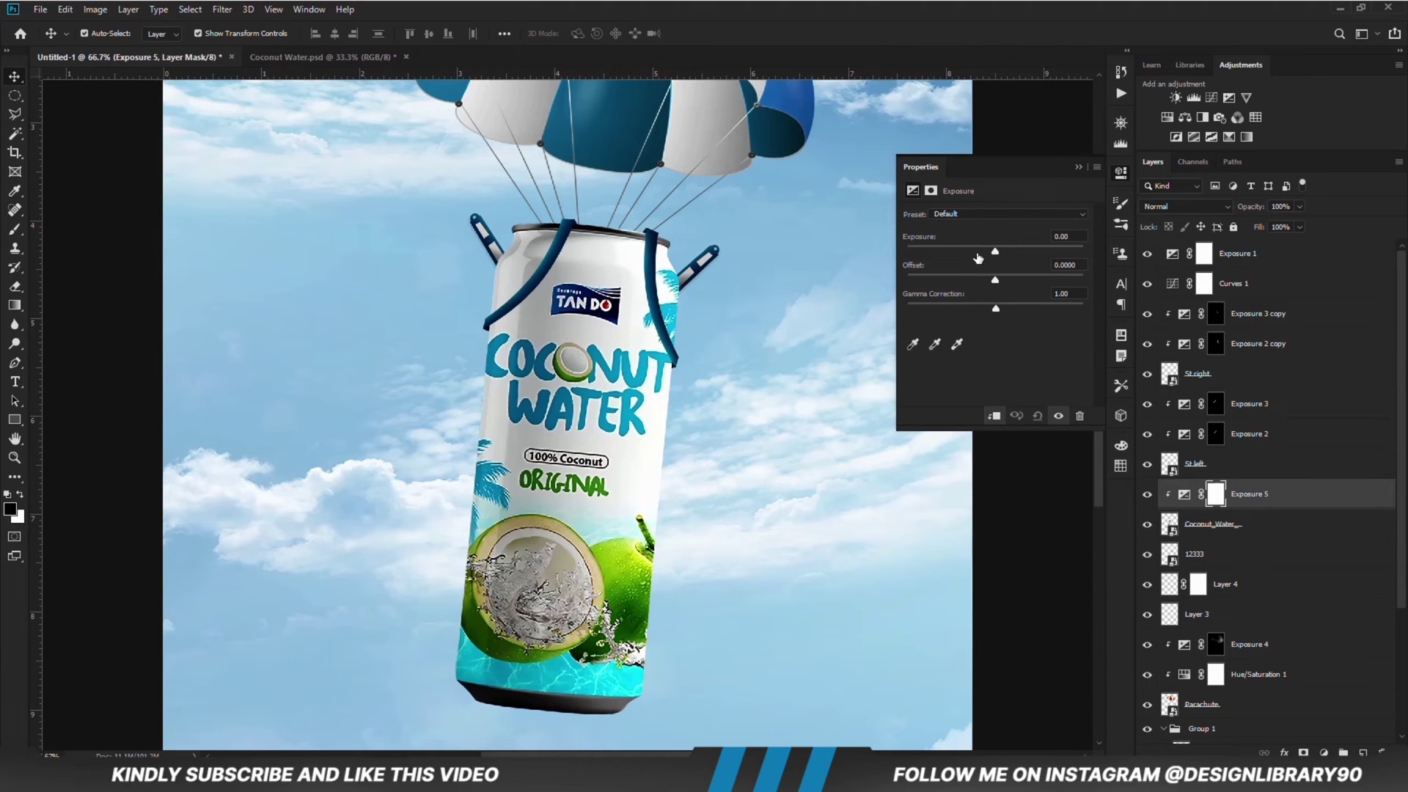
left_click_drag(960, 251, 958, 252)
left_click(1080, 167)
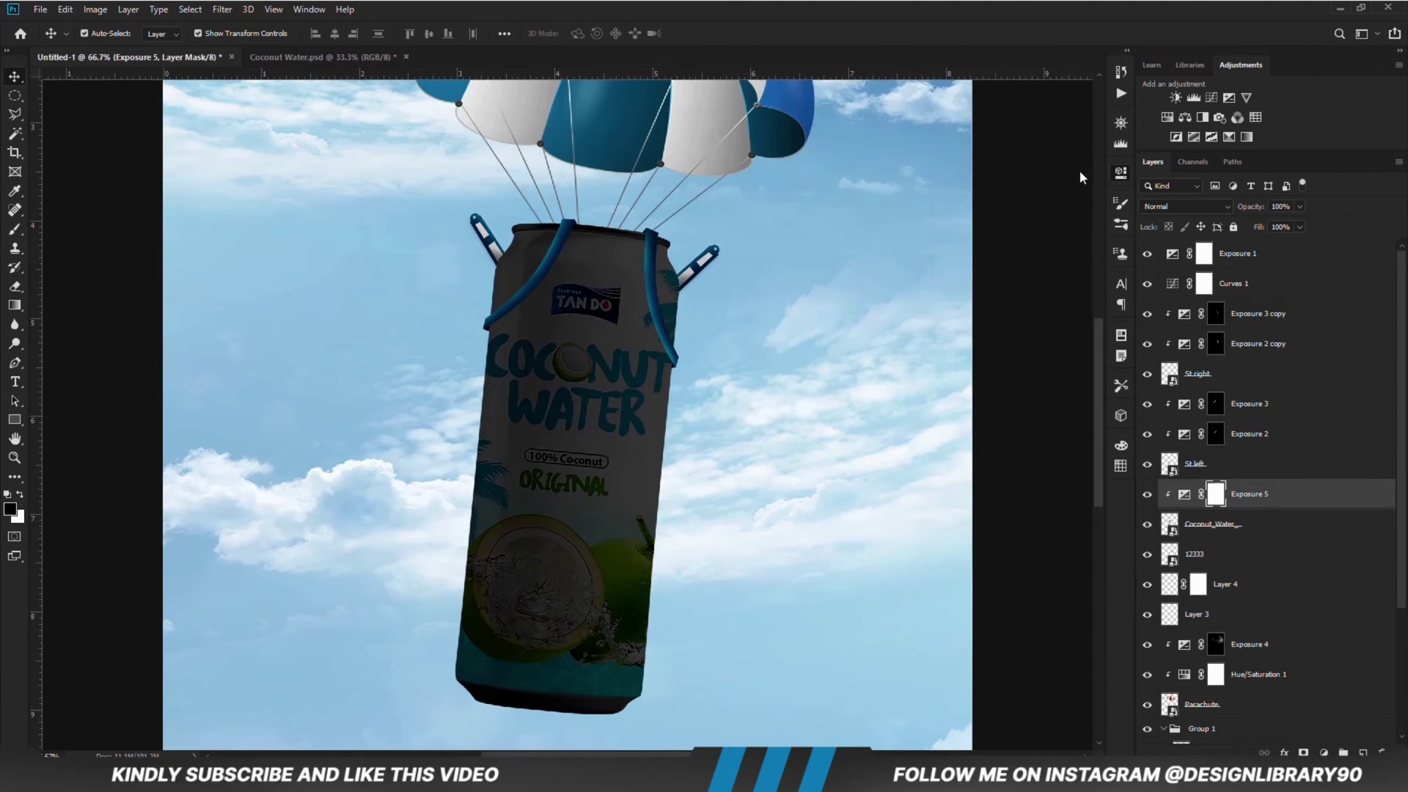
key("ctrl+i")
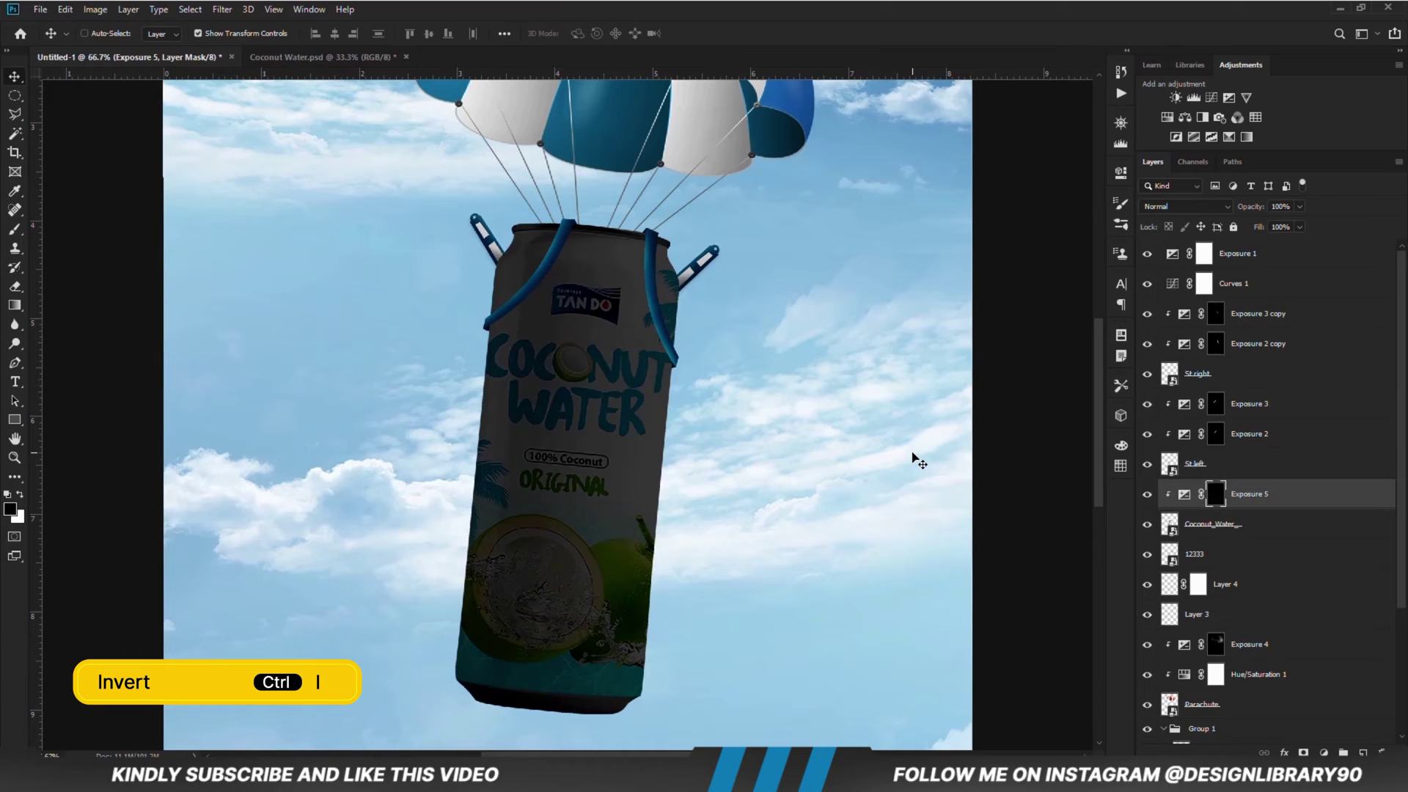
- Paint shadows on the can through the Exposure 5 mask with a size 400 white brush at 9% opacity, and set the adjustment's opacity to 23%
left_click(15, 229)
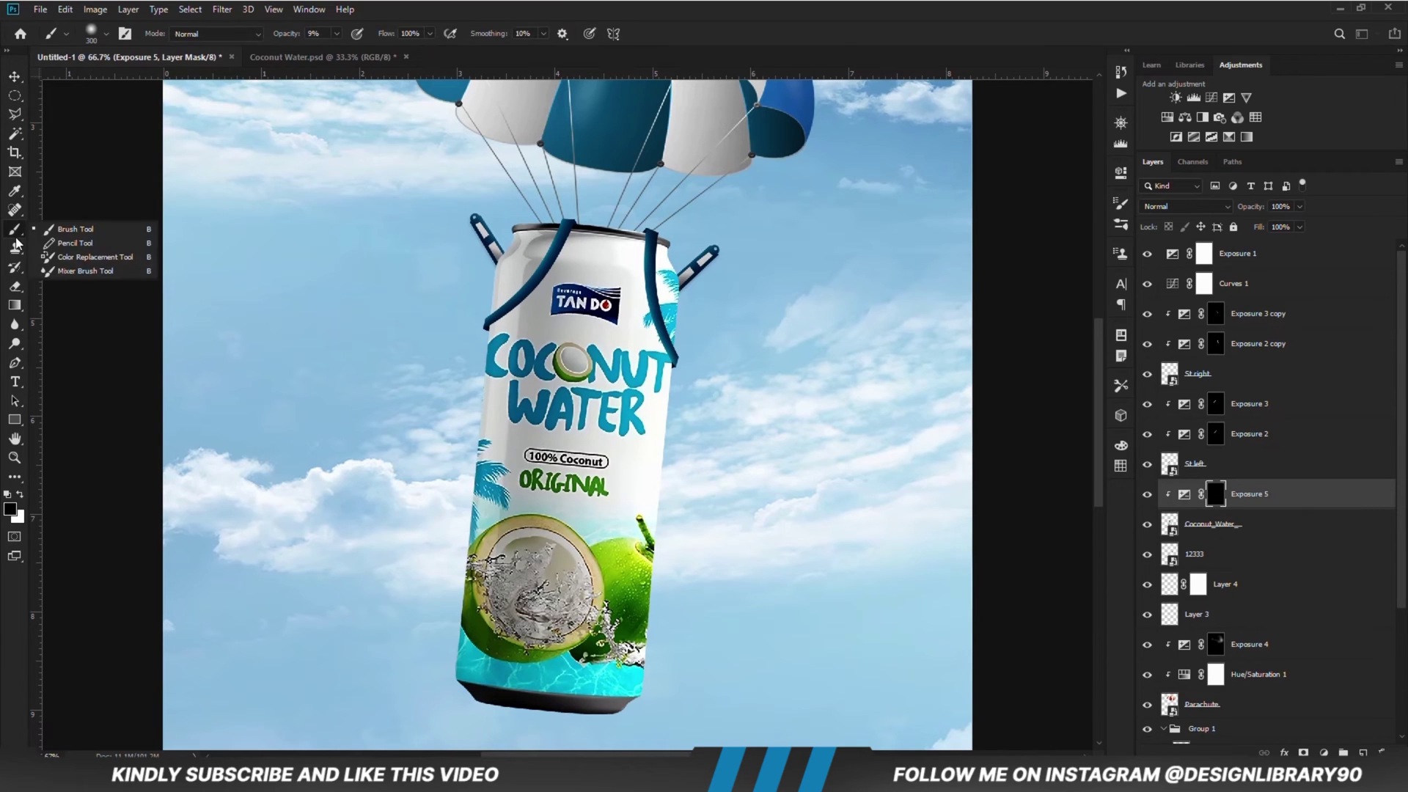
left_click(73, 230)
left_click(501, 7)
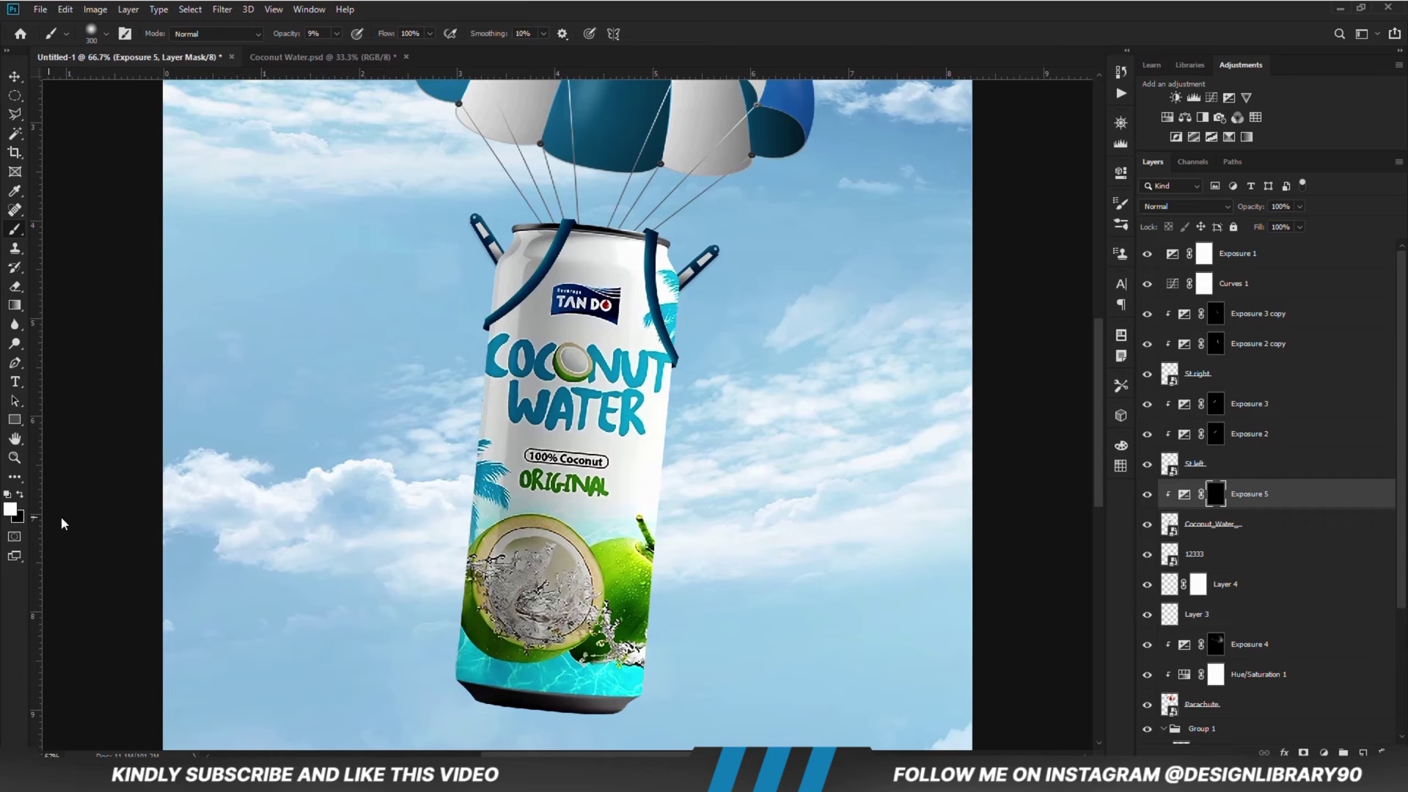
key("bracketright")
left_click(625, 686)
left_click(609, 683)
mouse_move(710, 362)
left_mouse_down()
mouse_move(729, 252)
mouse_move(723, 503)
left_mouse_up()
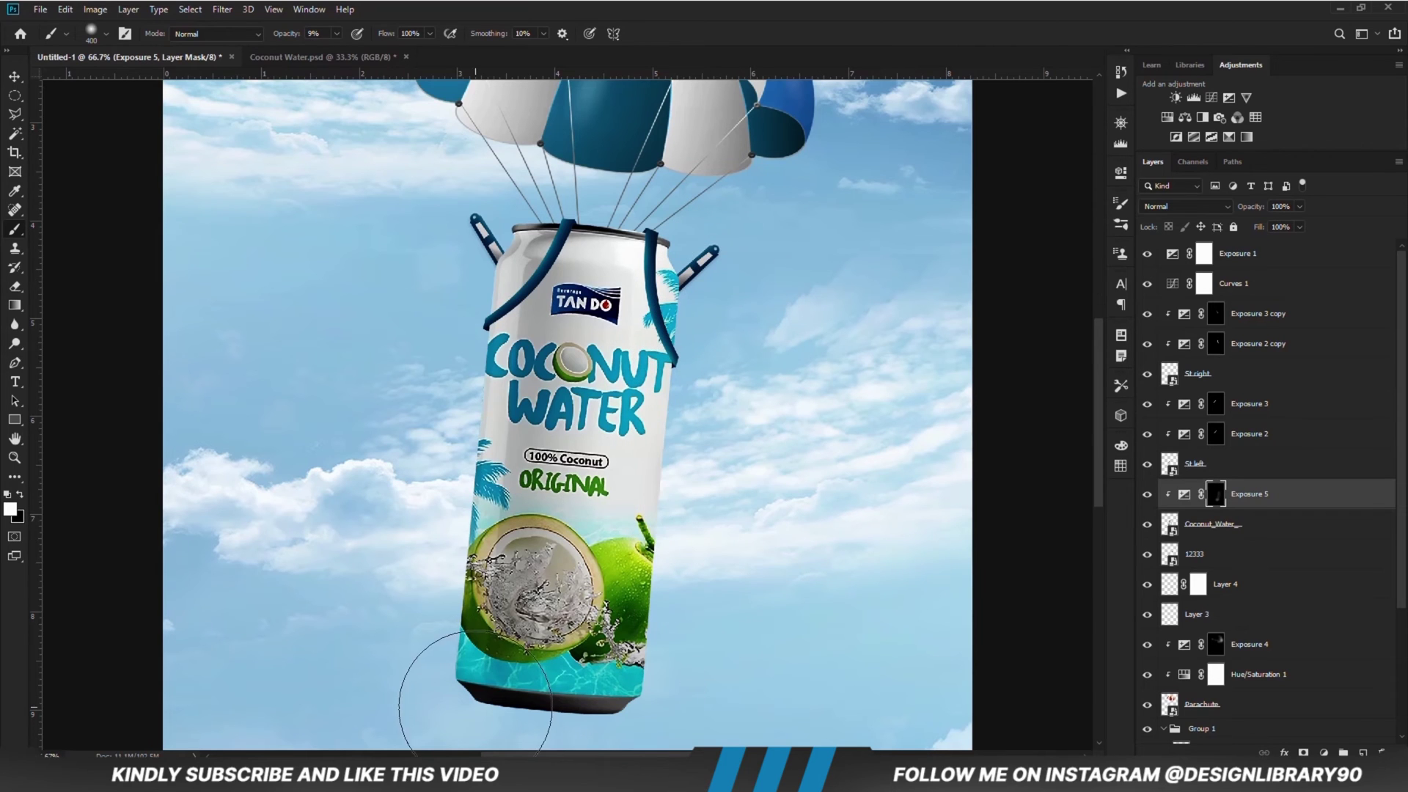
left_click(543, 293)
left_click(628, 310)
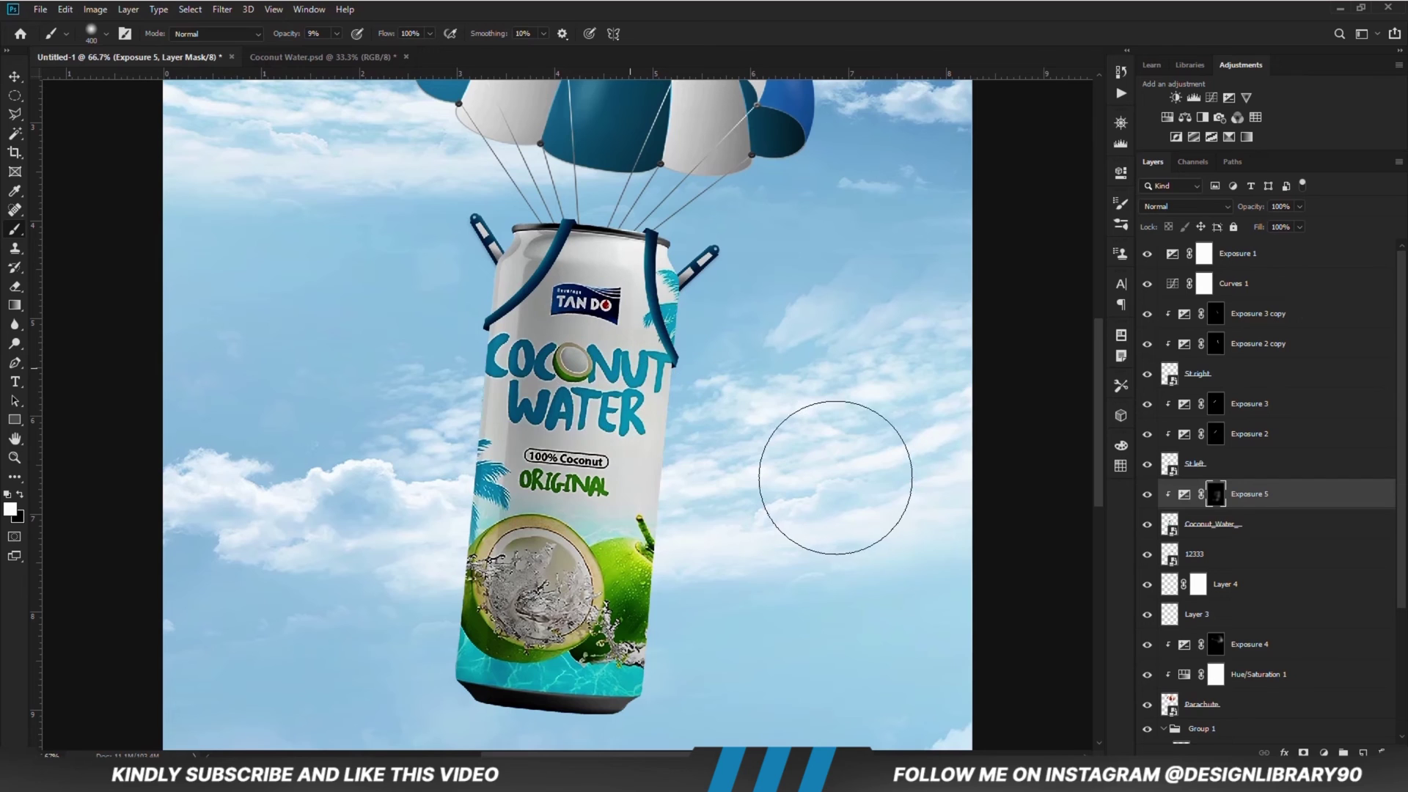
left_click_drag(1269, 229, 1264, 226)
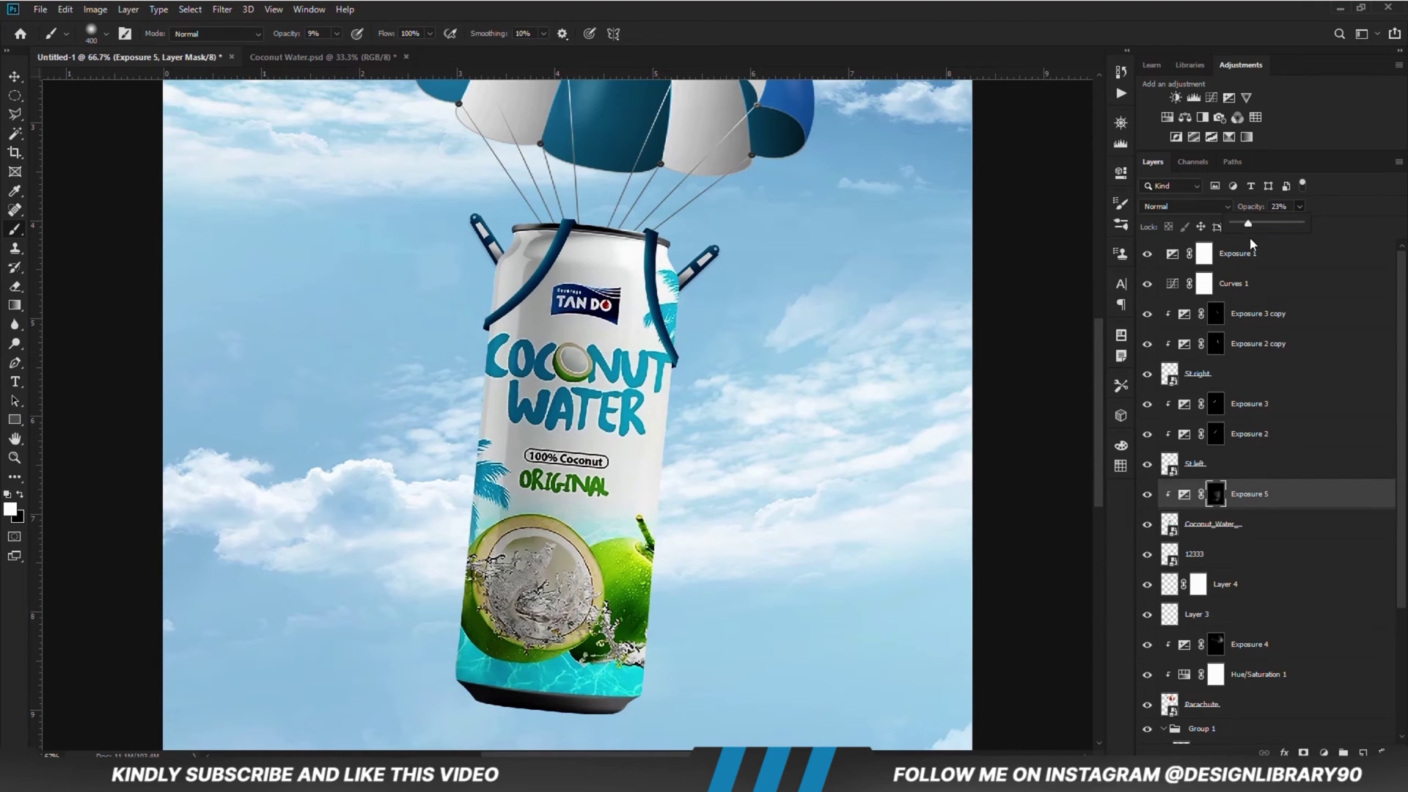
- Add another Exposure adjustment above Exposure 5, clipped to the can, set its exposure to -3.67, and invert its mask to black
left_click(1324, 753)
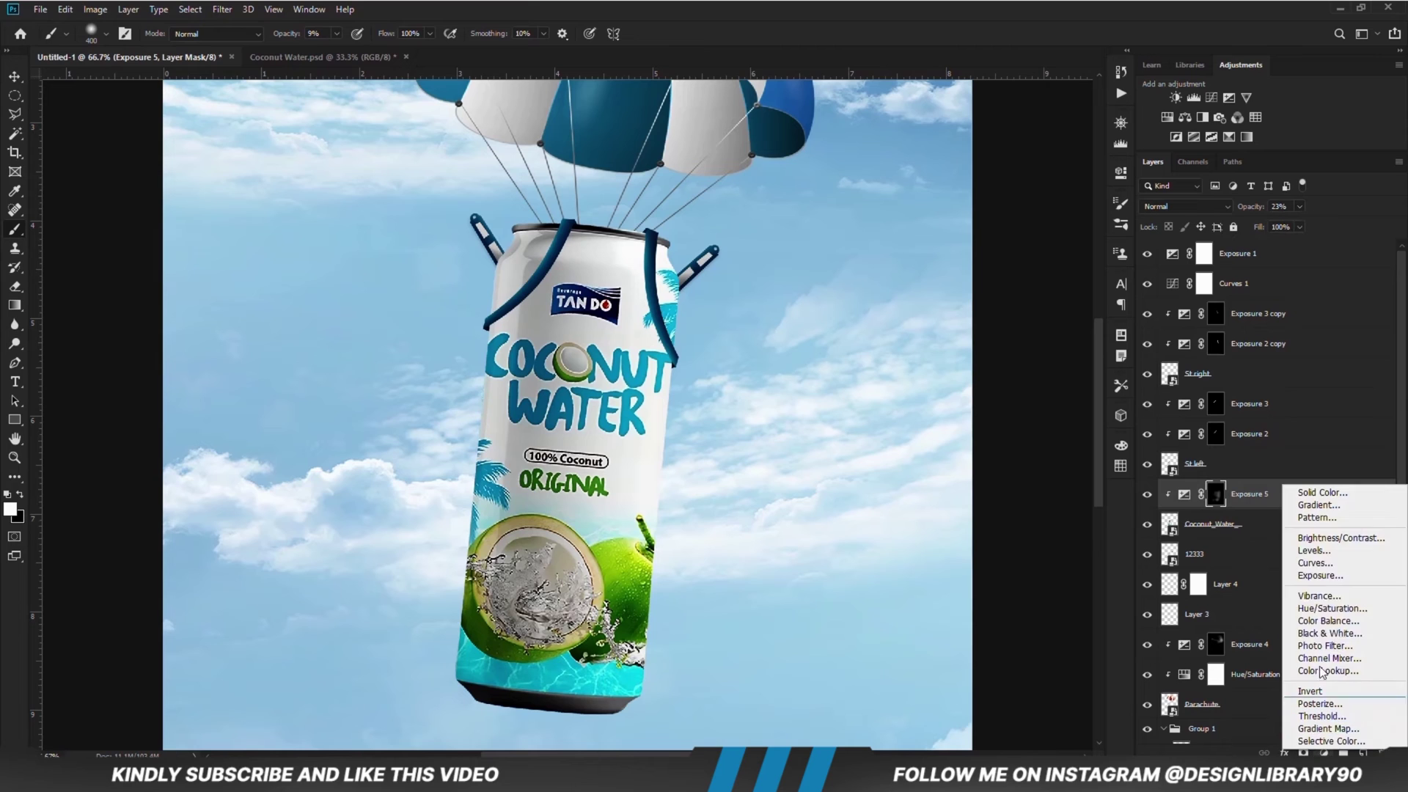
left_click(1312, 574)
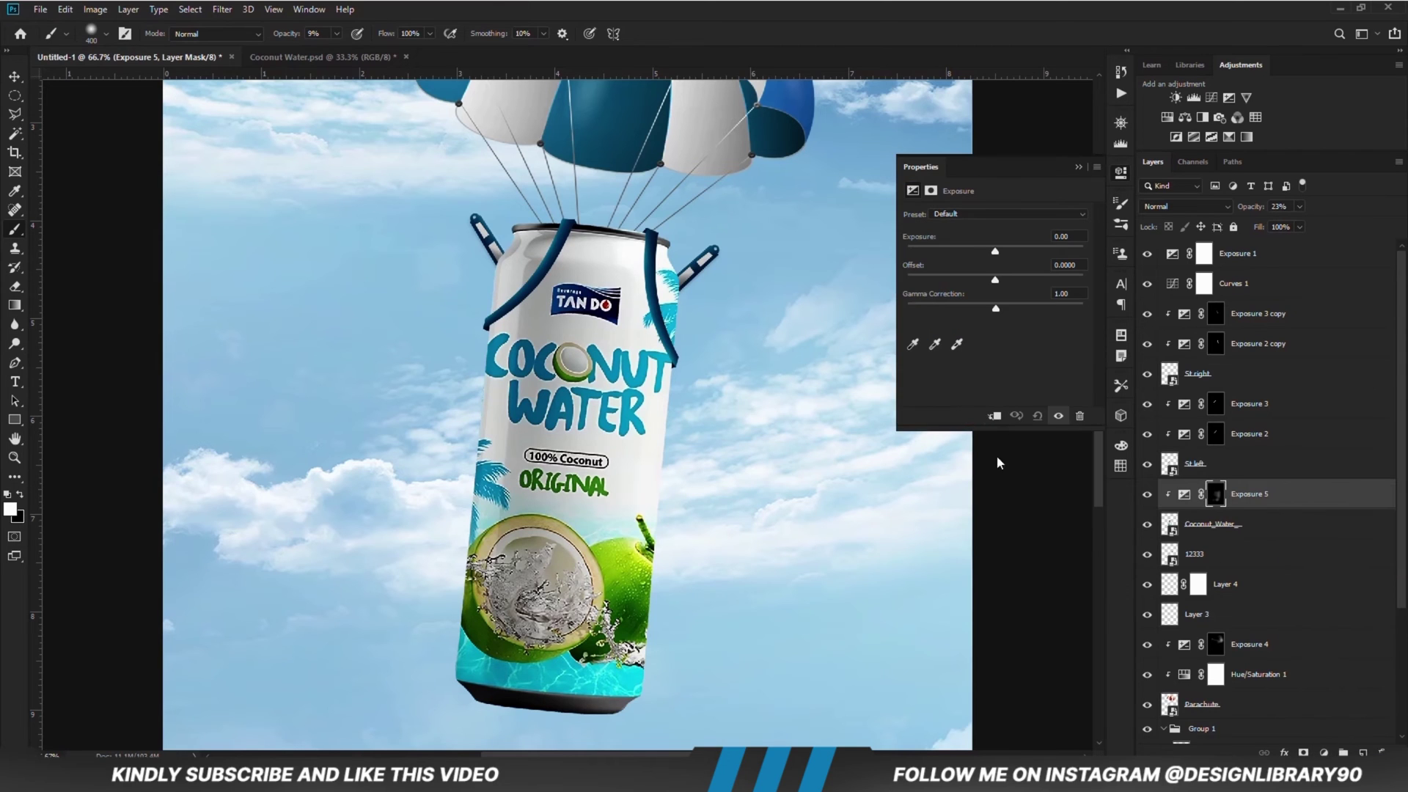
left_click(995, 416)
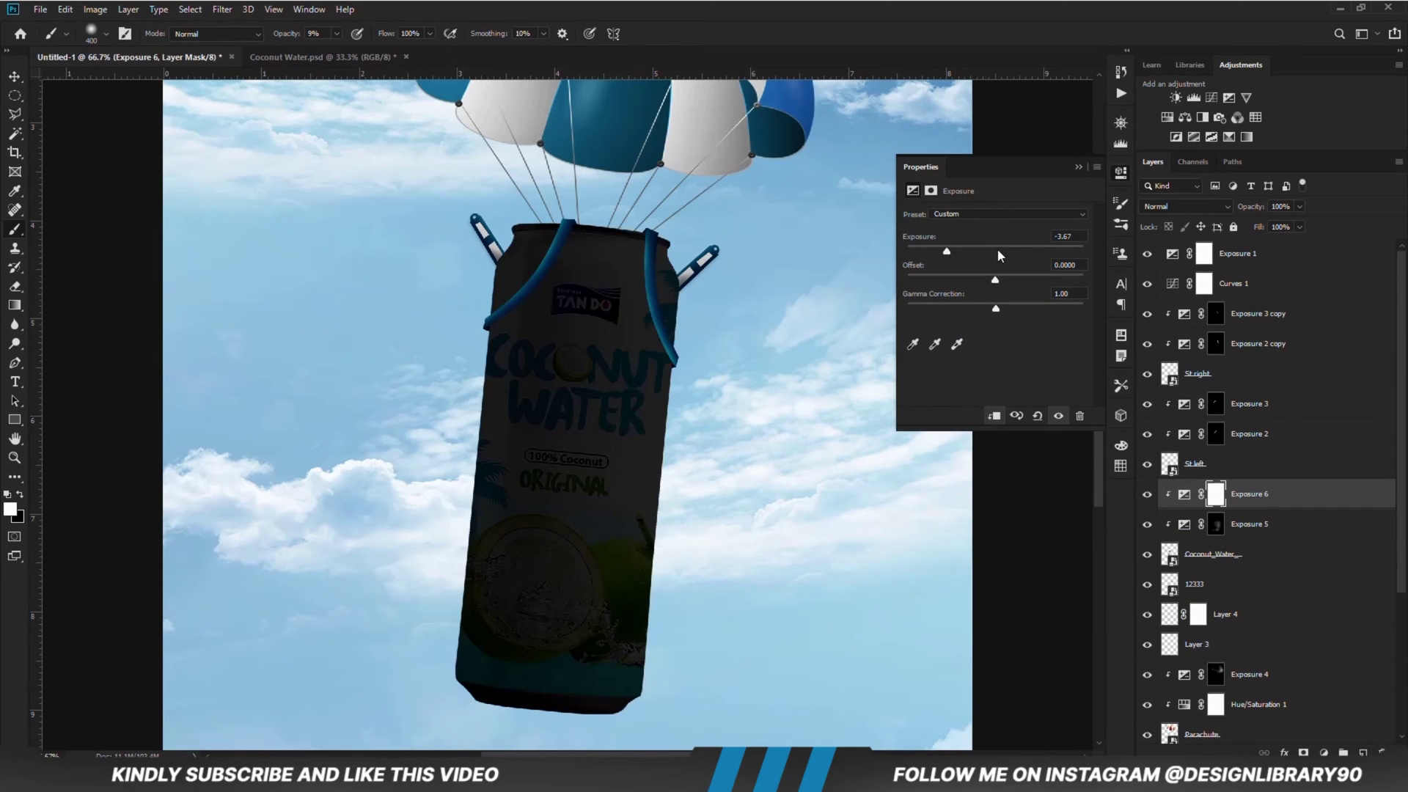
left_click(1078, 167)
key("ctrl+i")
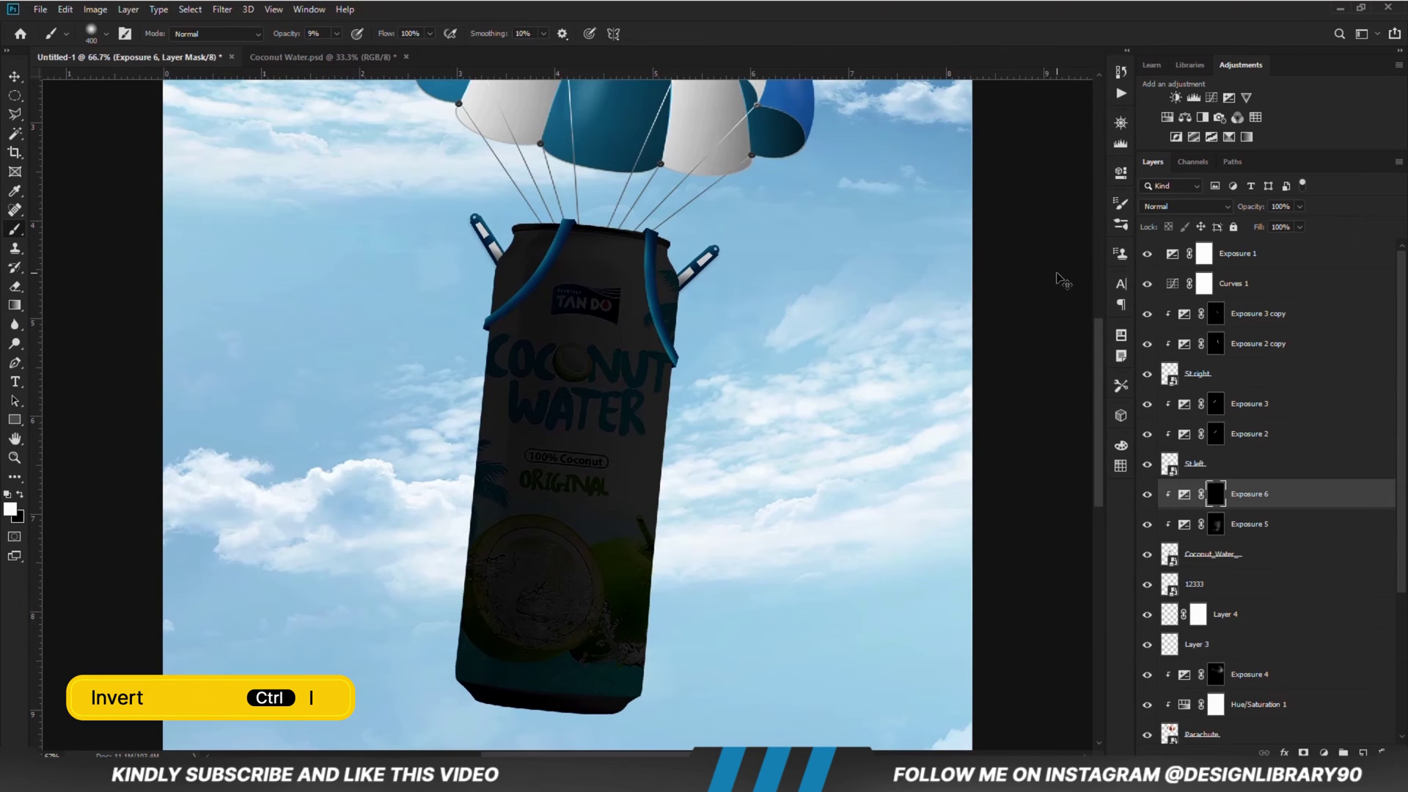
- Paint shadows down the can's right edge through the Exposure 6 mask with a white brush at 9% opacity, varying its size
left_click(706, 428)
left_click(715, 492)
left_click(696, 519)
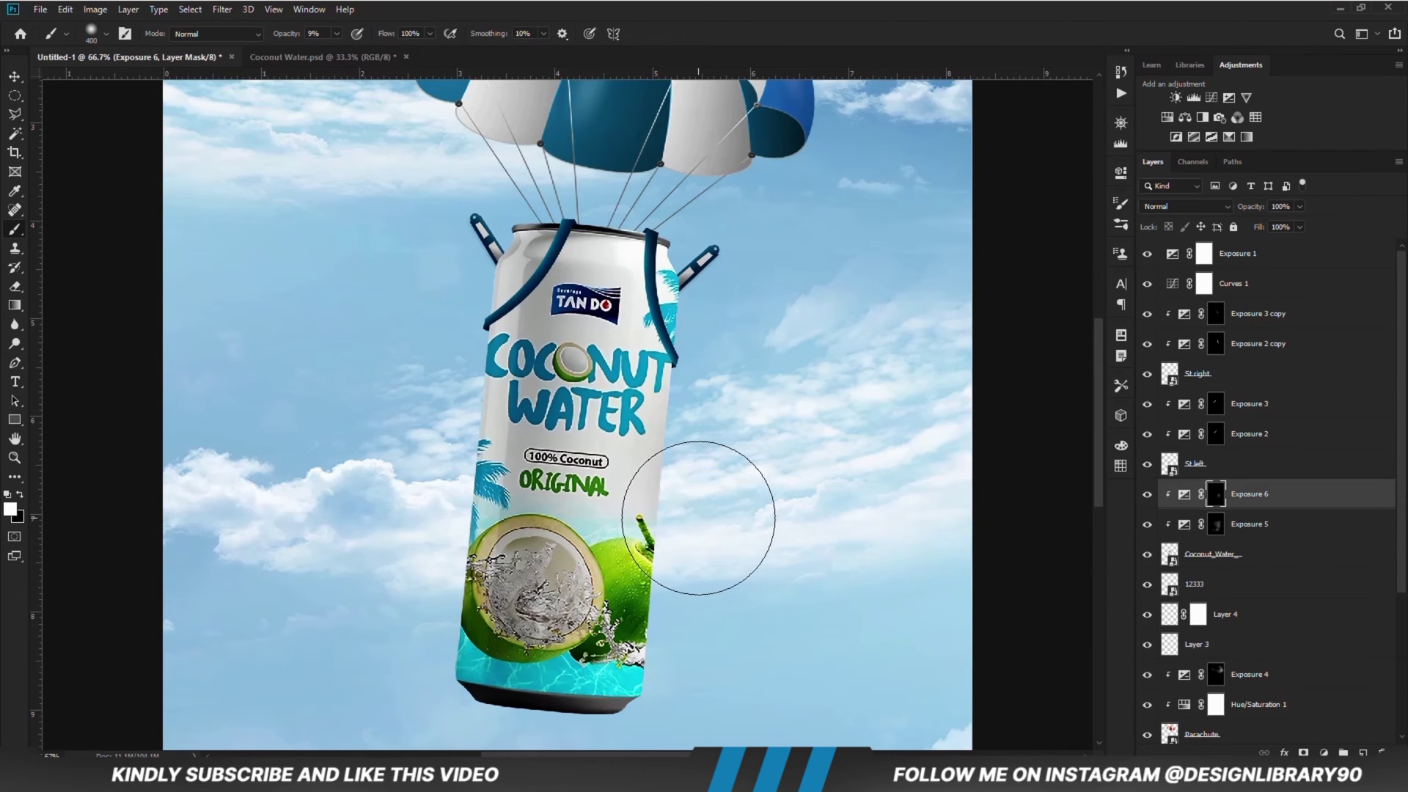
left_click(691, 566)
key("bracketleft")
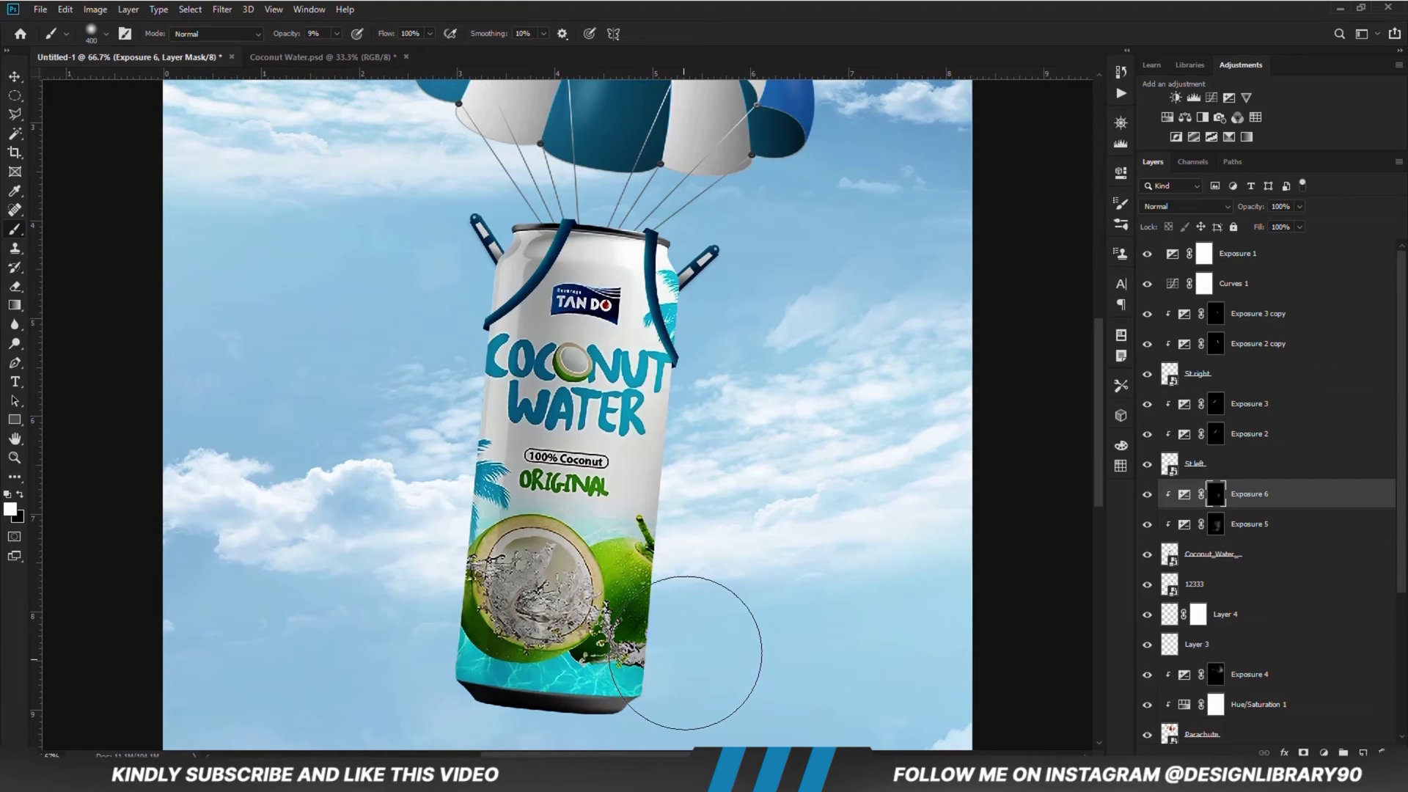
key("bracketleft")
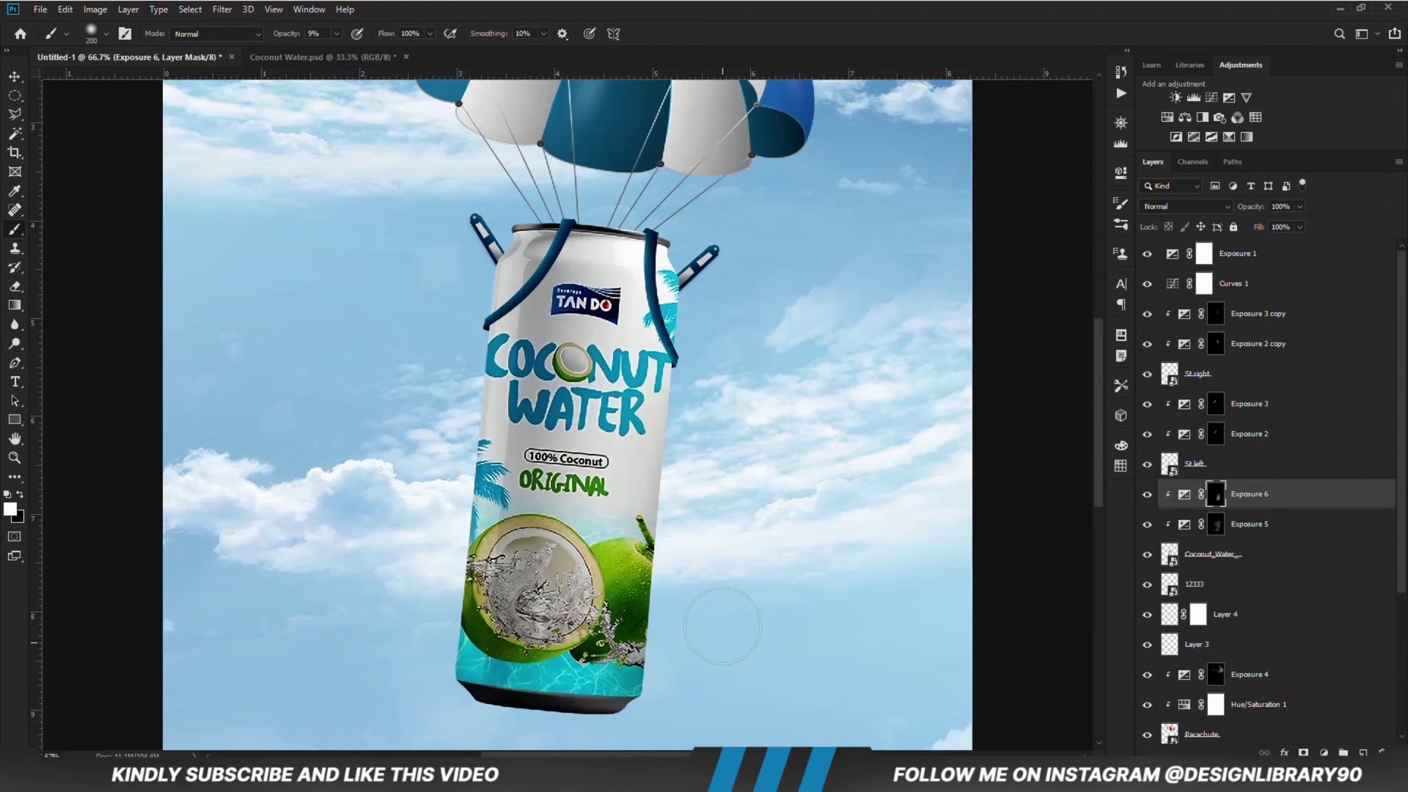
key("bracketright")
key("bracketright")
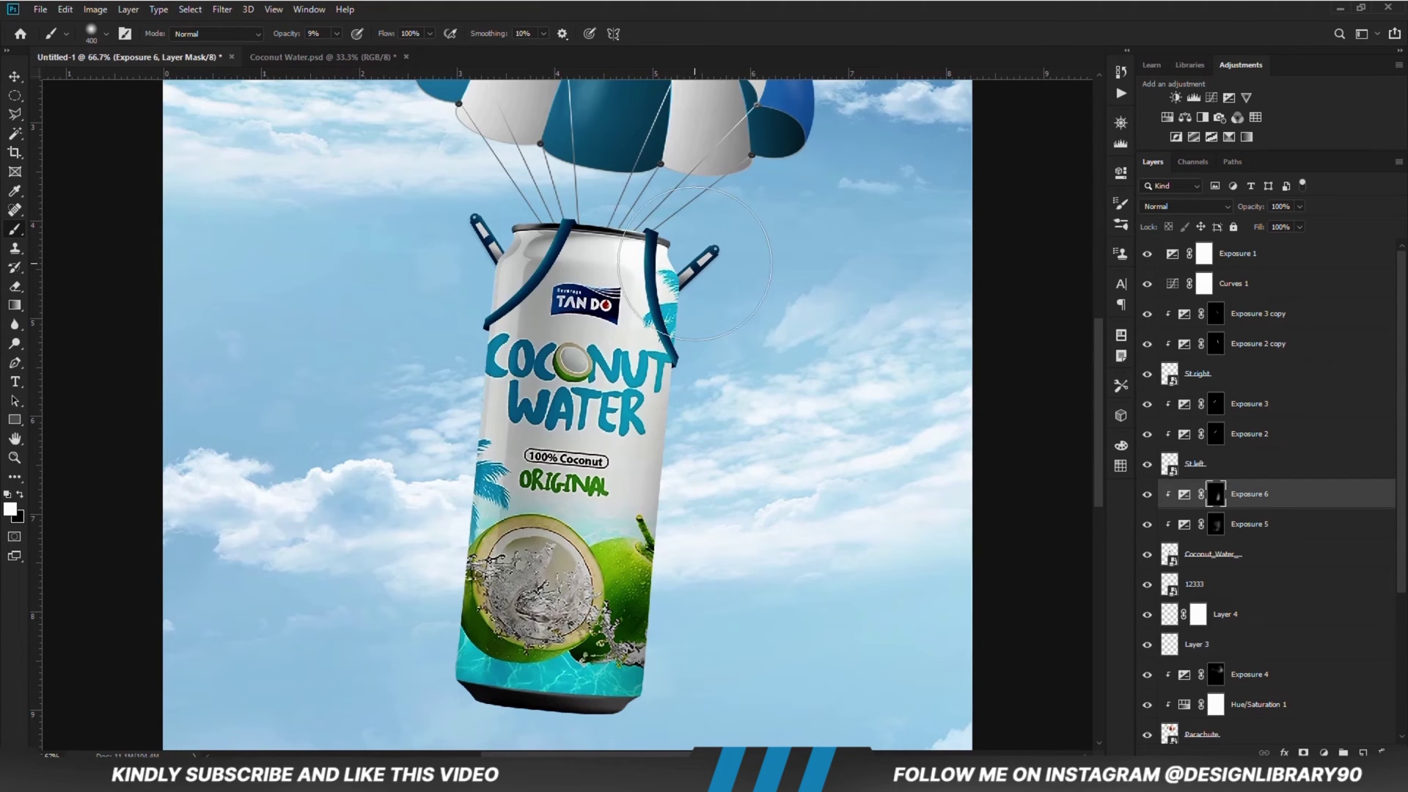
left_click_drag(701, 267, 738, 337)
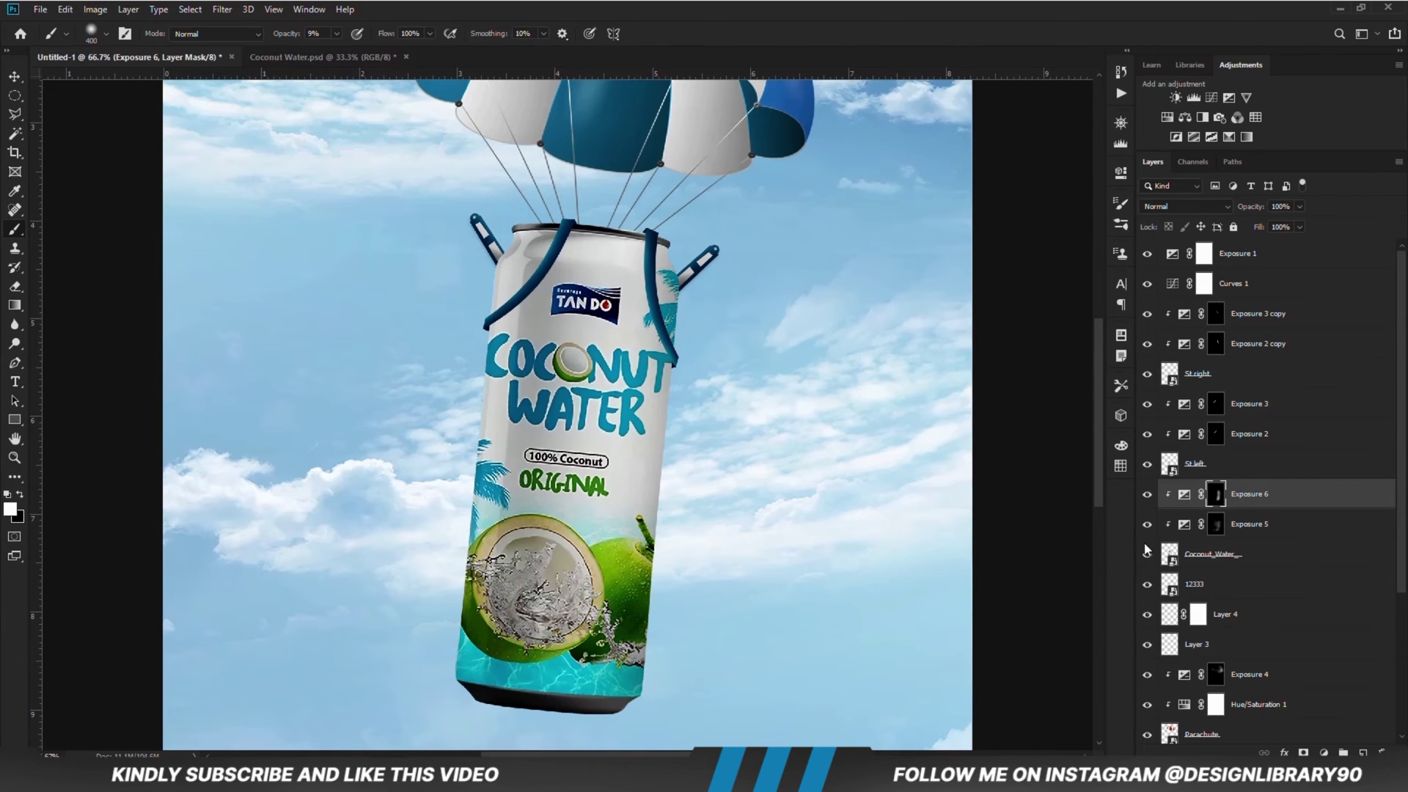
- Compare the can with and without Exposure 6, set that adjustment's opacity to 71%, and deselect all layers
left_click(1147, 495)
left_click(1146, 495)
left_click_drag(1300, 211, 1271, 229)
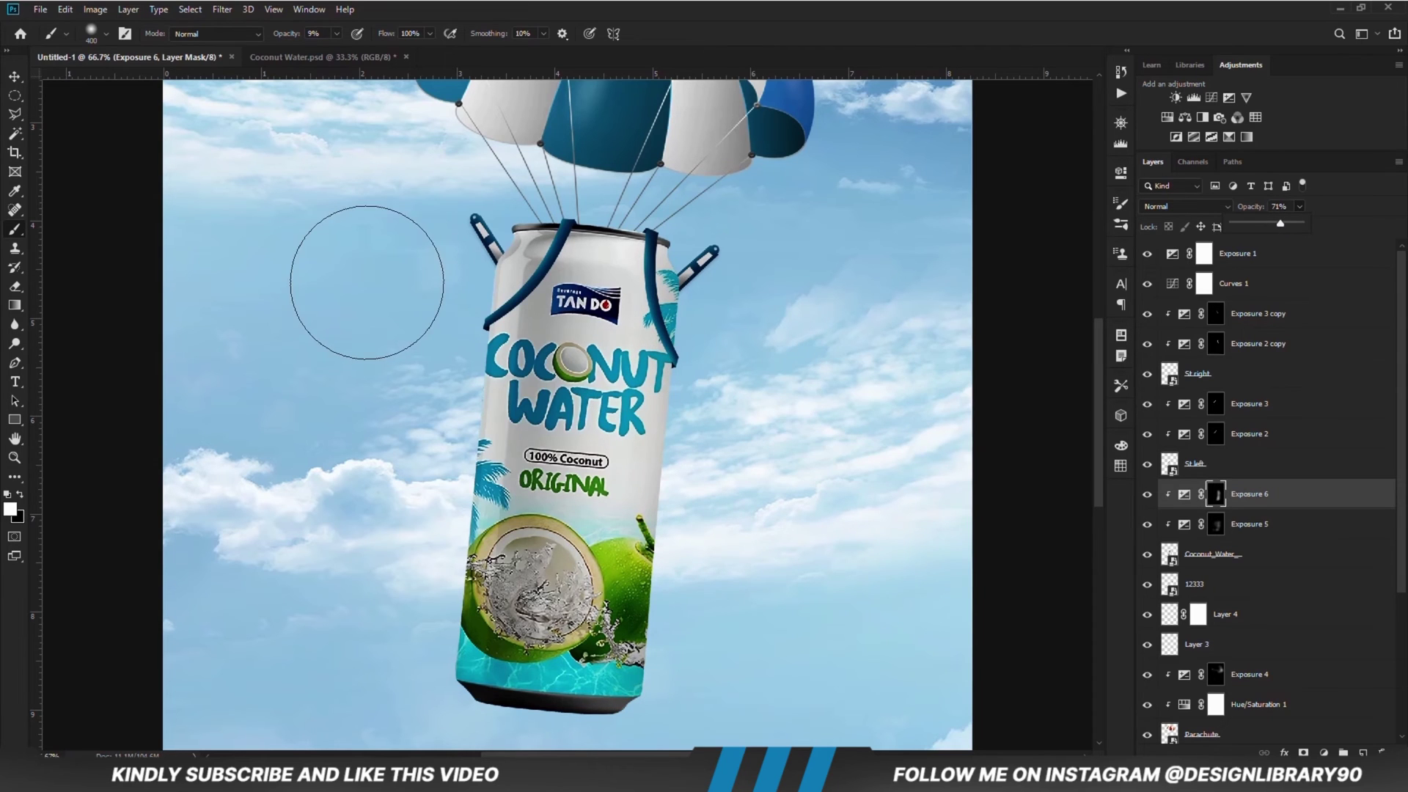
key("v")
left_click(102, 233)
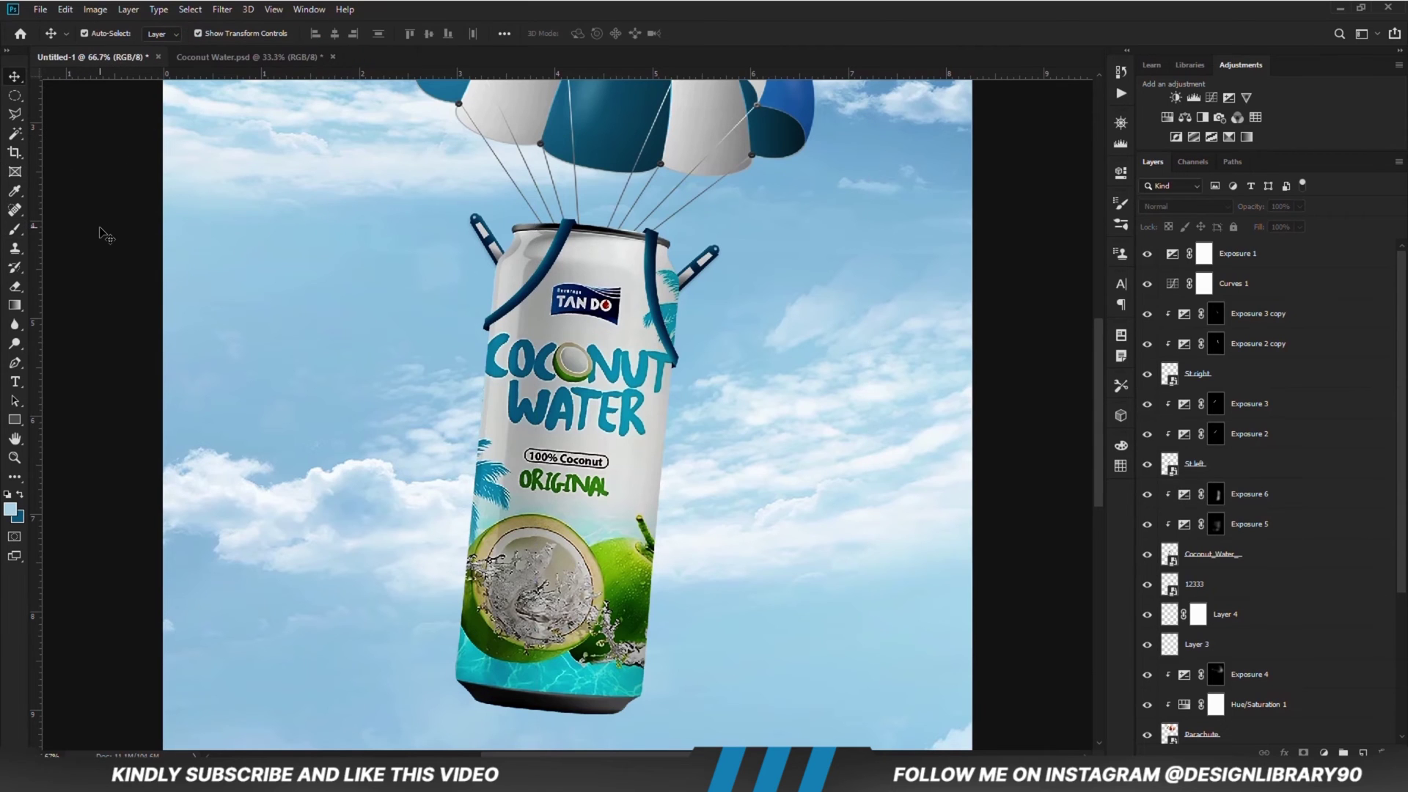
- Add an Exposure adjustment clipped directly above the Coconut_Water_ can layer, set its exposure to -12.00, and invert its mask to black
left_click(569, 345)
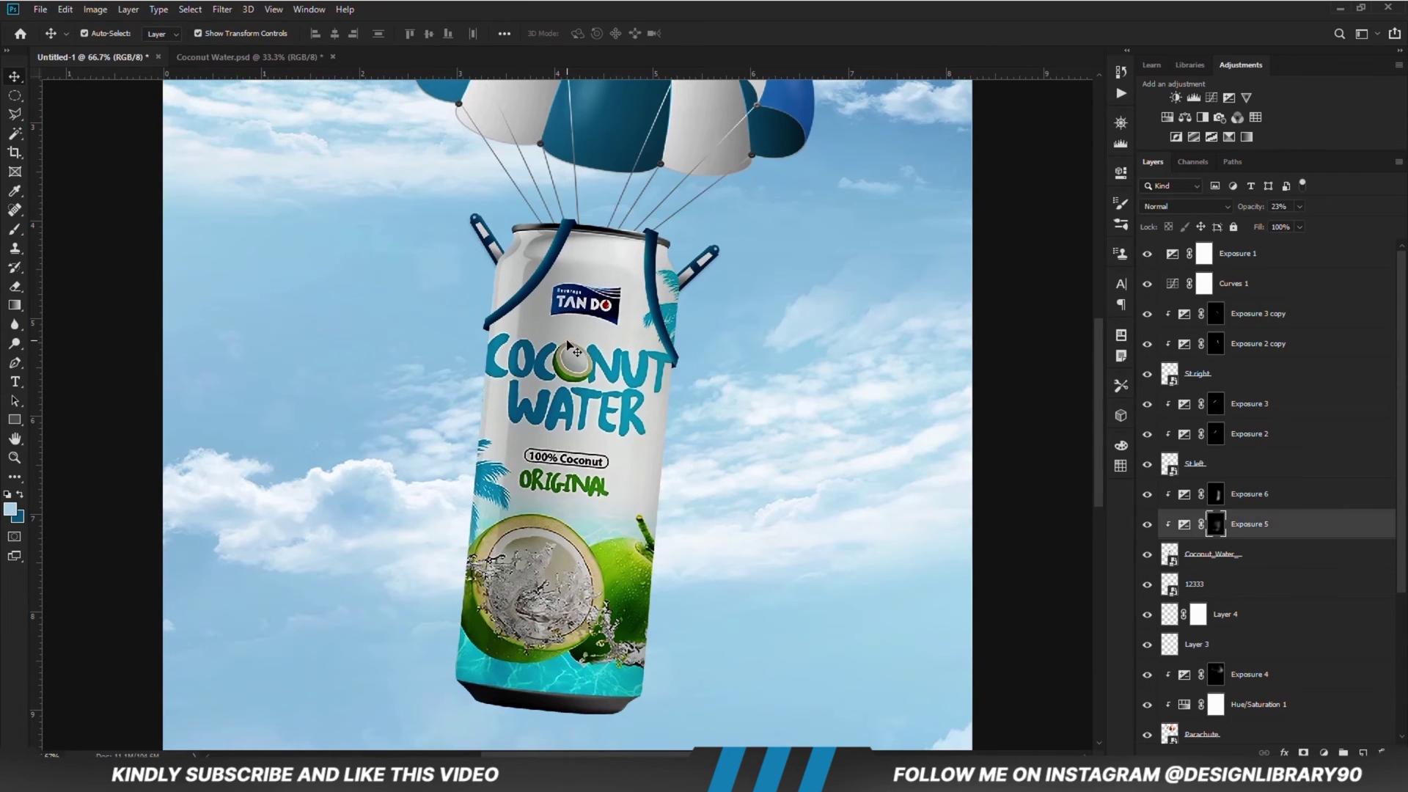
left_click(1210, 556)
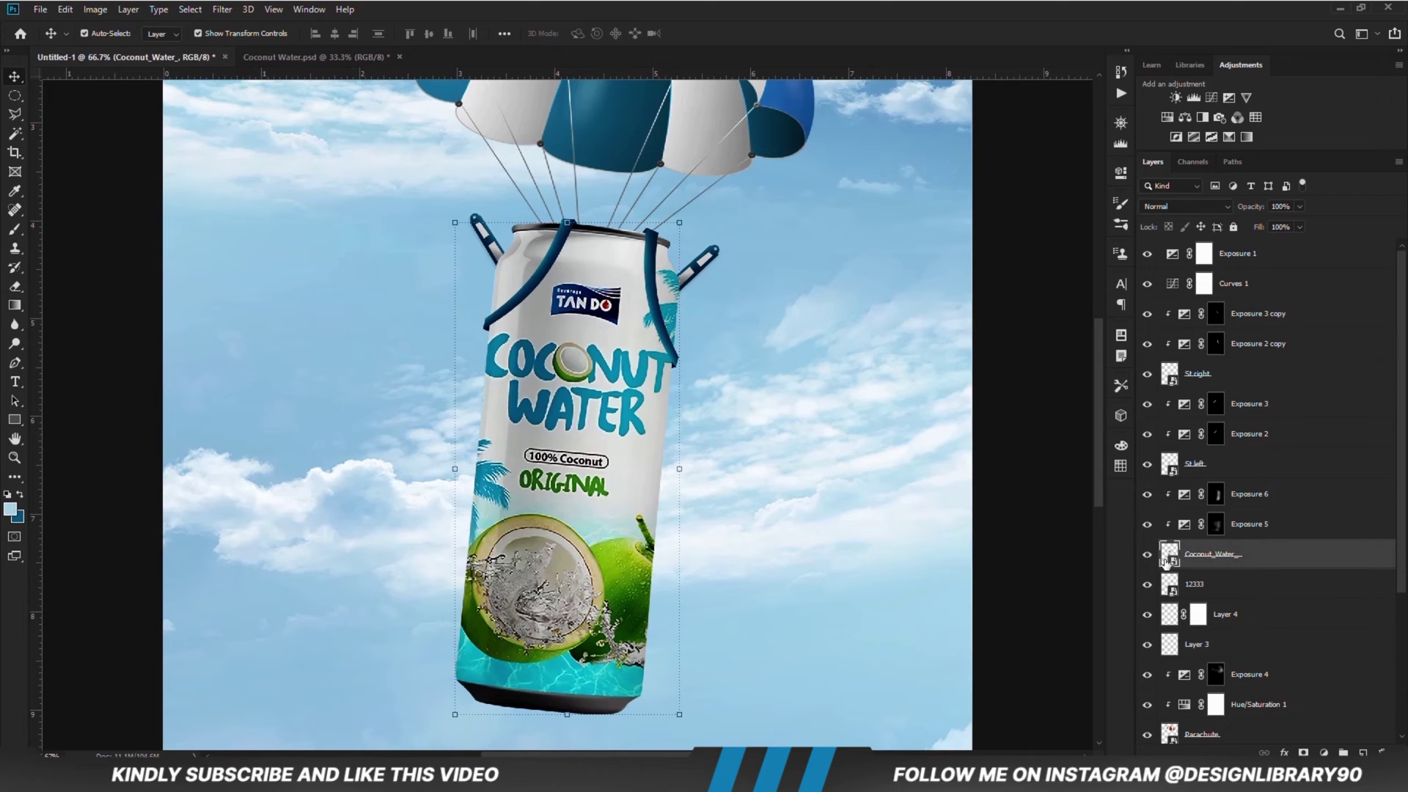
left_click(1148, 556)
left_click(1148, 556)
left_click(1320, 751)
left_click(1305, 577)
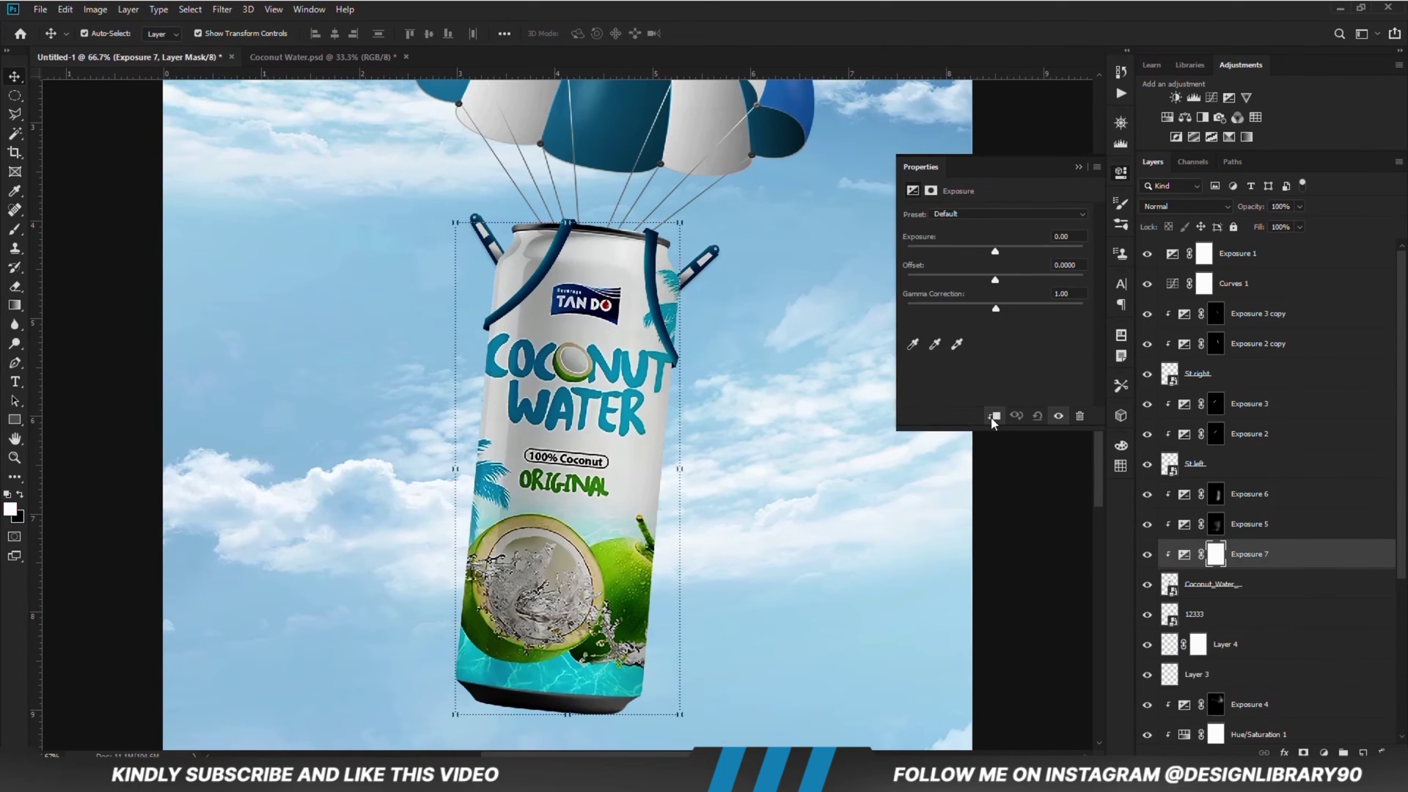
left_click_drag(932, 255, 926, 255)
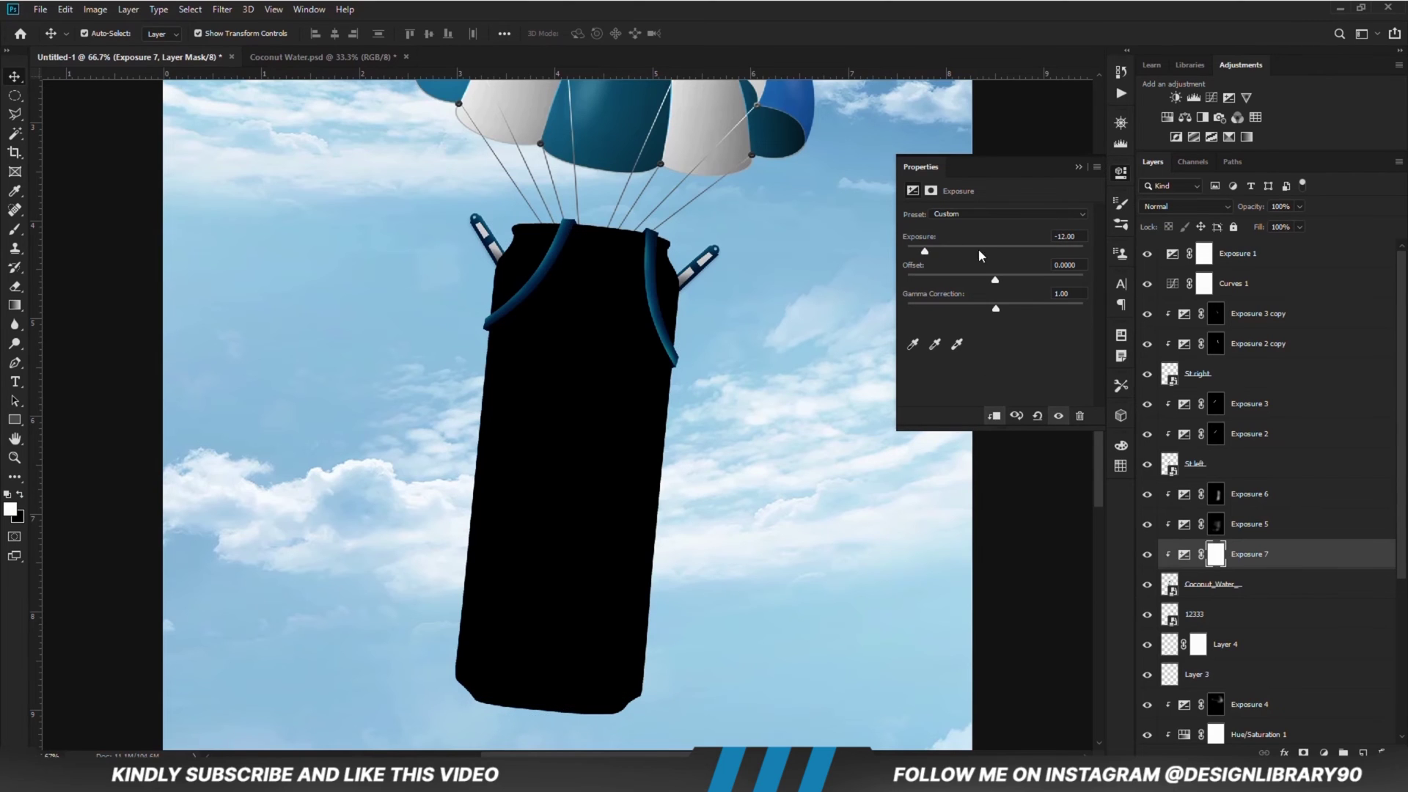
left_click(1079, 168)
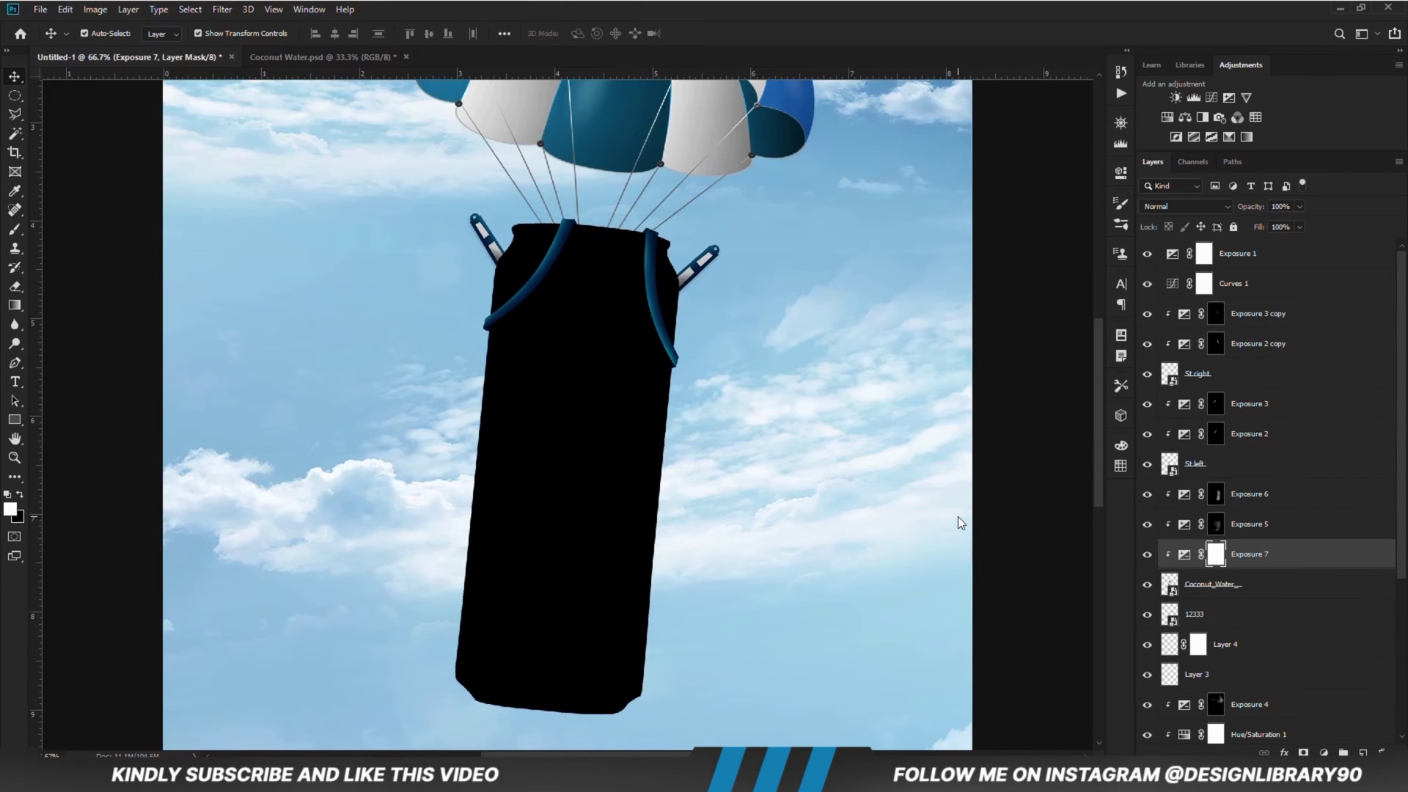
key("ctrl+i")
- Paint a dark contact shadow along the can's left strap through the Exposure 7 mask with a small white brush at 63% opacity
left_click_drag(15, 230, 66, 231)
left_click(337, 33)
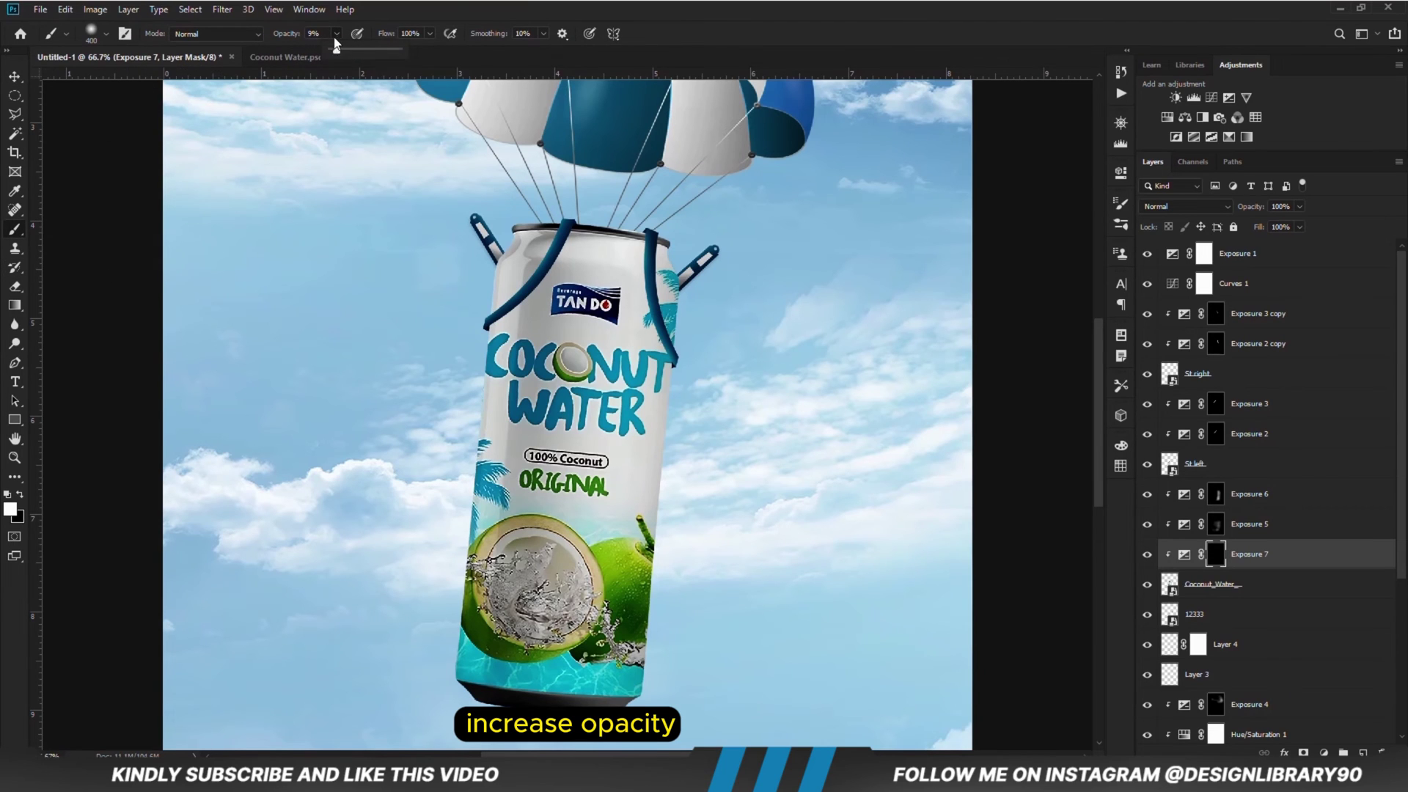
left_click_drag(370, 53, 374, 53)
key("bracketleft")
key("bracketleft")
key("bracketleft")
key("bracketleft")
key("bracketleft")
key("bracketleft")
key("bracketleft")
key("bracketleft")
key("bracketleft")
key("bracketleft")
key("bracketleft")
key("bracketleft")
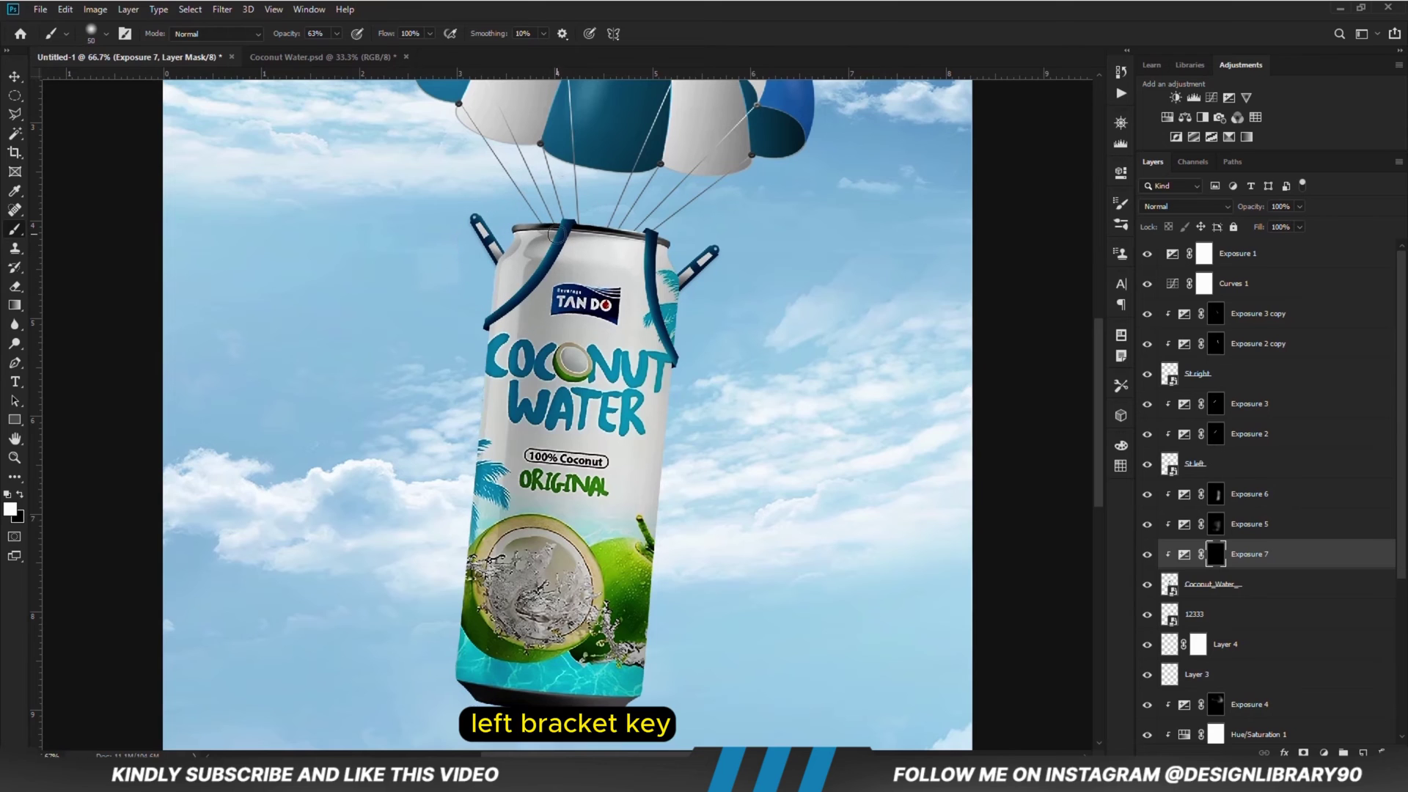
left_click_drag(566, 234, 495, 325)
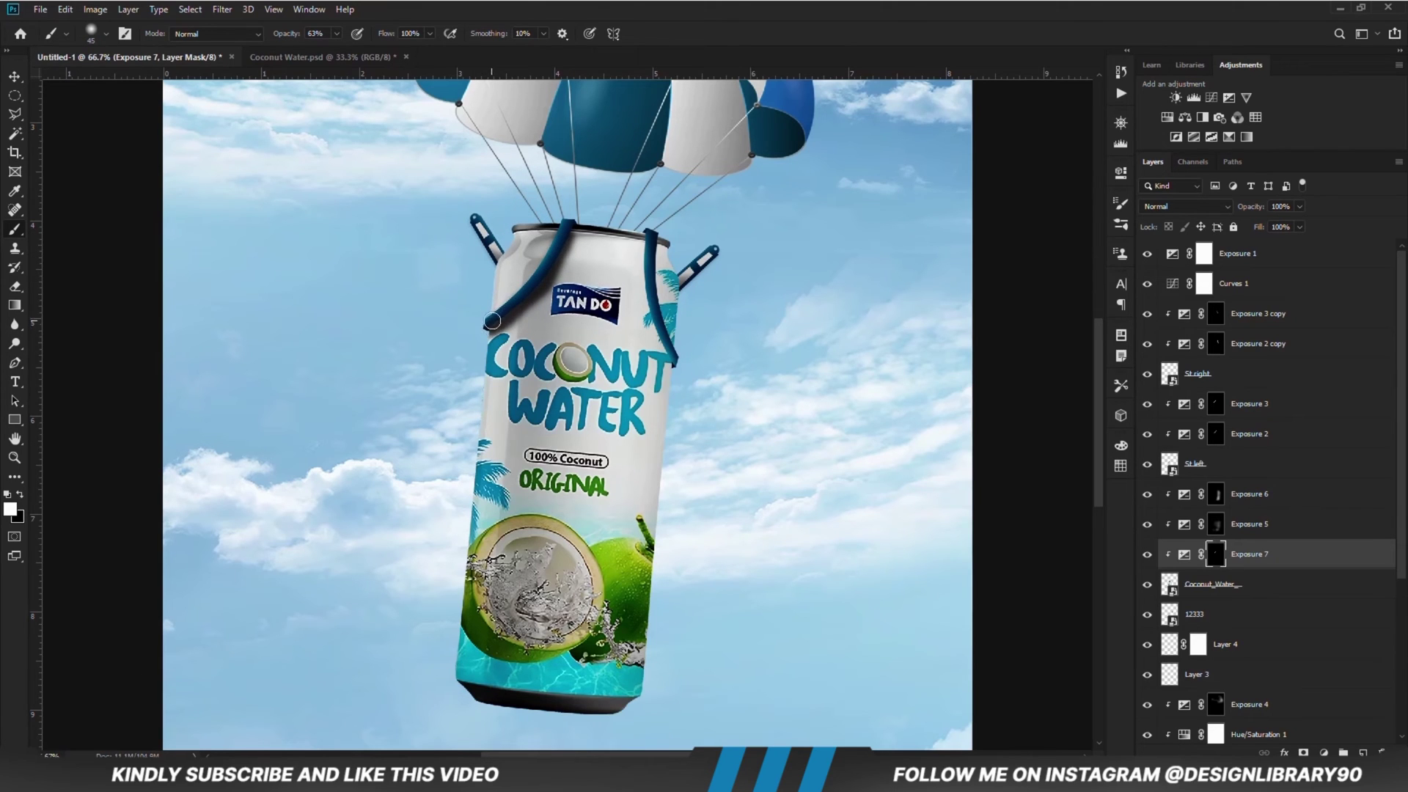
left_click_drag(510, 317, 571, 227)
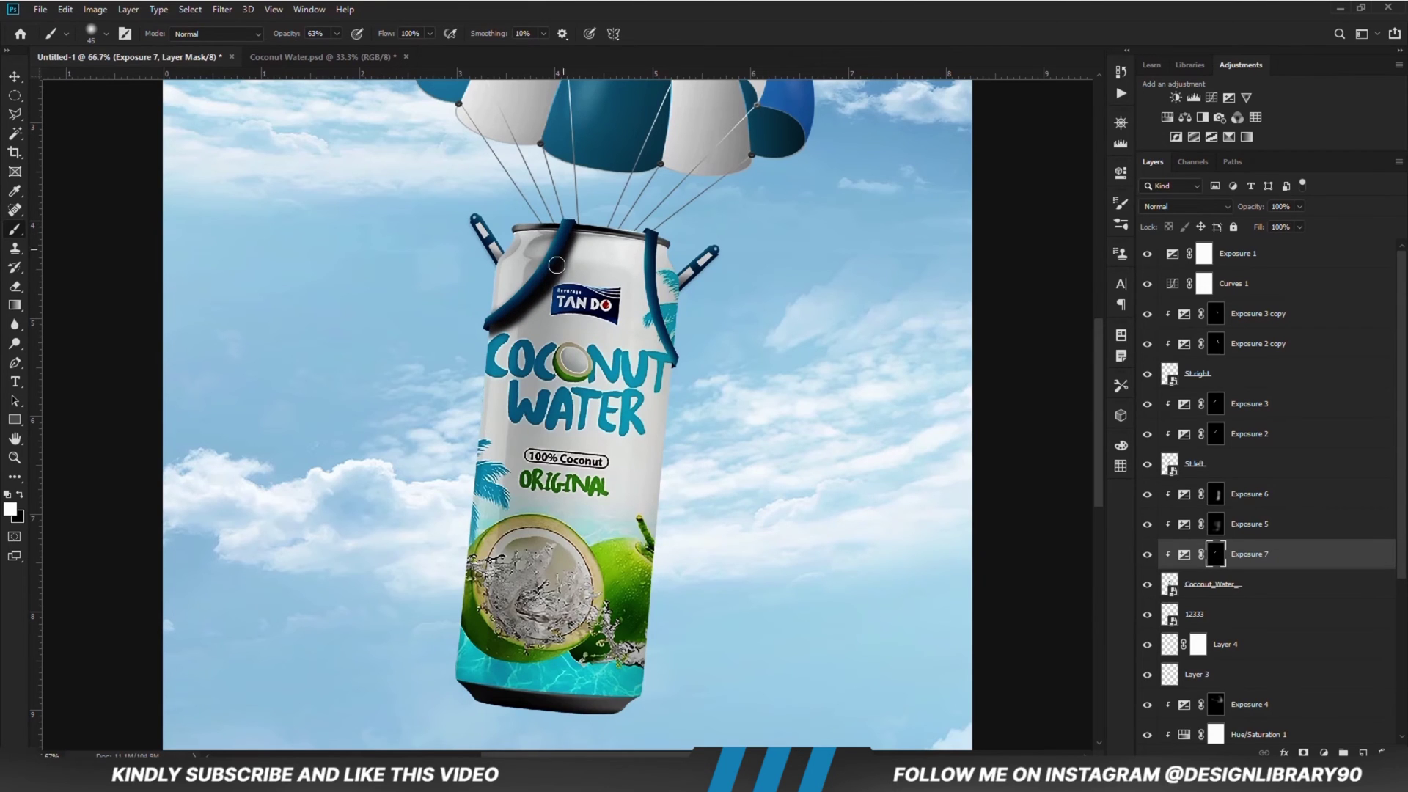
- Switch to a size 150 black brush at 45% opacity for softening the left strap's shadow on the Exposure 7 mask
key("bracketright")
key("bracketright")
key("bracketright")
key("bracketright")
key("bracketright")
key("bracketright")
left_click(20, 495)
left_click(336, 34)
left_click(478, 5)
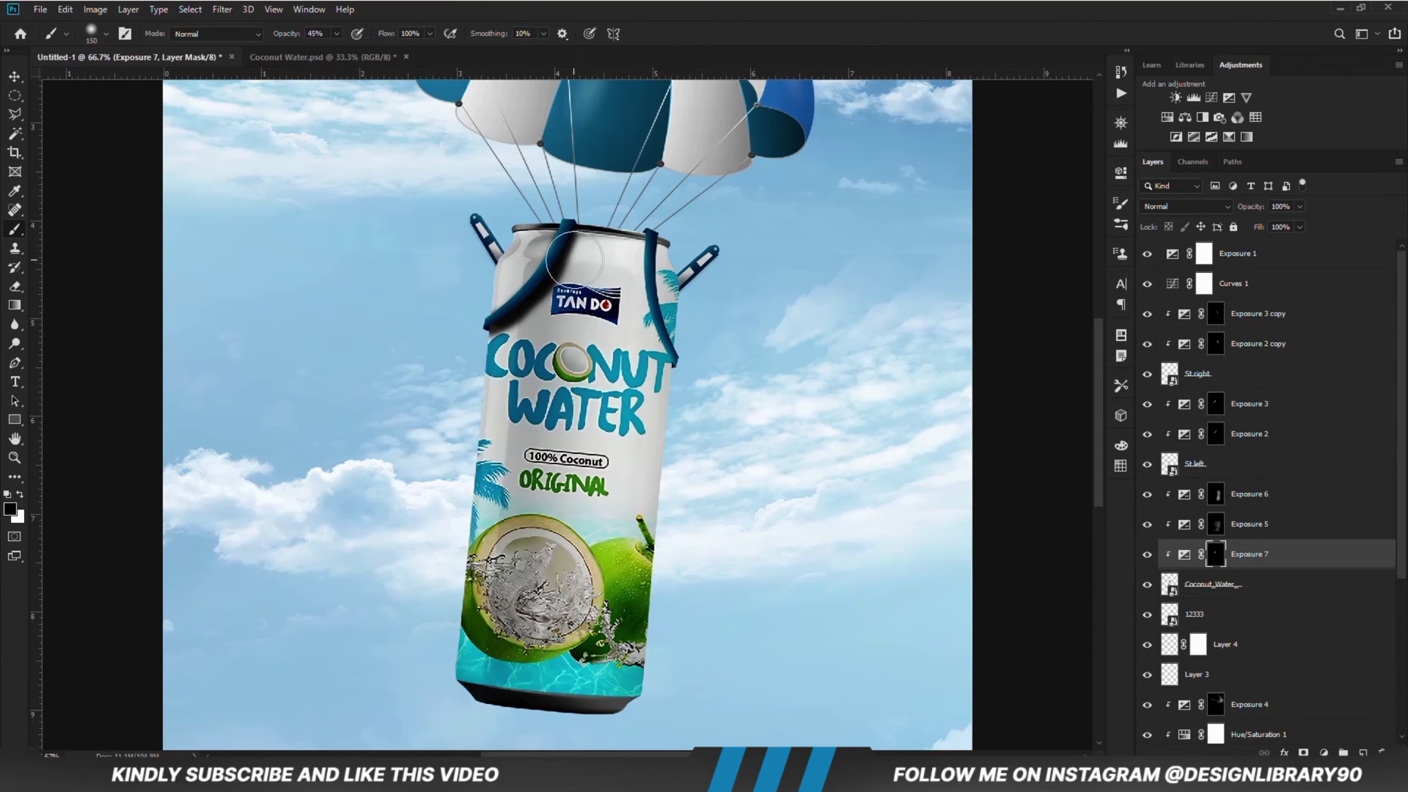
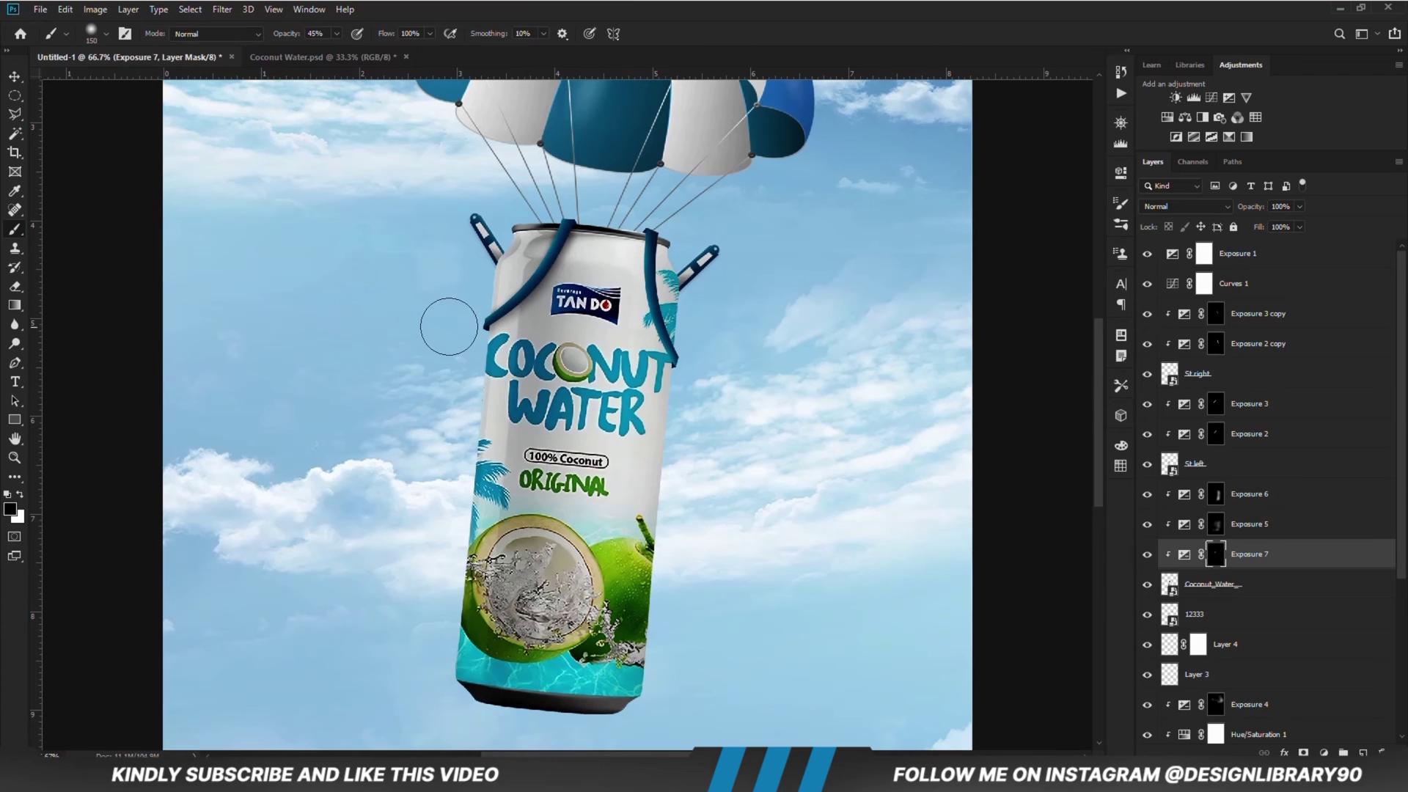
- Build up the shadow along the left strap on the Exposure 7 mask with a small white brush at 11% opacity
left_click(20, 494)
key("bracketleft")
key("bracketleft")
mouse_move(337, 33)
left_mouse_down()
mouse_move(335, 49)
mouse_move(314, 50)
left_mouse_up()
key("bracketleft")
key("bracketleft")
mouse_move(530, 281)
left_mouse_down()
mouse_move(483, 314)
mouse_move(518, 310)
mouse_move(555, 237)
left_mouse_up()
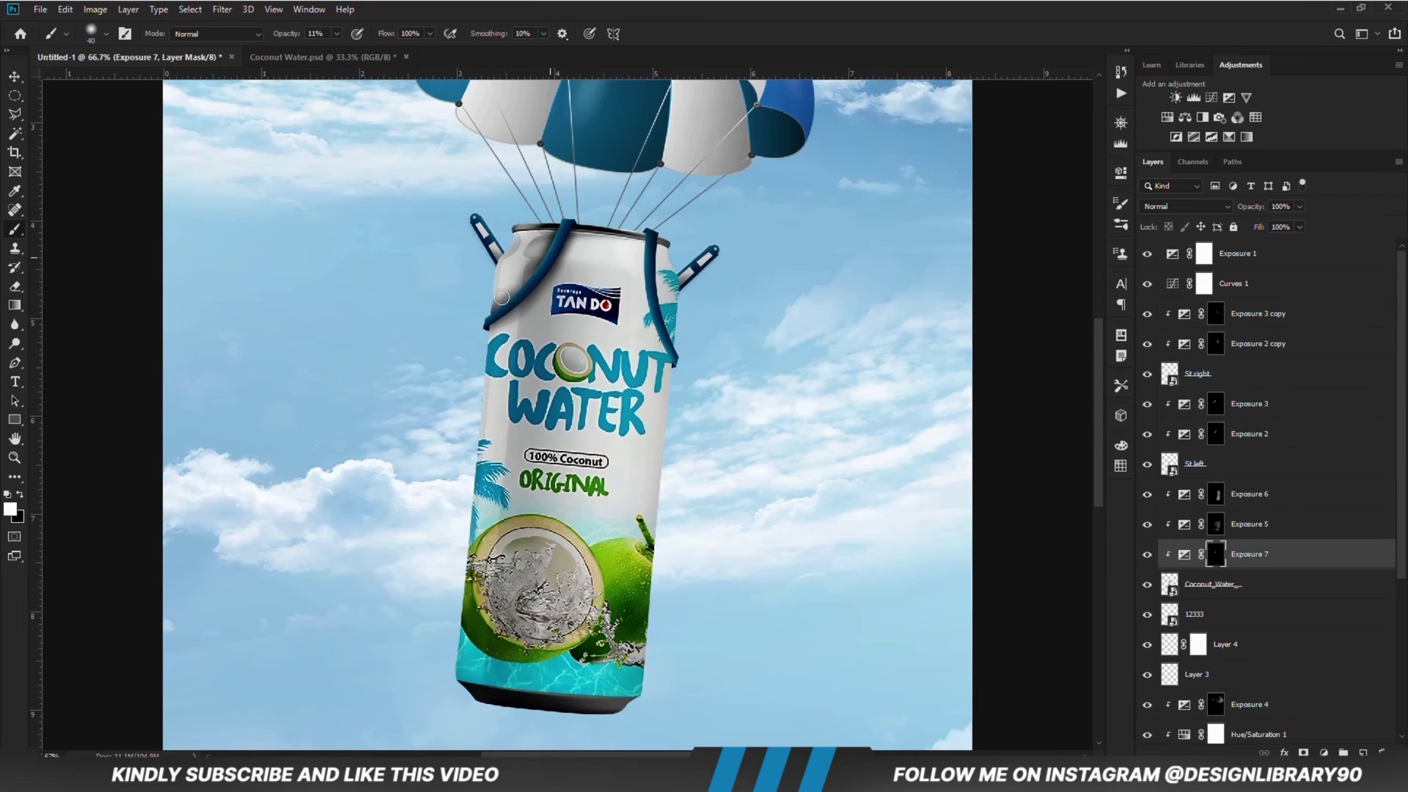
mouse_move(502, 296)
left_mouse_down()
mouse_move(567, 228)
mouse_move(528, 274)
left_mouse_up()
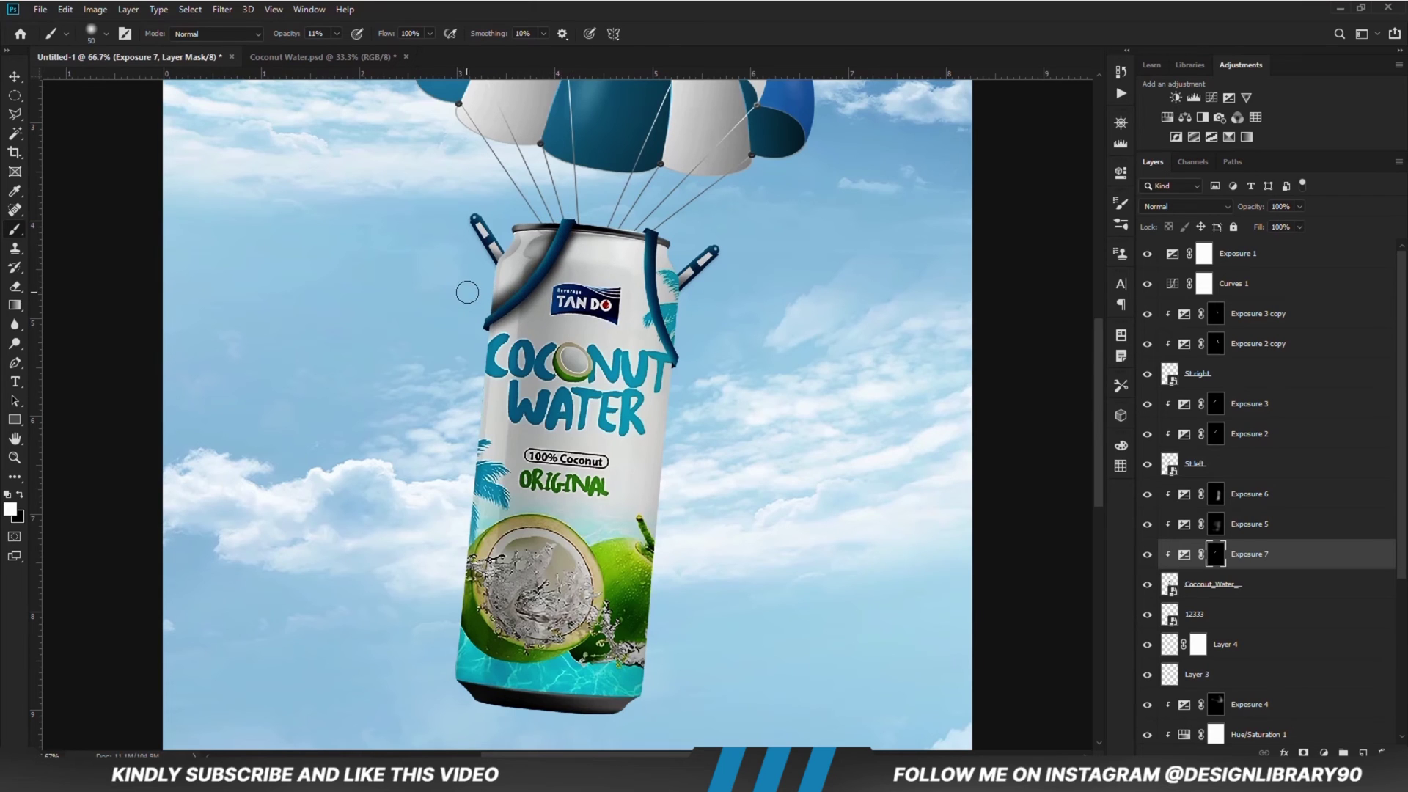
- Clear excess shadow from the can's upper area beside the left strap using a size 100 black brush at 64% opacity
key("x")
key("bracketright")
key("bracketright")
key("bracketright")
key("bracketright")
key("bracketright")
key("6")
key("4")
left_click_drag(603, 216, 583, 272)
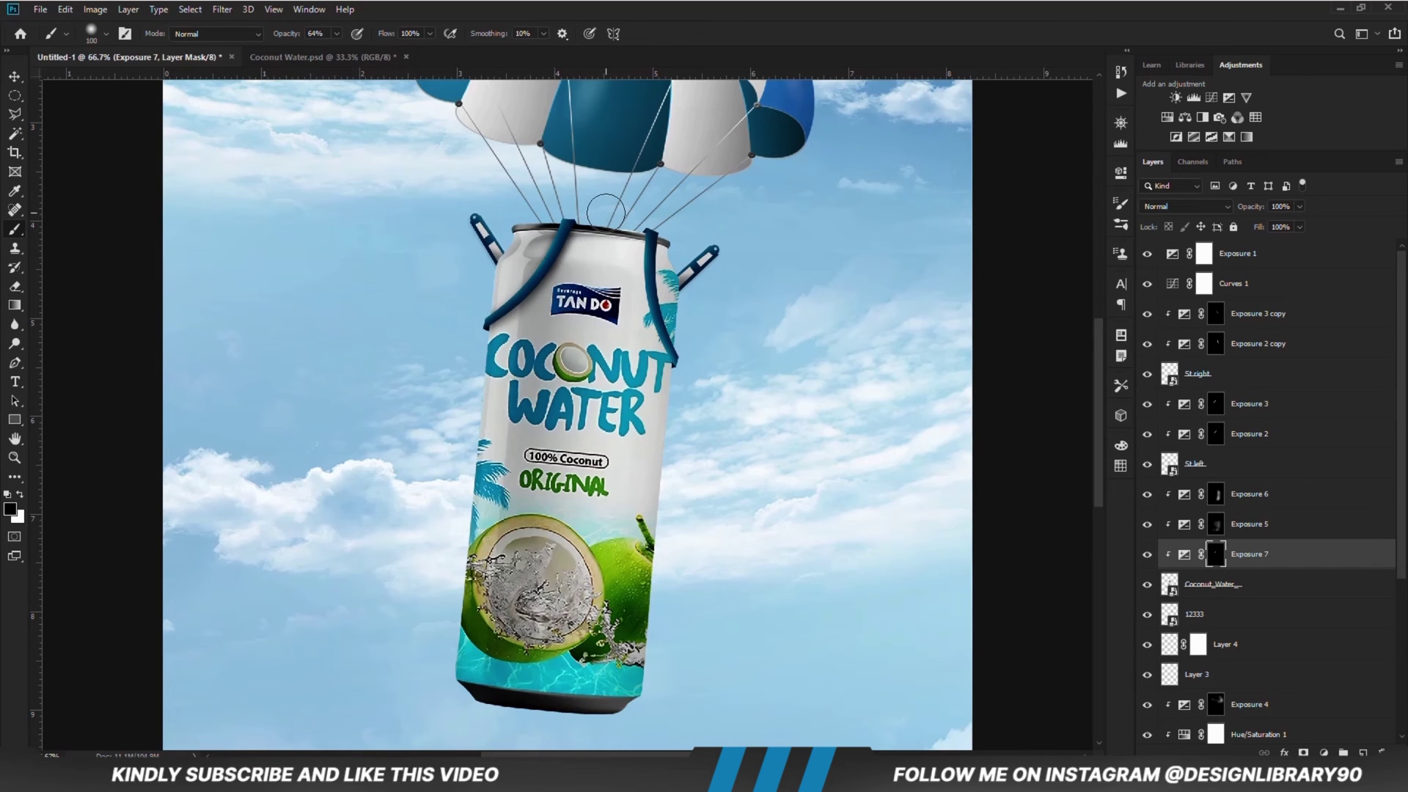
- Paint a dark contact shadow along the can's right strap on the Exposure 7 mask with a small white brush at 64% opacity
key("x")
key("bracketleft")
key("bracketleft")
left_click_drag(651, 272, 676, 370)
key("ctrl+z")
key("ctrl+z")
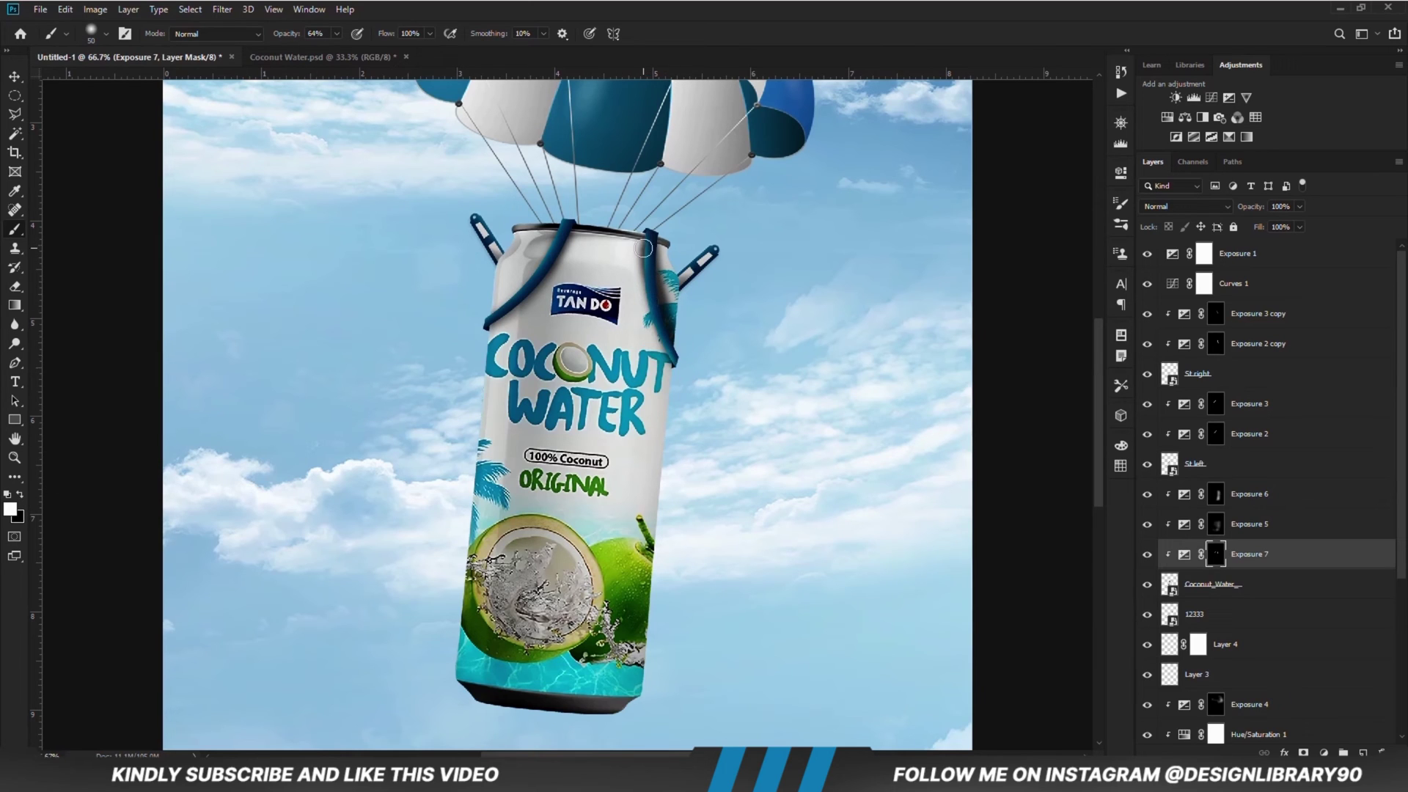
mouse_move(648, 243)
left_mouse_down()
mouse_move(668, 344)
mouse_move(657, 323)
mouse_move(689, 374)
left_mouse_up()
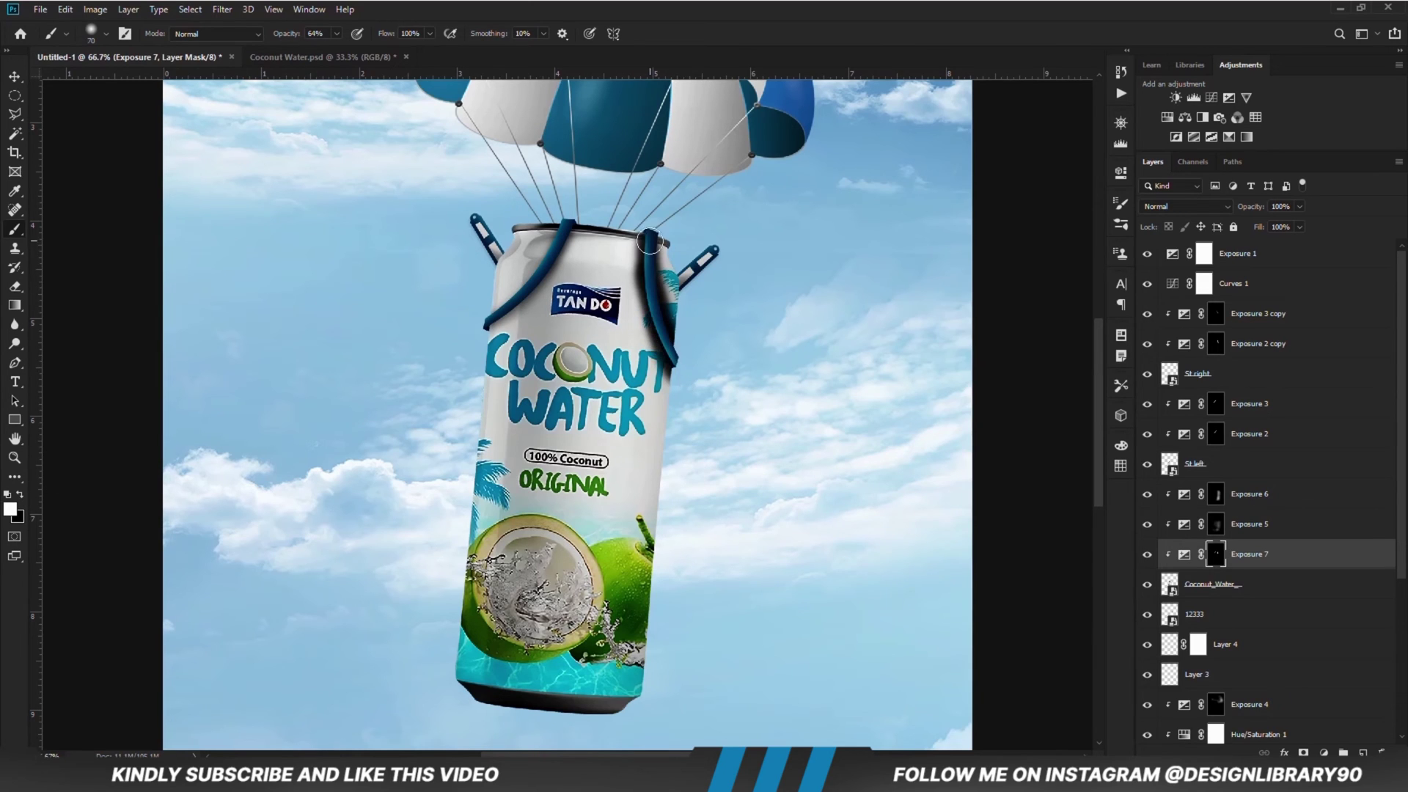
left_click_drag(649, 241, 666, 370)
- Soften the right strap's shadow on the Exposure 7 mask with a black brush enlarged to size 100, lowering its opacity to 10%
key("x")
mouse_move(675, 320)
left_mouse_down()
mouse_move(663, 253)
mouse_move(693, 353)
left_mouse_up()
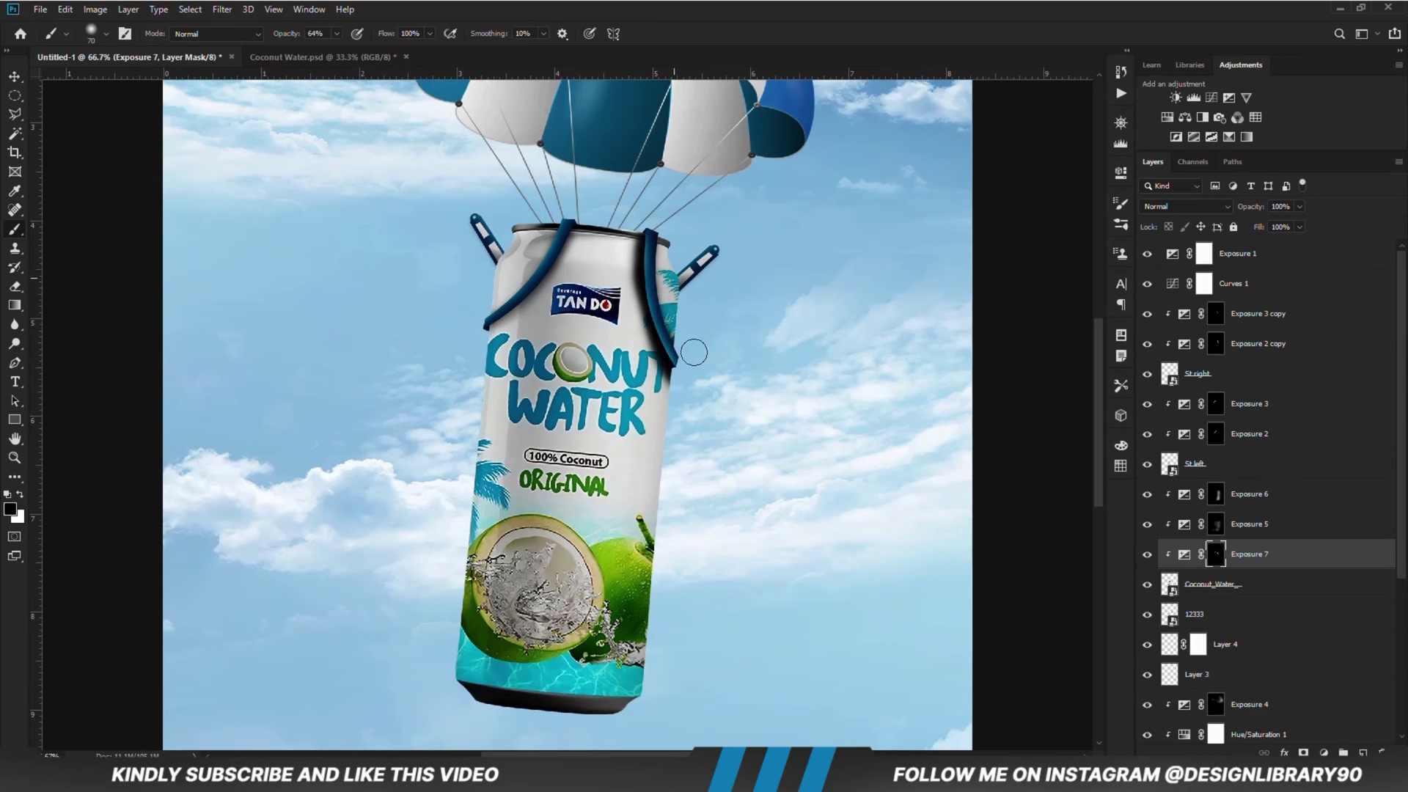
key("bracketright")
key("bracketright")
key("bracketright")
left_click(337, 33)
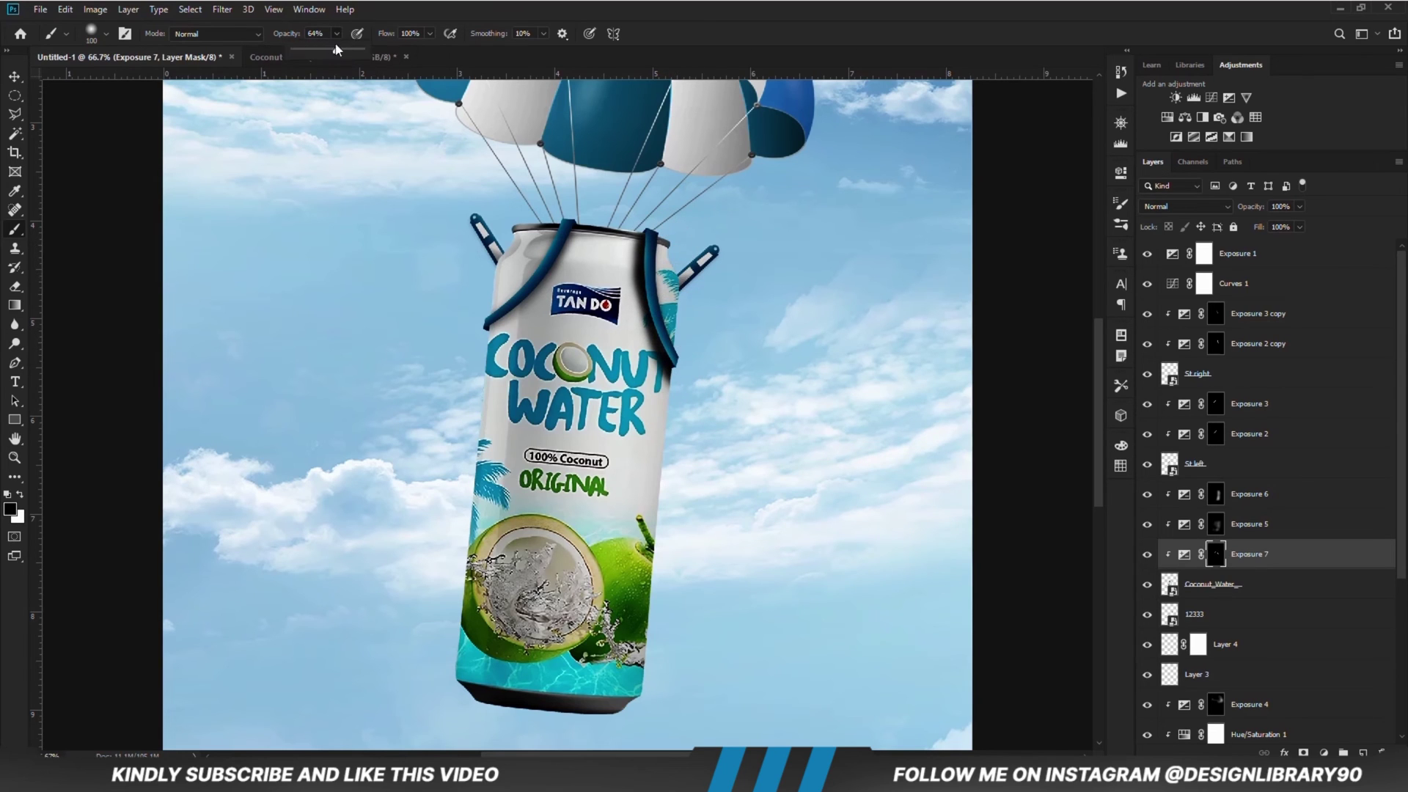
left_click_drag(339, 51, 321, 51)
mouse_move(664, 385)
left_mouse_down()
mouse_move(617, 342)
mouse_move(622, 229)
mouse_move(643, 371)
left_mouse_up()
key("1")
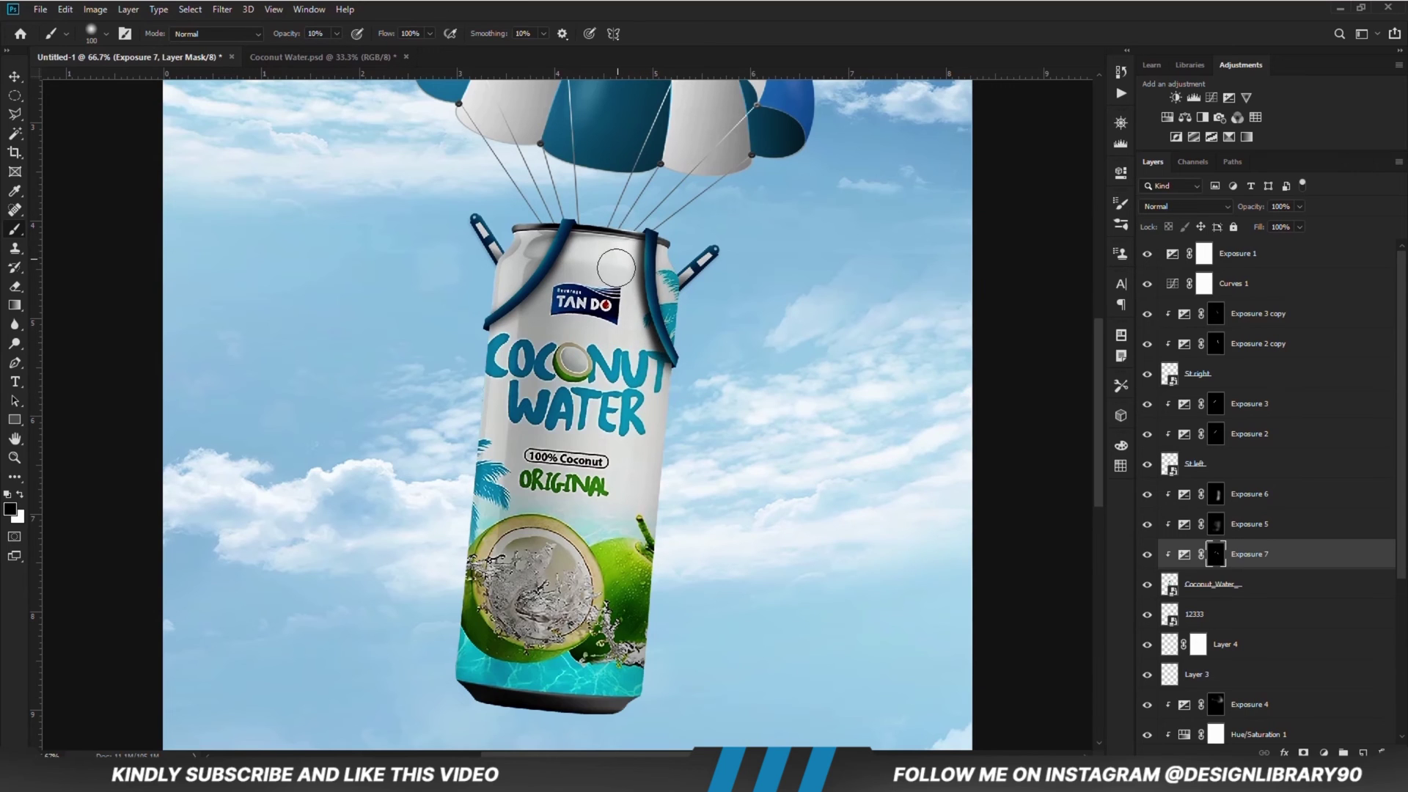
left_click(645, 346)
left_click_drag(621, 248, 624, 297)
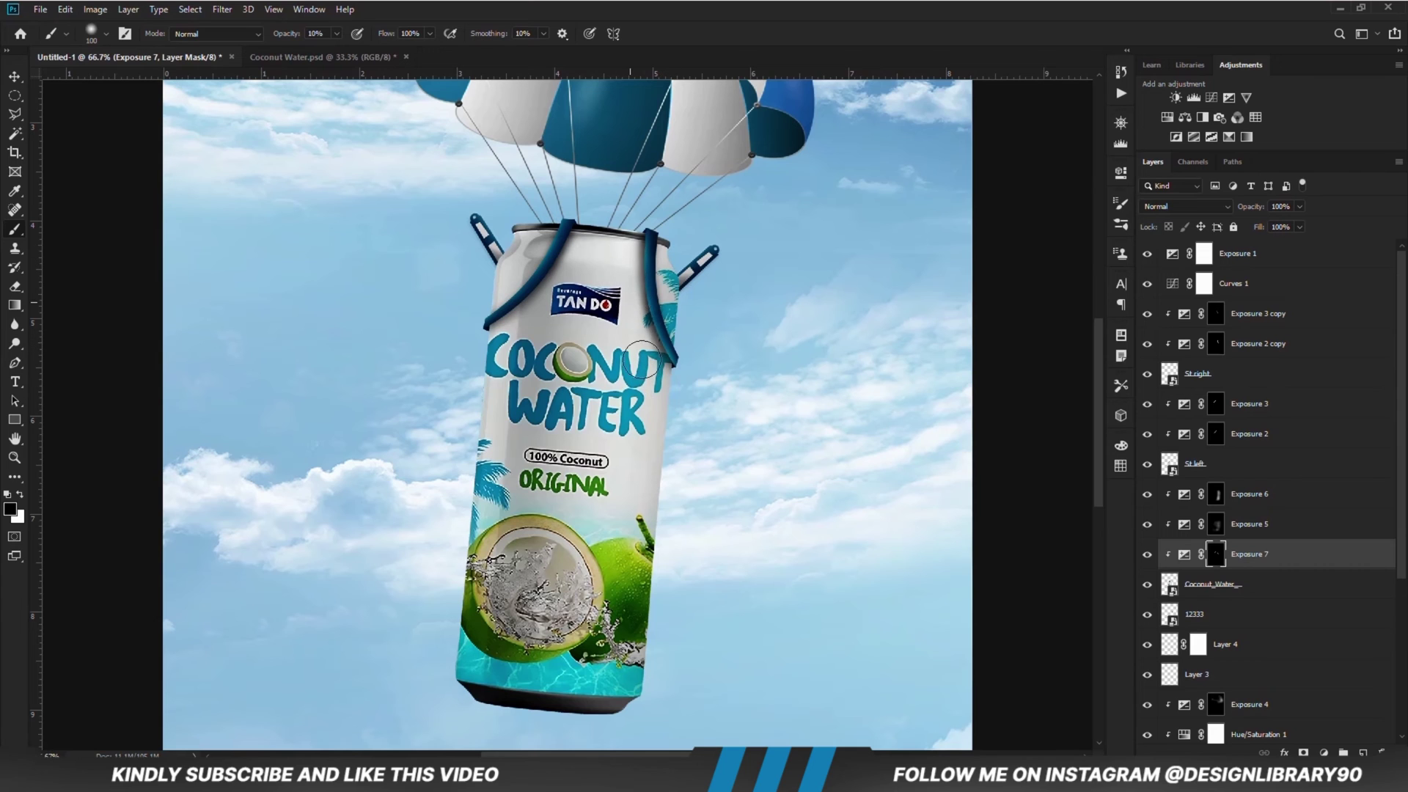
- Group all layers from Exposure 3 copy down to Parachute, and toggle the new group's visibility to check its contents
key("ctrl+minus")
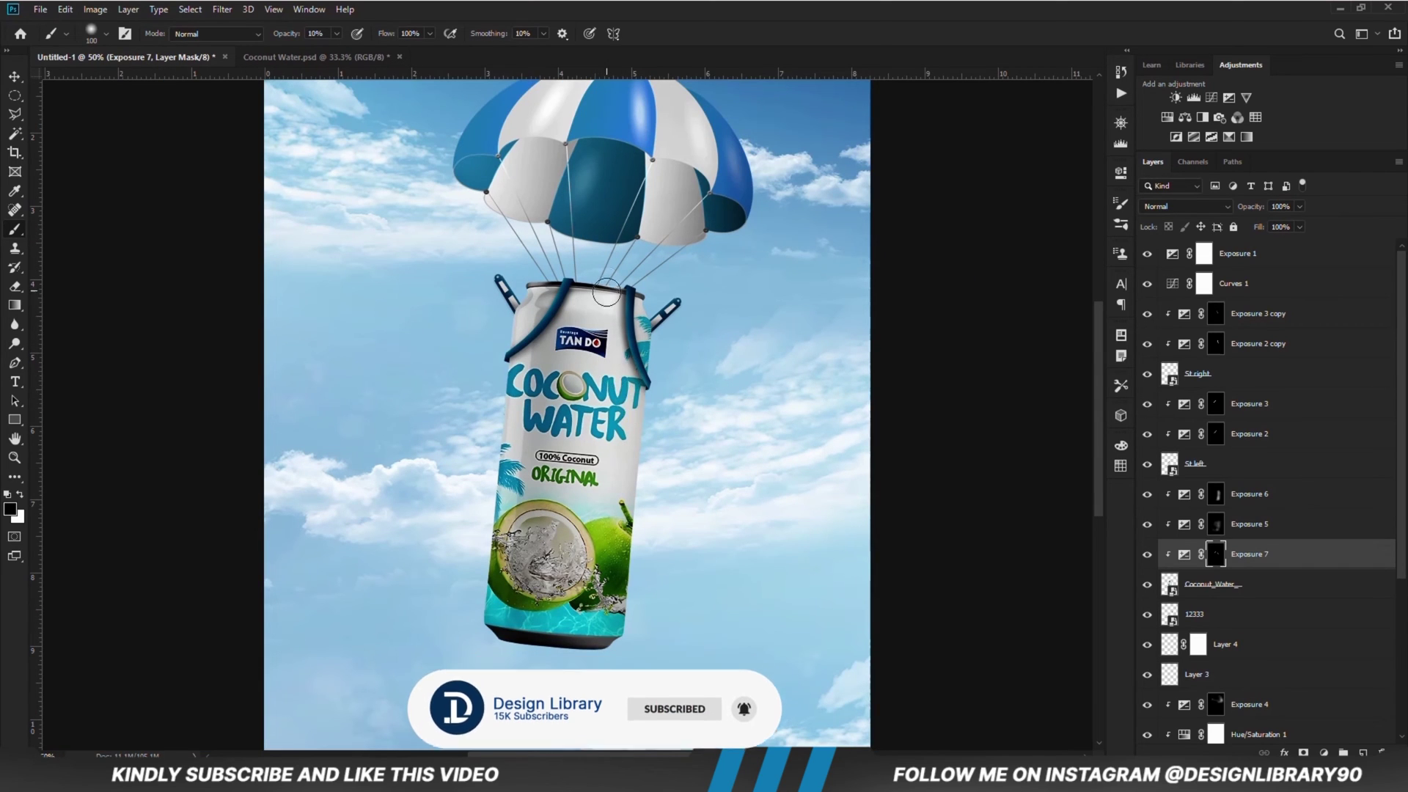
left_click(15, 77)
left_click(149, 265)
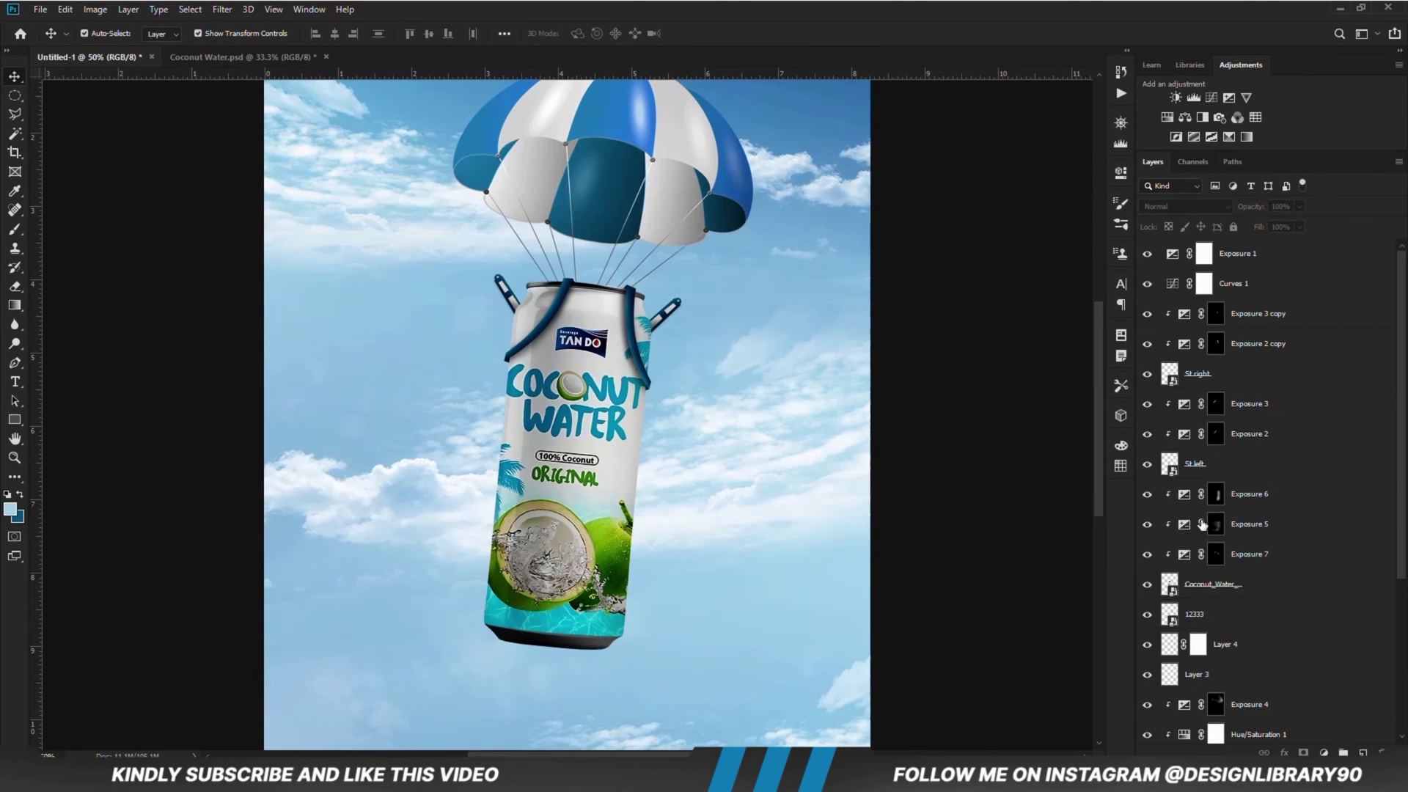
left_click(1269, 320)
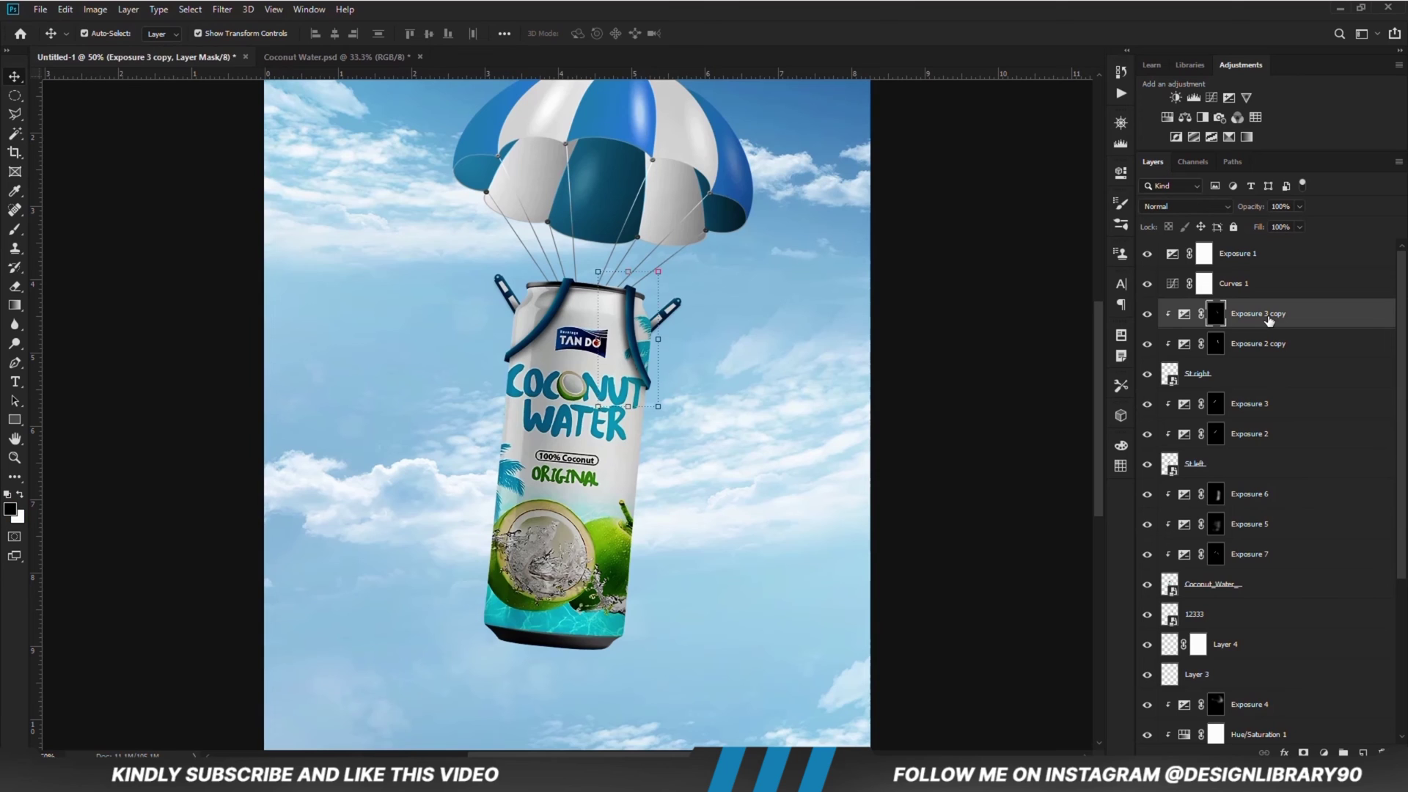
left_click_drag(1402, 520, 1405, 616)
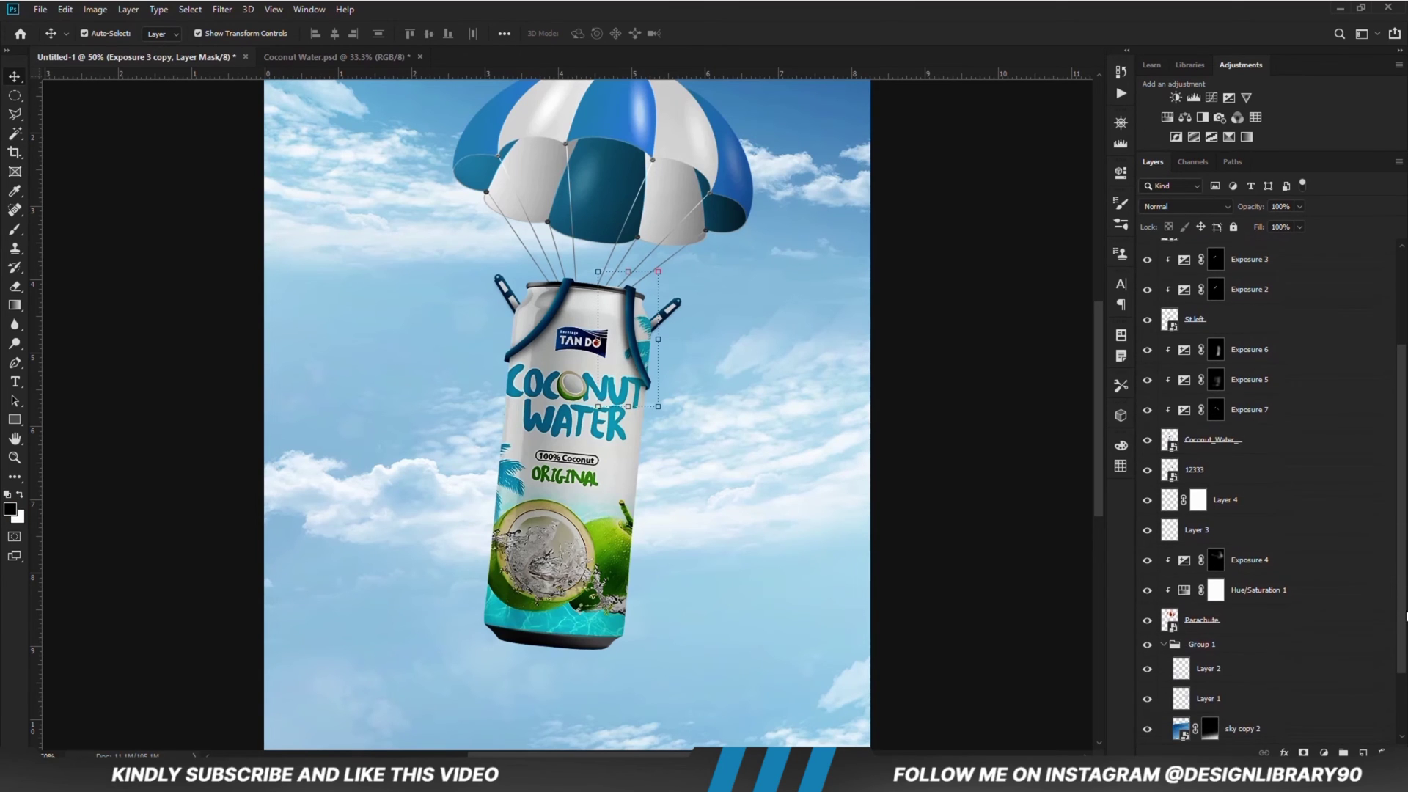
left_click(1160, 645)
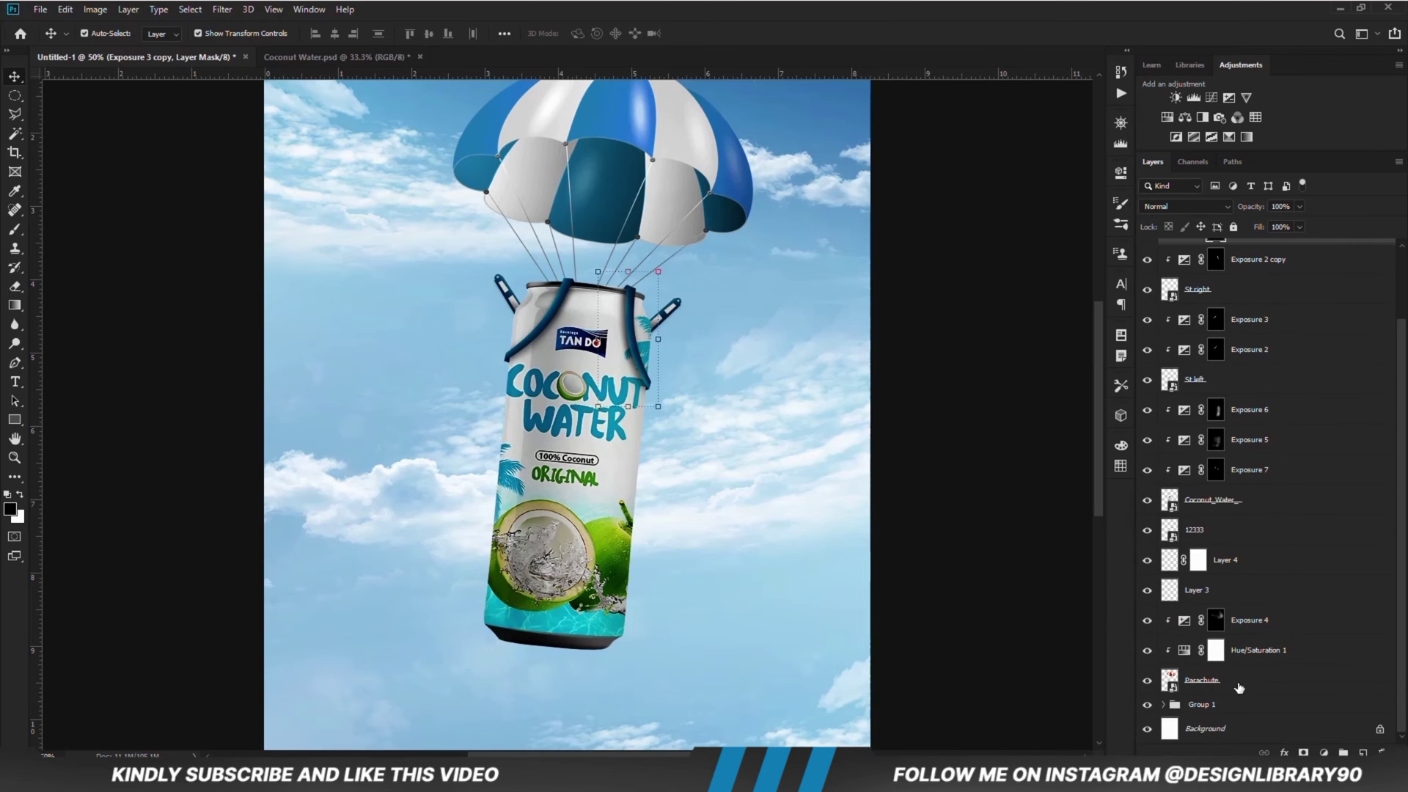
left_click(1239, 685)
left_click_drag(1400, 328, 1401, 262)
left_click(1264, 309, "shift")
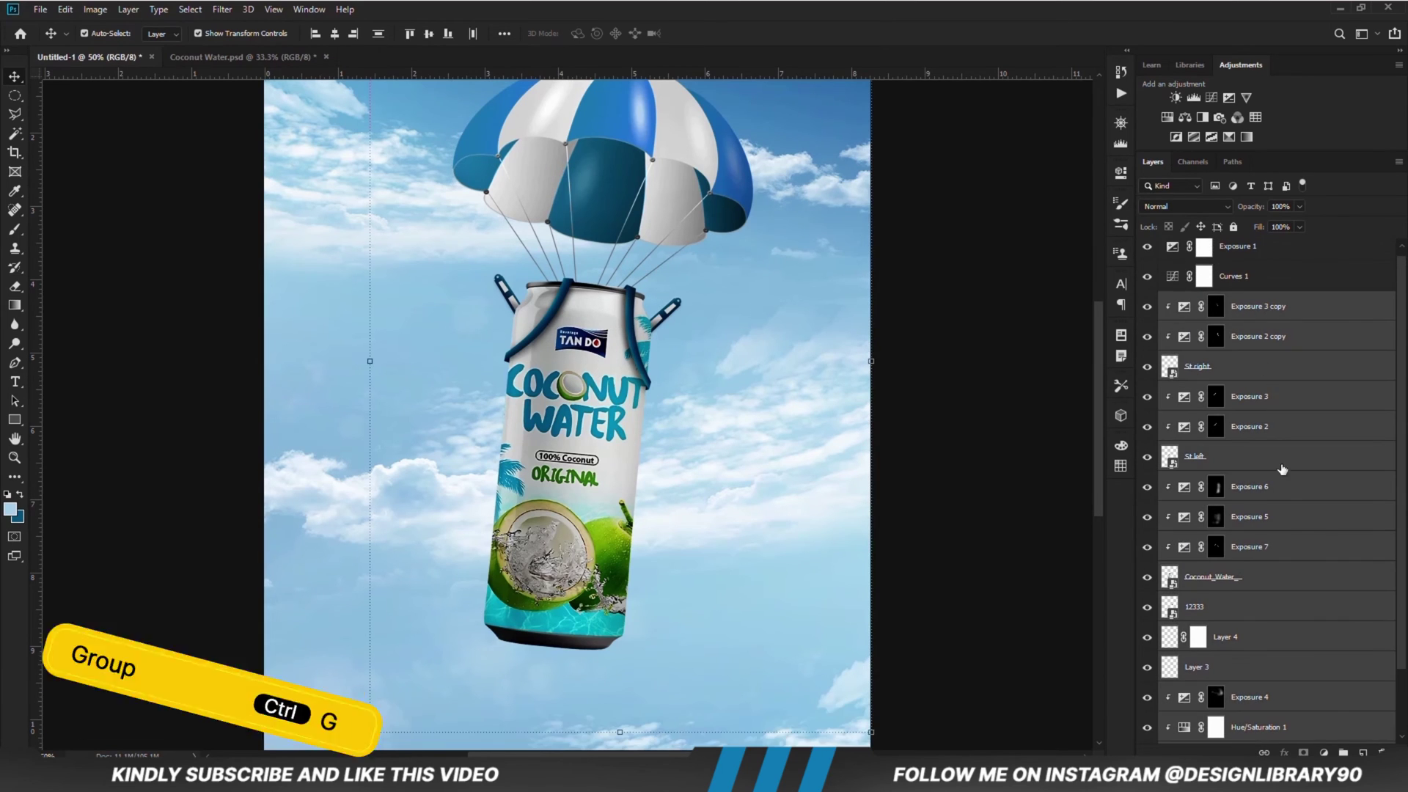
key("ctrl+g")
left_click(1148, 308)
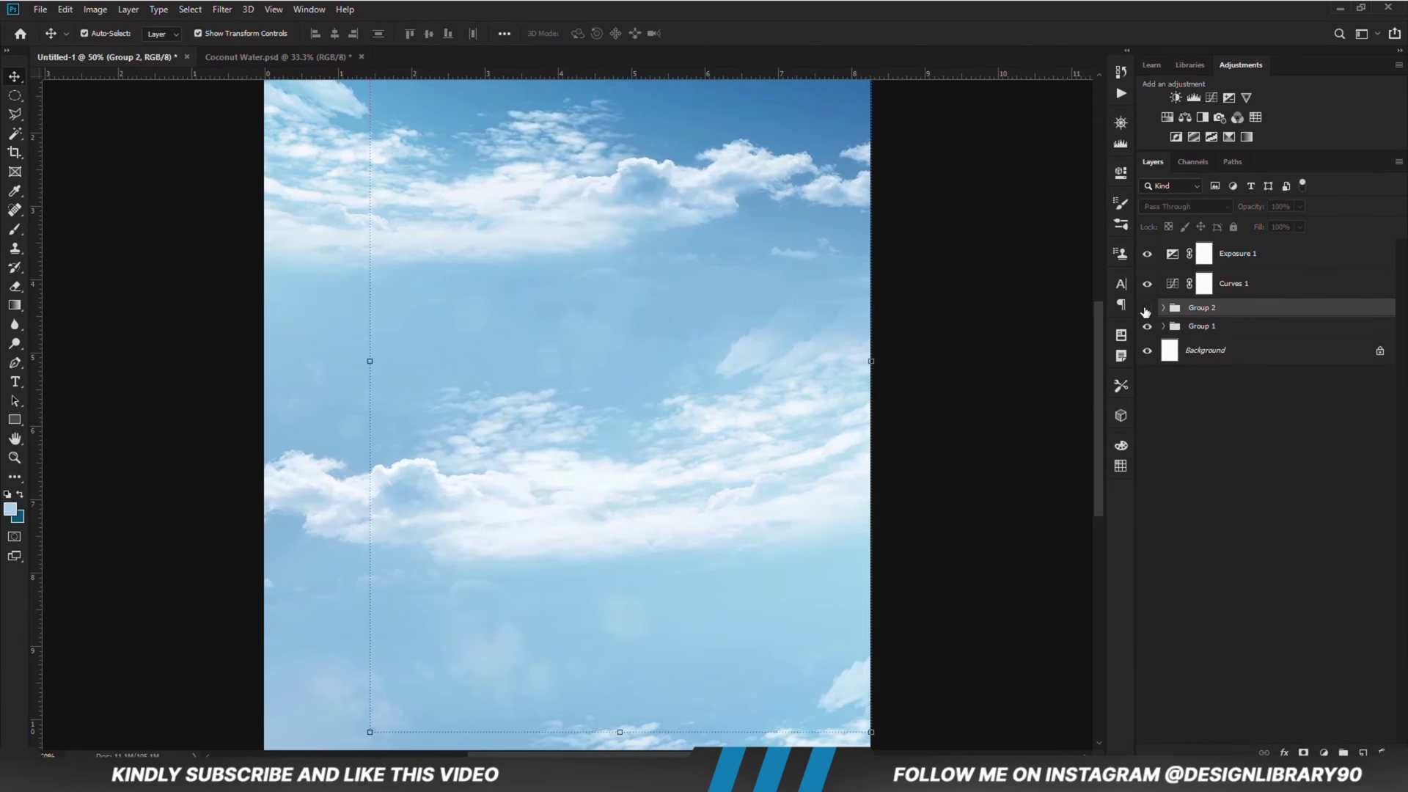
left_click(1148, 308)
- Duplicate Group 2, hide the original group, and convert the duplicate to a smart object
key("ctrl+j")
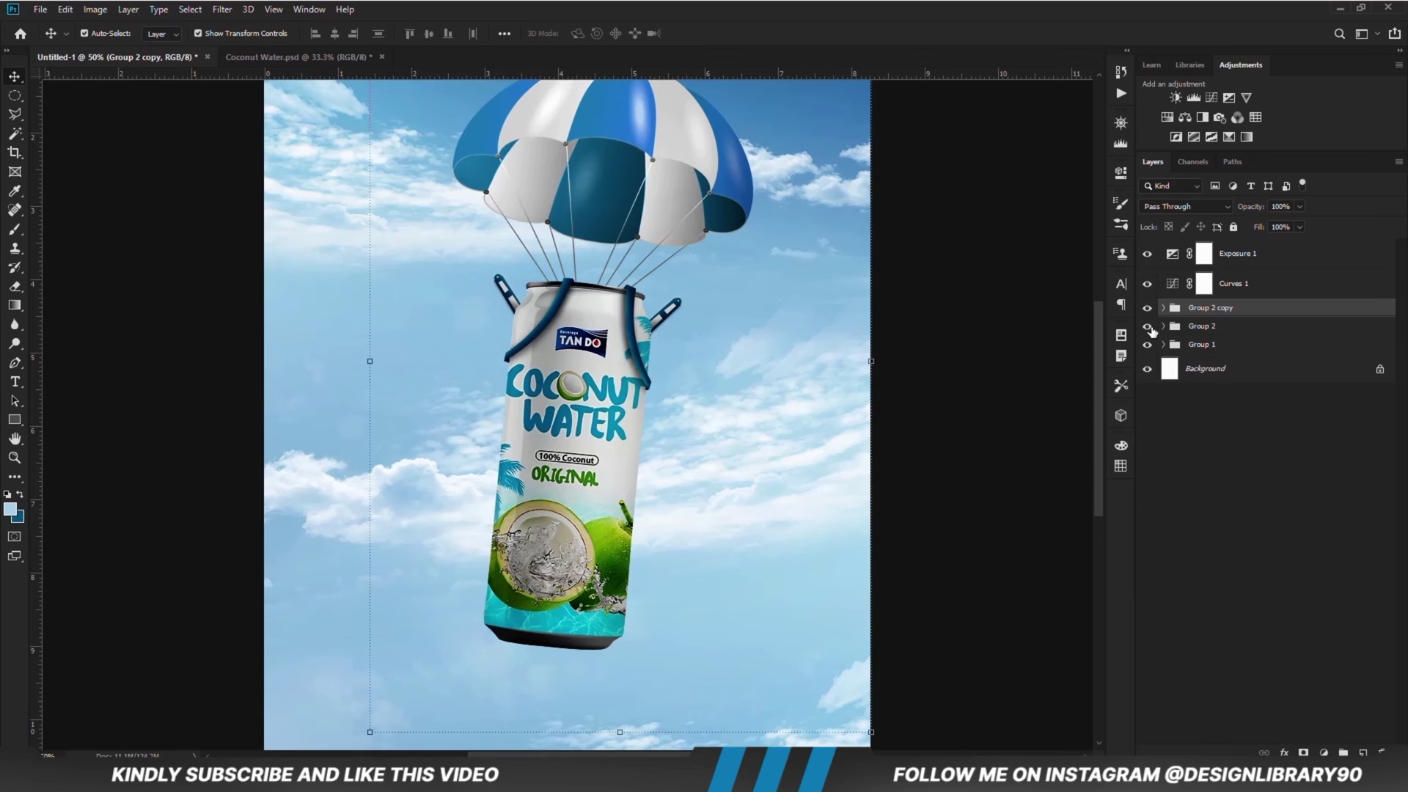
right_click(1236, 311)
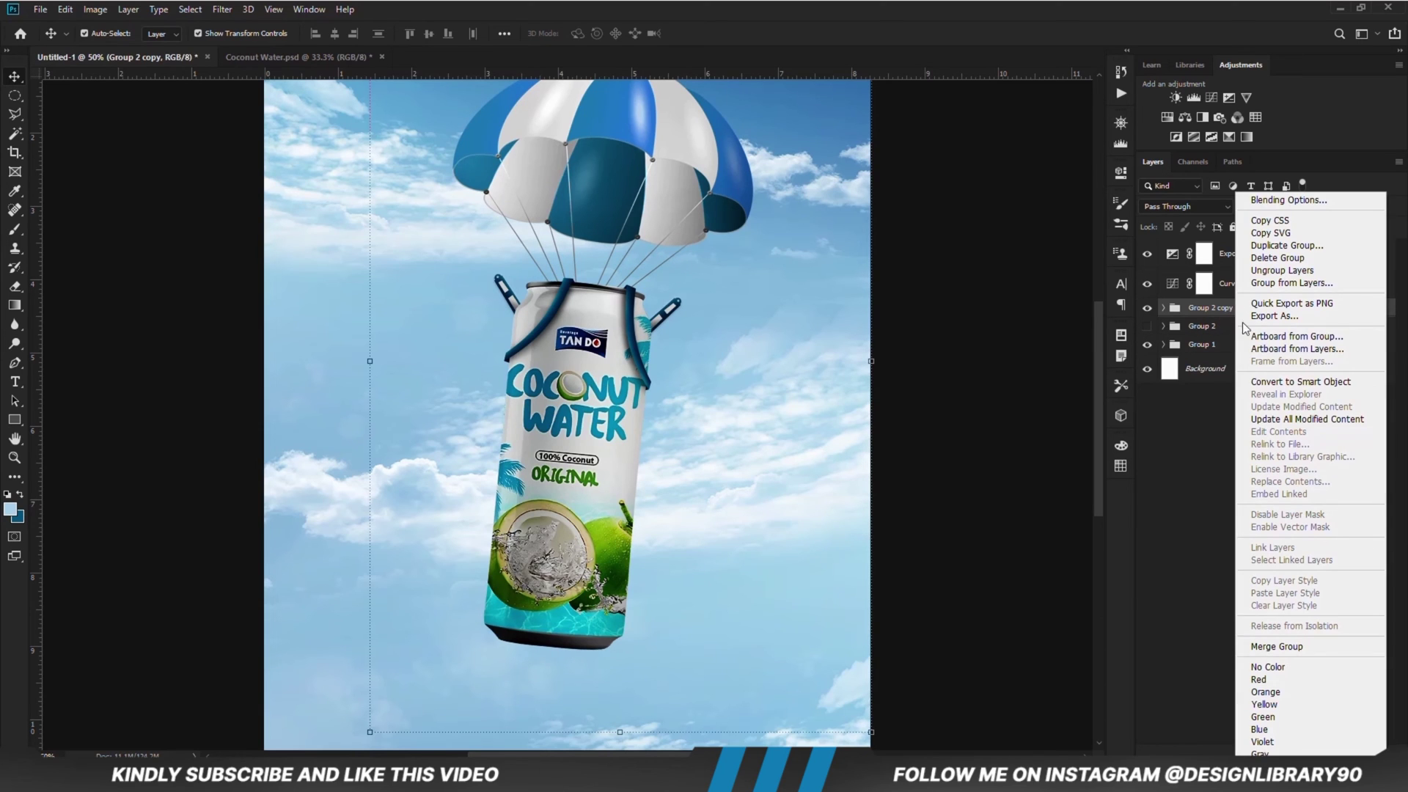
left_click(1274, 383)
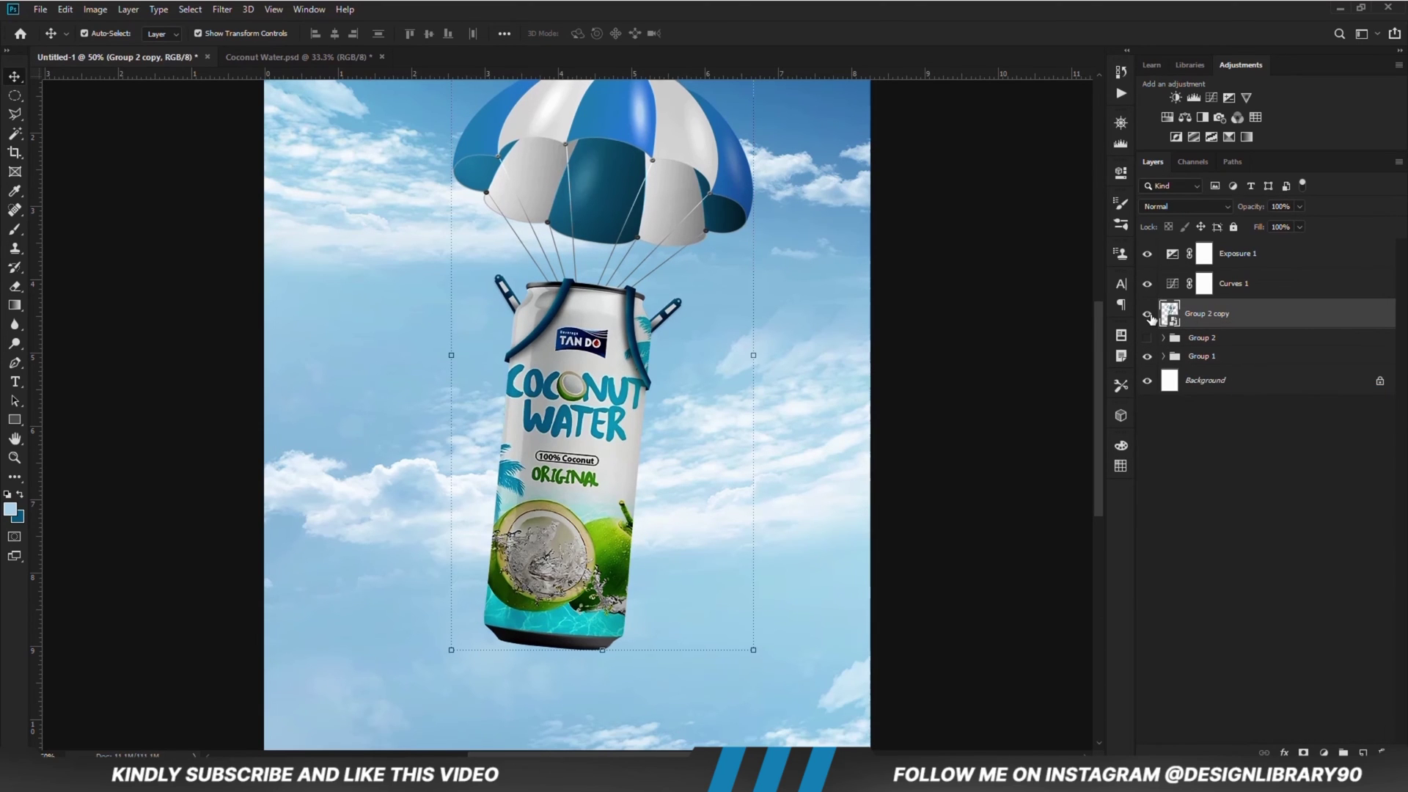
left_click(1148, 314)
left_click(1148, 315)
- Rename the Group 2 copy smart object as Coconut water
key("ctrl")
type("Coconut water")
key("Return")
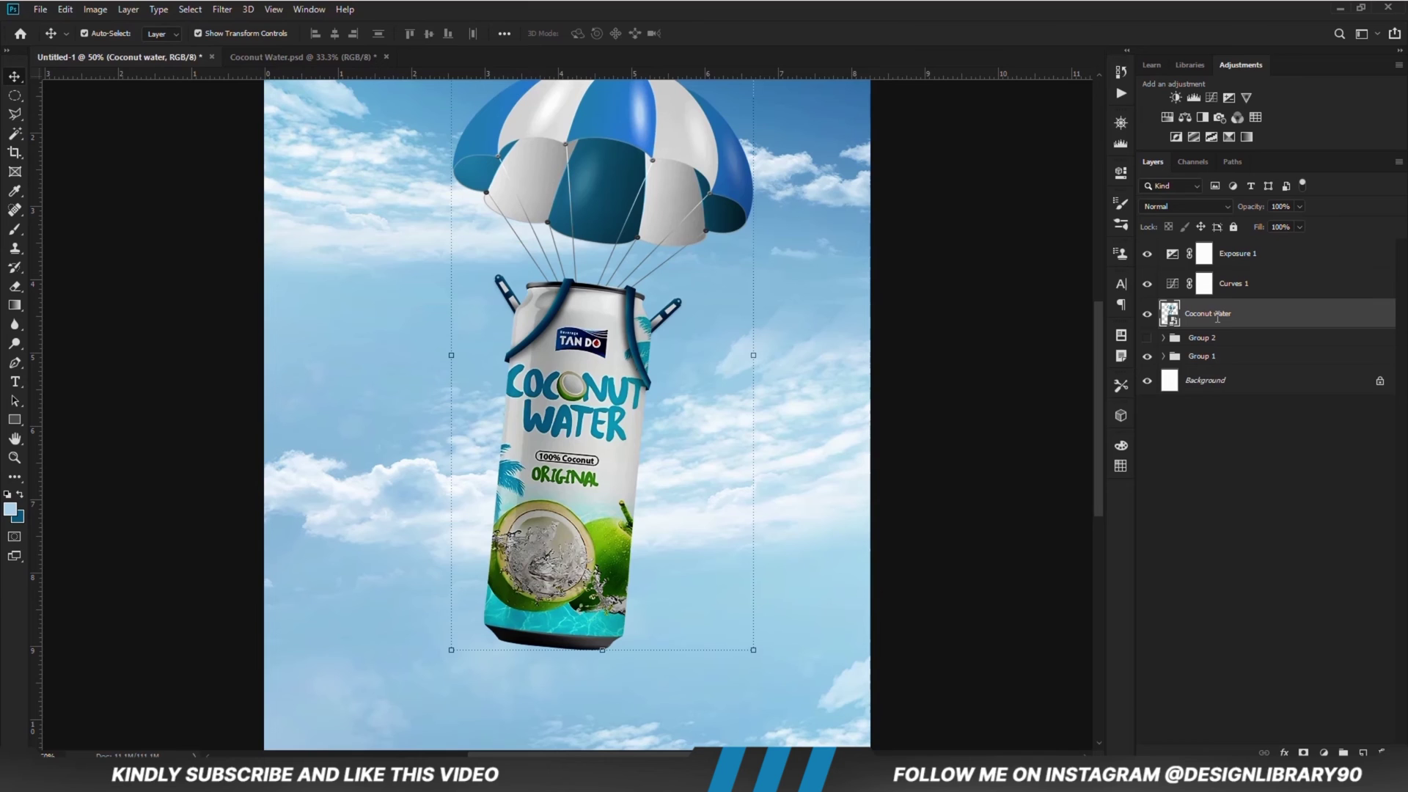
- Duplicate the Coconut water layer beneath the original, scale it to about 27%, rotate it about 6°, and place it right of the main can
key("ctrl+j")
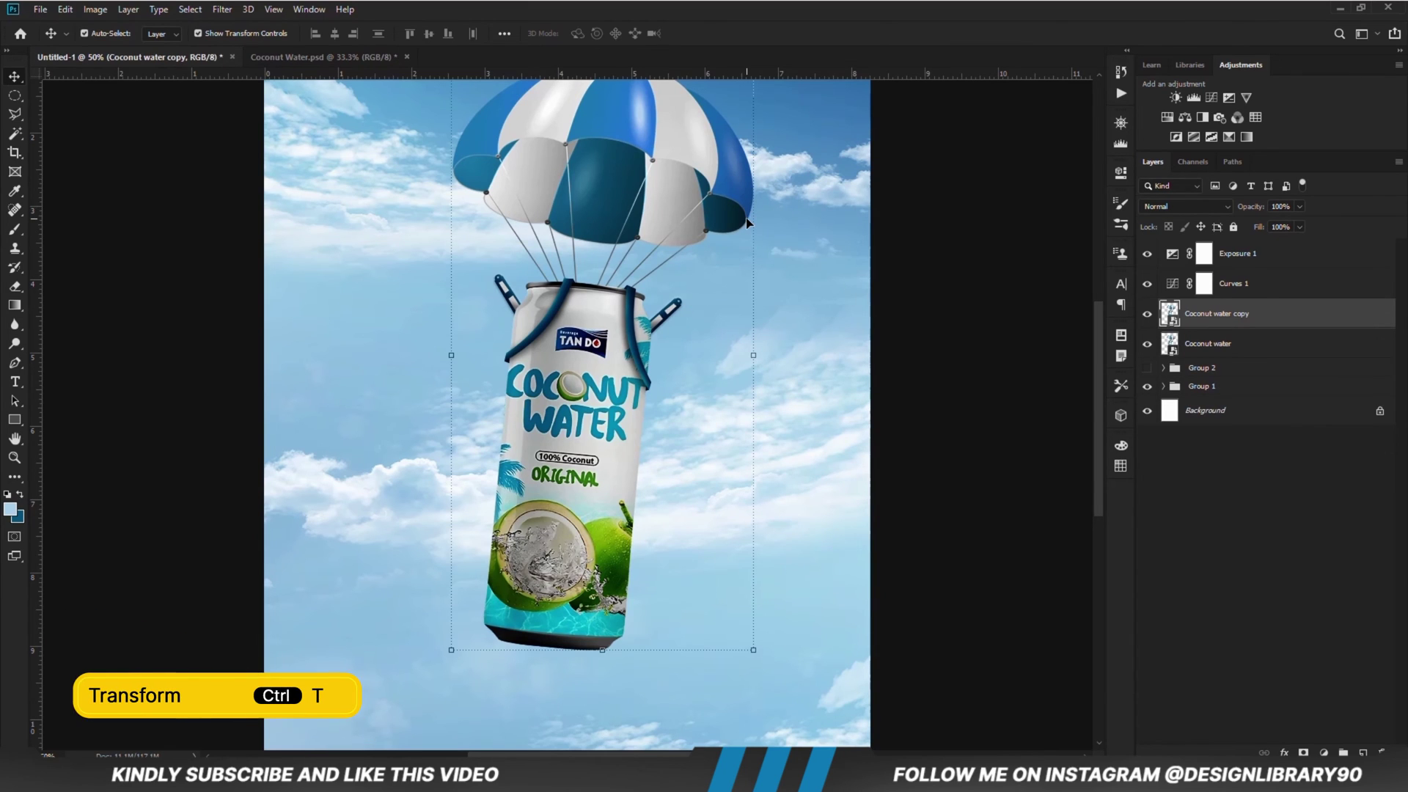
key("ctrl+t")
key("ctrl+minus")
left_click_drag(672, 218, 616, 335)
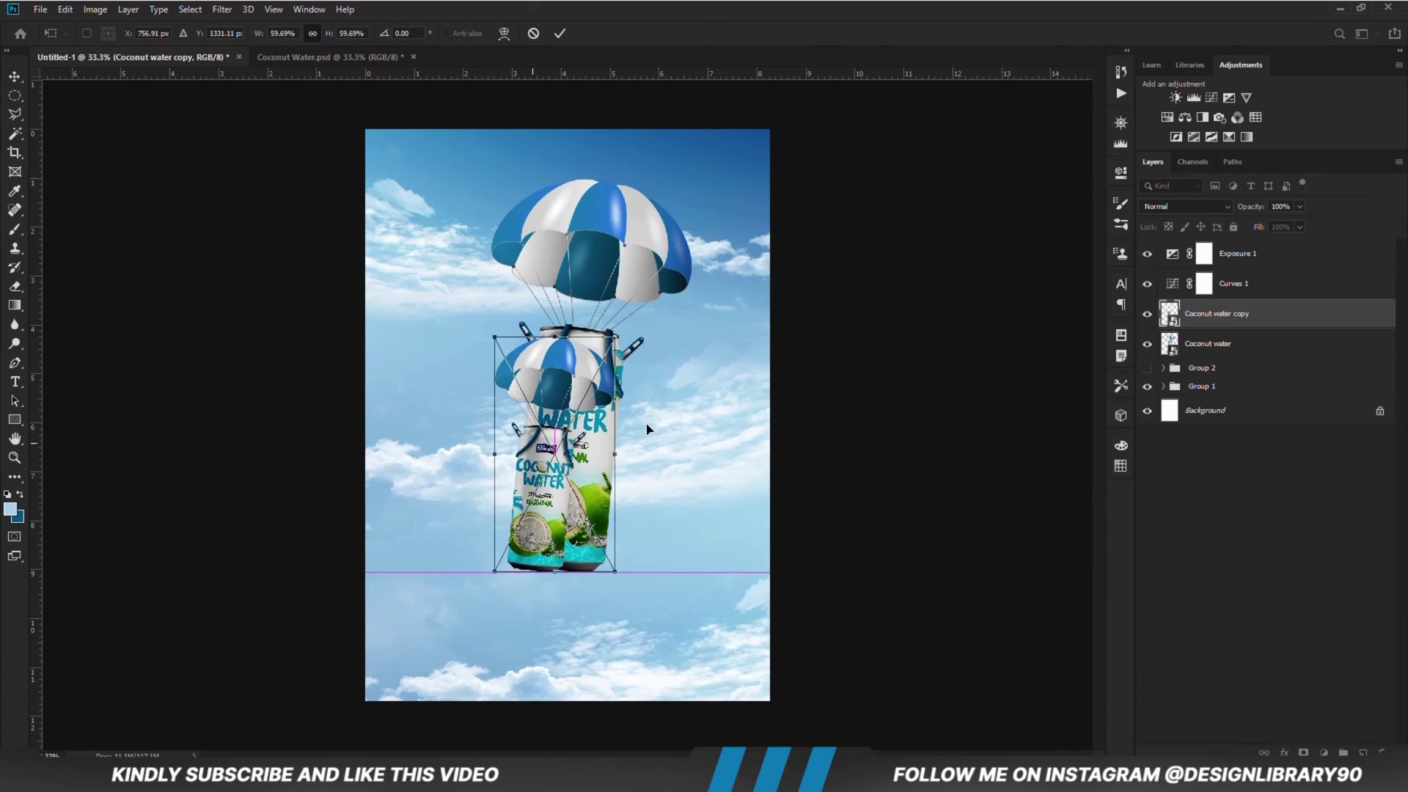
left_click_drag(543, 429, 668, 411)
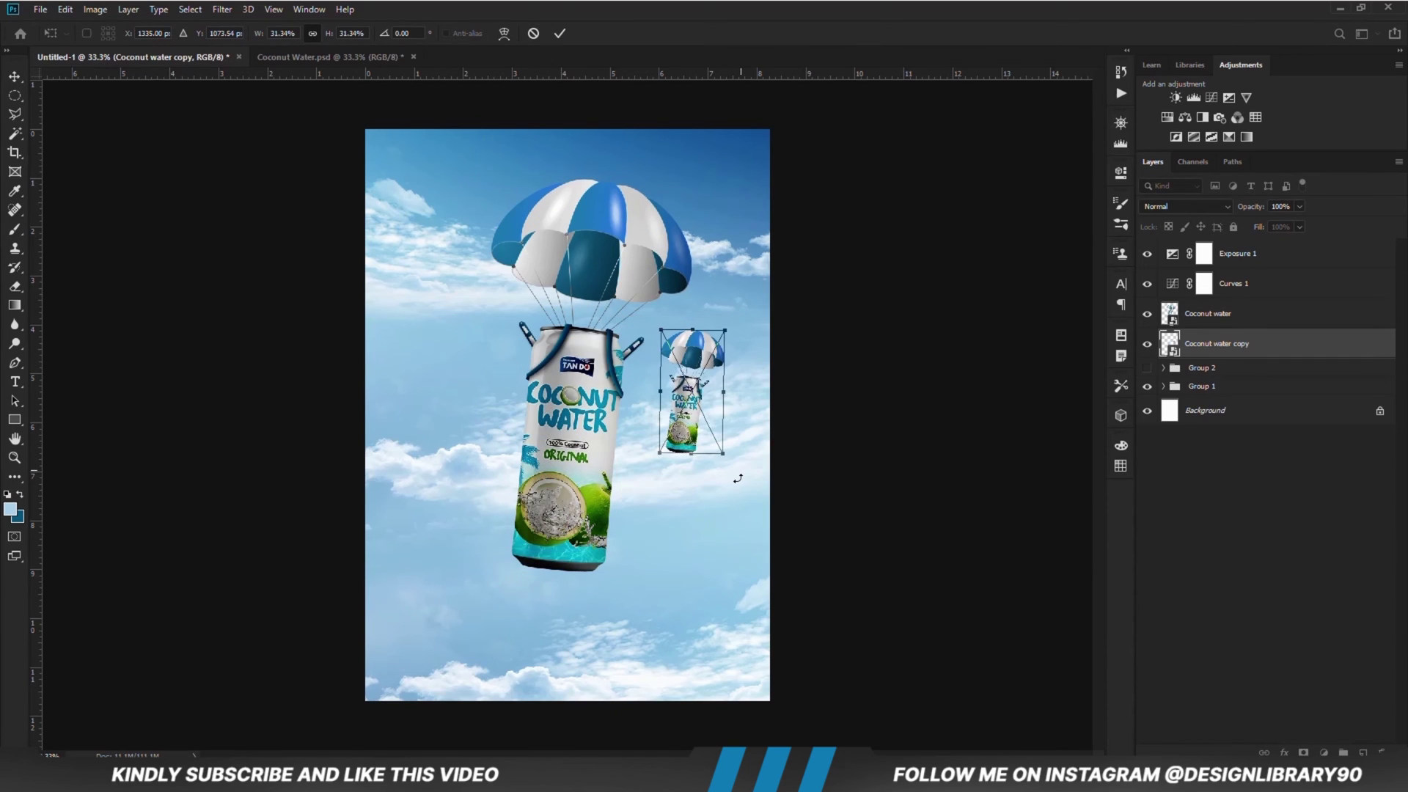
mouse_move(737, 478)
left_mouse_down()
mouse_move(761, 463)
mouse_move(726, 473)
left_mouse_up()
left_click_drag(697, 327, 697, 347)
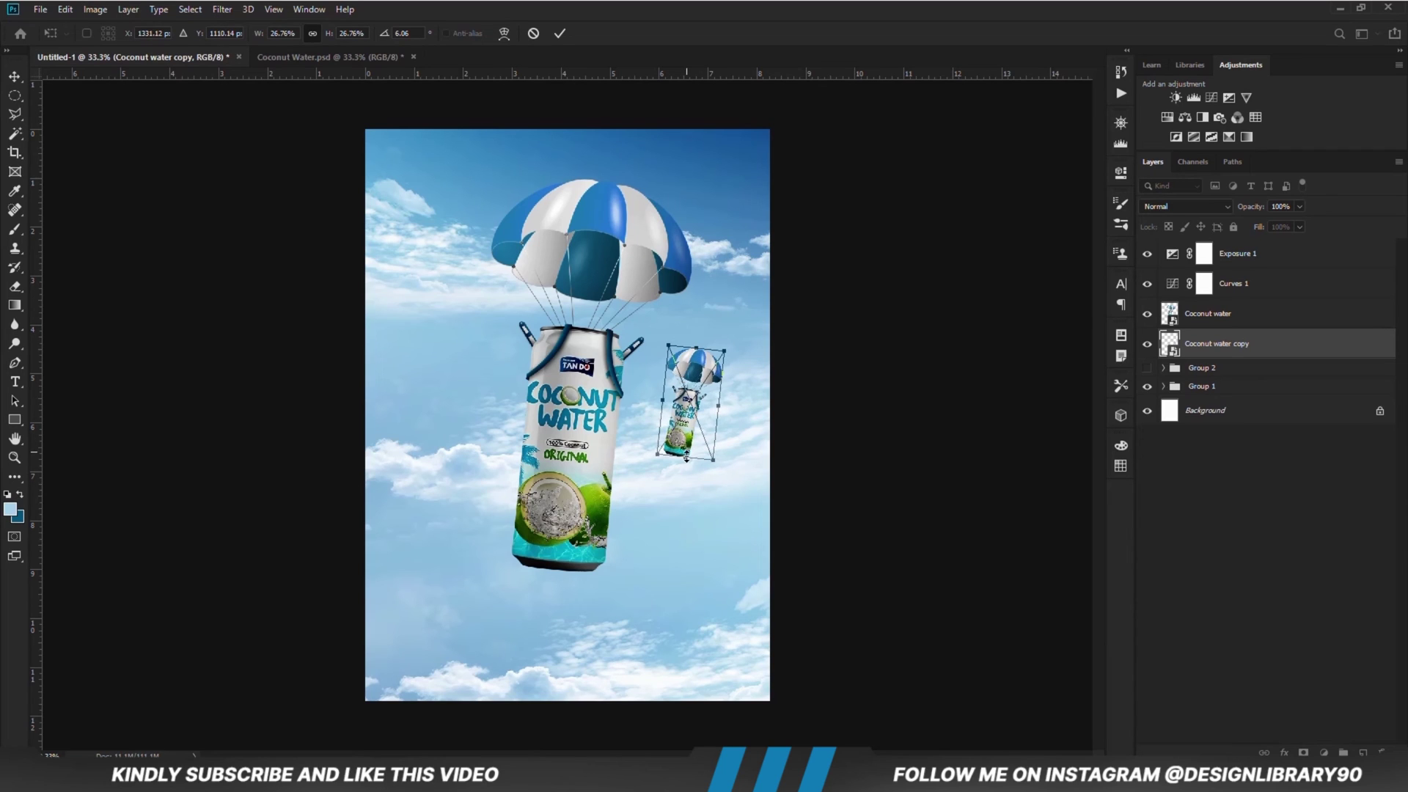
key("Return")
left_click_drag(686, 397, 685, 416)
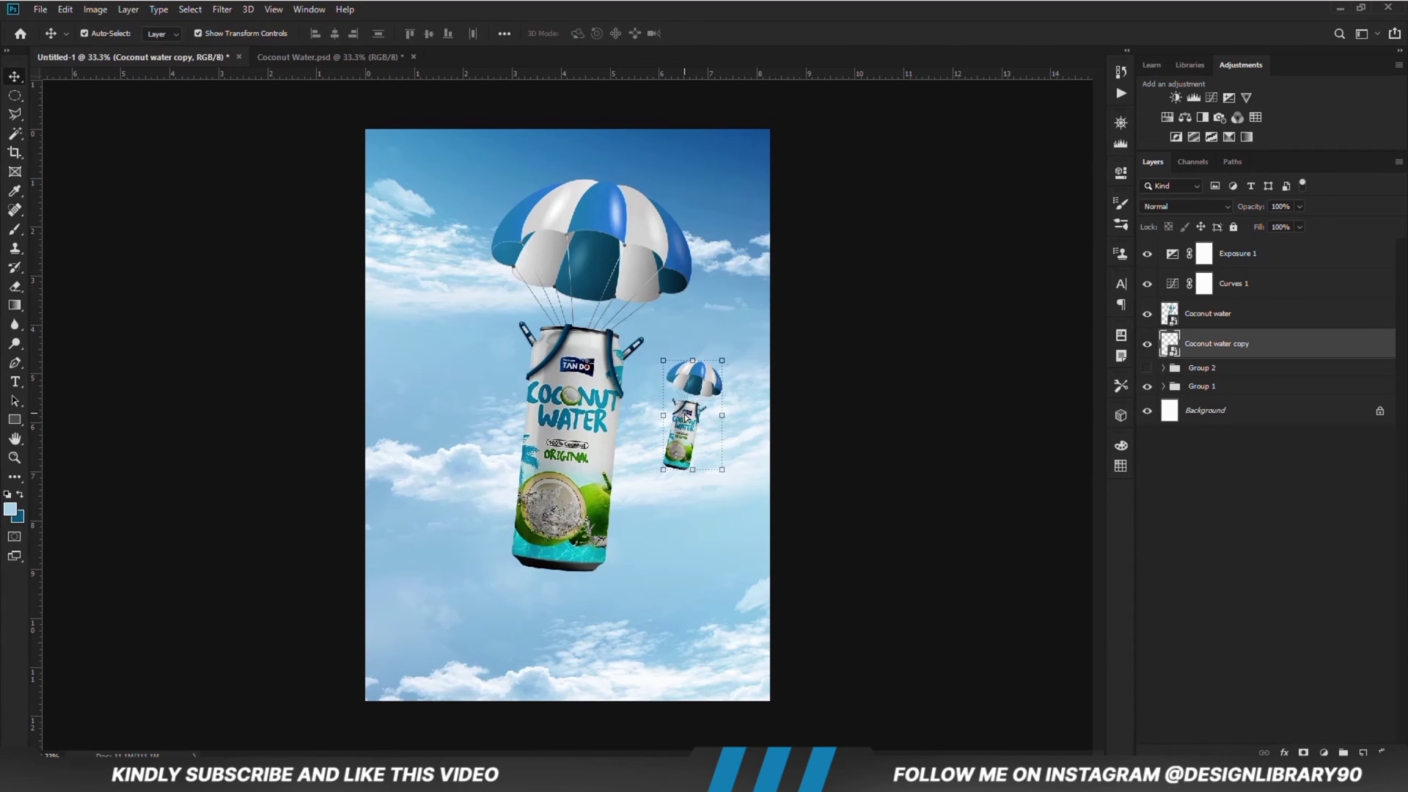
- Duplicate the small parachuting can, place the copy left of the main can, and rotate it to about -15°
key("ctrl+j")
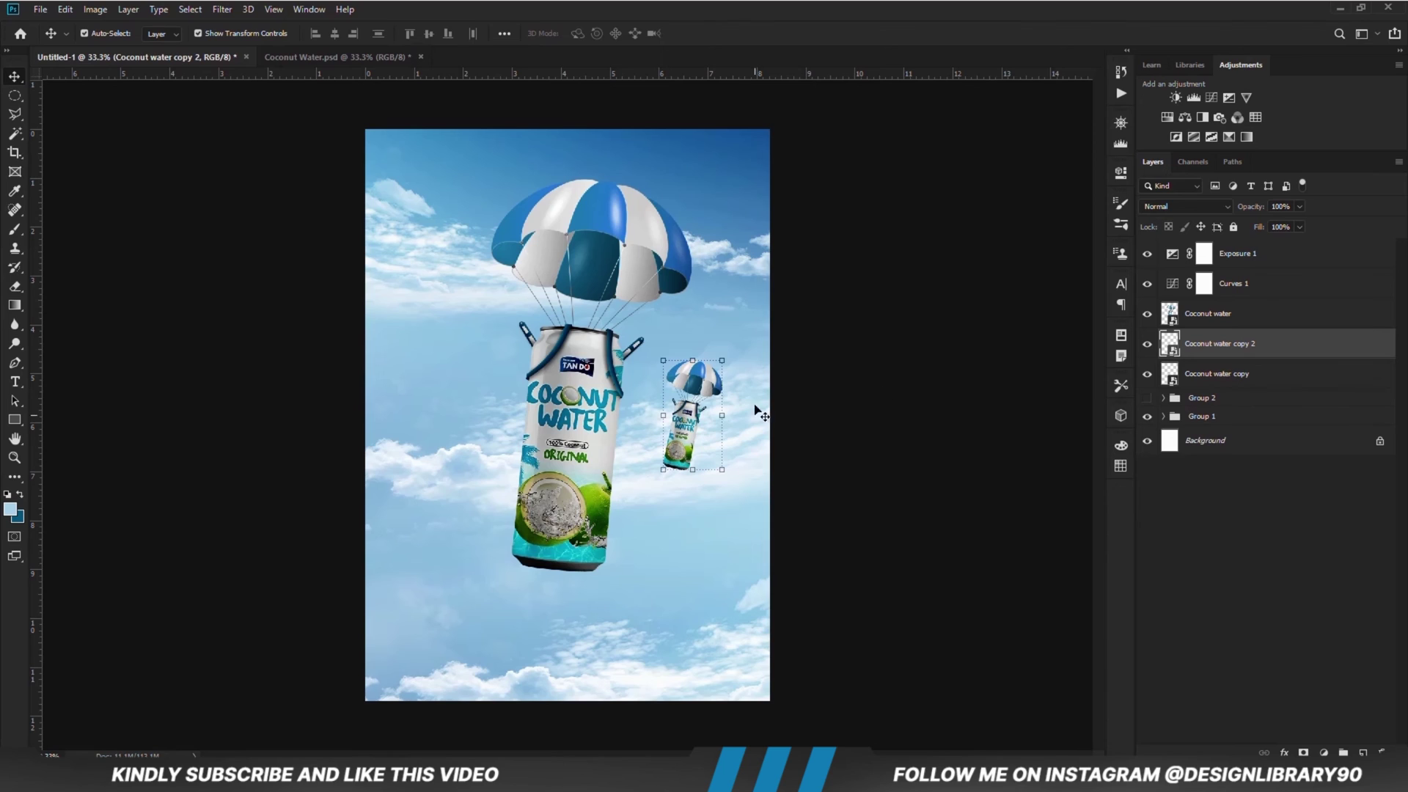
left_click_drag(686, 436, 451, 417)
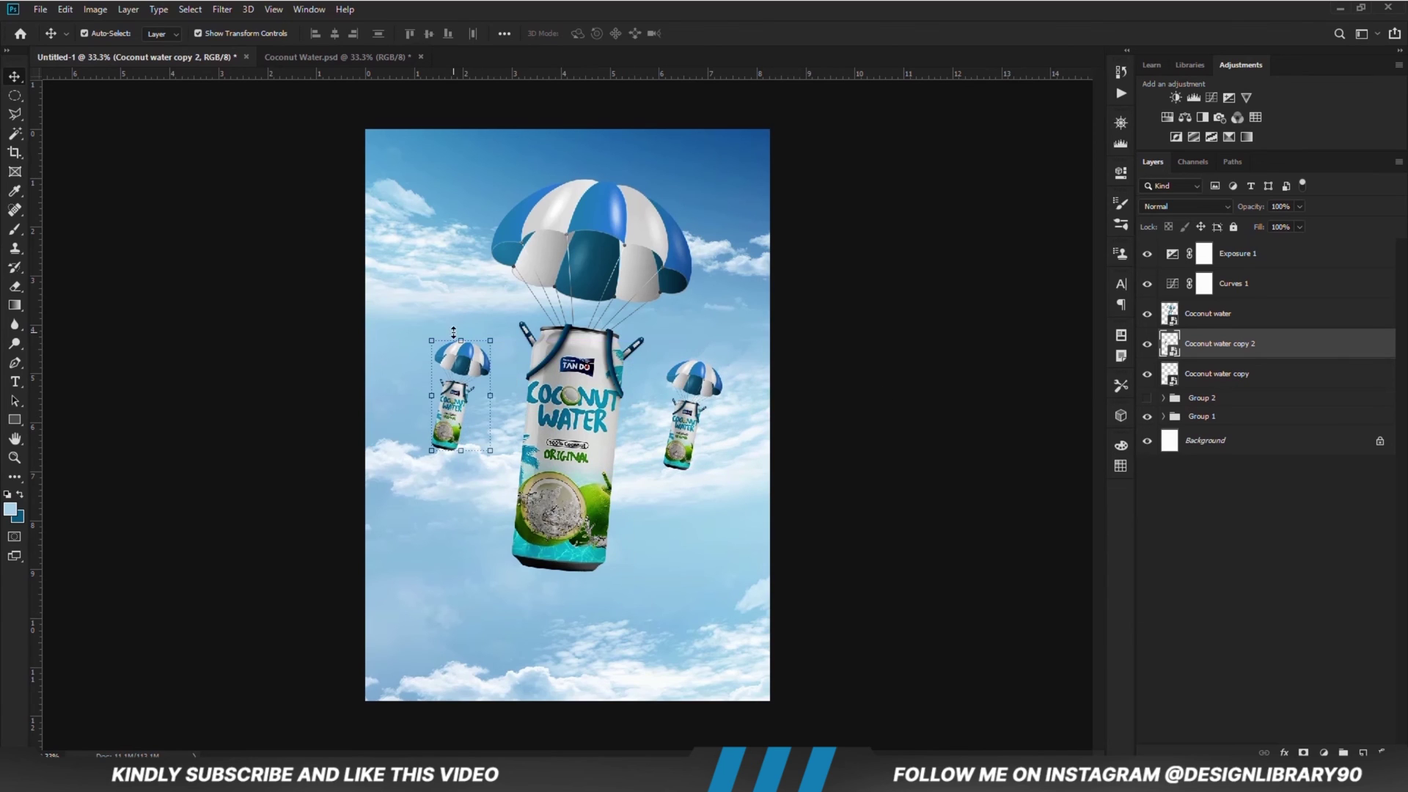
key("ctrl+t")
left_click_drag(444, 298, 425, 334)
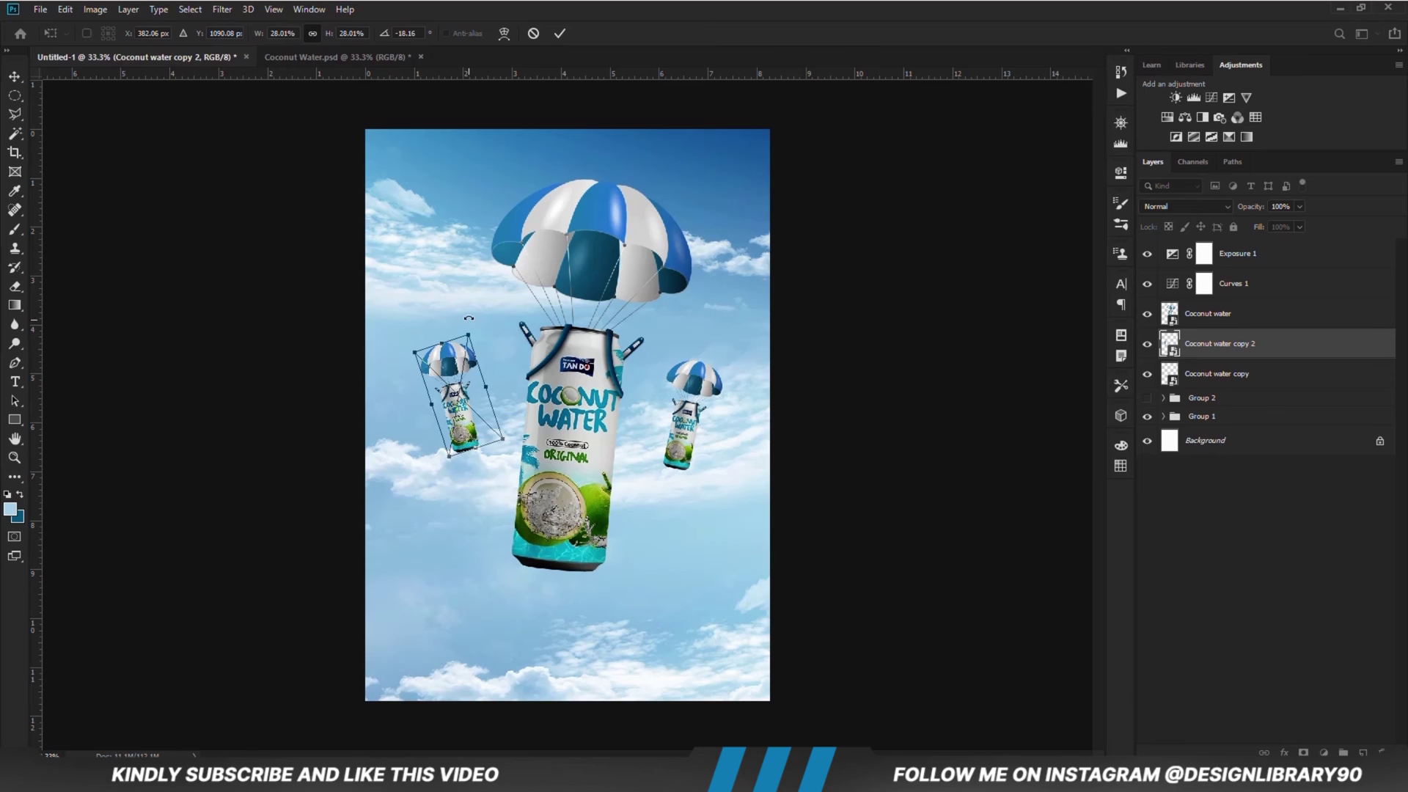
left_click_drag(469, 316, 472, 318)
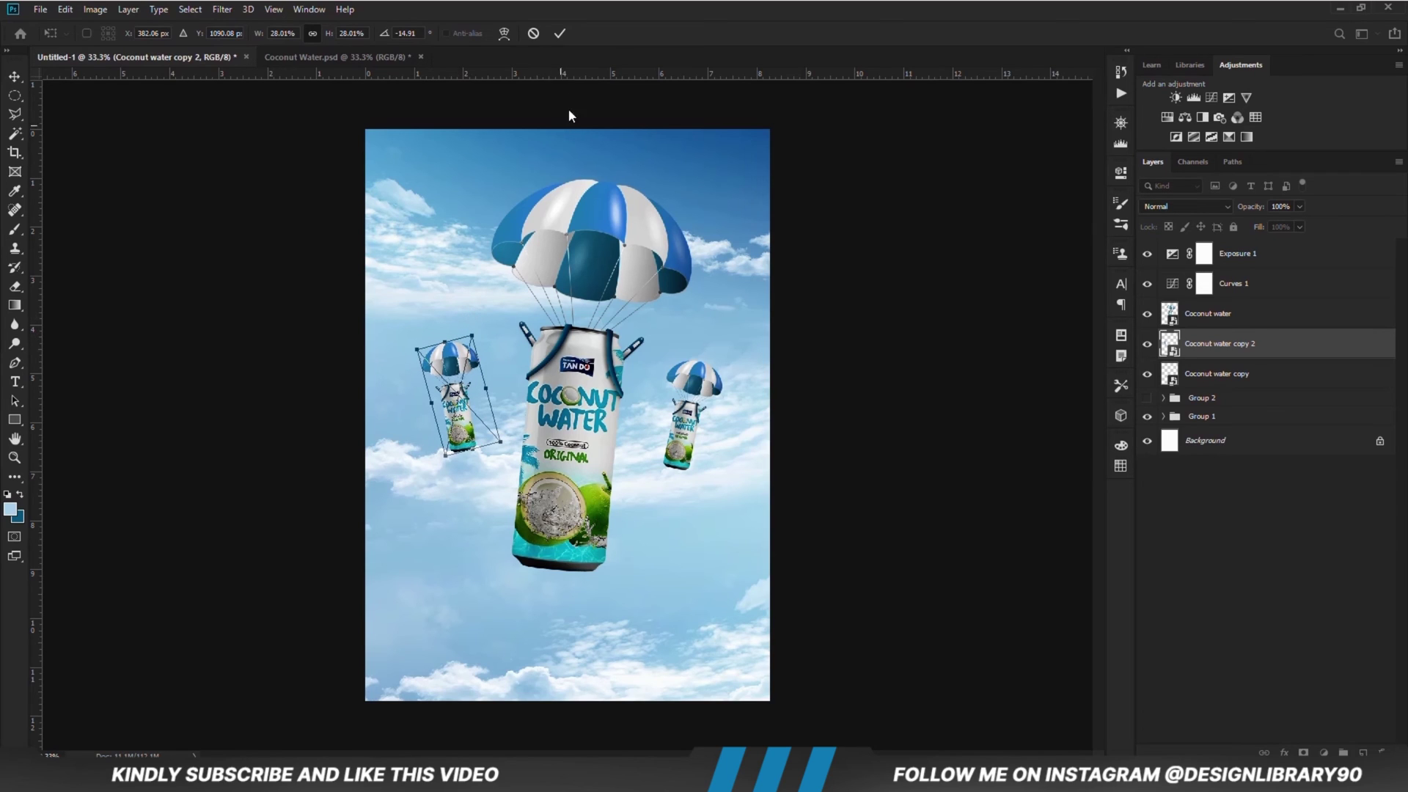
left_click(560, 35)
left_click_drag(464, 403, 442, 406)
- Enlarge the main Coconut water layer to about 8.2 in tall and shift it slightly to the left
left_click(550, 429)
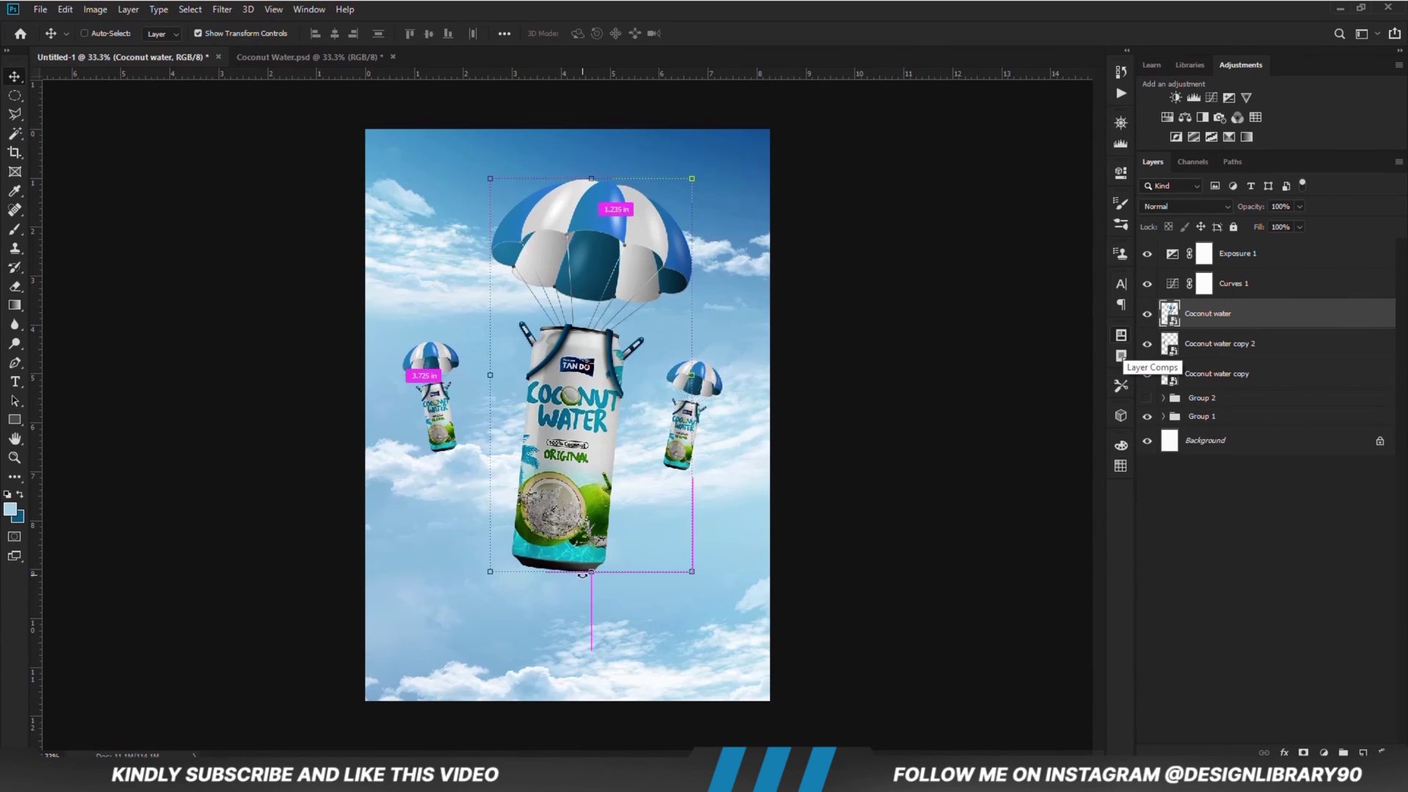
key("ctrl+t")
left_click_drag(587, 585, 587, 593)
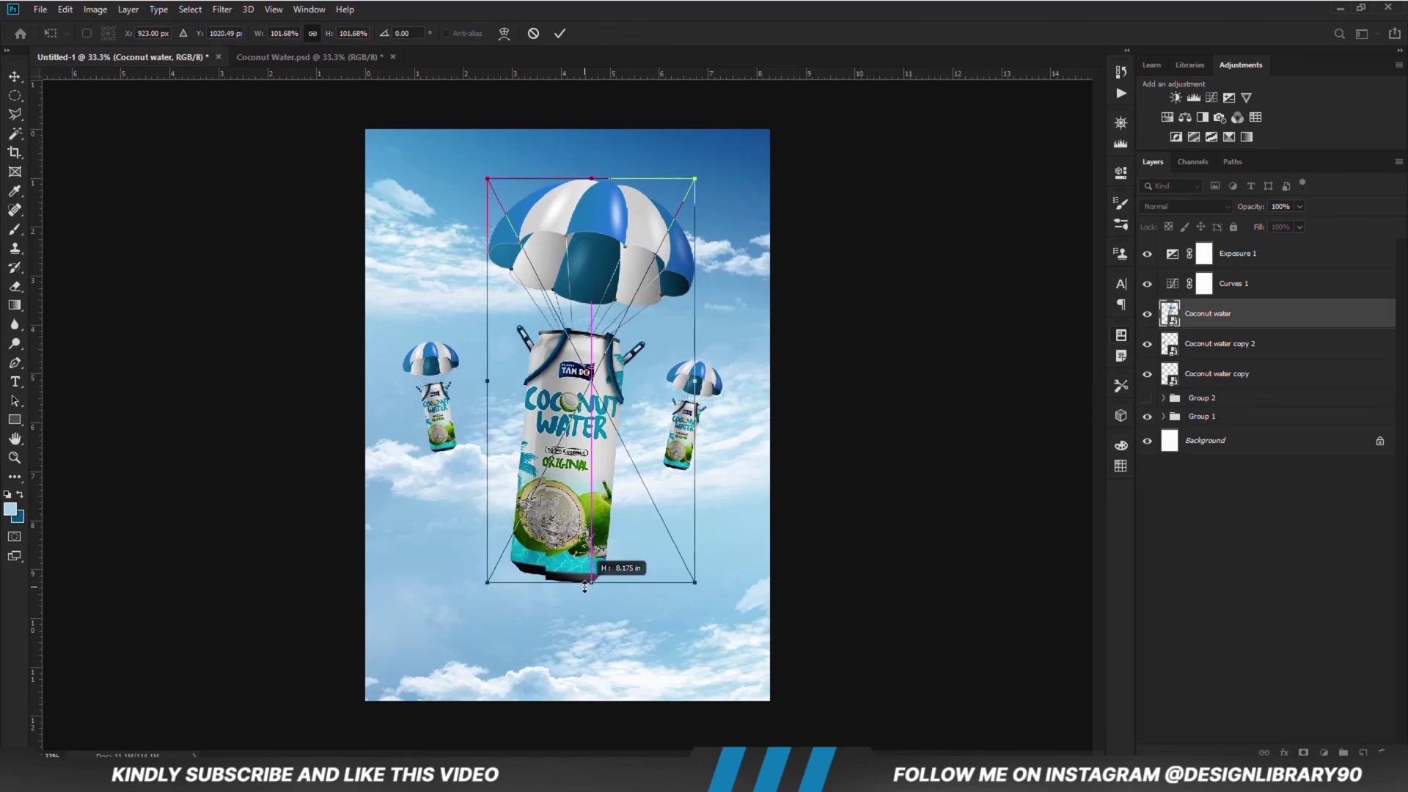
key("Return")
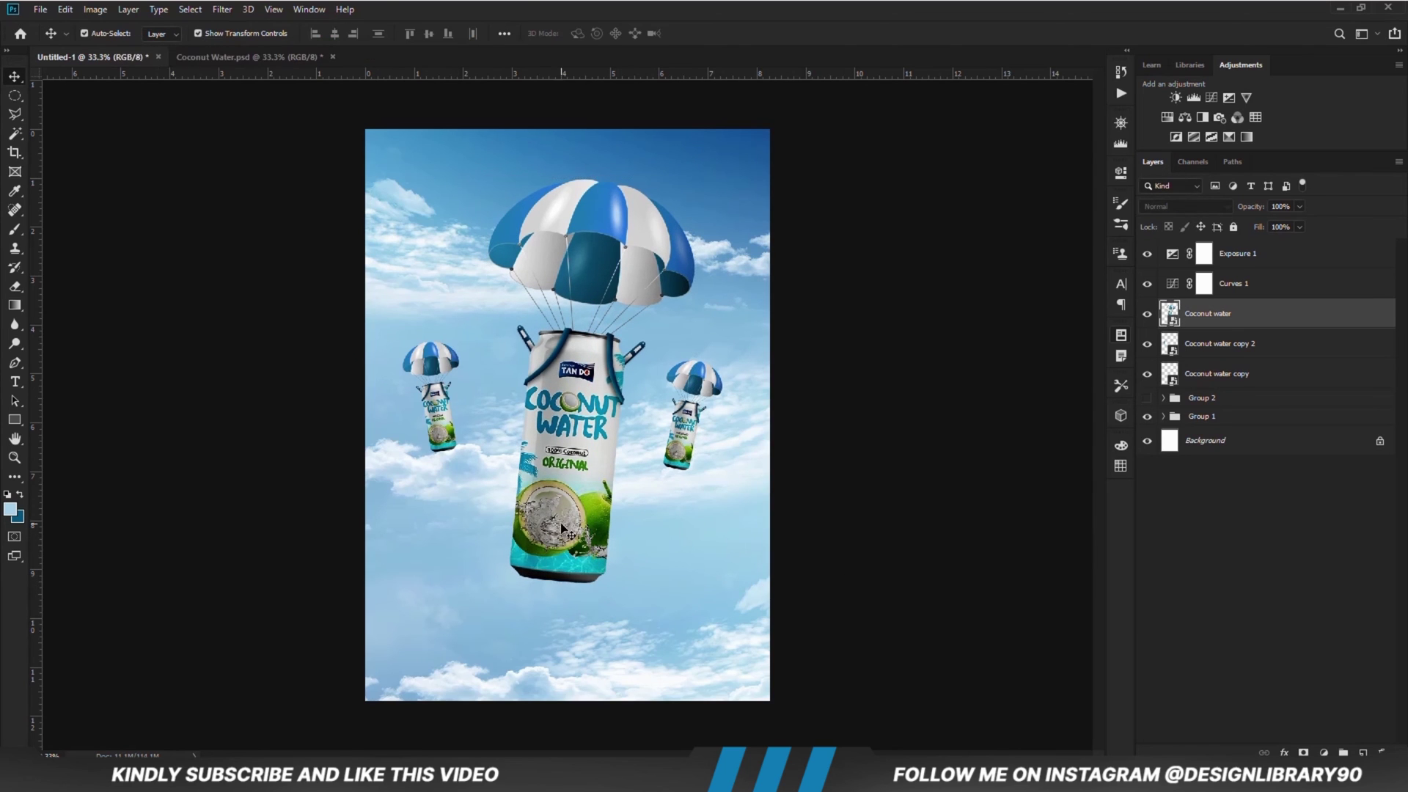
left_click_drag(570, 523, 559, 524)
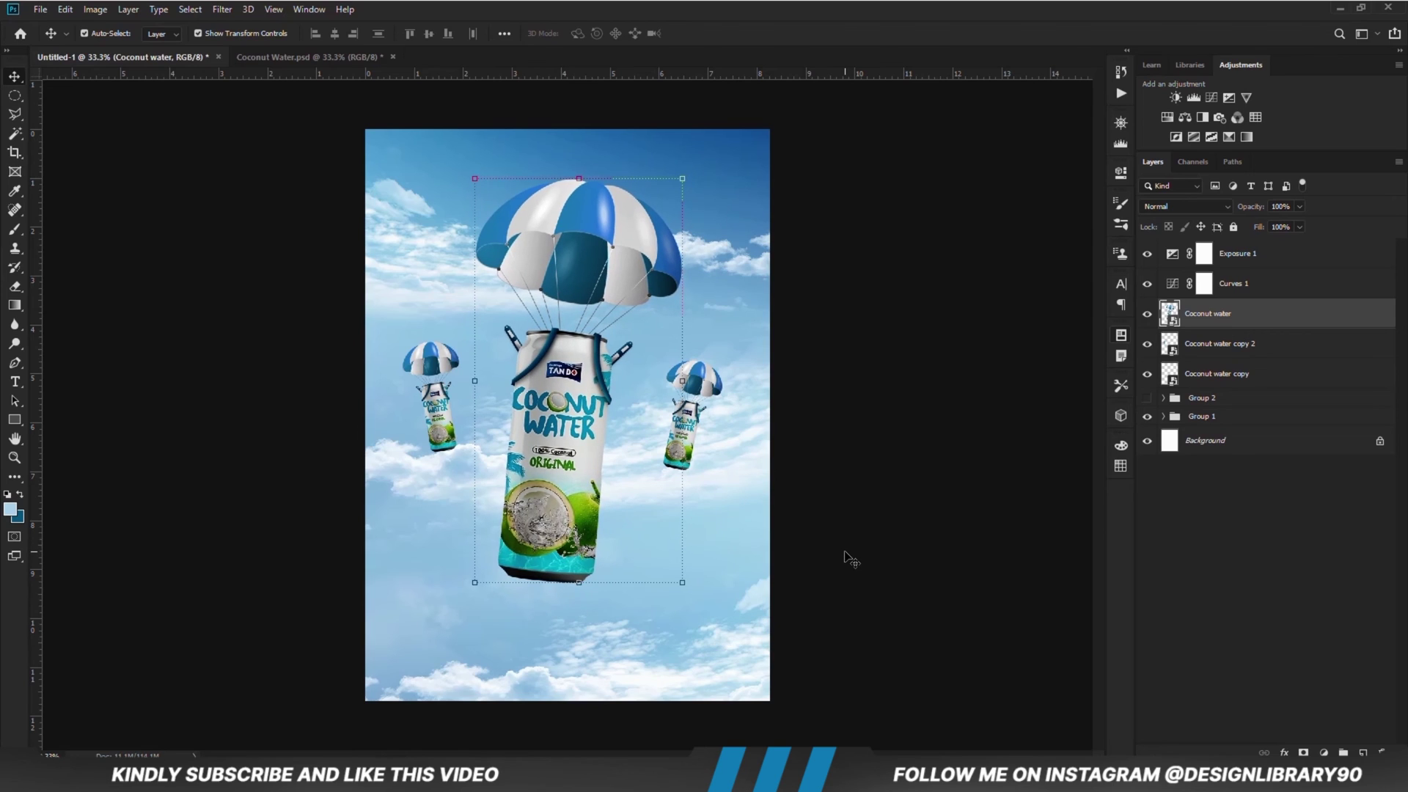